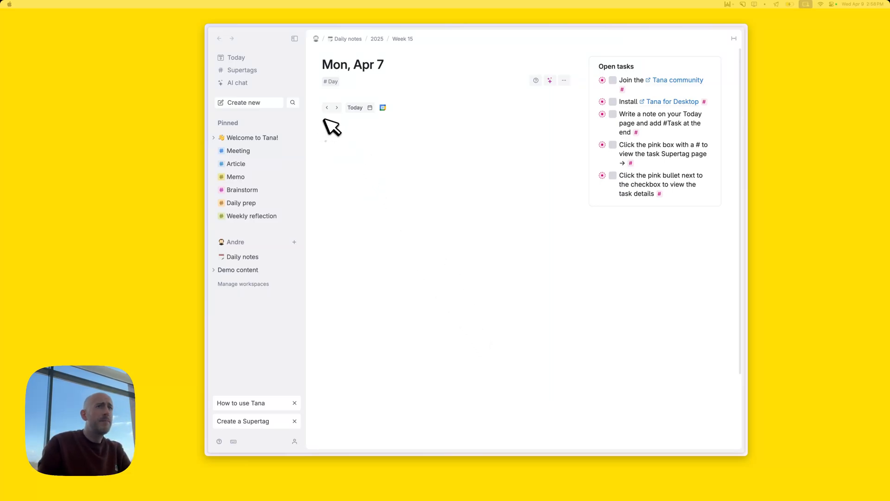
Jump from the Mon, Apr 7 daily note to today's note for Wed, Apr 9
click(353, 159)
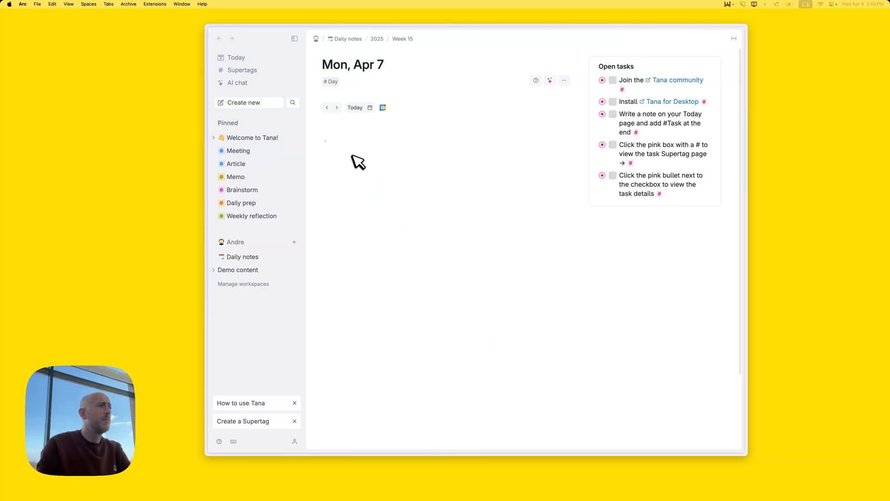
click(357, 107)
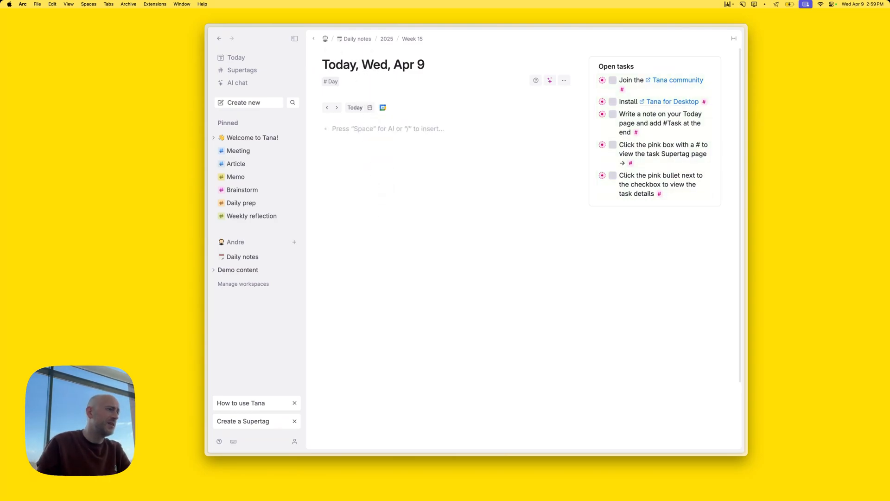
click(296, 442)
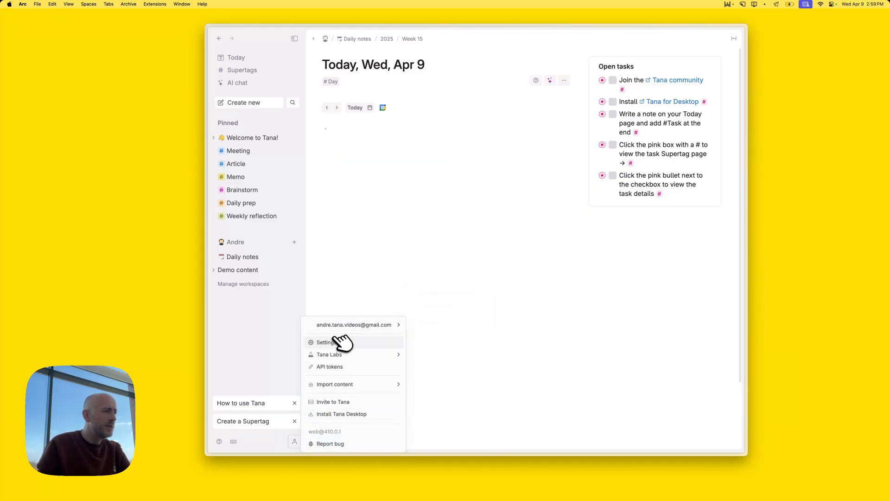
mouse_move(347, 330)
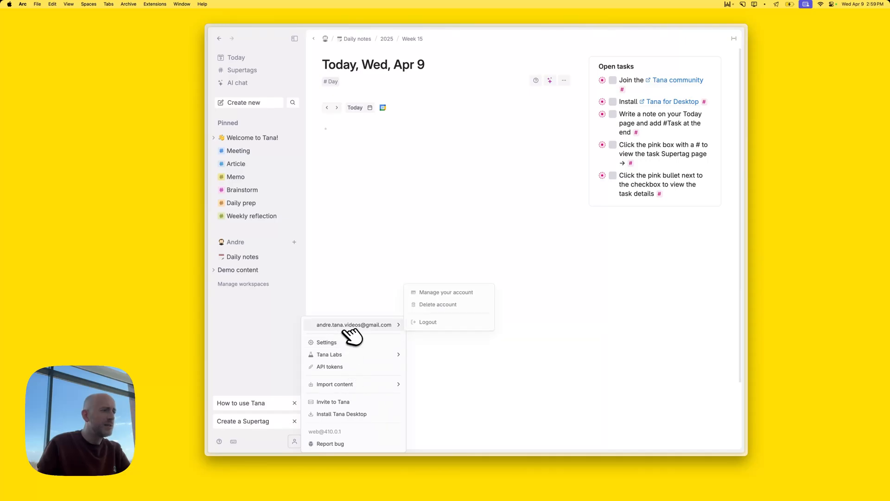
click(453, 293)
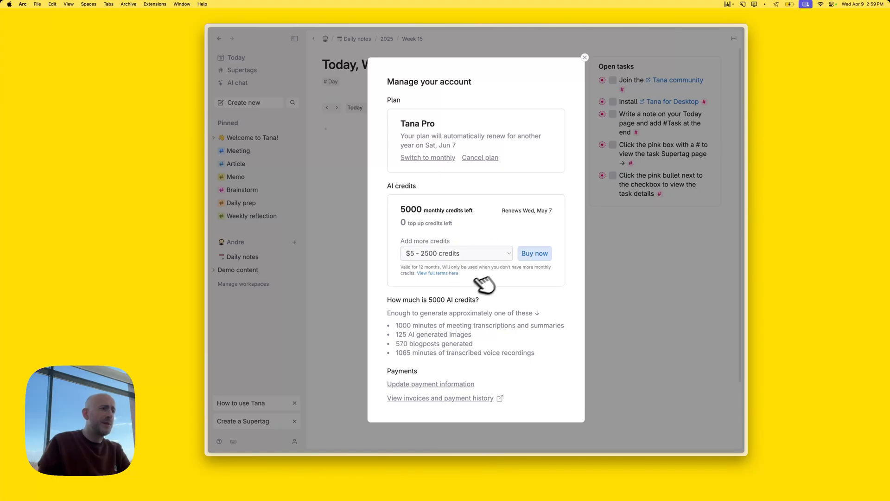
click(585, 58)
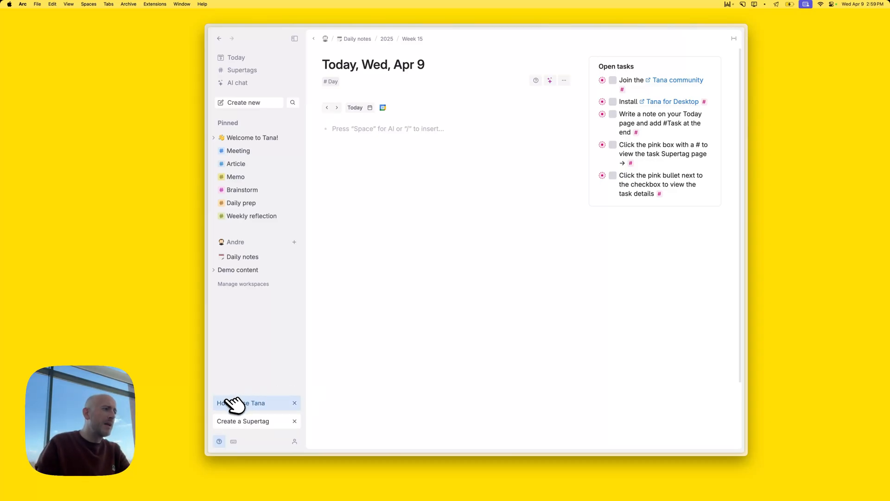
Open and close the How to use Tana guide, then dismiss both onboarding cards
click(252, 409)
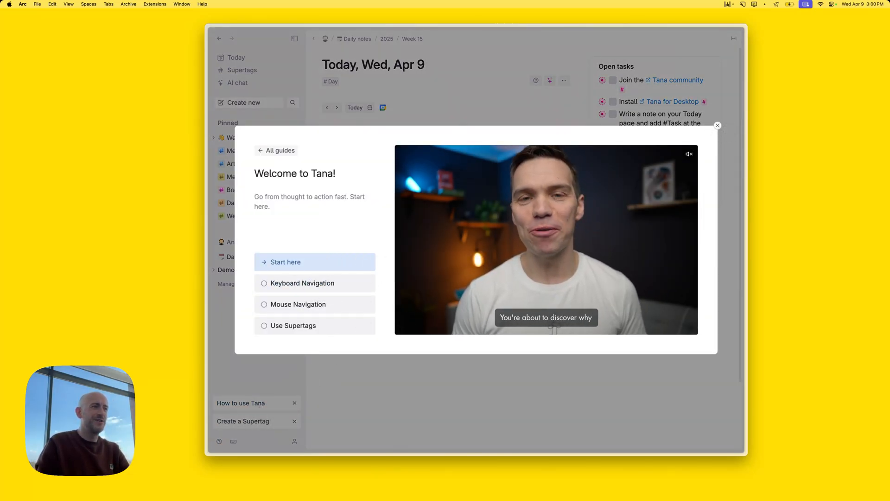
click(718, 126)
click(294, 402)
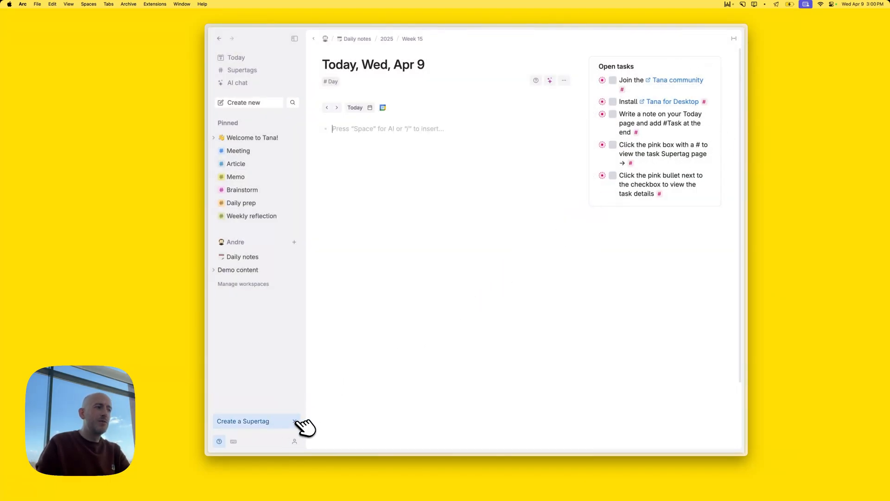
click(295, 421)
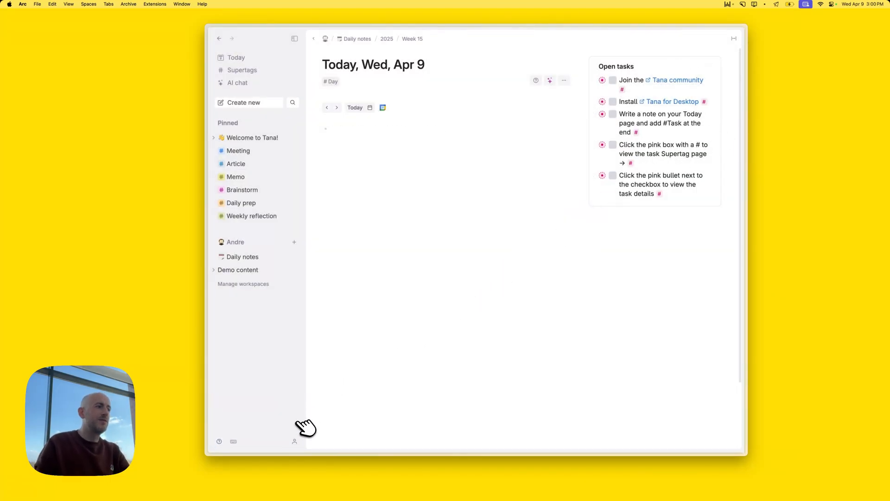
click(392, 144)
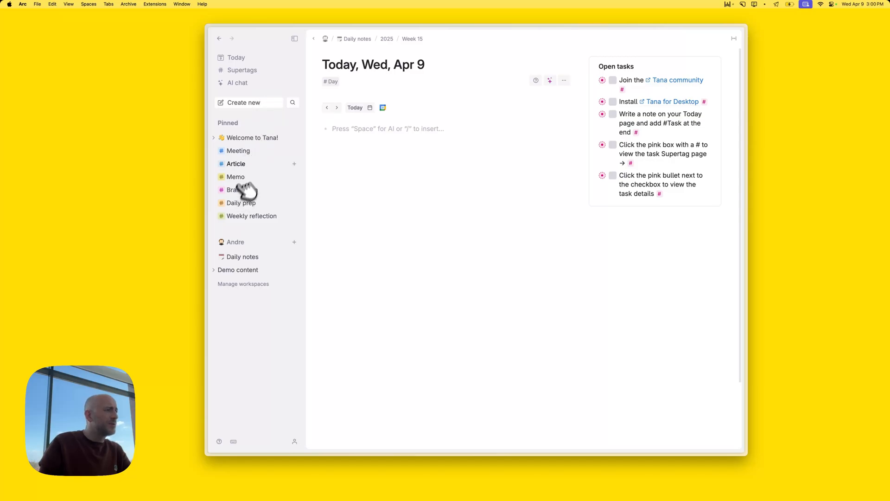
Open the Meeting supertag's page and its configuration with the Content template expanded
click(248, 70)
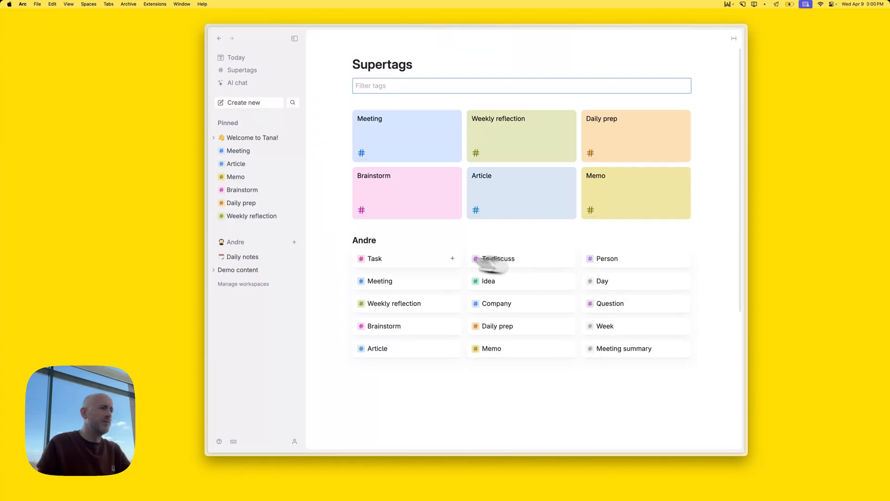
click(398, 139)
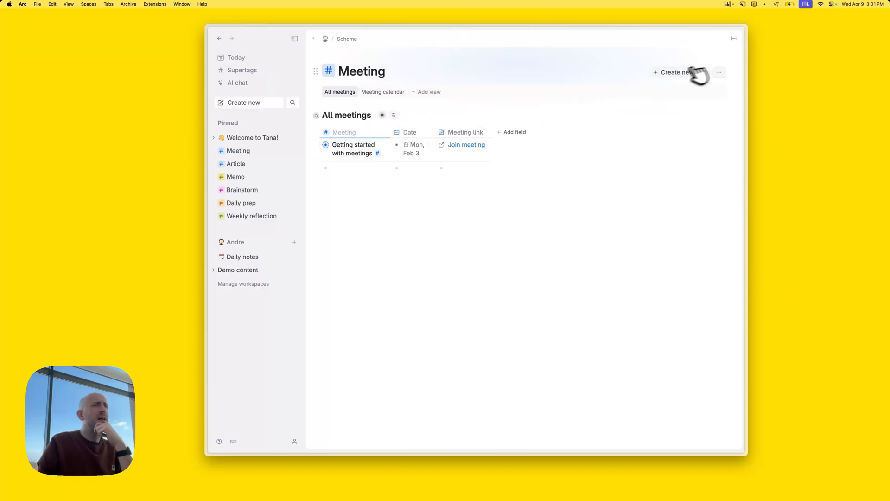
click(720, 72)
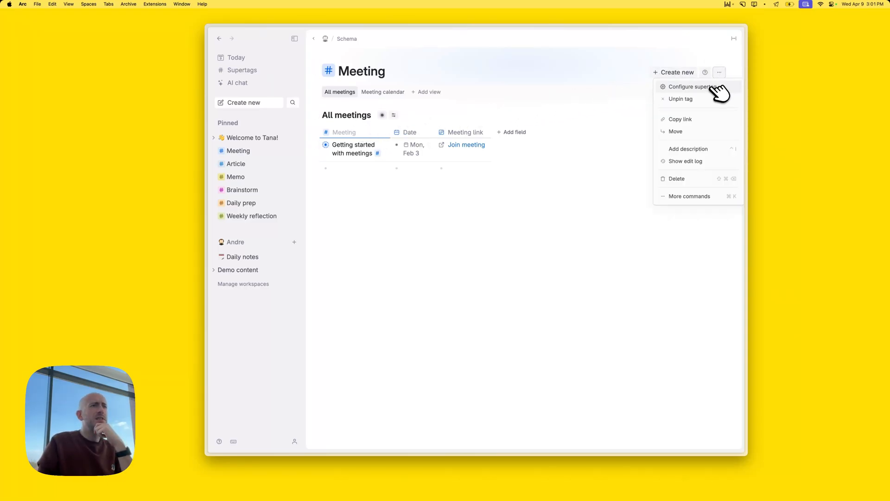
click(716, 87)
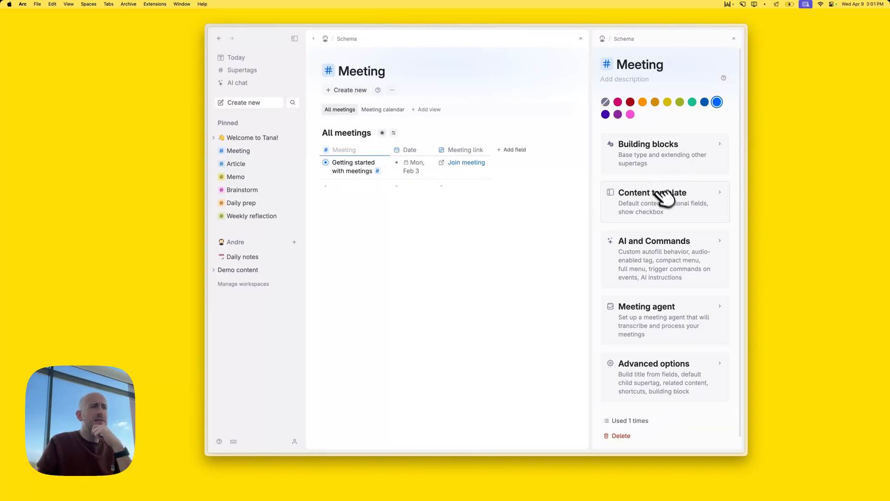
click(672, 204)
Inspect the Event status default choices, leave it unchanged, and close the configuration panel
scroll(667, 311, down, 5)
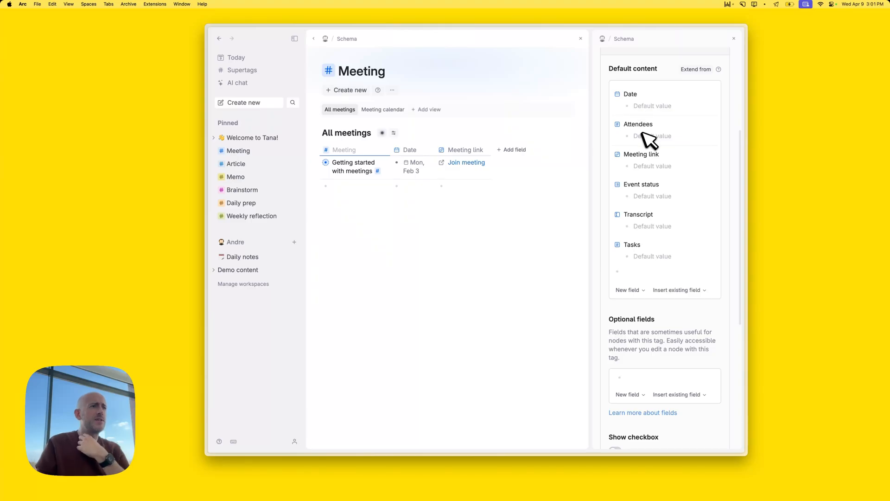
click(647, 195)
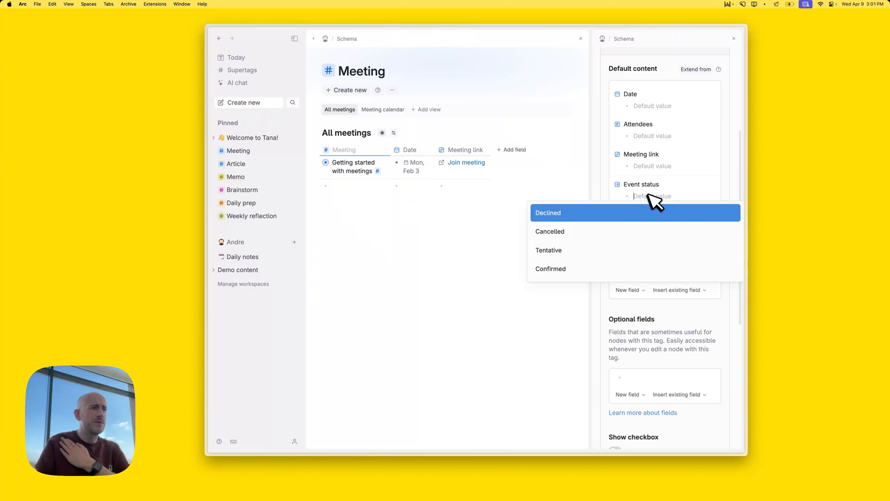
click(571, 185)
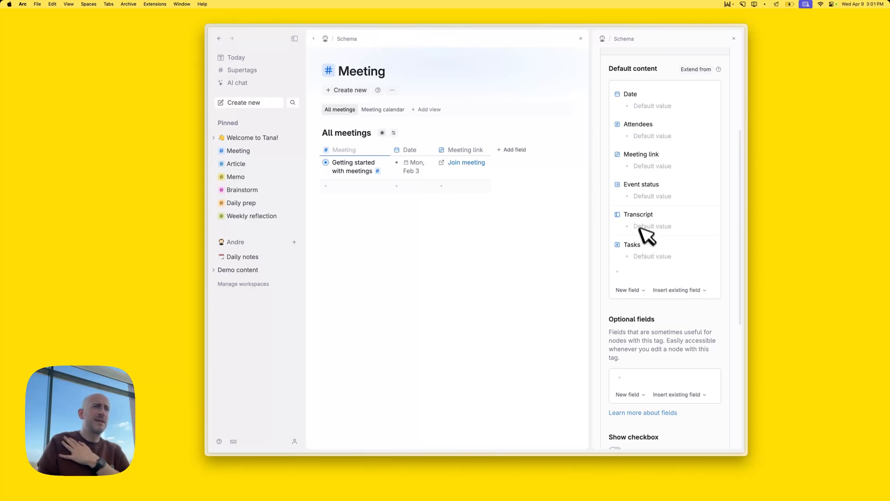
scroll(646, 223, up, 3)
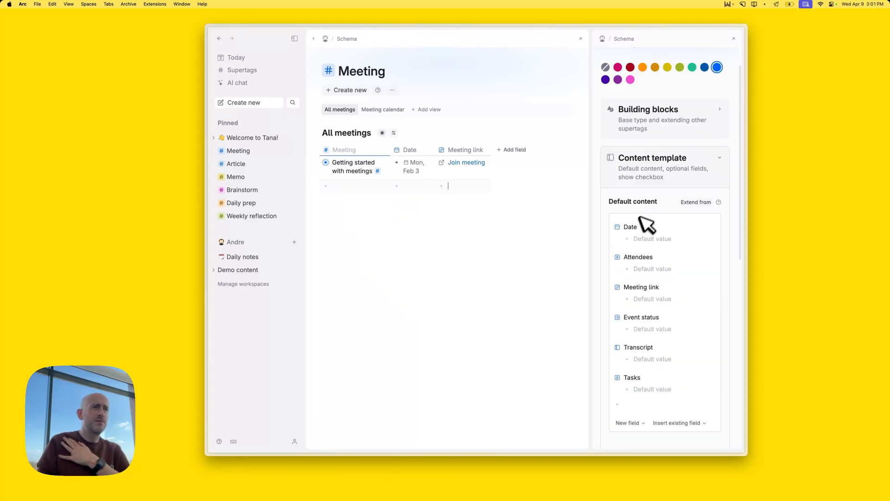
click(734, 38)
Return to today's Wed, Apr 9 note and glance at the EventLink menu-bar dropdown
mouse_move(208, 74)
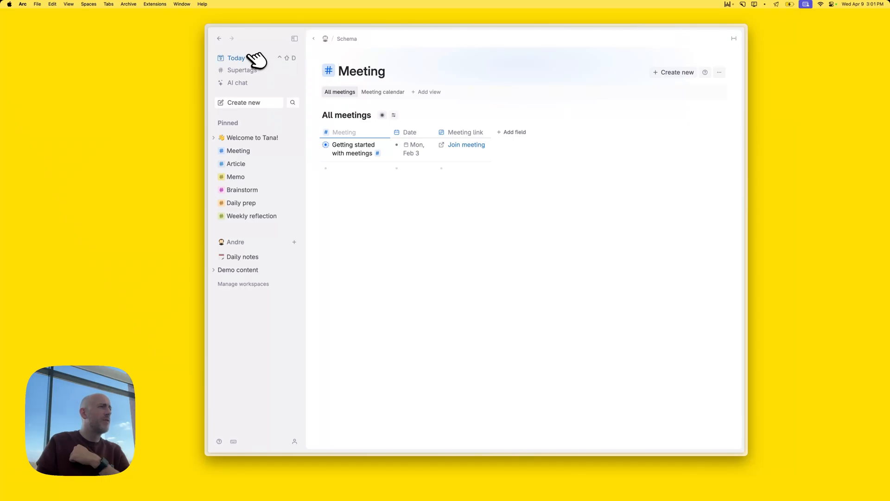
click(246, 57)
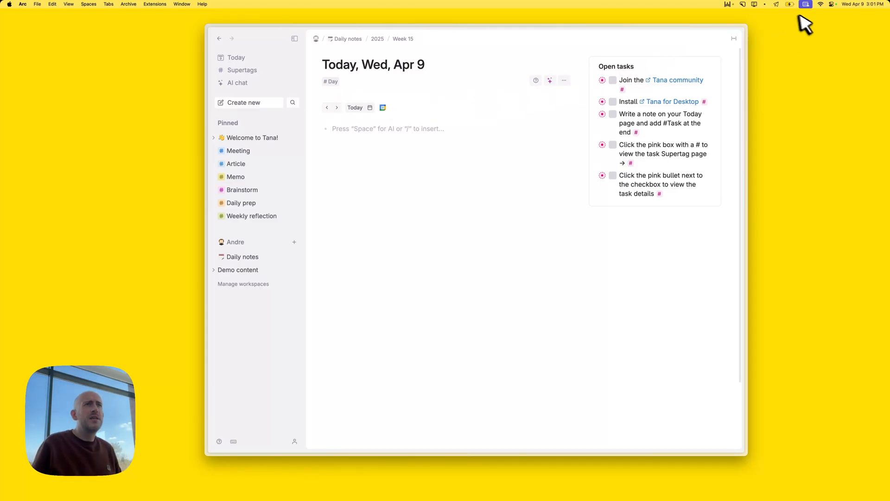
click(765, 4)
click(705, 4)
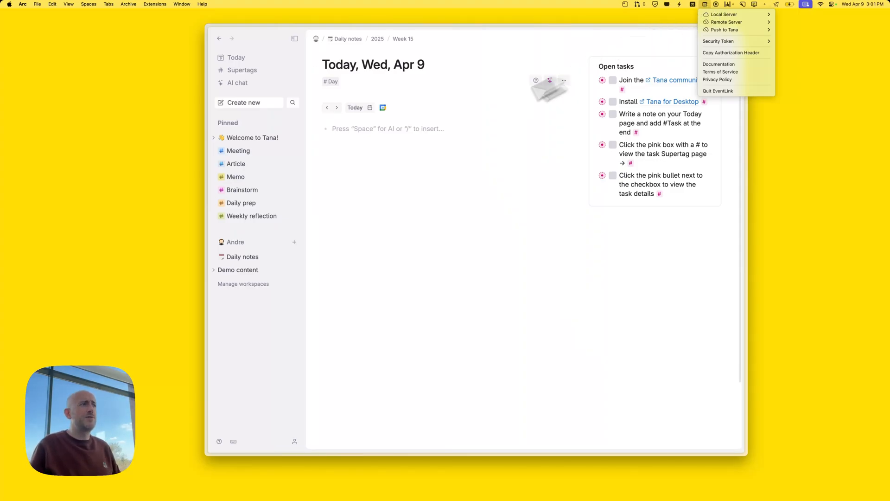
click(388, 174)
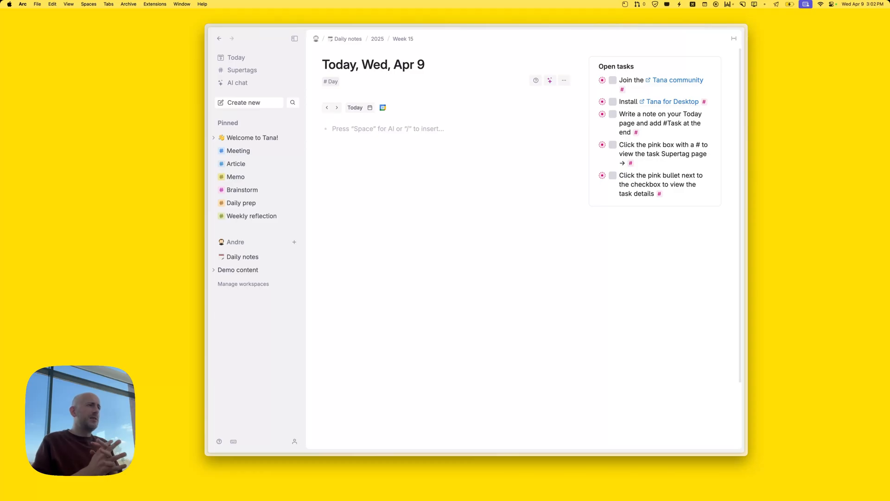
Add a node tagged #Meeting, titled with the two participants' names
text(#me)
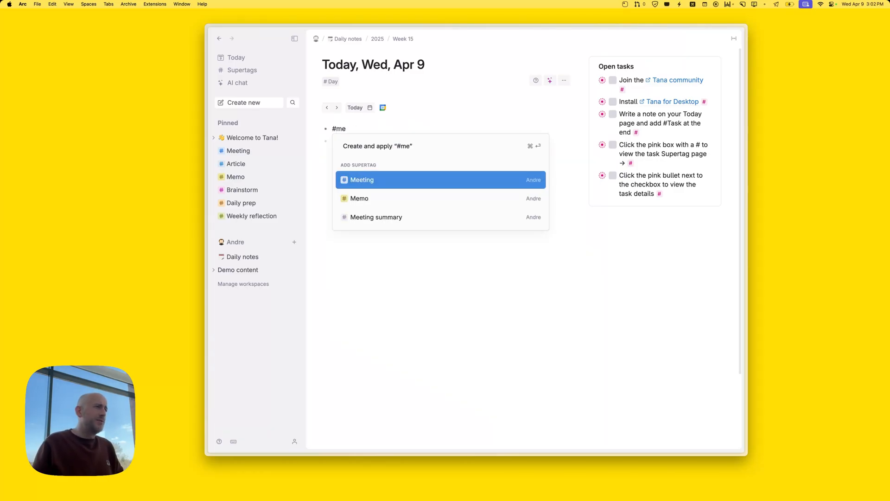
key(Return)
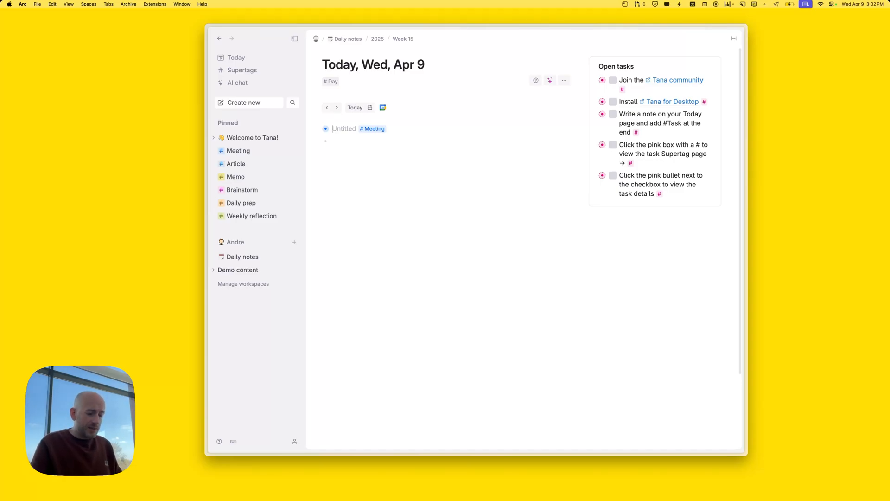
text(Andre - Peter)
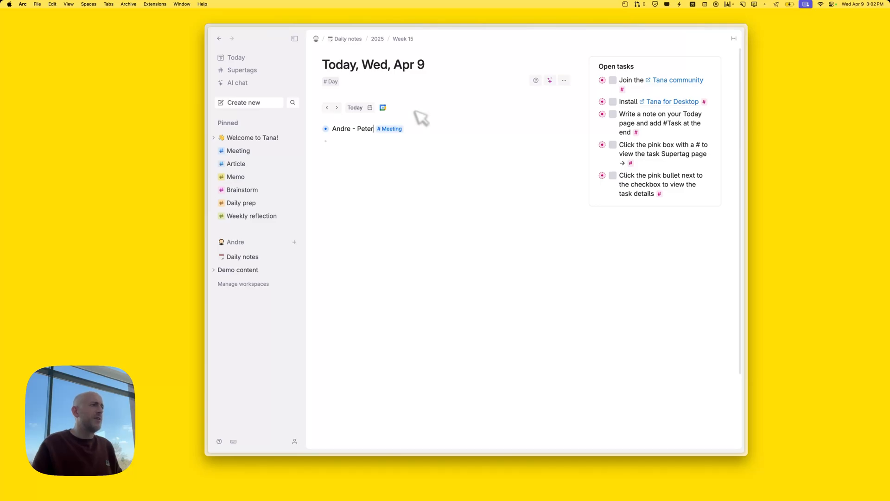
Open the meeting as its own page, dismiss the meeting agent explanation, and return
click(326, 129)
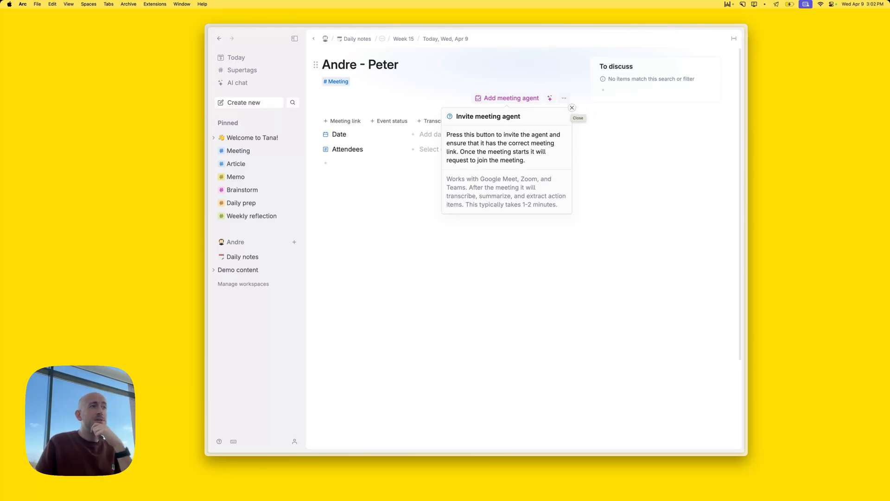
click(572, 108)
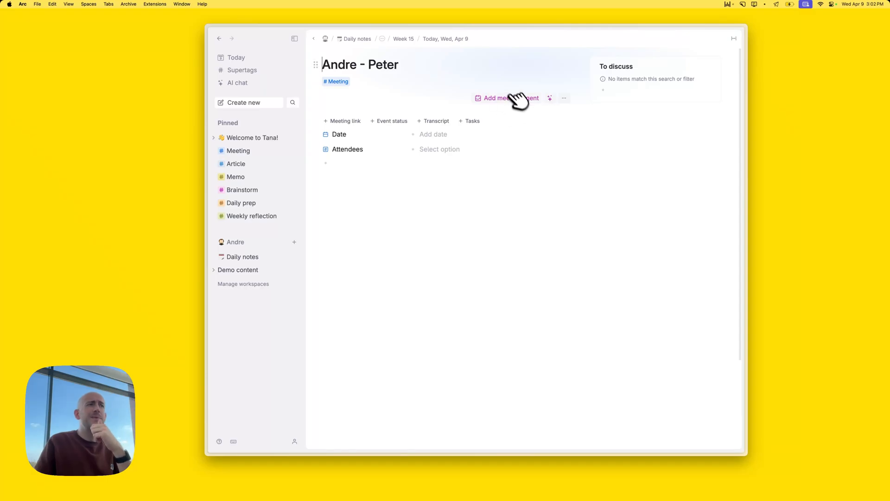
click(496, 100)
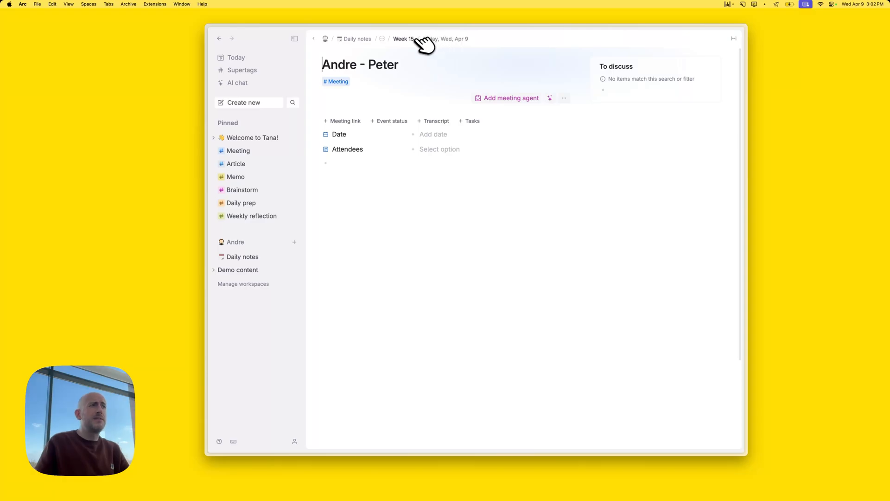
click(440, 38)
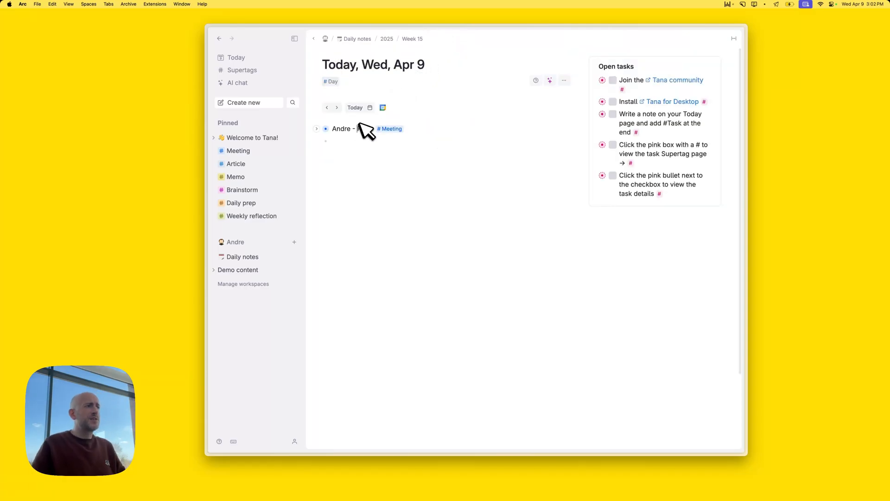
Create a Meetings field above the meeting and move the meeting into it
key(super+Left)
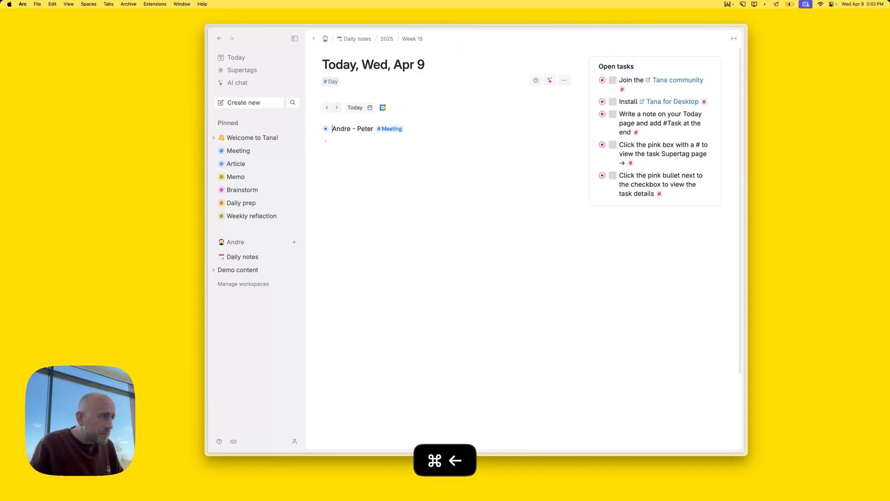
key(Return)
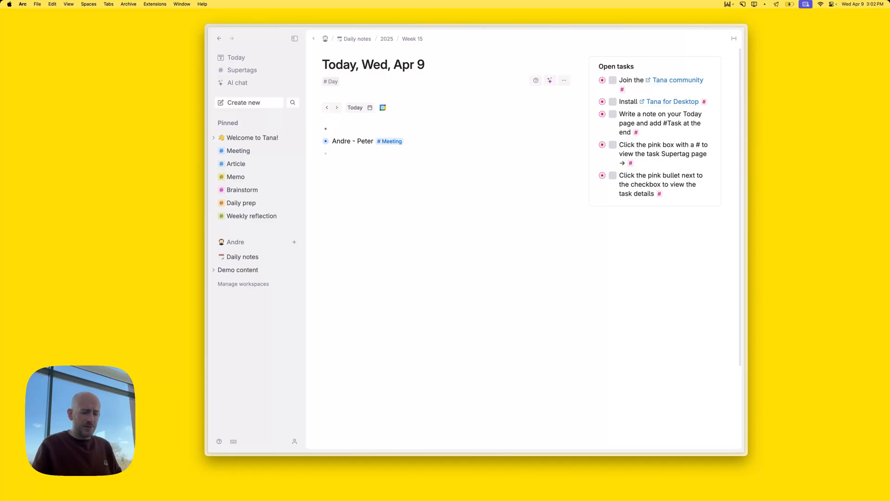
key(shift+period)
text(Me)
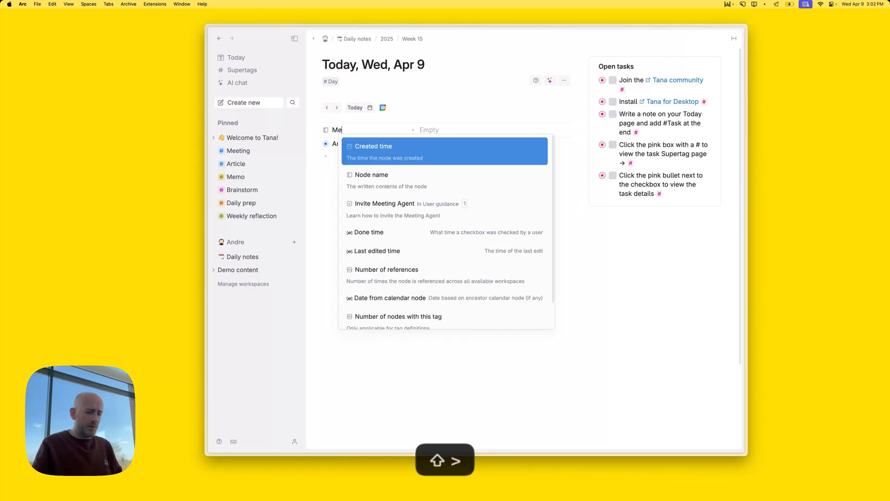
text(etings)
key(Escape)
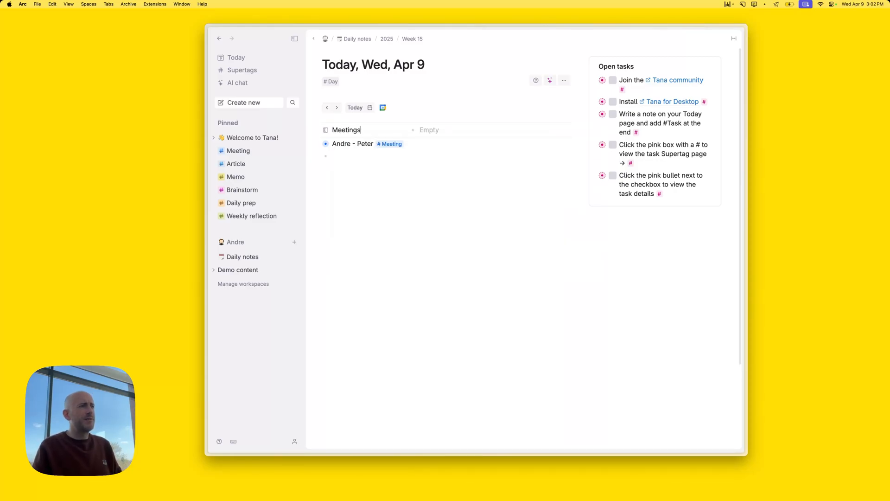
drag(326, 144, 424, 132)
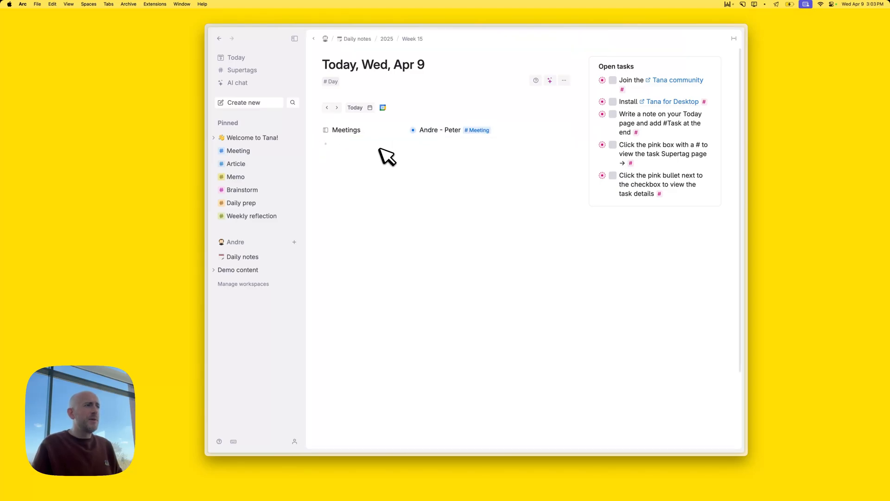
Add the Meetings field to the daily note template and check yesterday's and tomorrow's notes
click(327, 108)
click(337, 107)
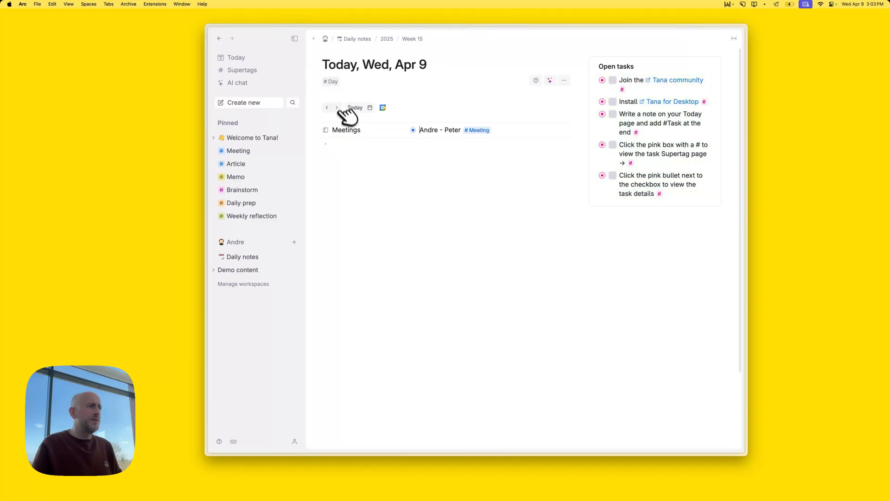
click(326, 130)
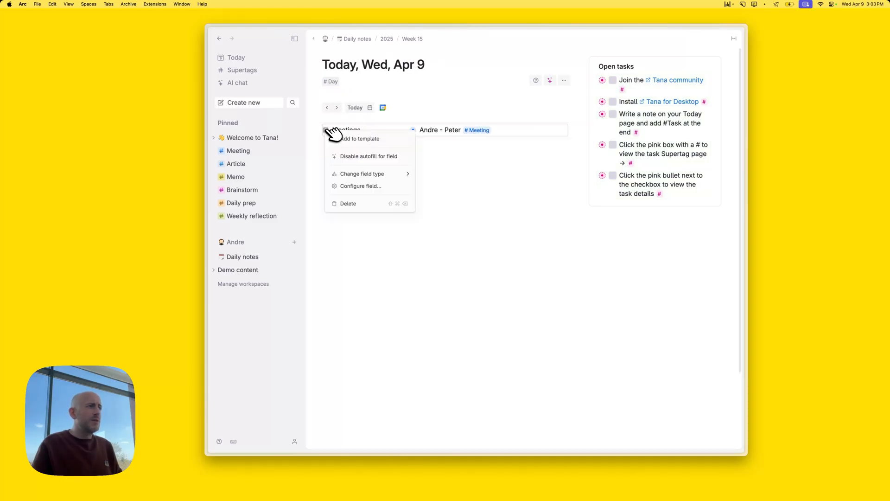
click(357, 139)
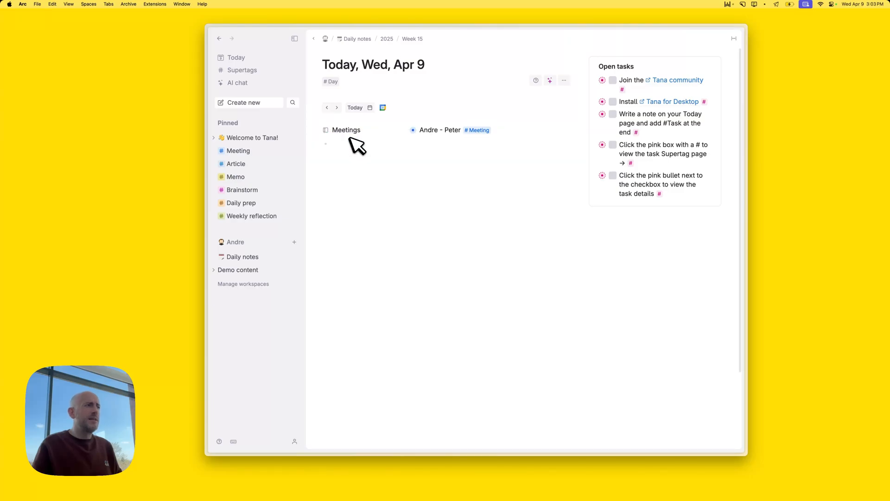
click(327, 107)
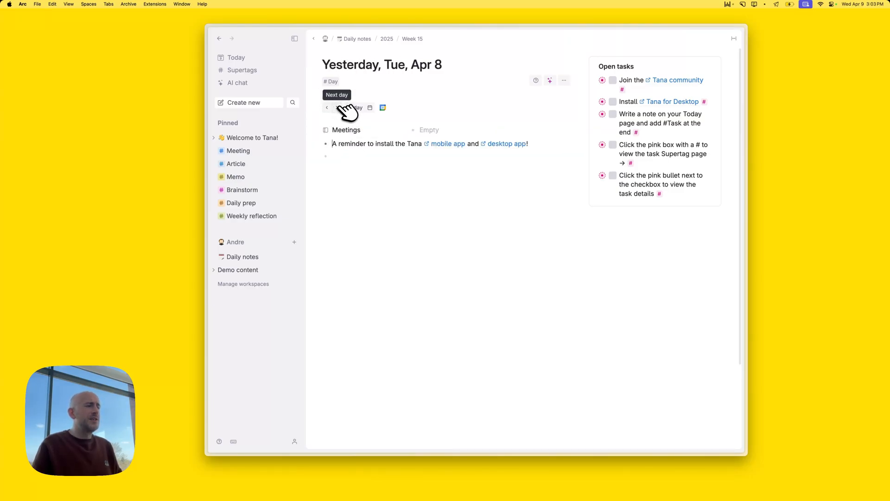
click(337, 108)
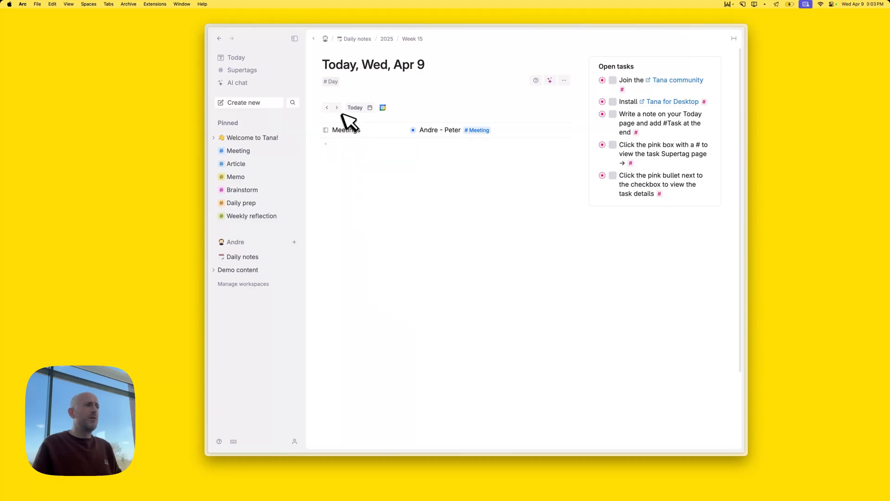
click(337, 108)
click(327, 107)
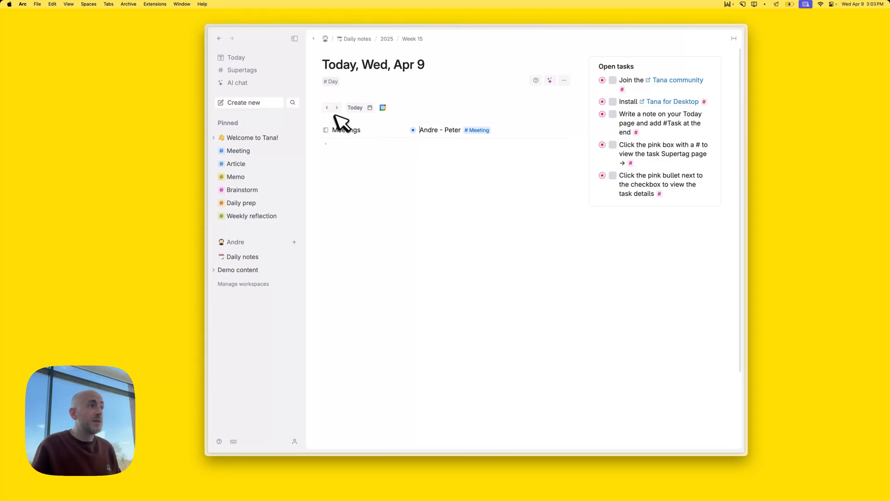
Open the 1-1 meeting and enter the co-worker's name in Attendees, tagged as #Person
click(414, 130)
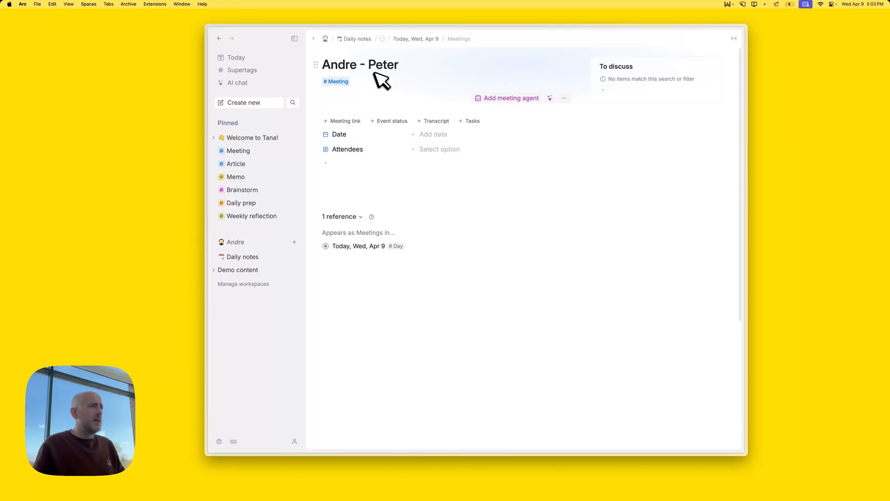
click(427, 149)
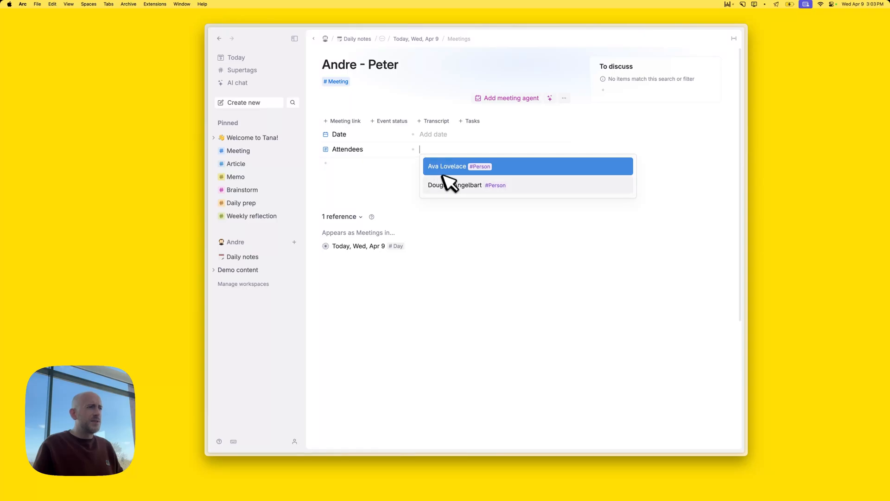
click(367, 180)
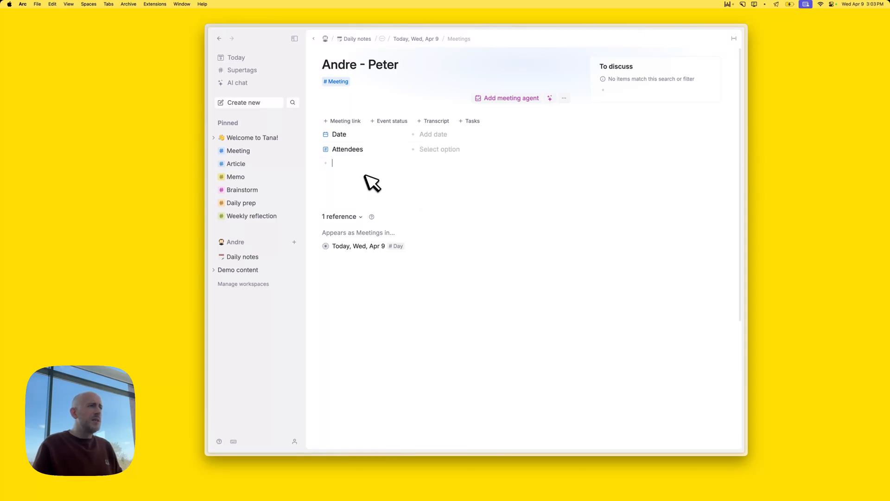
click(425, 151)
text(O)
key(BackSpace)
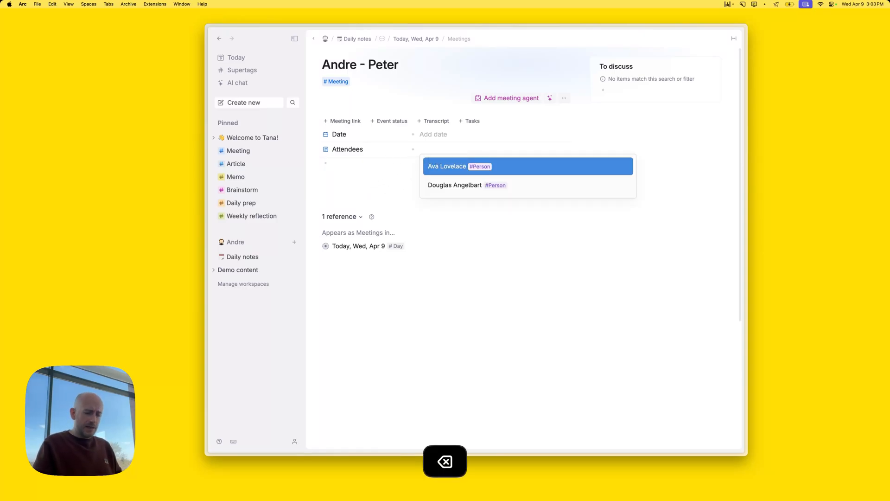
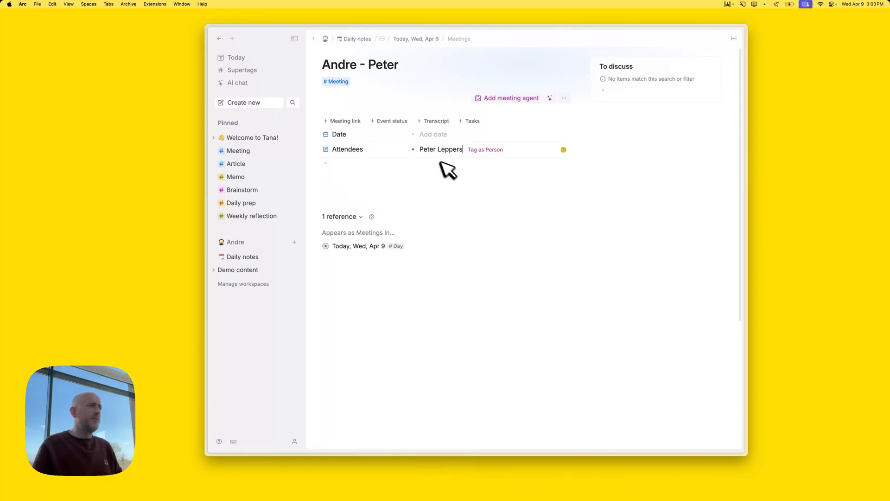
click(457, 149)
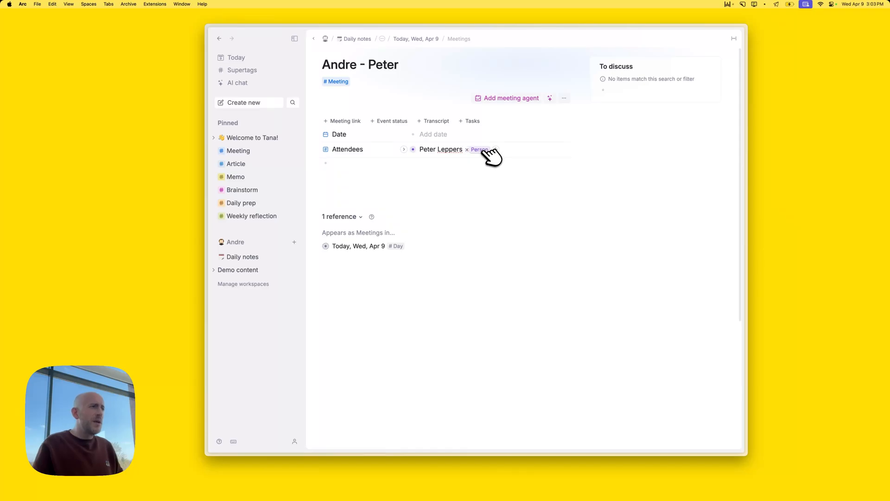
click(486, 149)
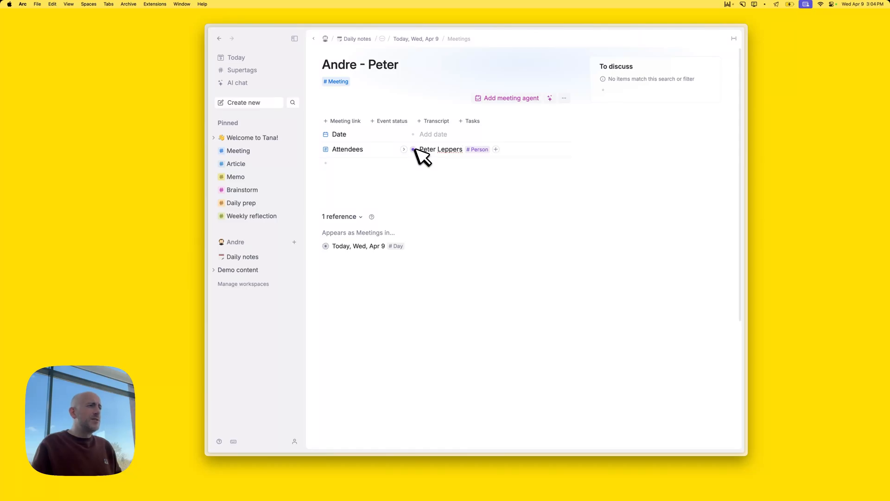
Move the co-worker's person node to the Library via the Cmd+K move command
key(super+k)
text(mov)
key(Return)
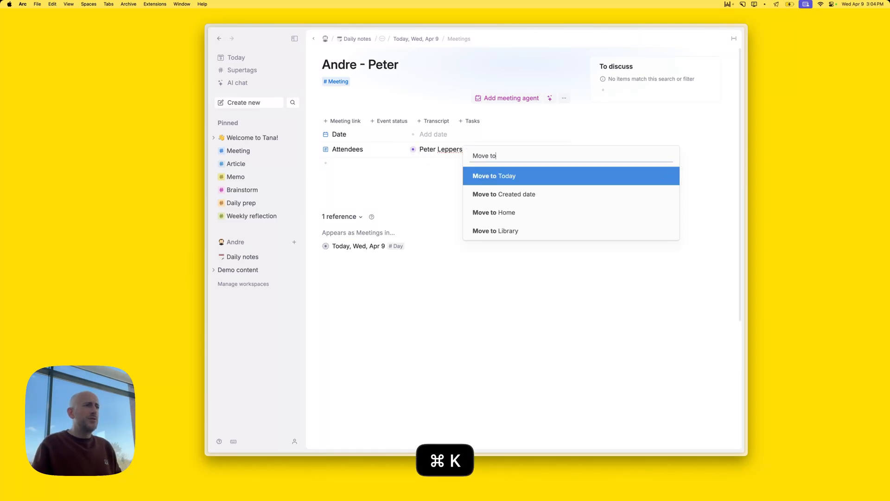
key(Down)
key(Down)
key(Down)
key(Return)
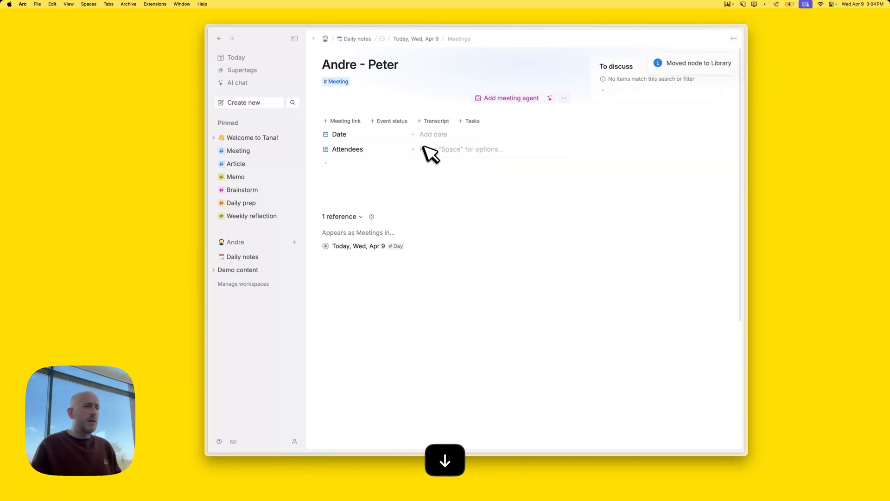
Re-add the existing person as the meeting's attendee and start a new line
text(peter)
key(Return)
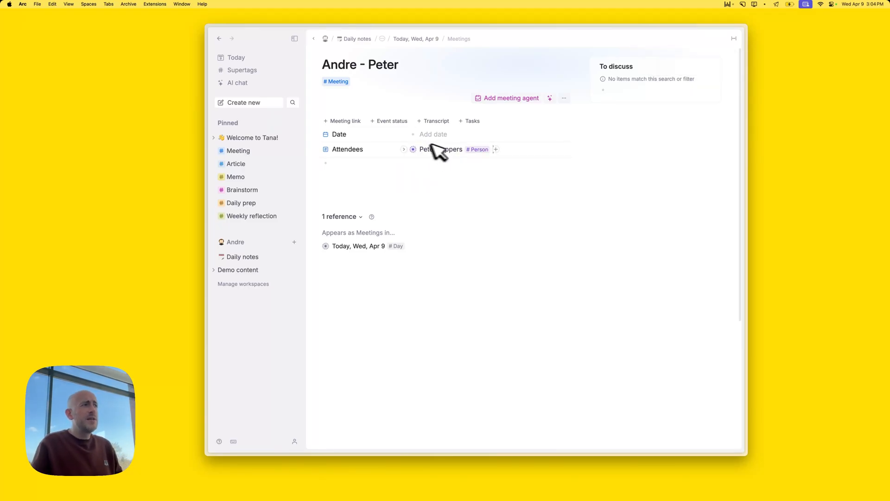
click(403, 160)
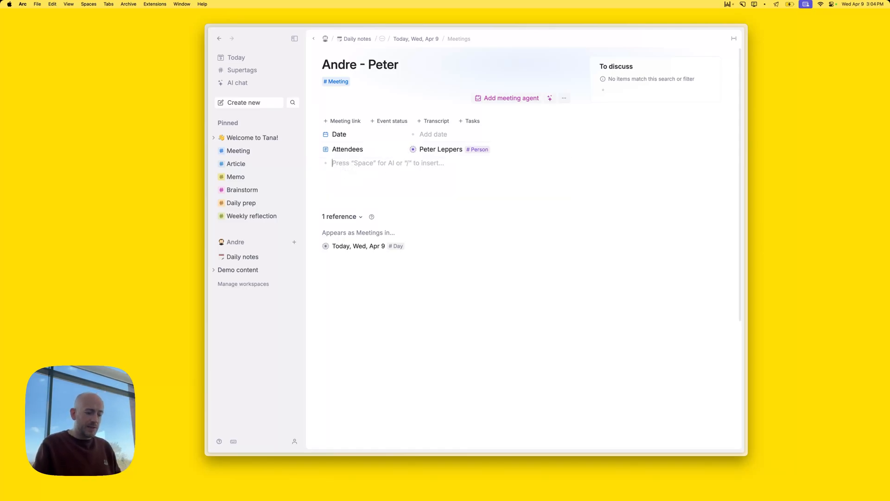
Type a 'Test test' line in the meeting notes
text(Test tes)
key(Return)
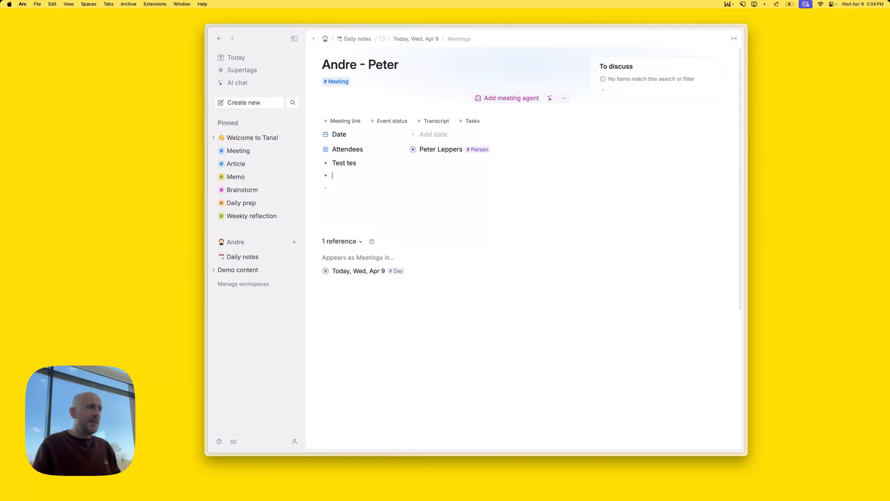
key(BackSpace)
text(t)
key(Down)
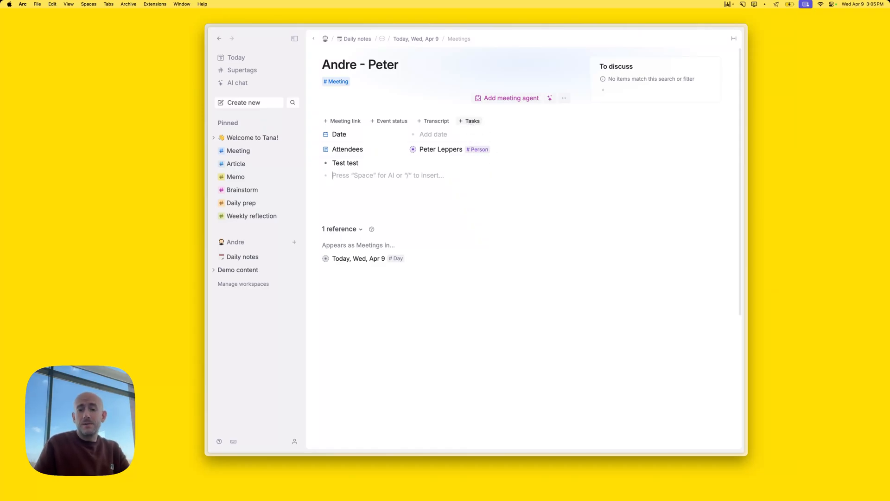
Add a Tasks field to the meeting, then clear its chosen value
click(472, 121)
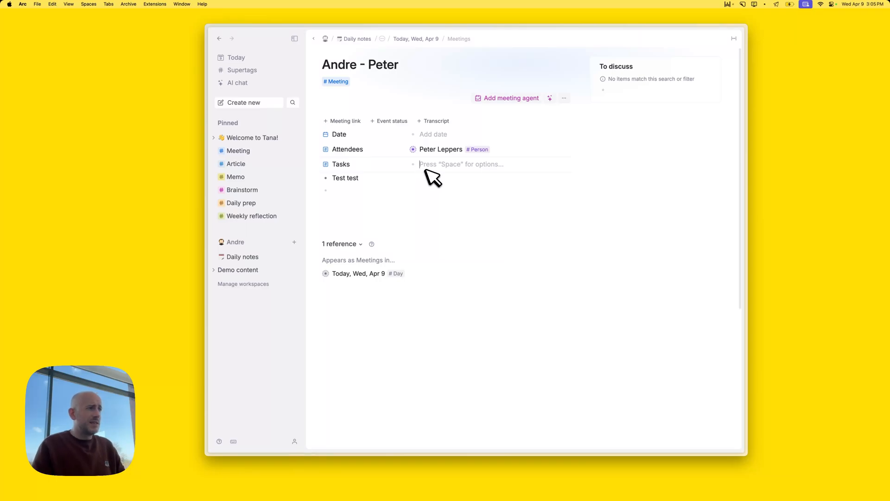
key(space)
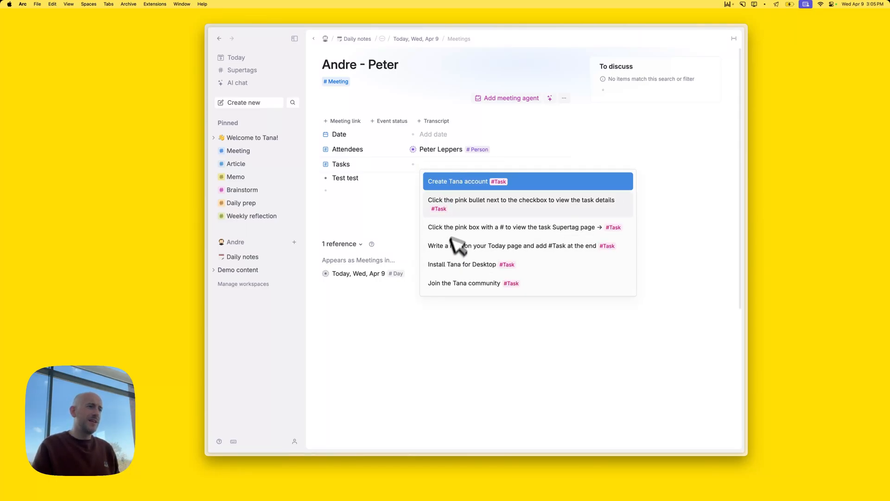
click(373, 189)
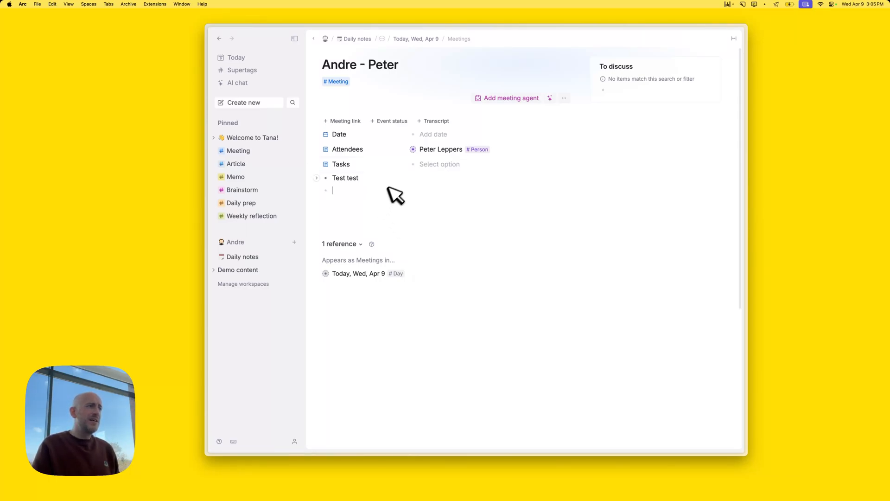
click(421, 166)
key(BackSpace)
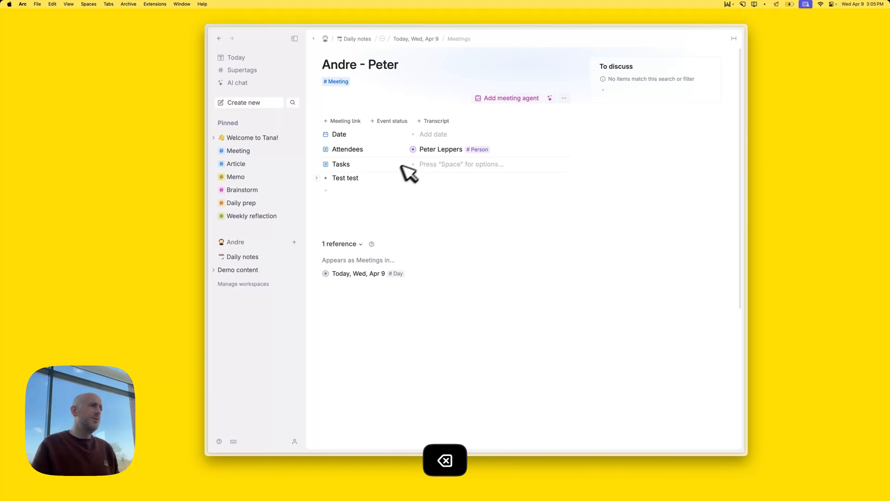
Add a #Task 'Write the budget report' below Test test and return to today's note
click(358, 188)
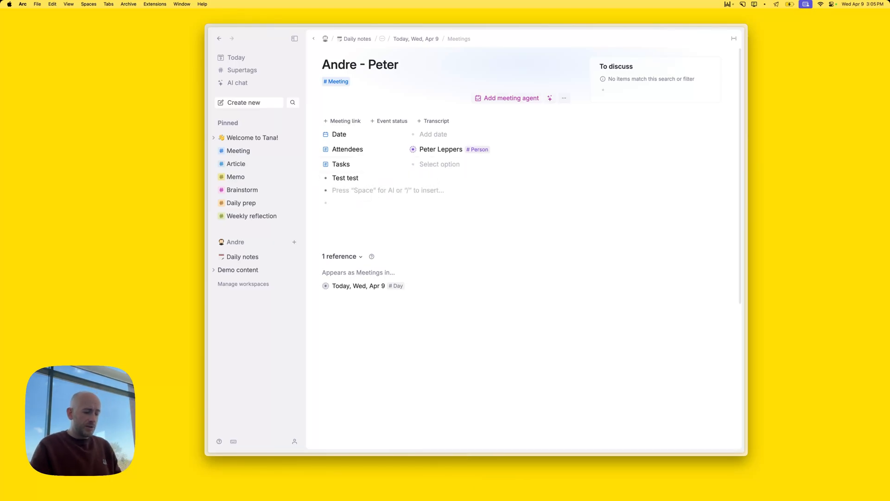
text(#ta)
key(Return)
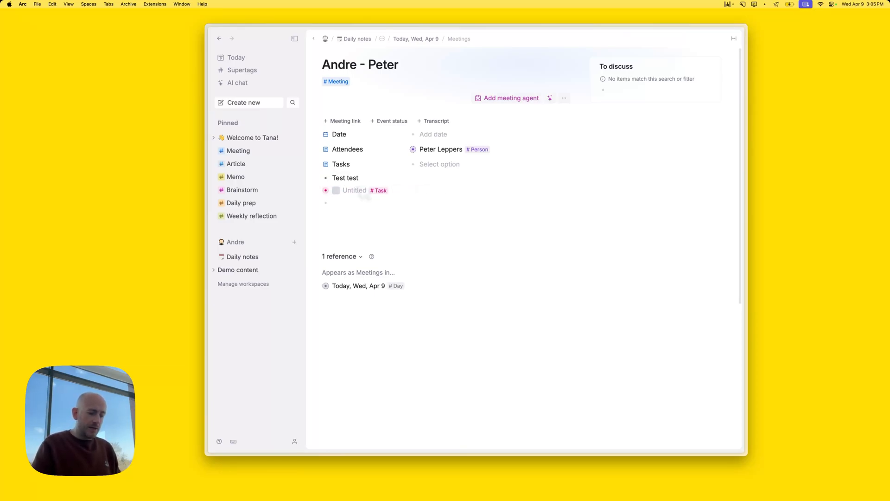
text(Write the budget report)
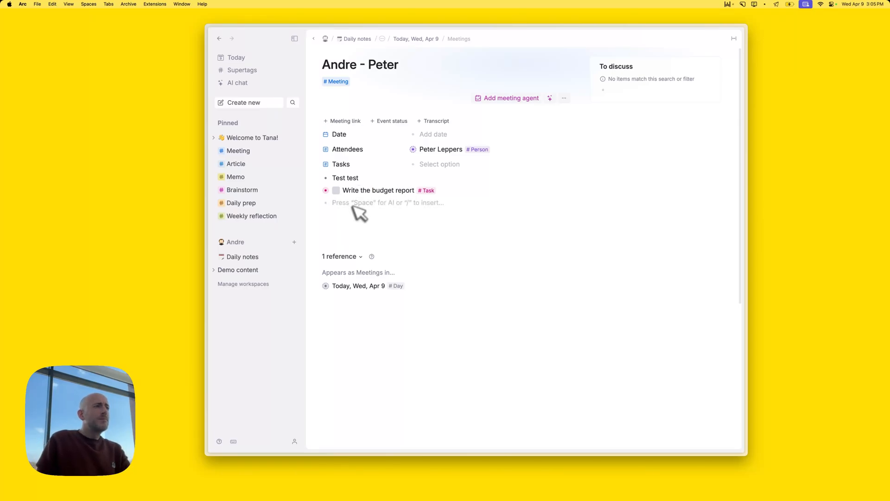
click(419, 40)
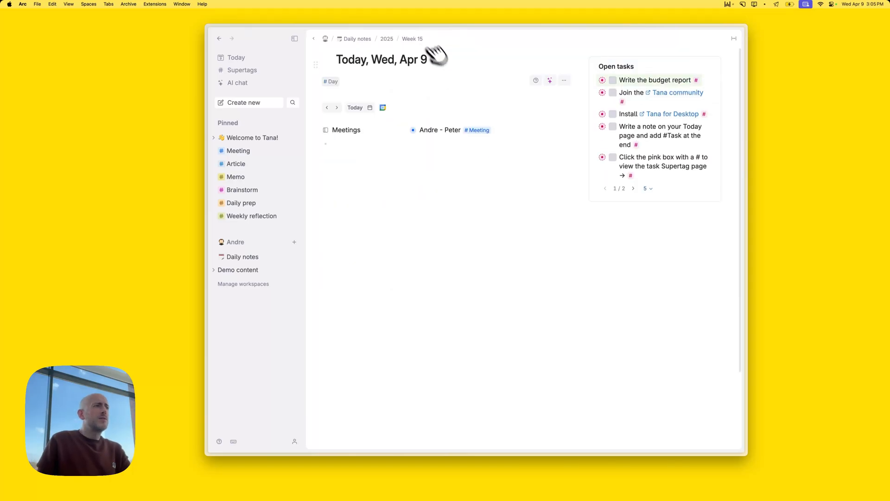
Add a second #Meeting entry under Meetings and open it on its own page
click(550, 131)
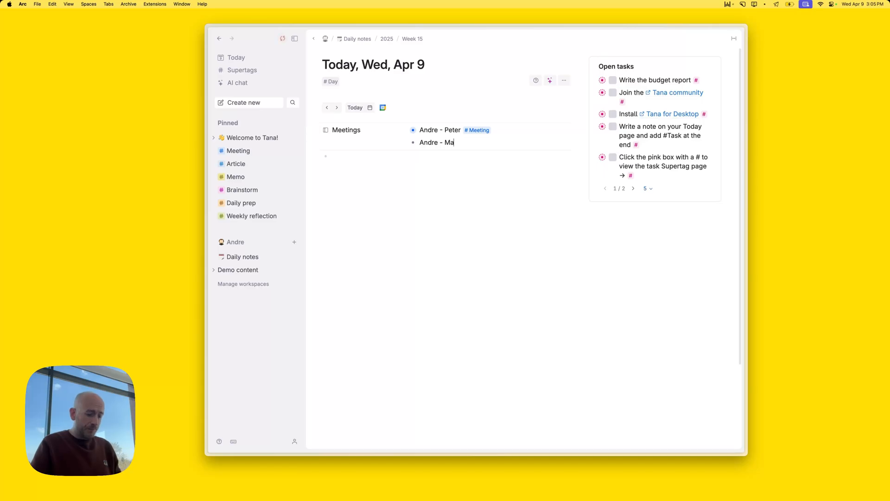
text(#m)
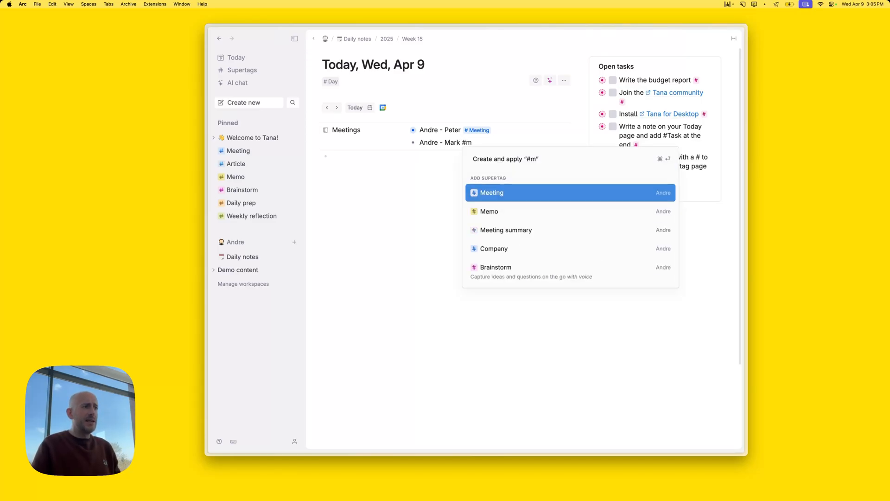
key(Return)
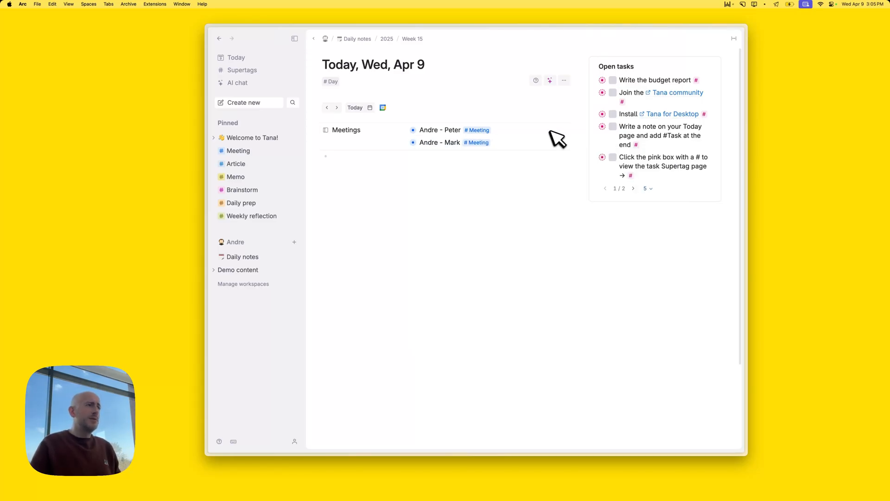
click(413, 143)
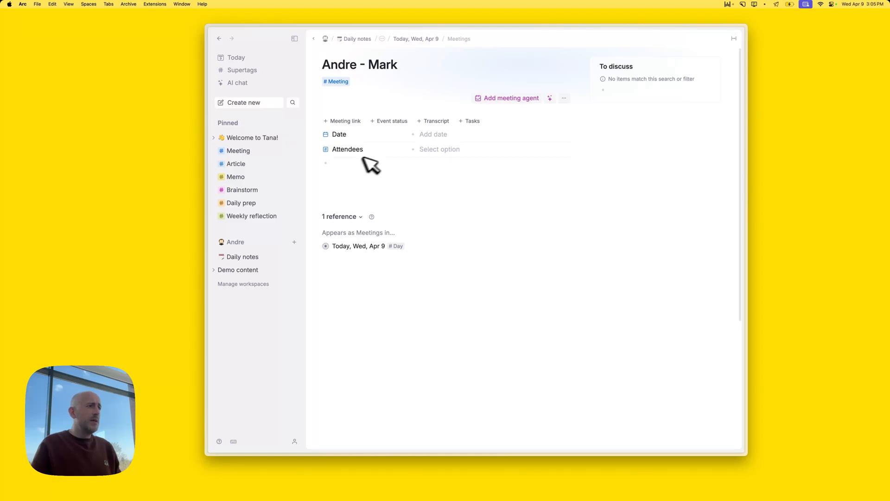
Add a new co-worker as its attendee tagged #Person, then return to today's note
click(459, 150)
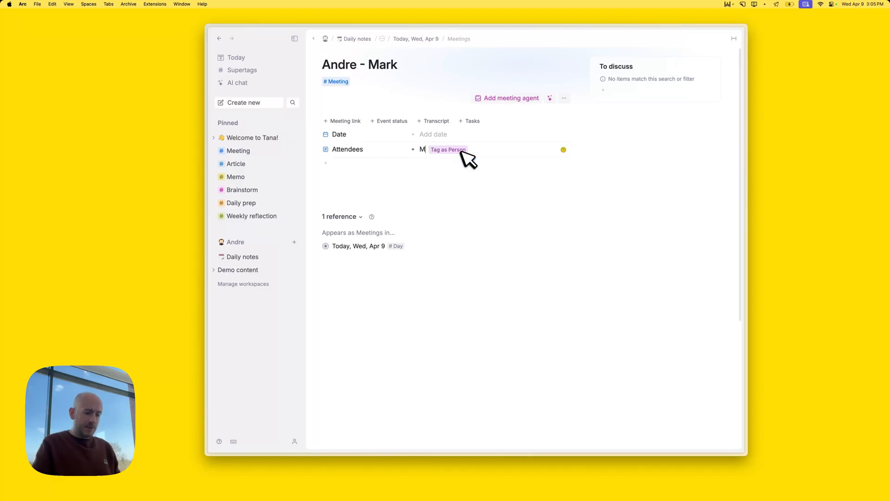
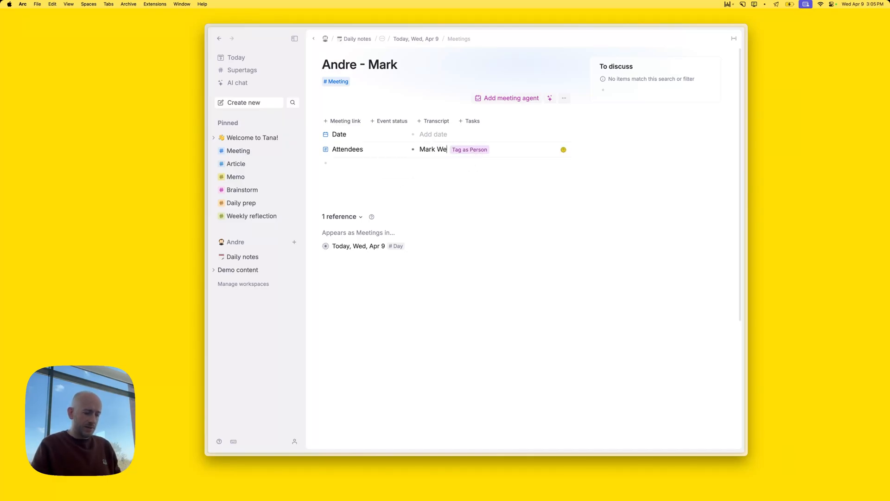
key(Right)
key(Return)
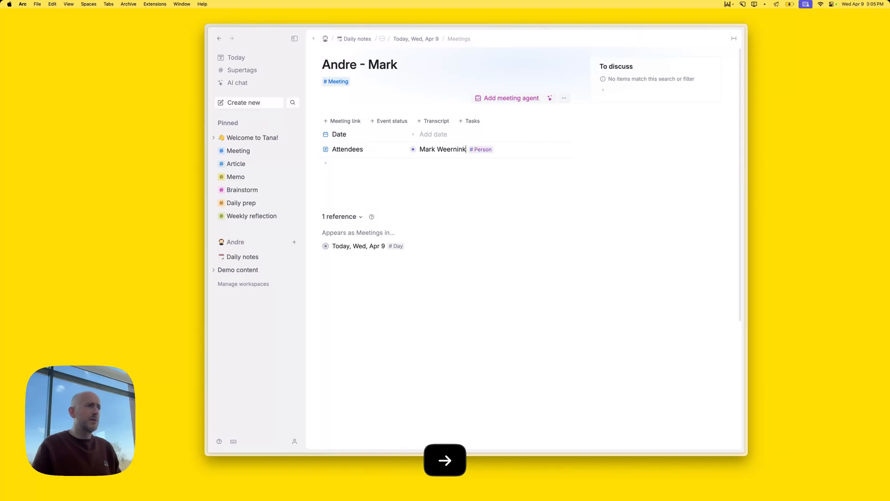
click(412, 168)
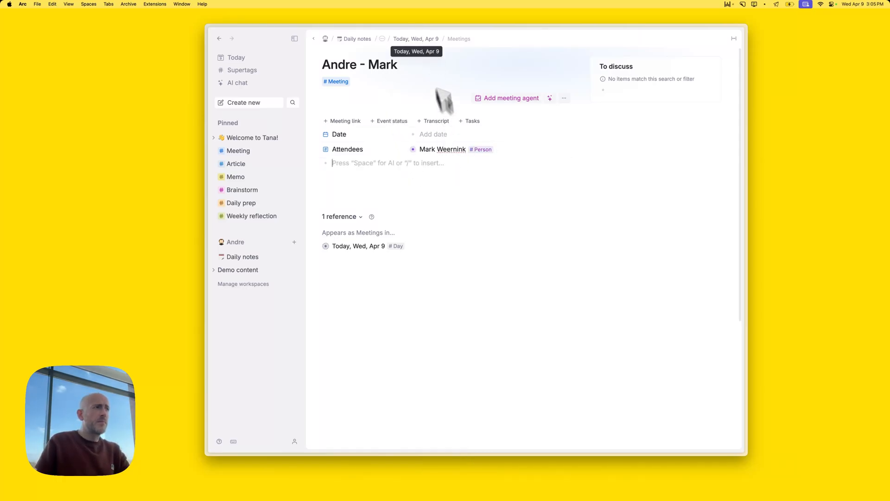
click(420, 38)
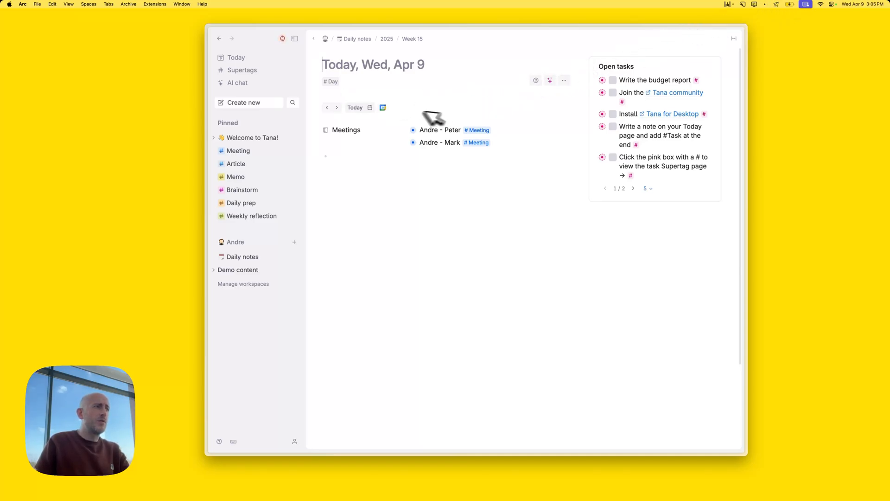
Open the Write the budget report task page, then go back to its first 1-1 meeting
click(382, 107)
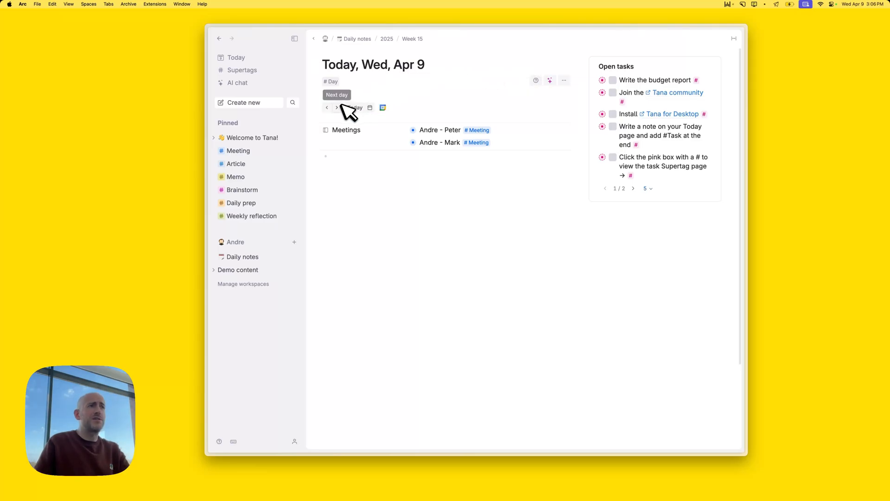
click(604, 80)
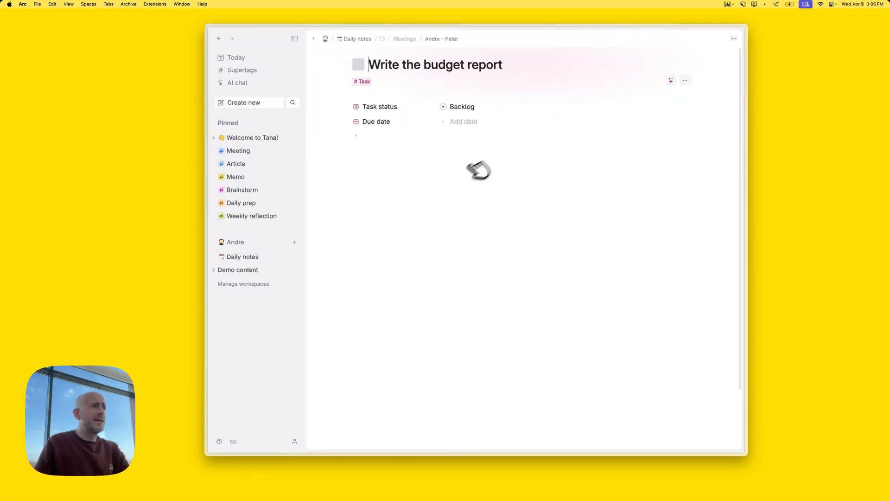
scroll(457, 204, down, 2)
scroll(458, 204, up, 3)
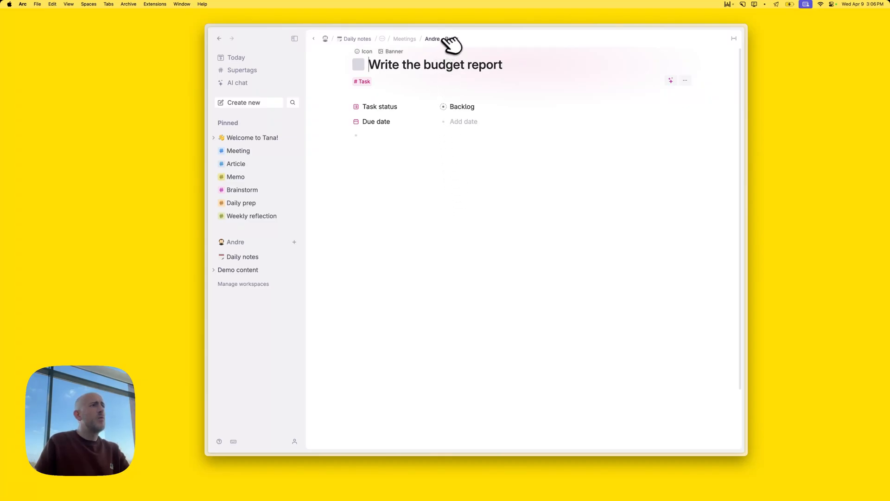
scroll(493, 203, down, 2)
scroll(492, 203, up, 3)
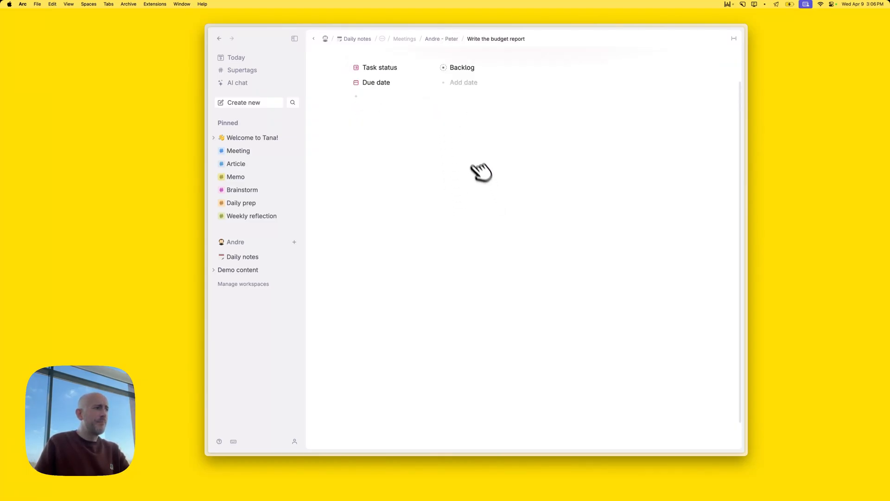
click(443, 39)
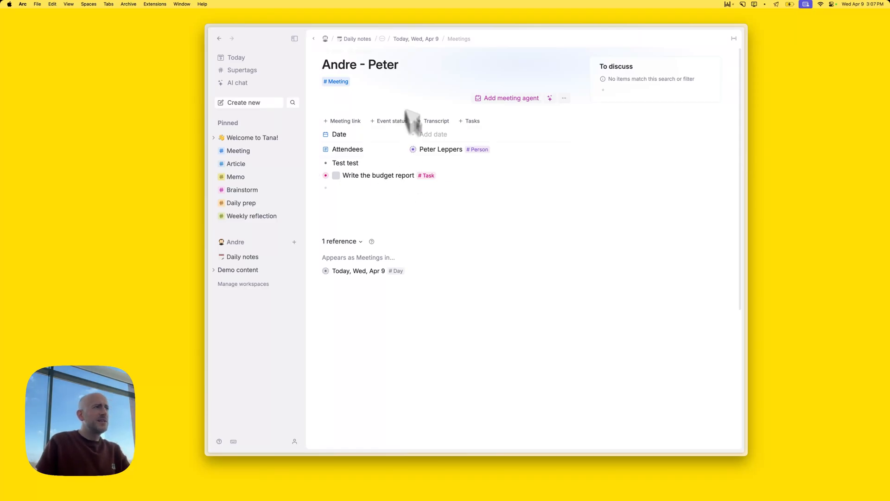
Return to the Wed, Apr 9 daily note and expand both meetings inline
click(424, 38)
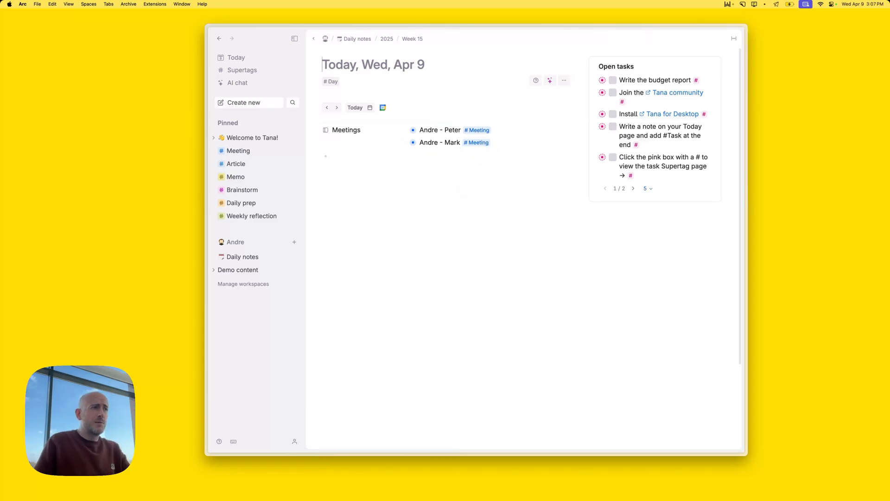
click(404, 130)
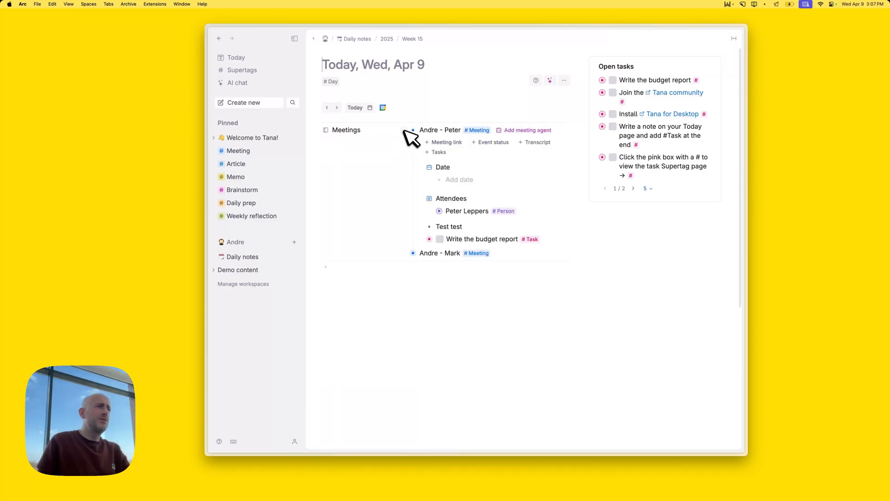
click(404, 254)
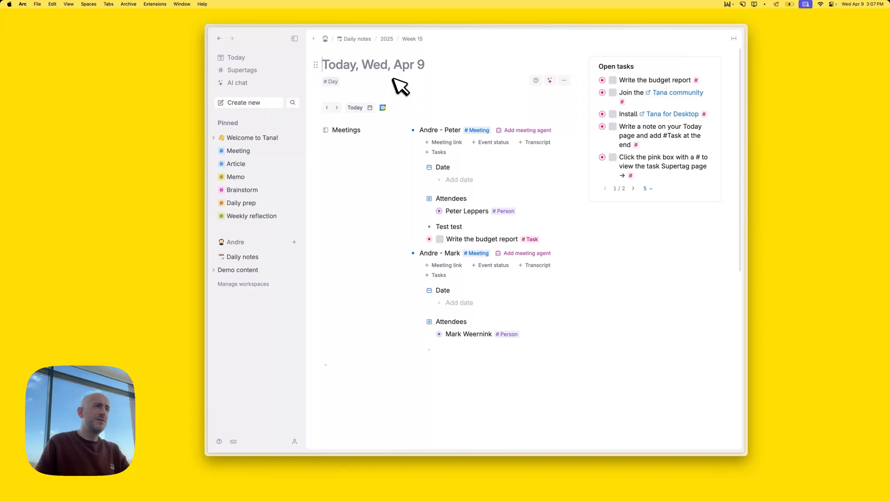
Open the first meeting attendee's page and tag it with a new #co-worker supertag
click(446, 212)
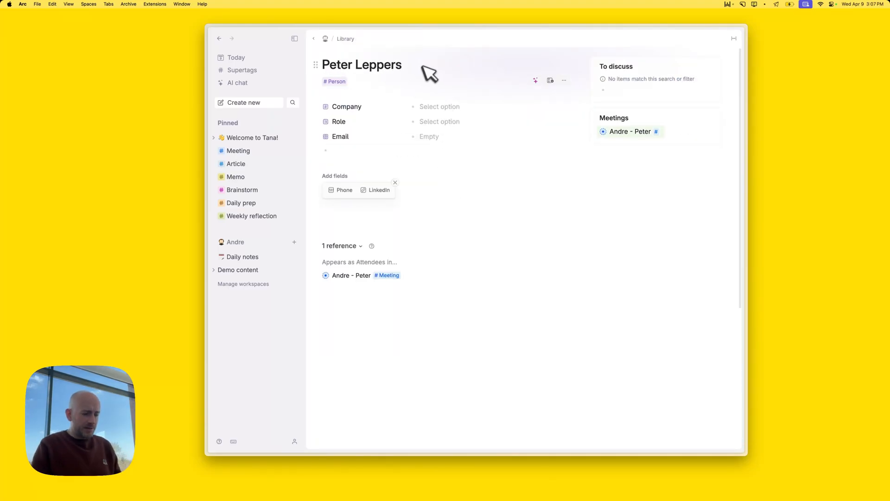
text(#)
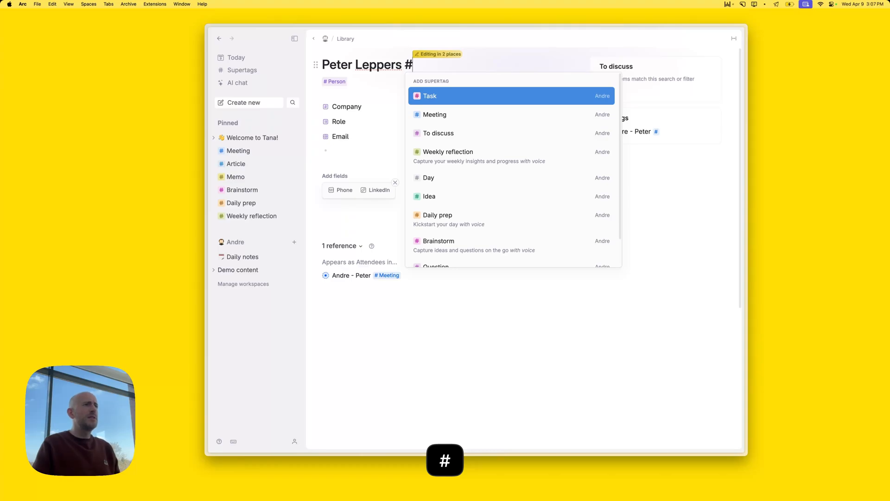
text(c)
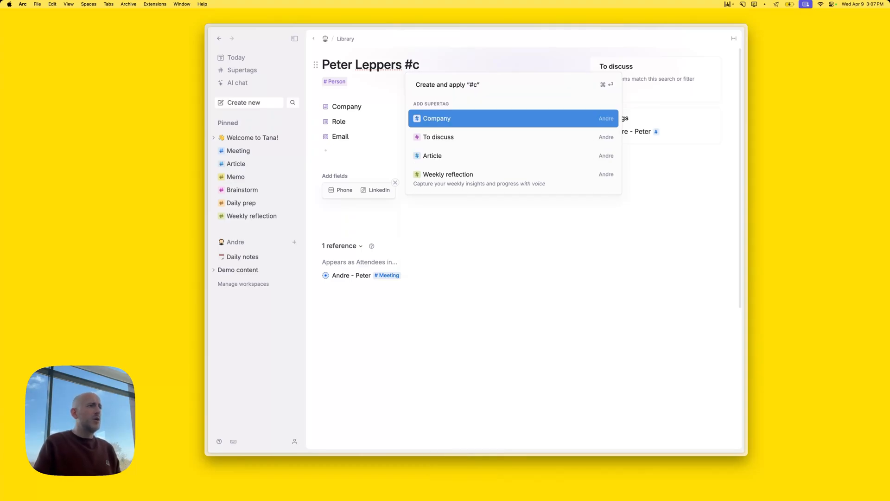
text(o-worker)
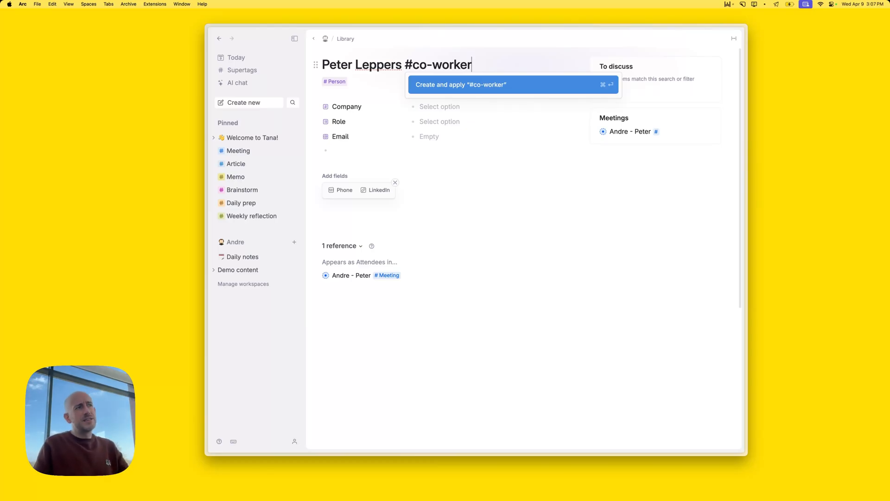
key(Return)
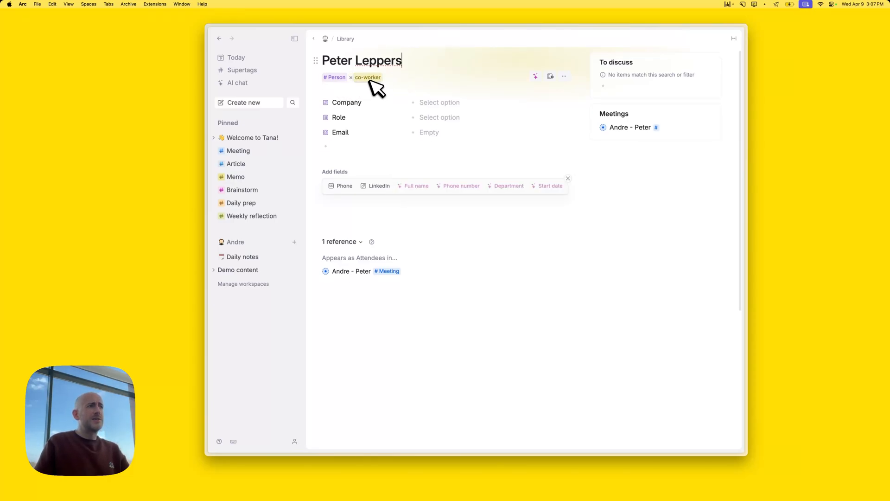
Remove the attendee's #Person tag and bring up the co-worker tag's options
click(325, 77)
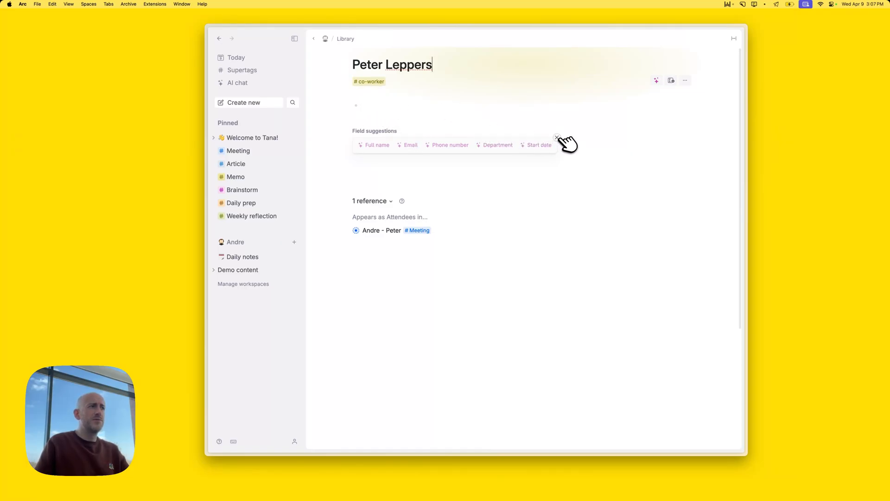
click(557, 137)
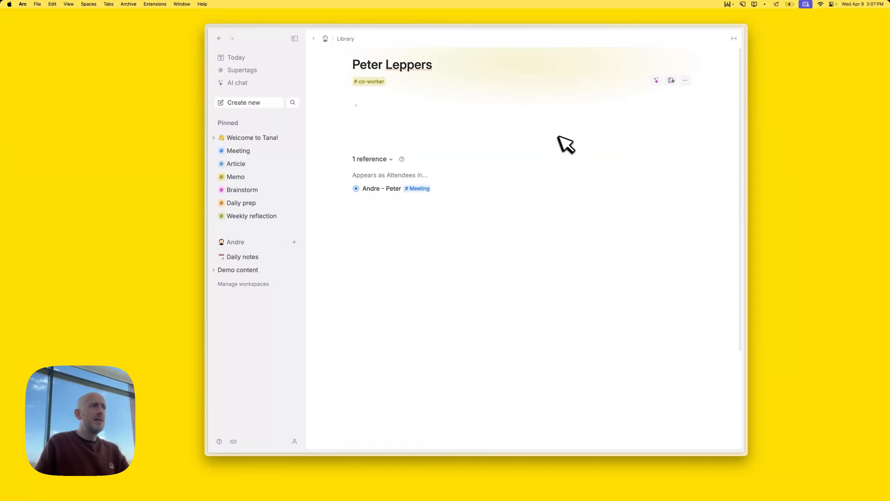
click(375, 83)
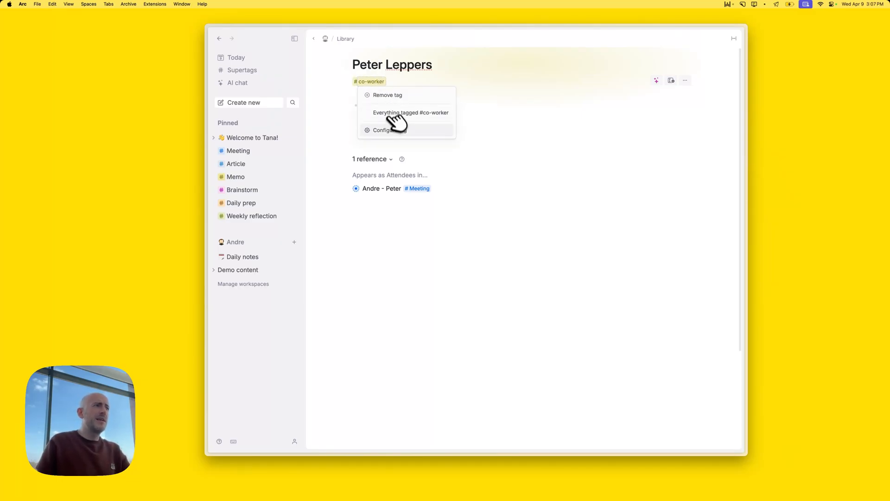
Make the co-worker supertag extend Person, then close its schema and return to Today
click(392, 131)
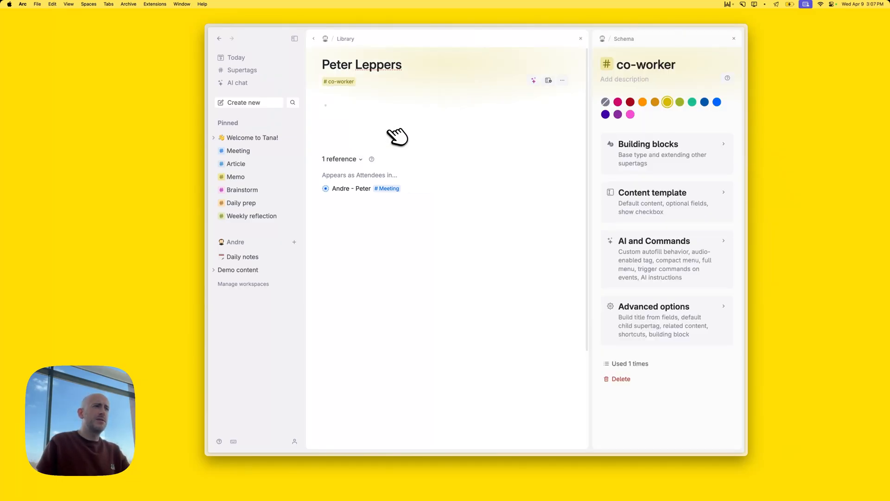
click(656, 162)
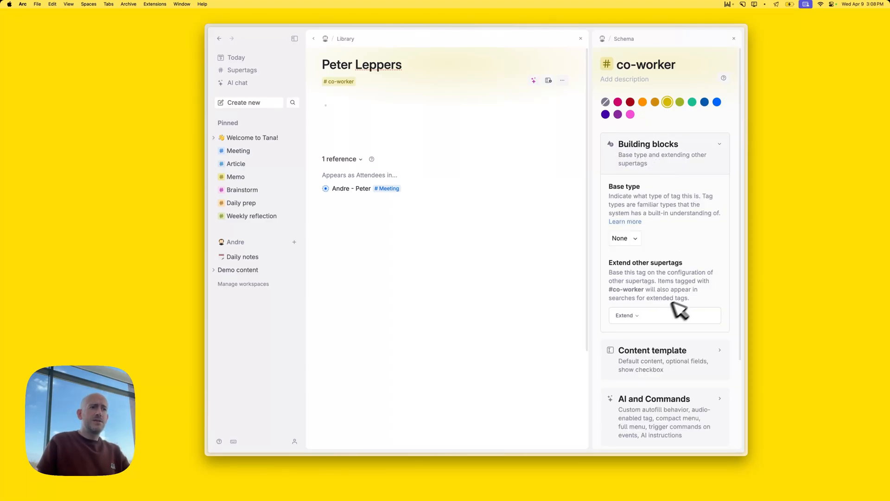
click(631, 315)
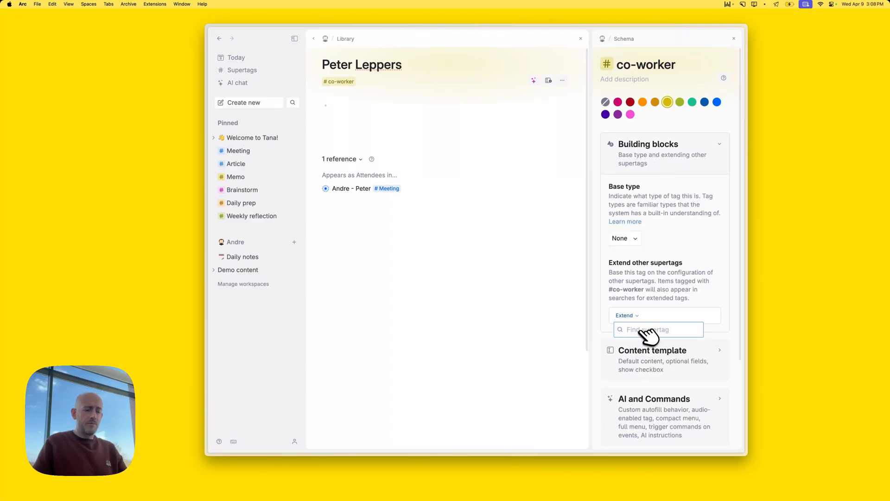
text(per)
key(Return)
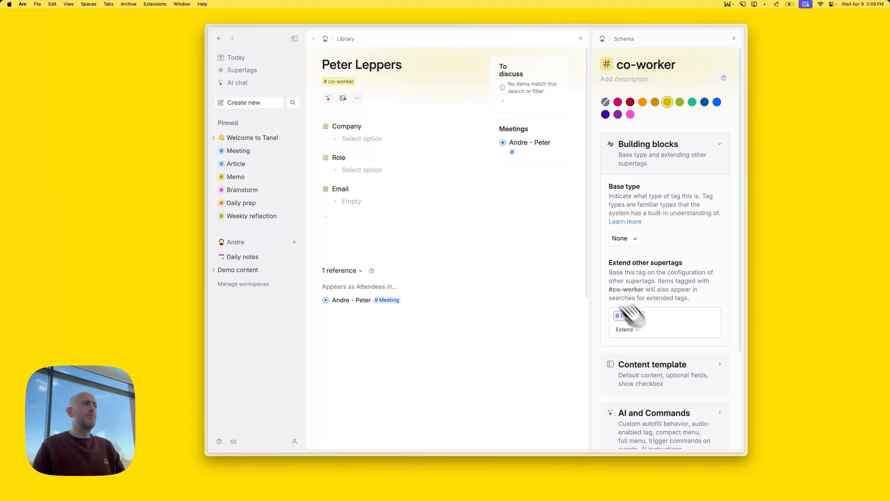
click(734, 39)
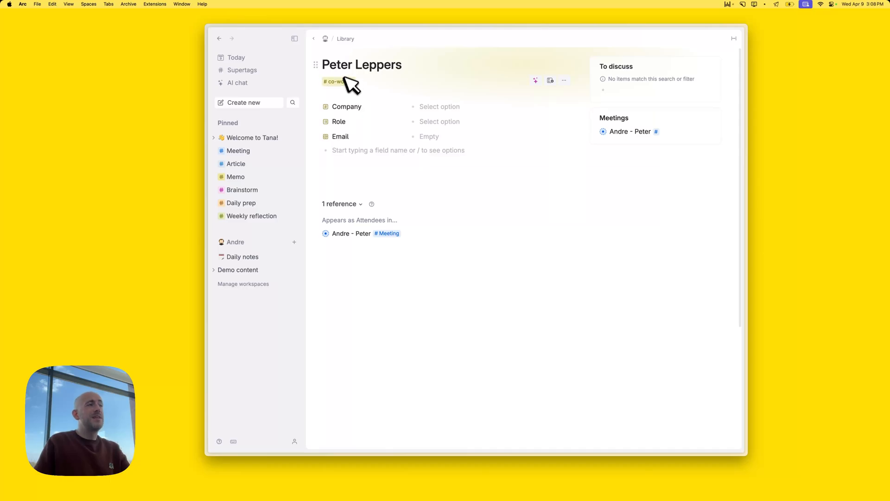
click(230, 58)
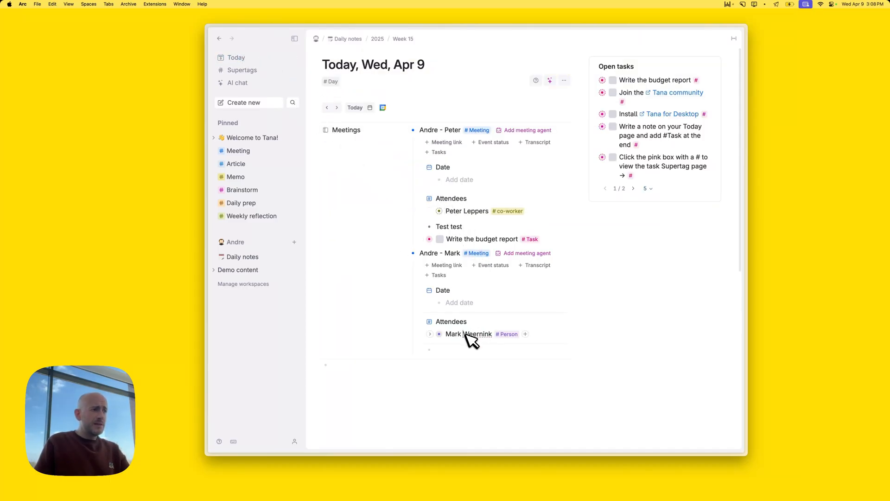
Tag the second meeting's attendee #co-worker and delete its #Person tag
key(super+Right)
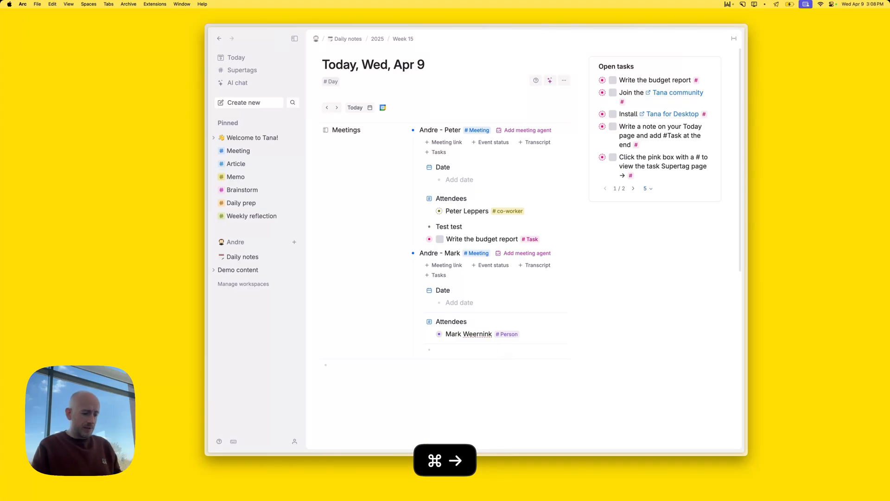
text(#co)
key(Down)
key(Return)
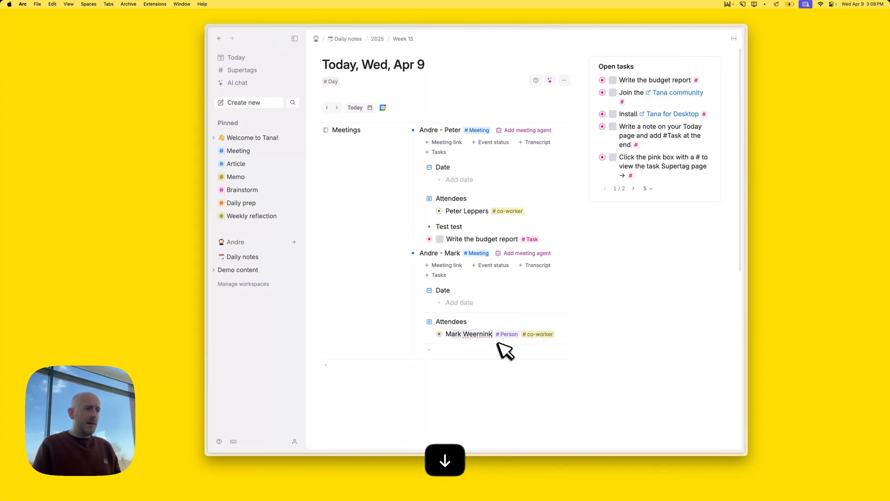
key(Right)
key(BackSpace)
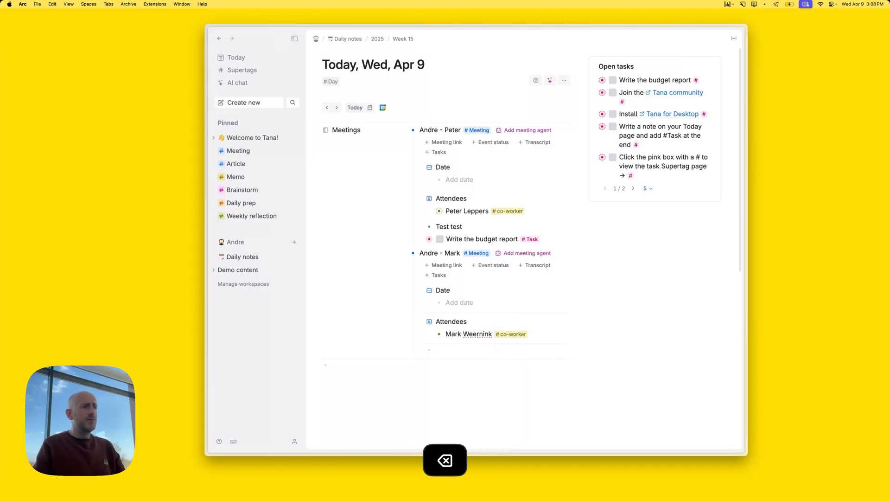
Start adding another attendee to the second meeting, then cancel it
click(455, 350)
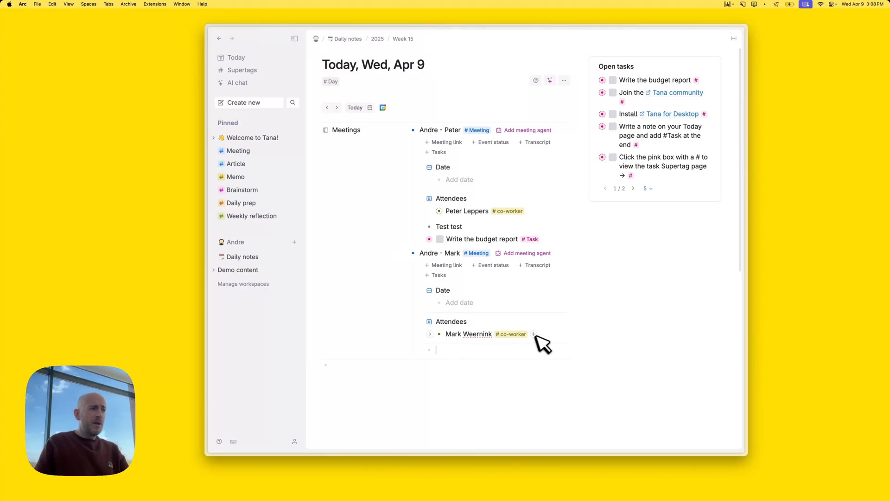
click(561, 341)
key(Down)
key(Down)
key(Up)
key(Up)
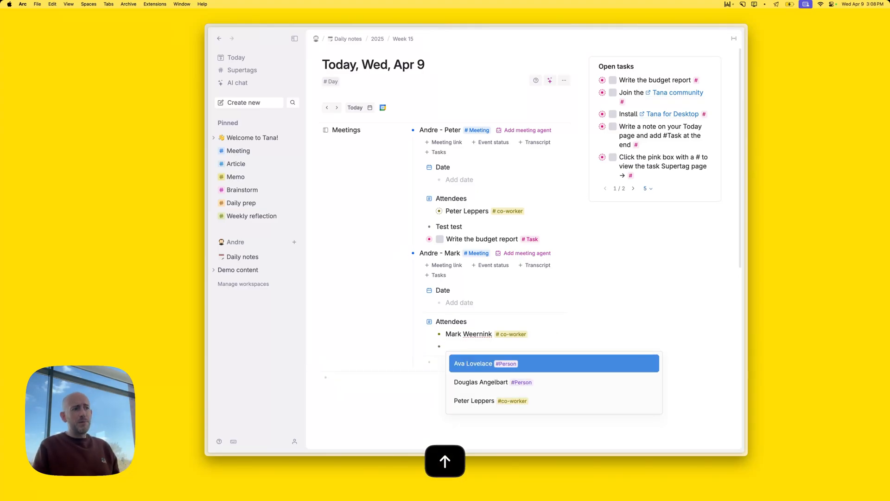
key(Down)
key(Down)
key(Down)
key(Down)
key(Down)
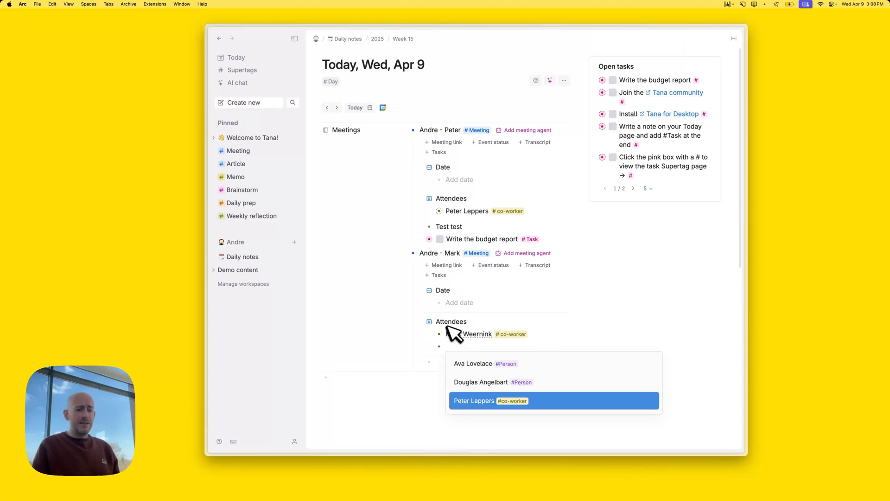
key(BackSpace)
key(BackSpace)
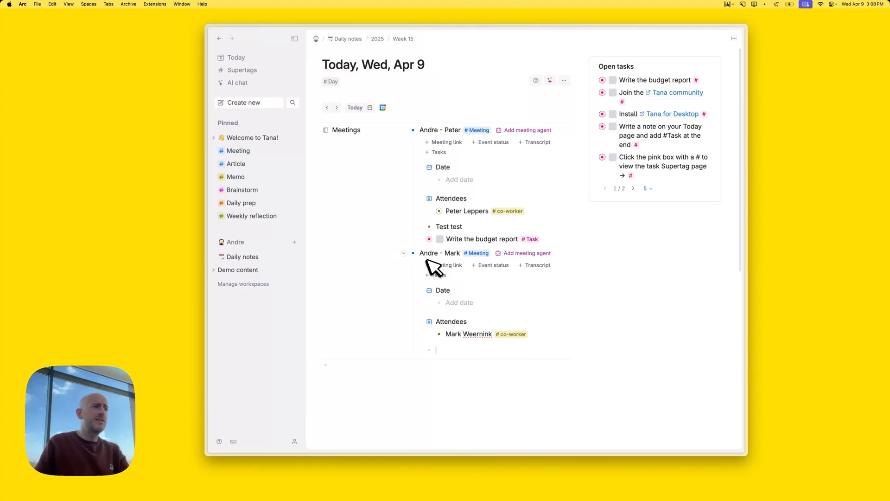
Expand the first meeting and open the Task supertag's configuration
click(405, 253)
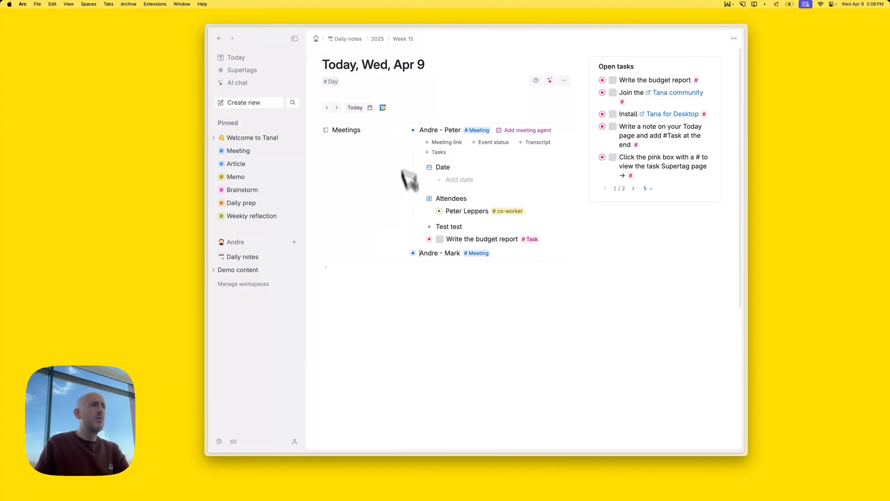
click(404, 130)
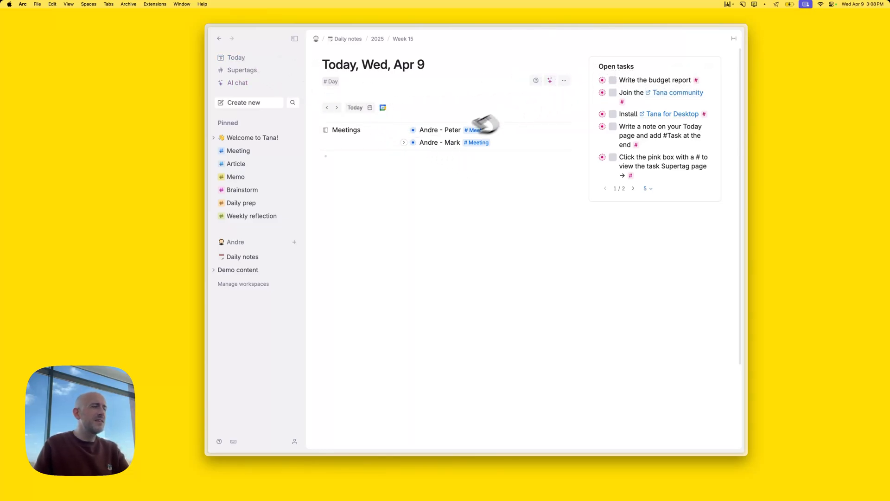
click(407, 130)
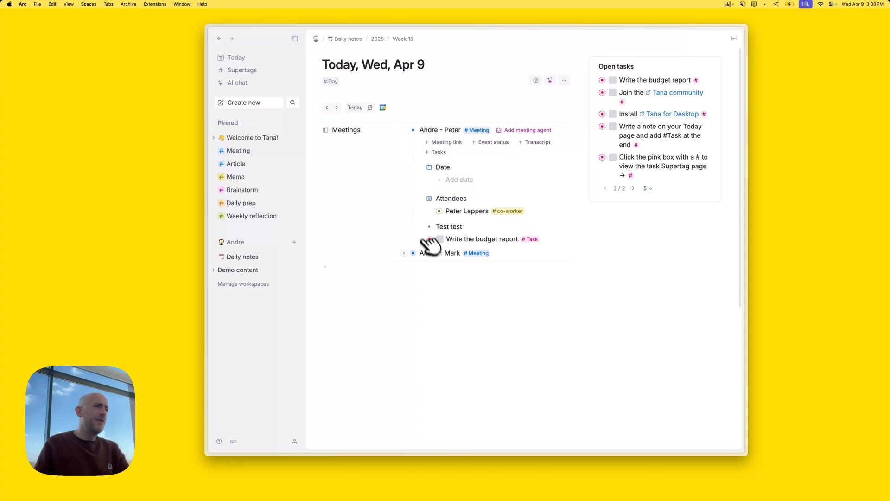
click(535, 239)
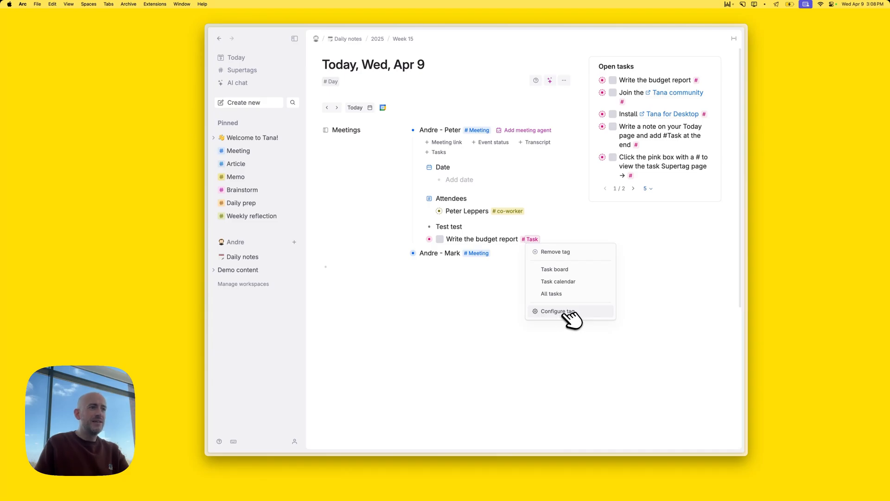
click(565, 312)
Rename the Task supertag to 'todo', clear its colour, and close the schema
double_click(645, 66)
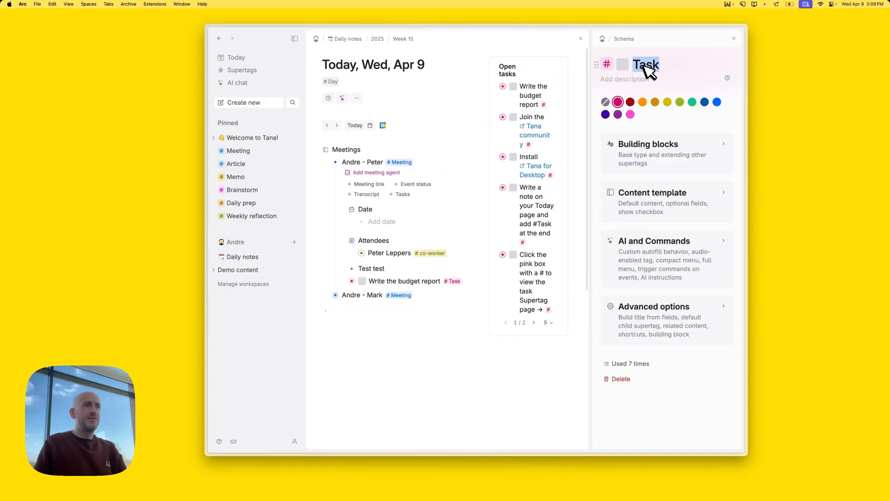
text(todo)
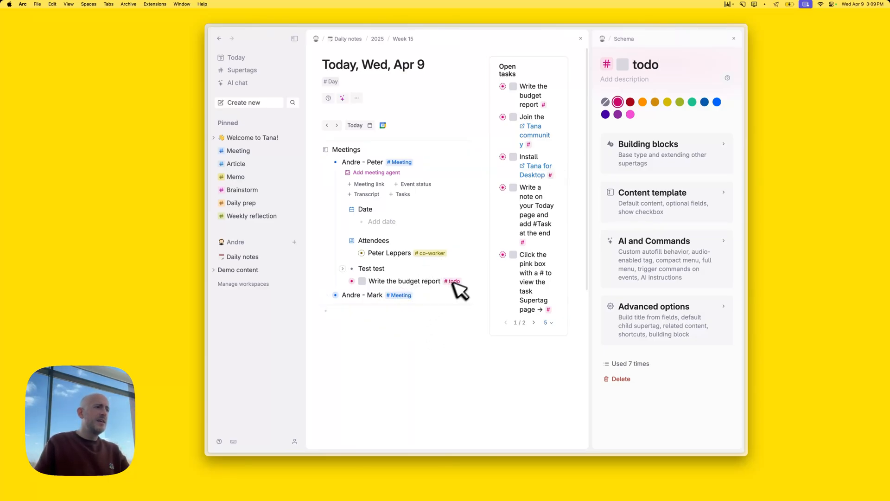
click(605, 102)
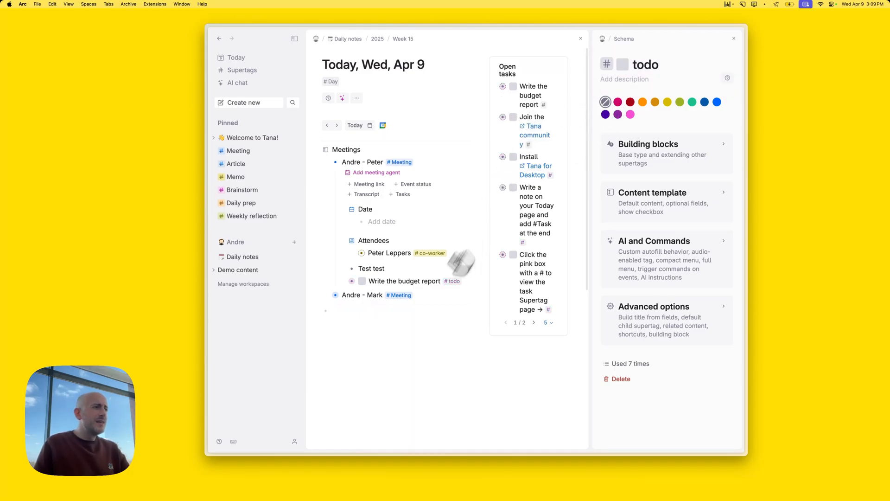
click(439, 309)
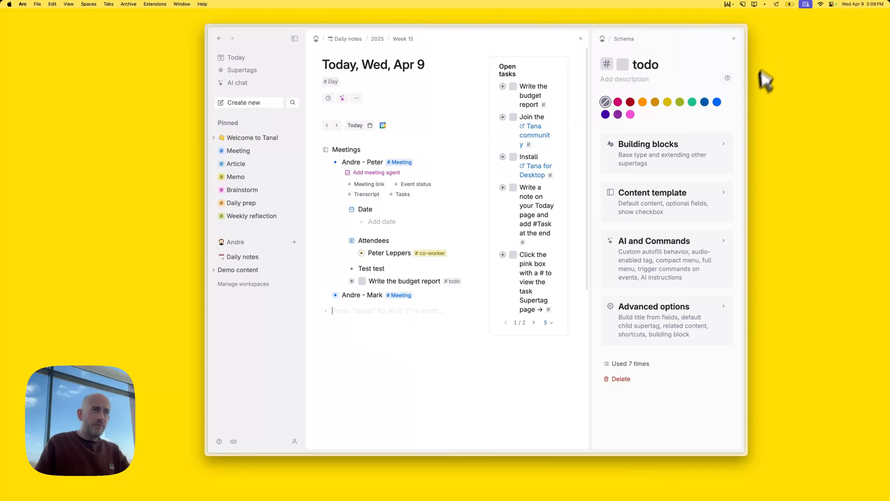
click(734, 39)
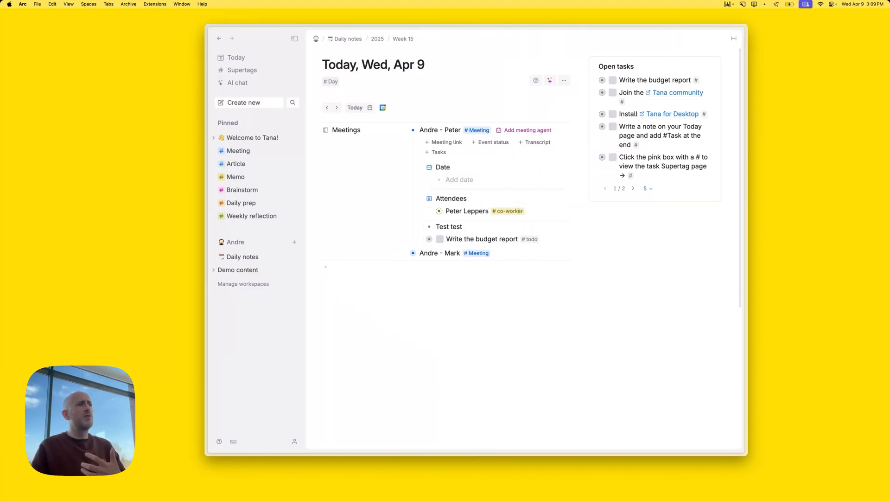
Give the co-worker supertag a dark blue colour
click(520, 211)
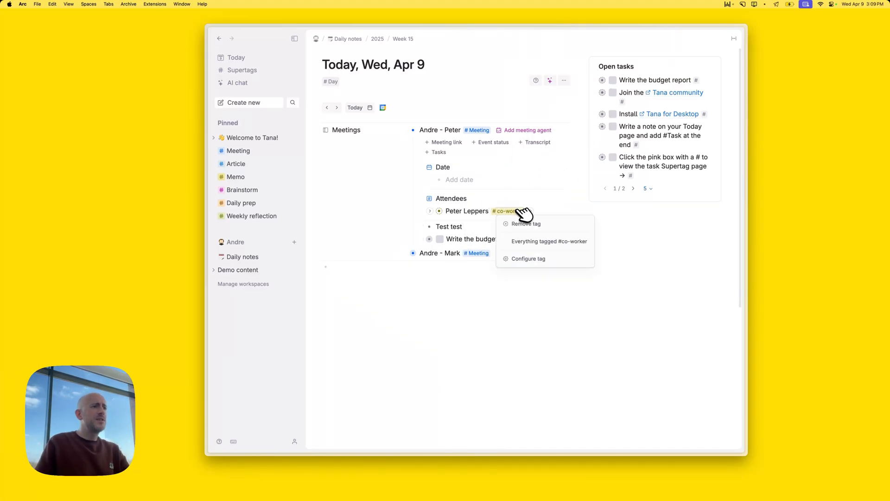
click(526, 258)
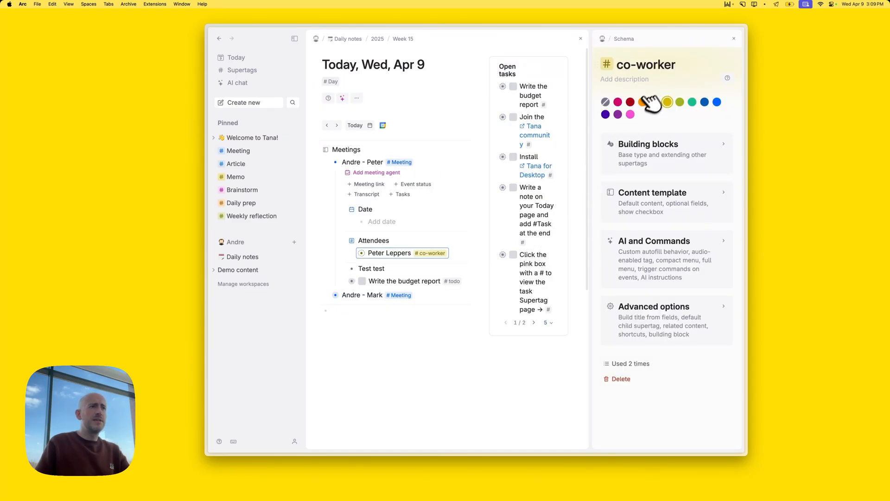
click(704, 102)
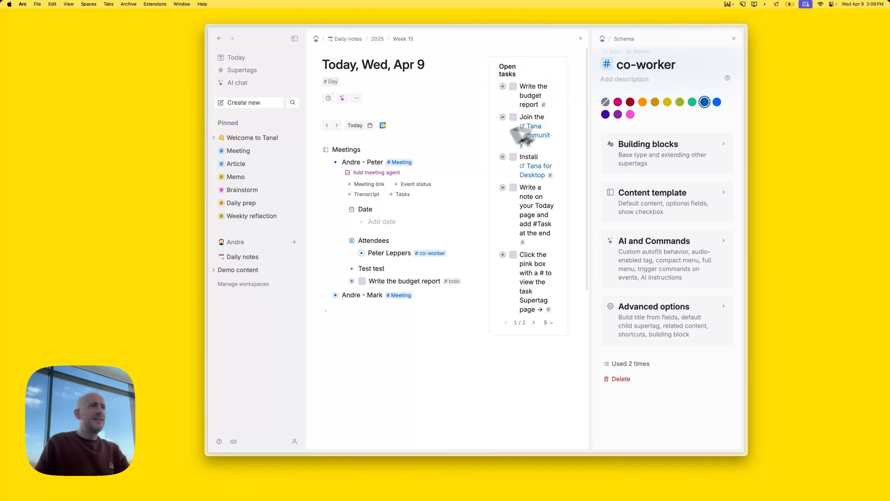
click(737, 39)
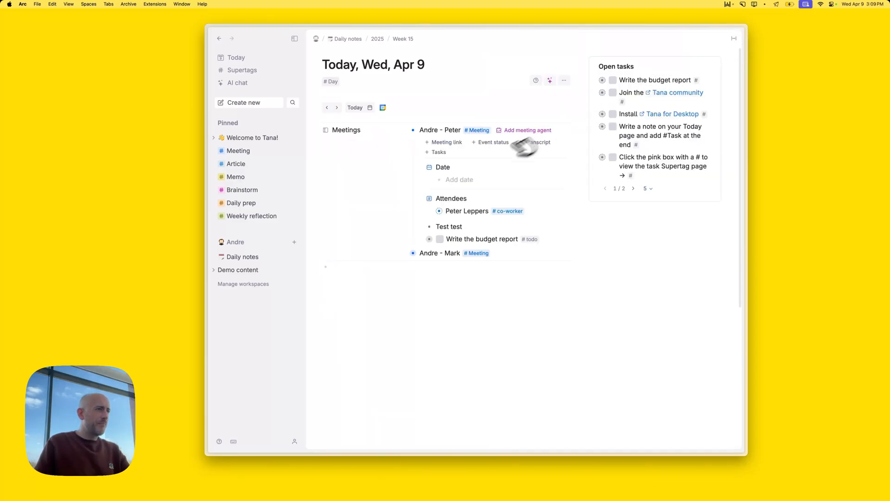
Make the Meeting supertag yellow and rename it to lowercase 'meeting'
click(479, 132)
click(510, 184)
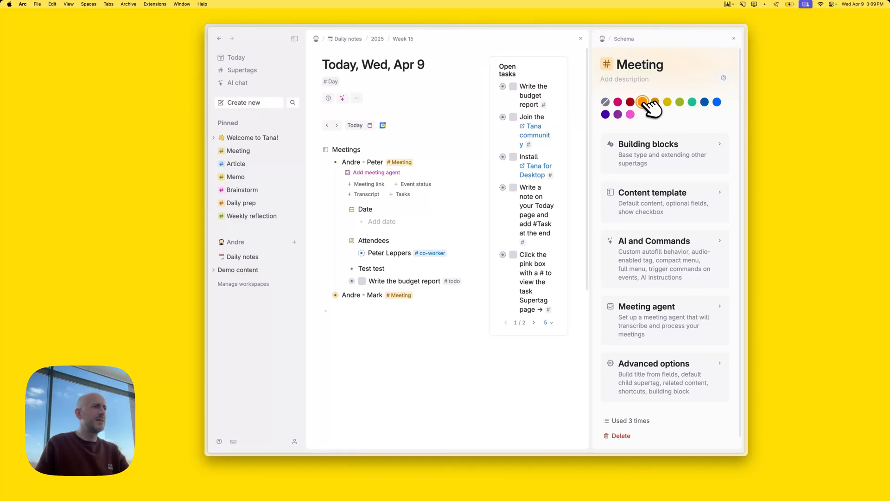
click(667, 102)
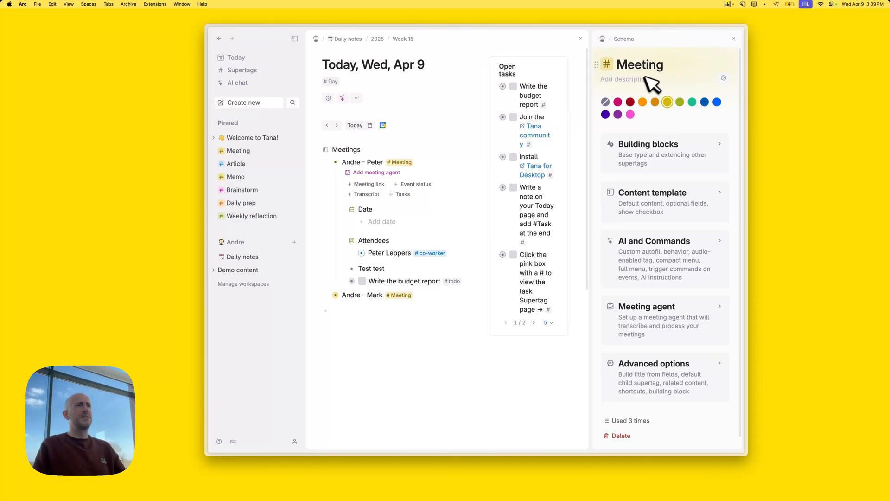
key(BackSpace)
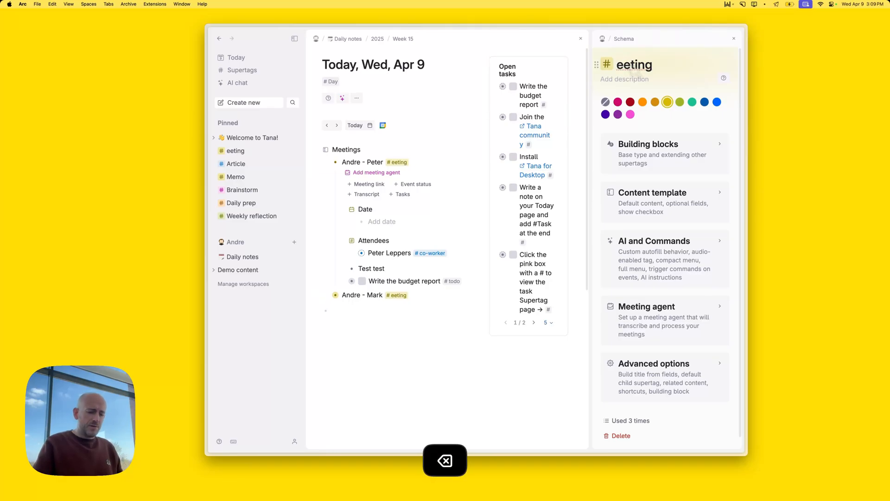
text(m)
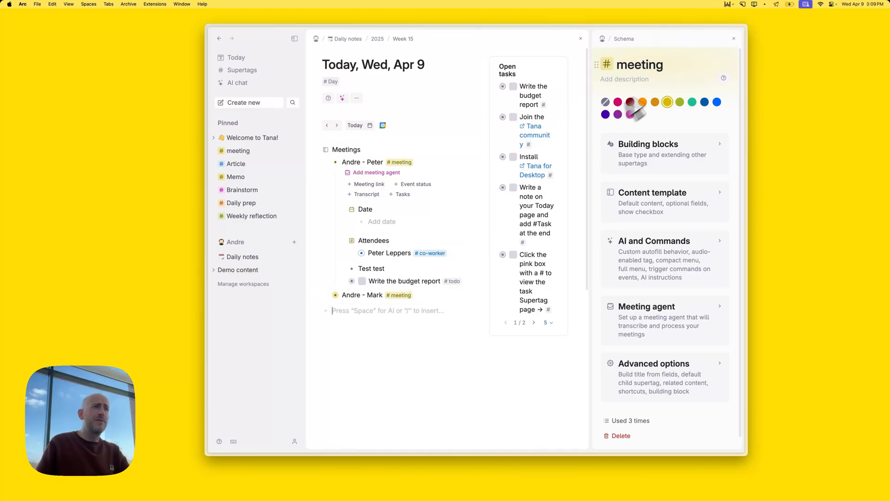
click(734, 39)
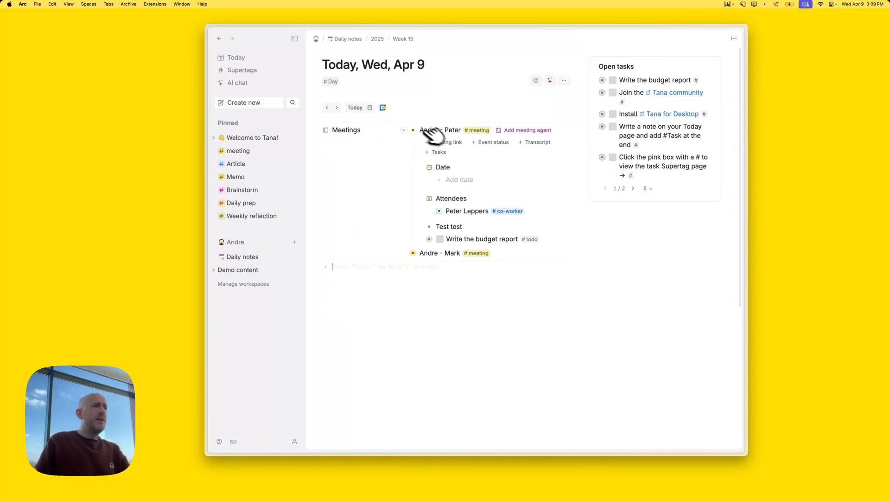
Leave both meetings collapsed on the day page after briefly expanding them
click(406, 129)
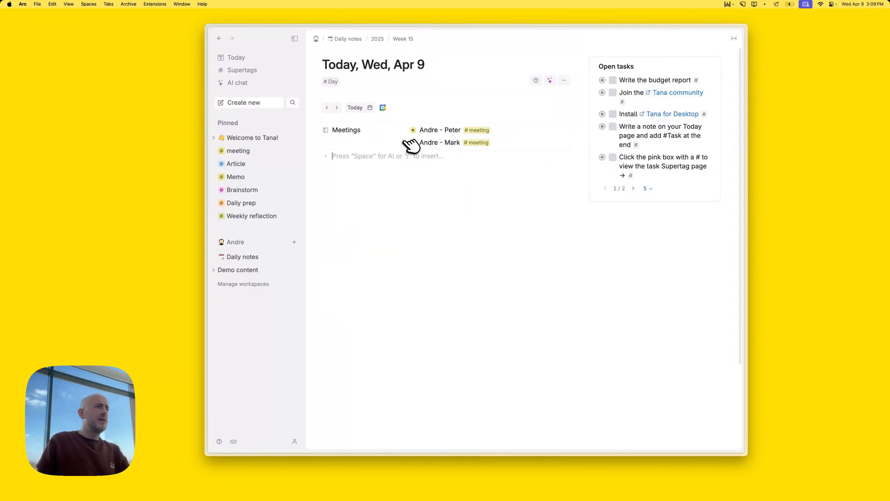
click(404, 143)
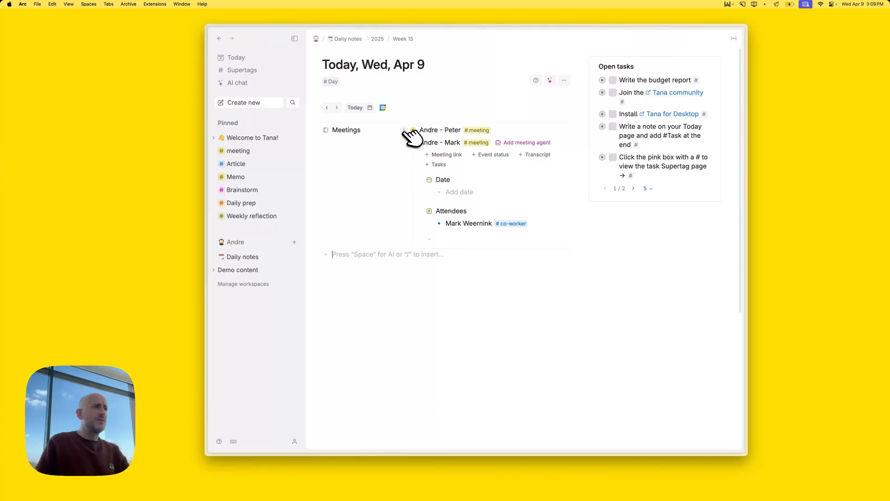
click(404, 131)
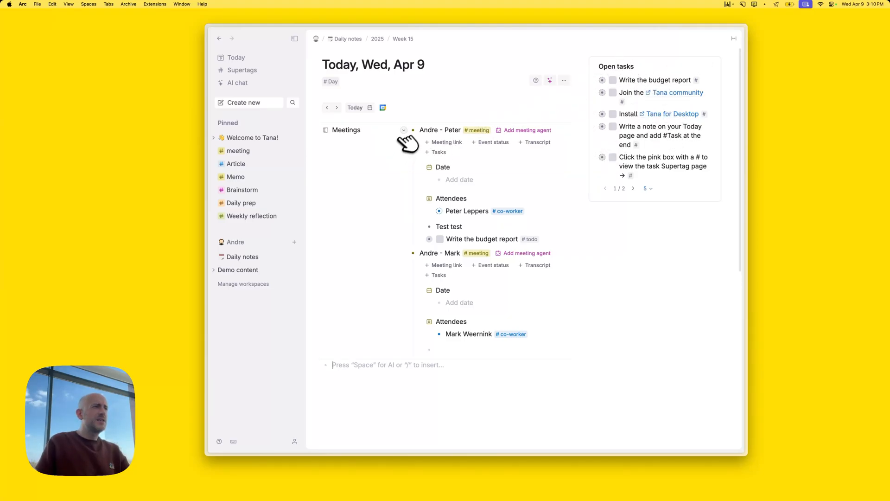
click(404, 130)
click(404, 142)
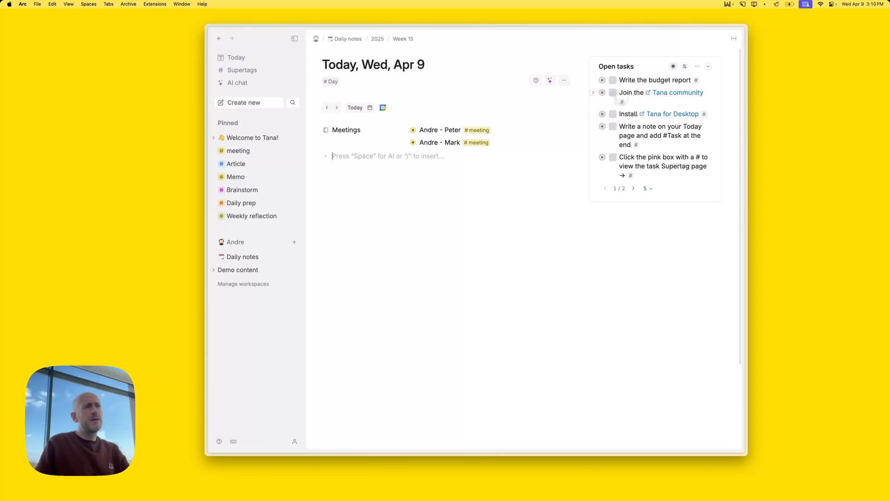
Tick off the five onboarding tasks so only Write the budget report stays open
click(612, 93)
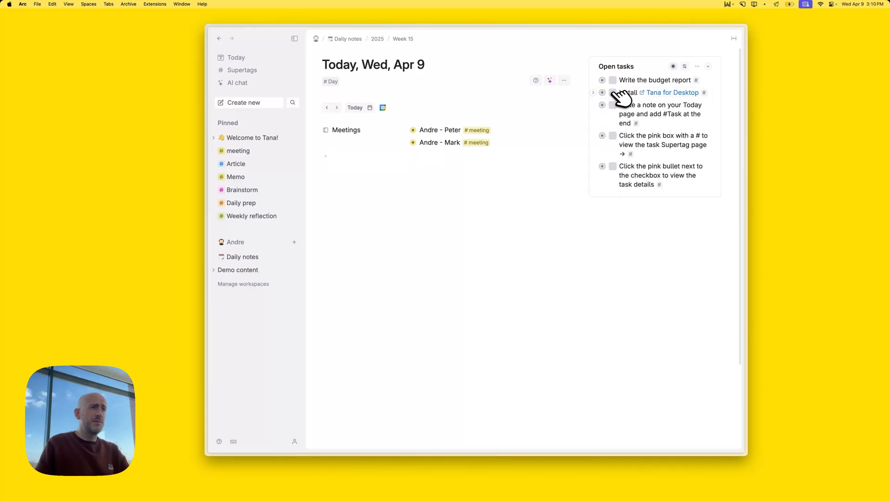
click(613, 92)
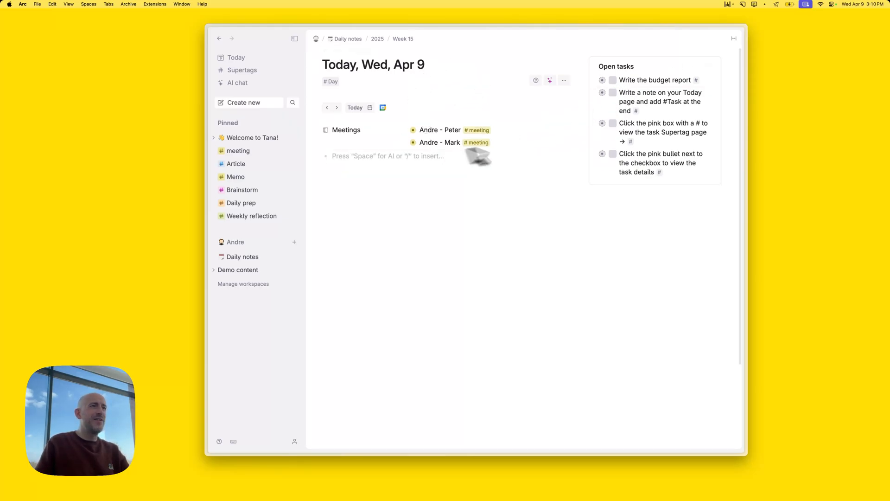
click(612, 93)
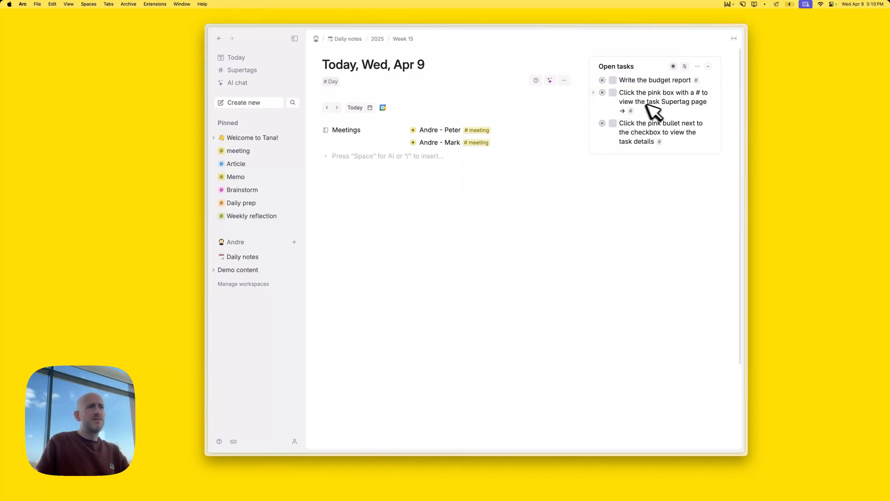
click(613, 92)
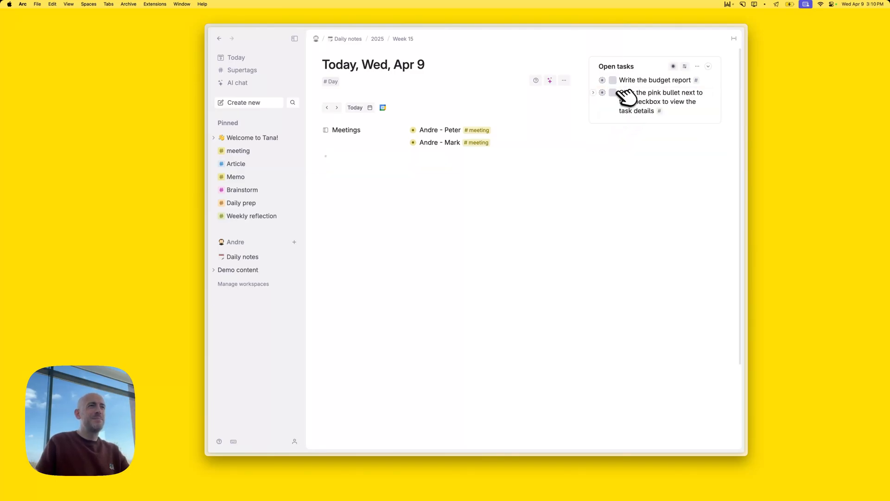
click(612, 92)
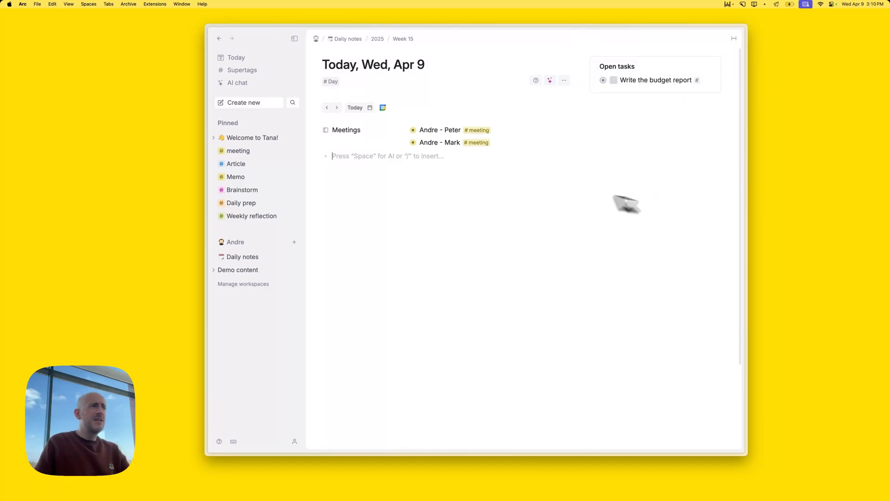
click(422, 167)
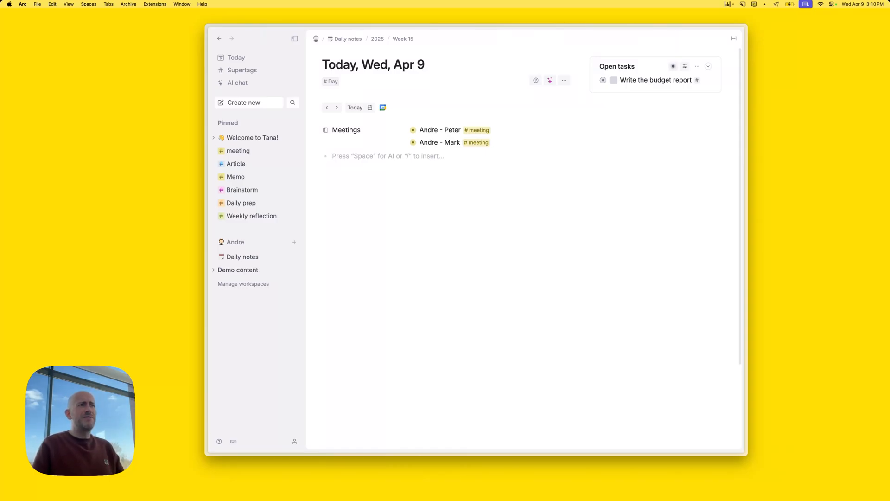
click(609, 66)
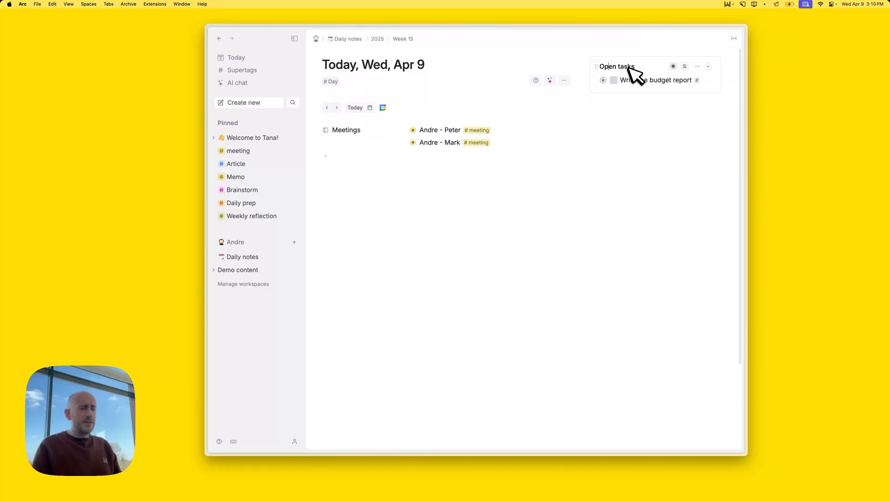
Copy the Open tasks section to the clipboard
key(super+c)
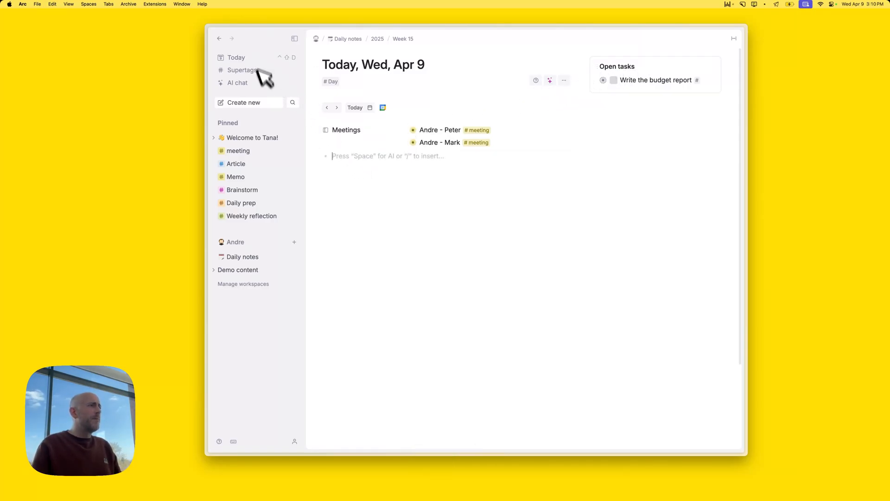
right_click(614, 68)
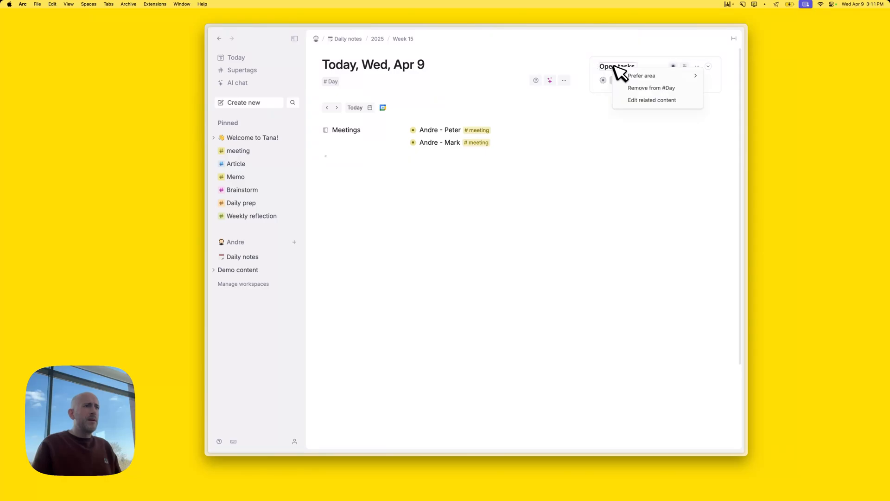
click(611, 67)
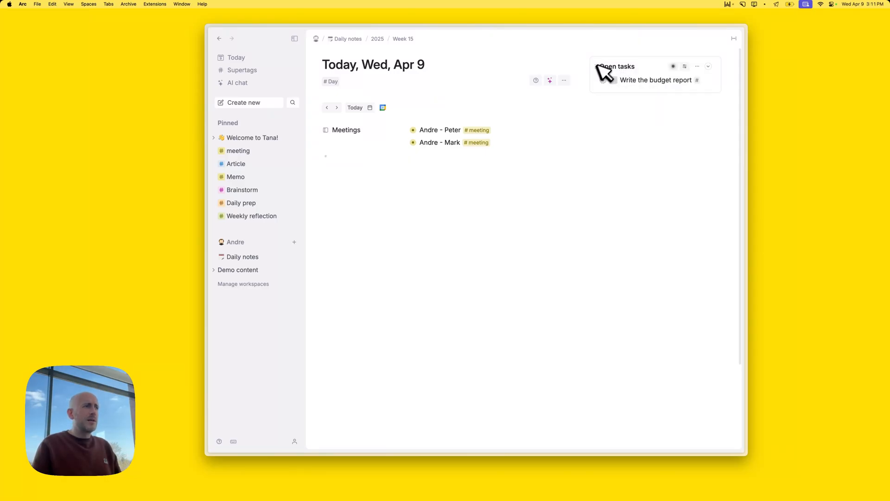
Paste the Open tasks search into the day note, view it, then delete it
key(super+v)
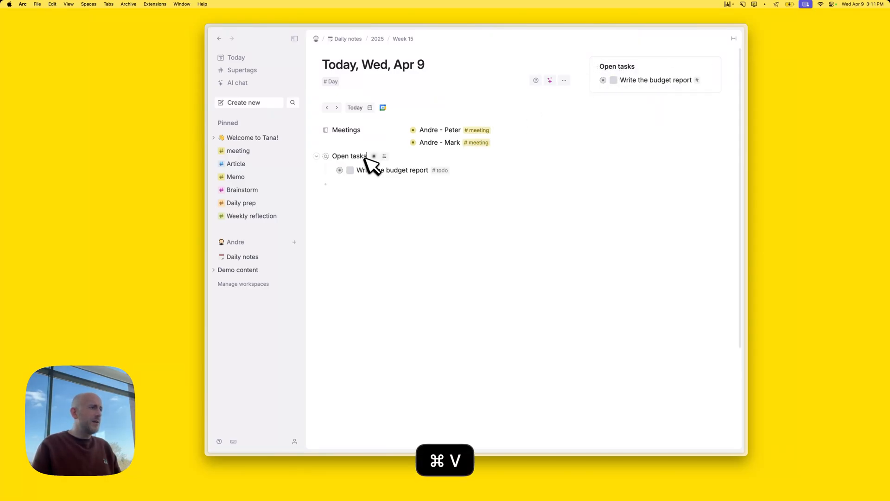
click(327, 156)
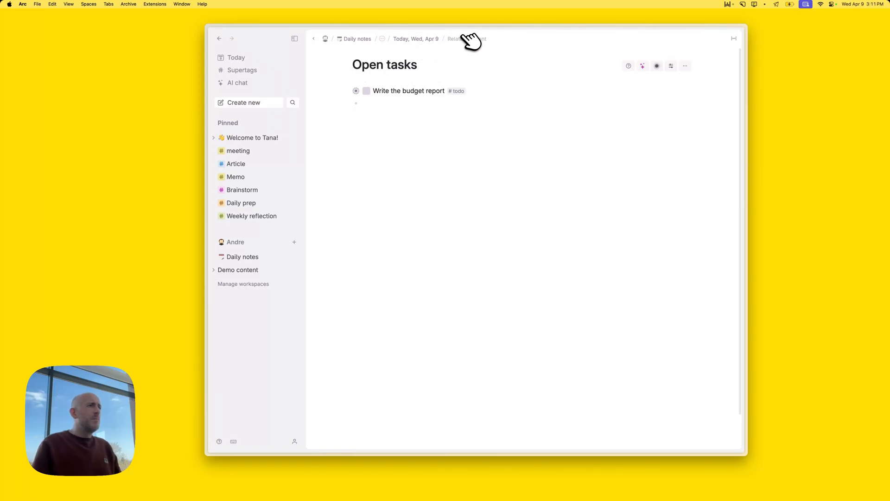
click(430, 39)
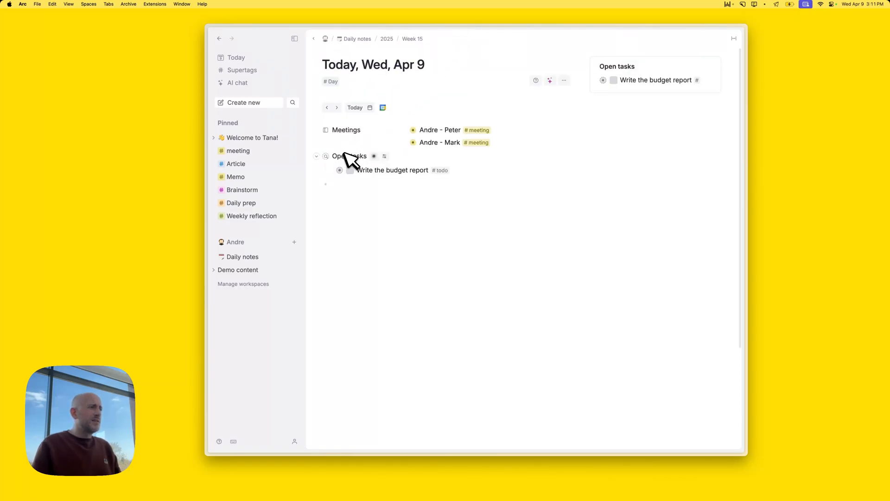
click(332, 157)
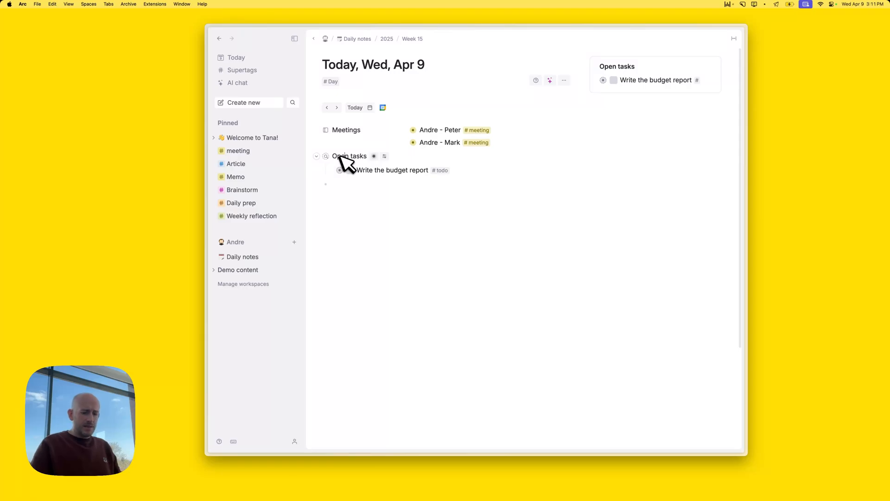
key(super+shift+BackSpace)
Paste the Open tasks search below Demo content on the workspace home page
click(255, 242)
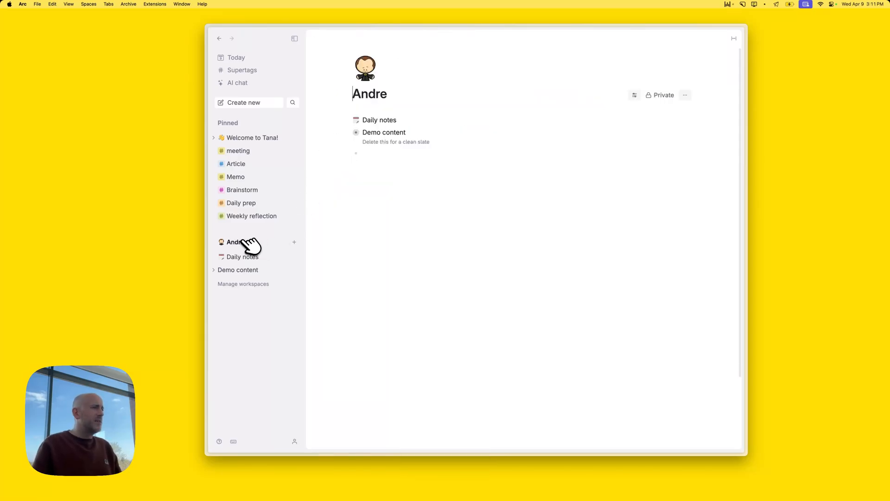
click(371, 151)
key(super+v)
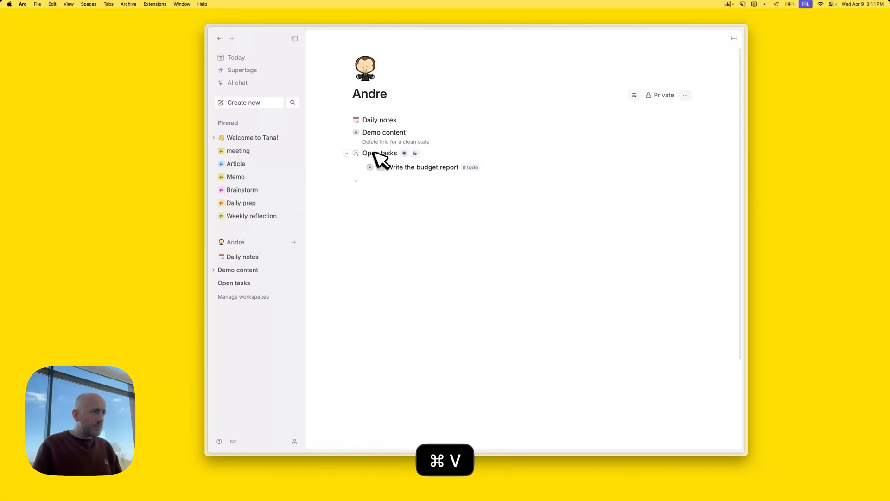
right_click(371, 153)
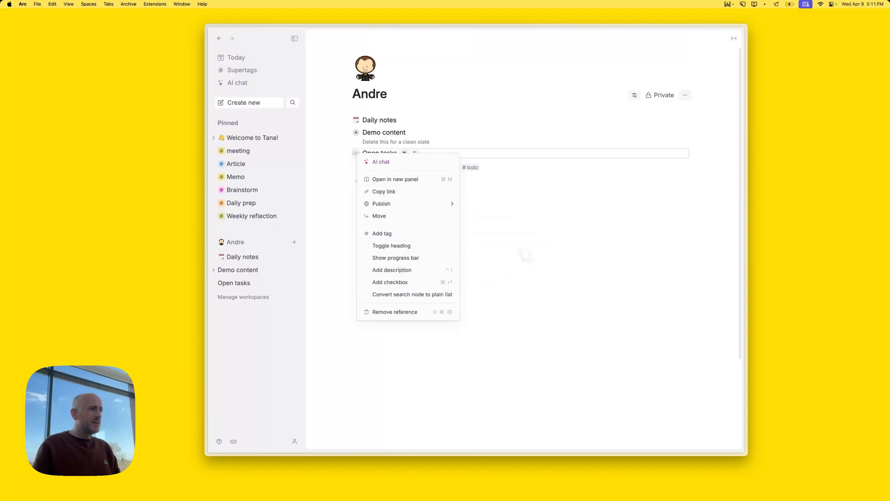
click(515, 243)
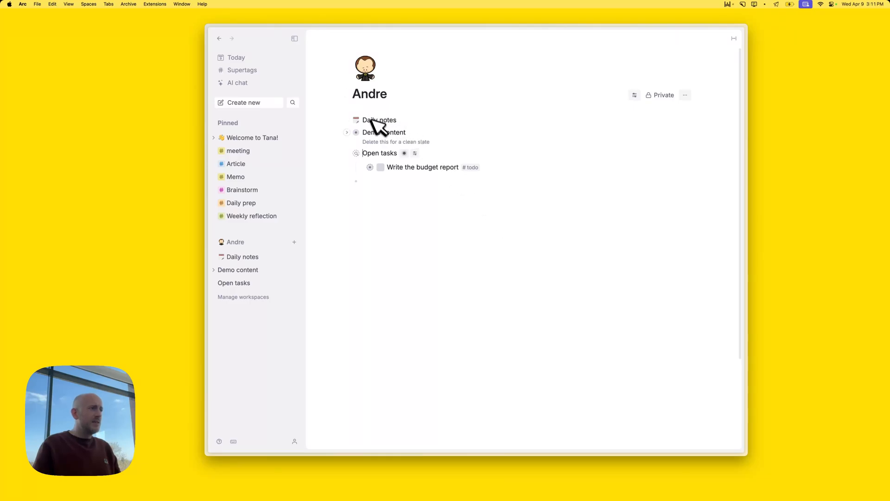
Pin the Open tasks node to the sidebar via command search and collapse it
key(super+k)
key(BackSpace)
key(BackSpace)
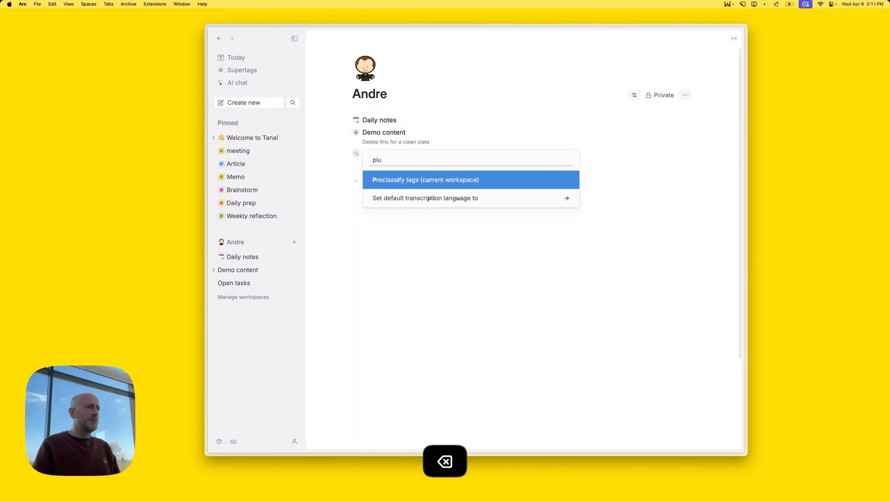
text(n)
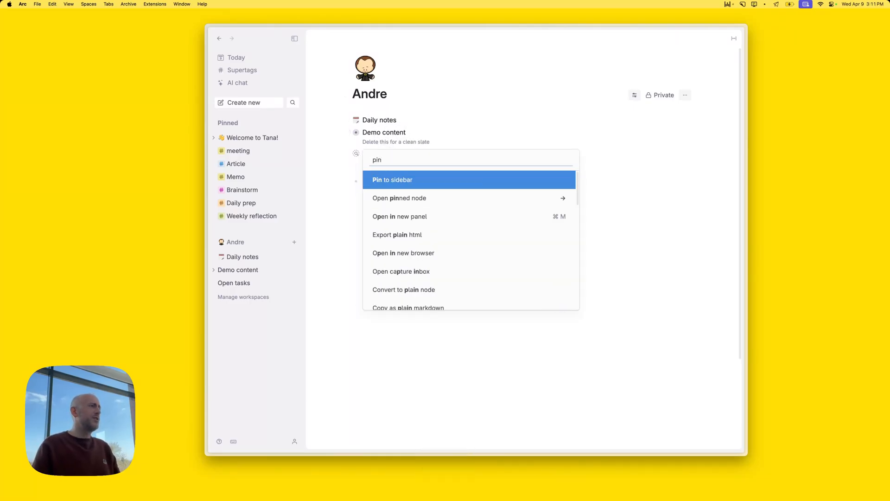
key(Return)
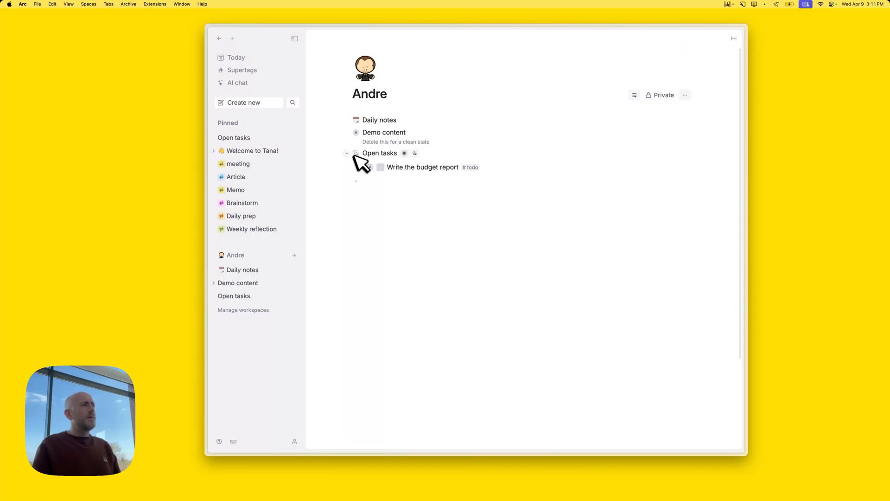
click(347, 153)
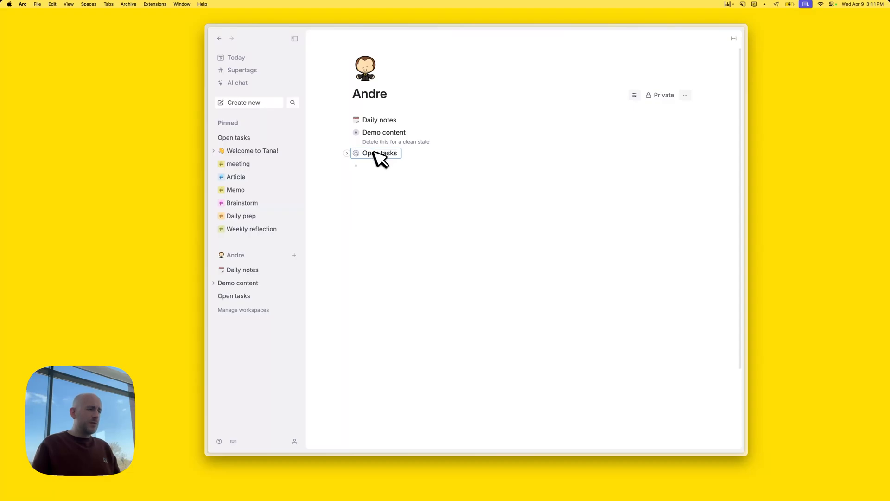
Bring the referenced Open tasks node onto the workspace page, collapse it, and delete Demo content
key(super+k)
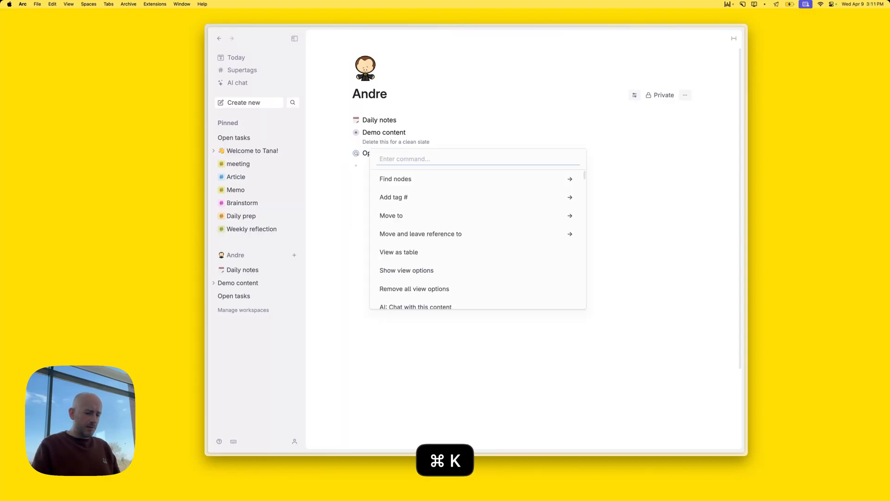
text(br)
key(Return)
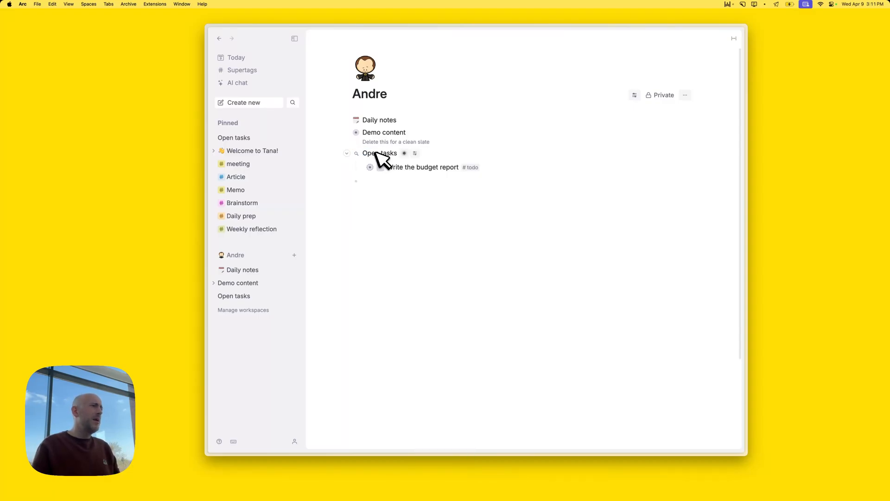
click(383, 182)
click(347, 153)
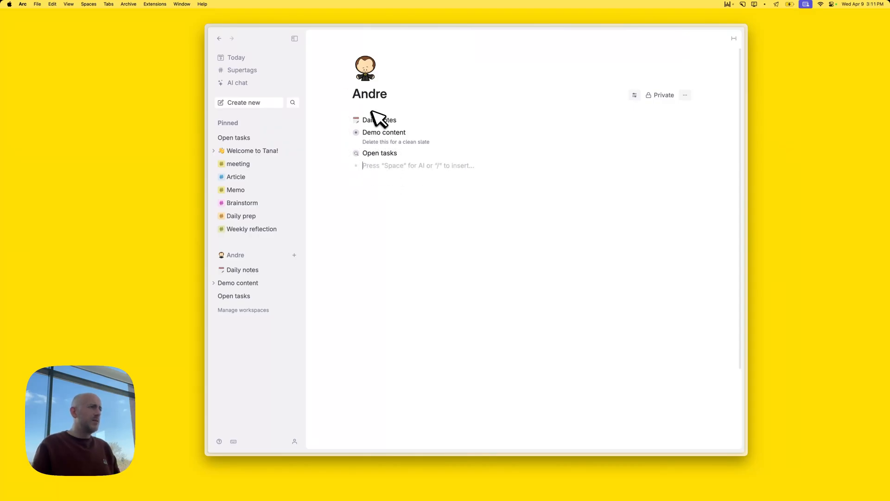
click(371, 132)
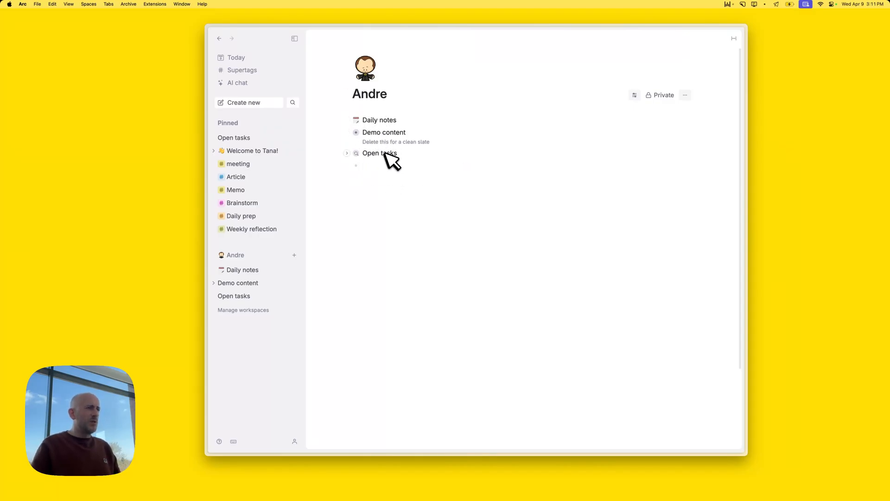
key(super+shift+BackSpace)
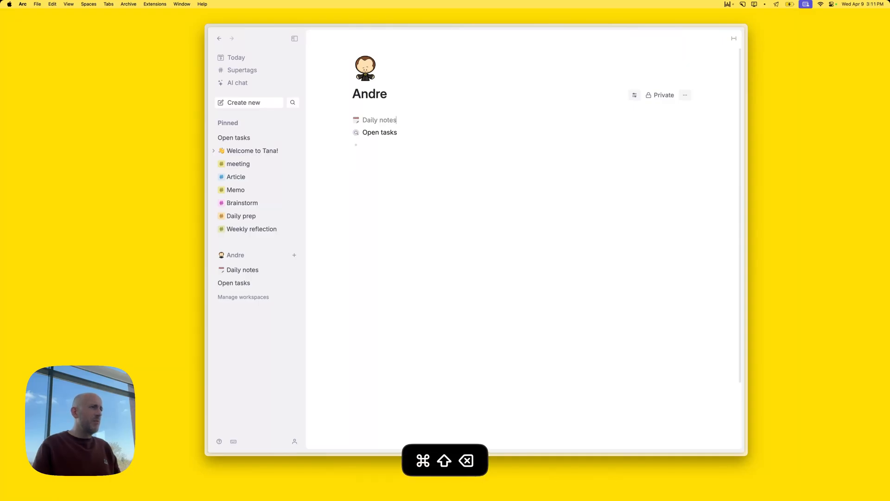
Open today's Wed, Apr 9 daily note and close the duplicate Open tasks panel
click(238, 59)
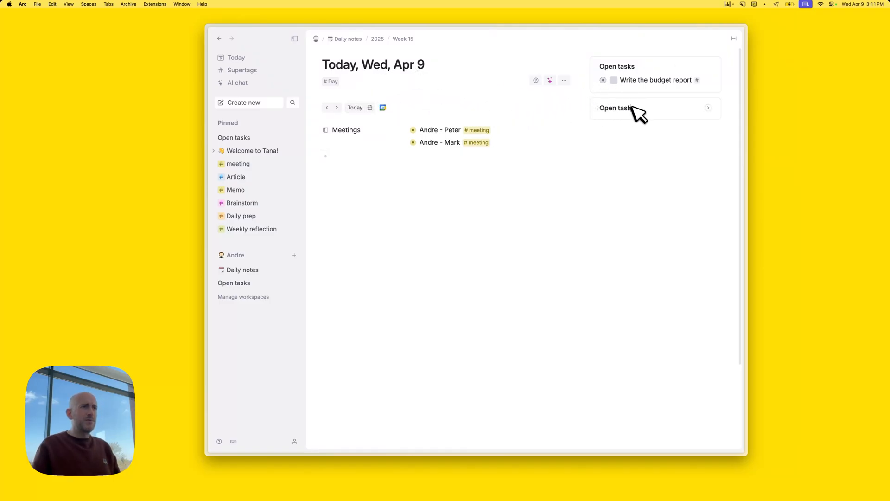
key(super+shift+BackSpace)
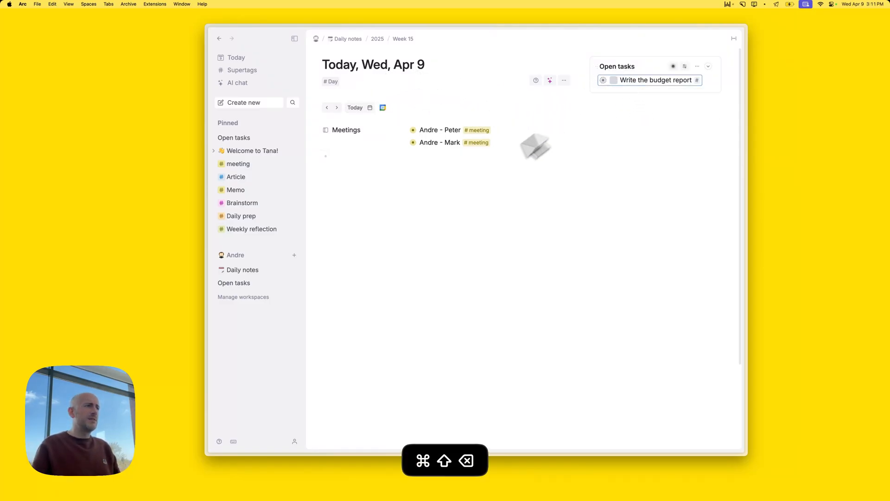
click(399, 175)
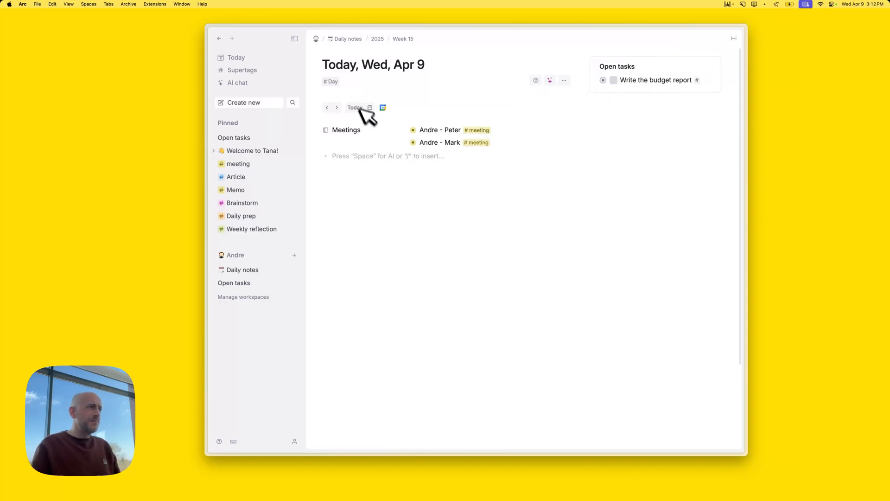
Browse ahead to Fri, Apr 11, return to today, and go to the end of Andre - Mark
click(337, 107)
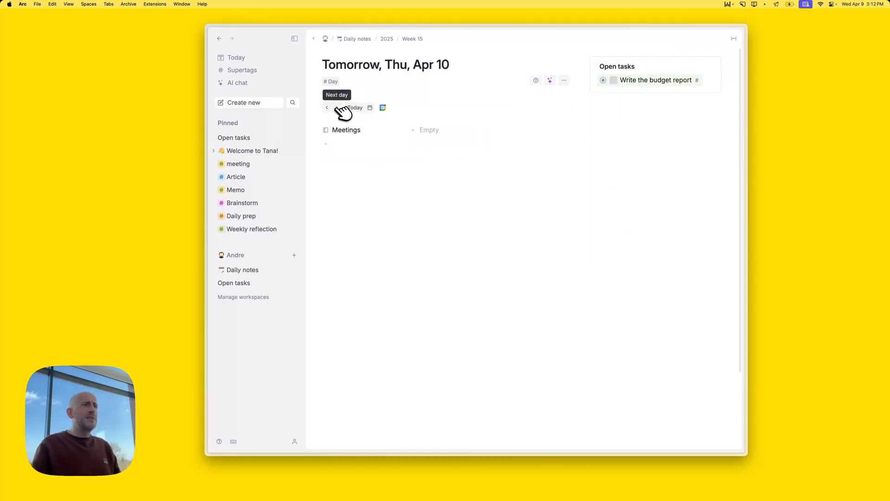
click(337, 107)
click(327, 108)
click(327, 108)
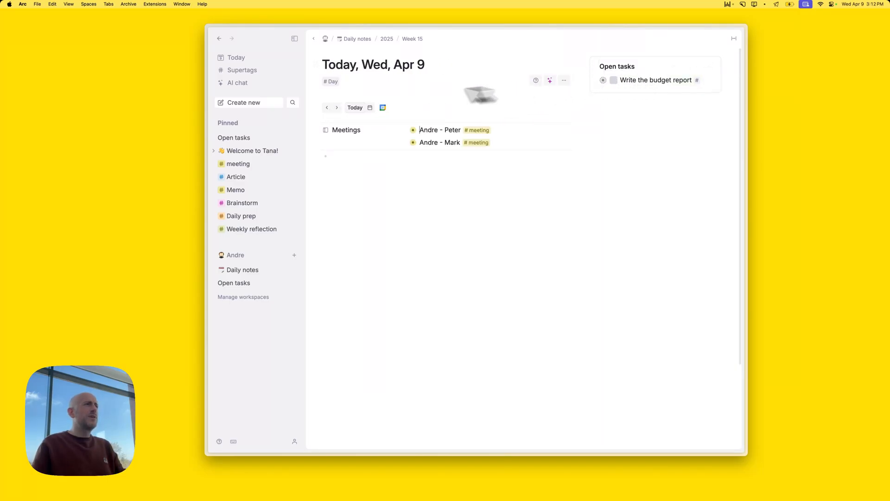
click(356, 157)
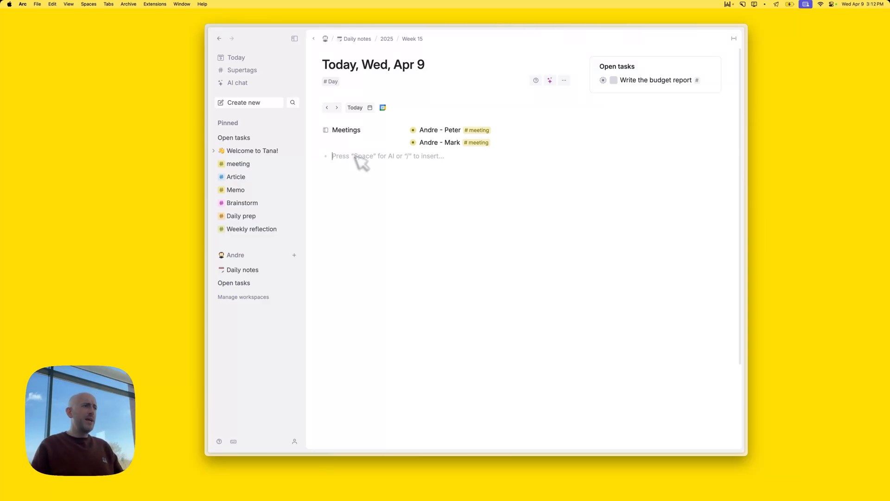
click(453, 141)
key(super+Right)
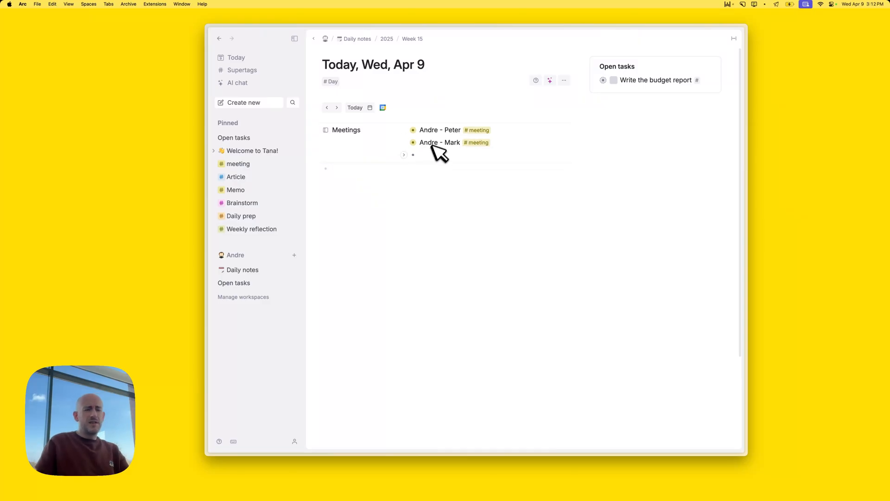
Remove the empty bullet and tag Andre - Peter with a new #1-1 supertag
key(BackSpace)
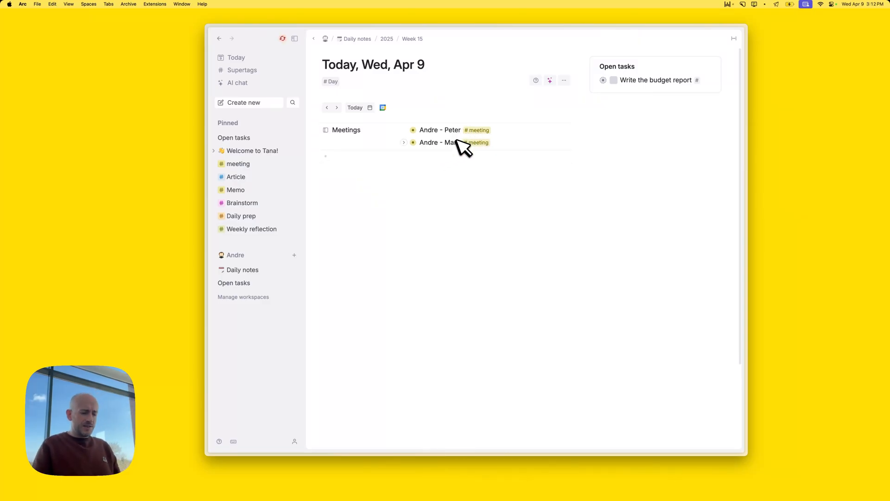
key(Right)
text(#1-)
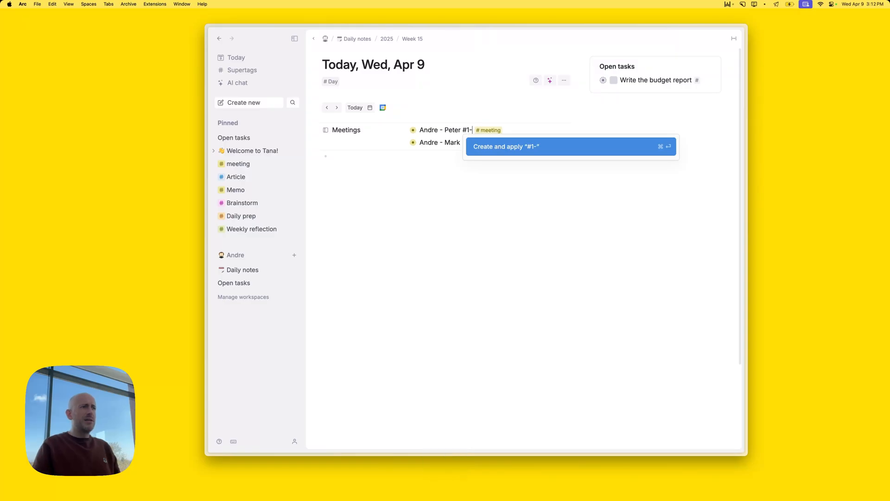
key(Return)
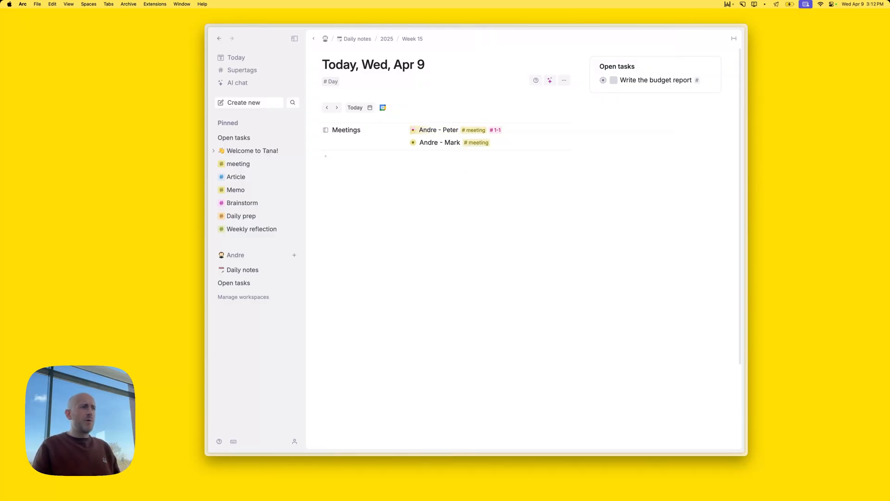
Tag Andre - Mark with #1-1 too and open the #1-1 tag configuration
key(Down)
key(Right)
key(super+Right)
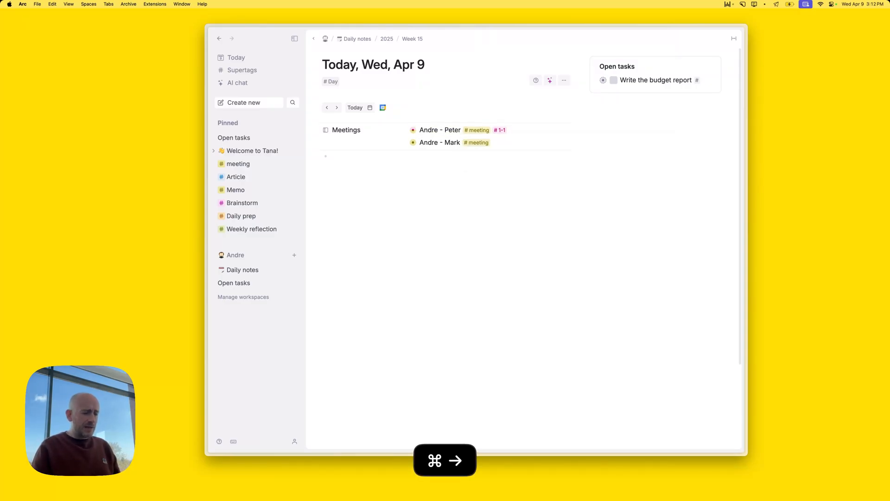
key(Left)
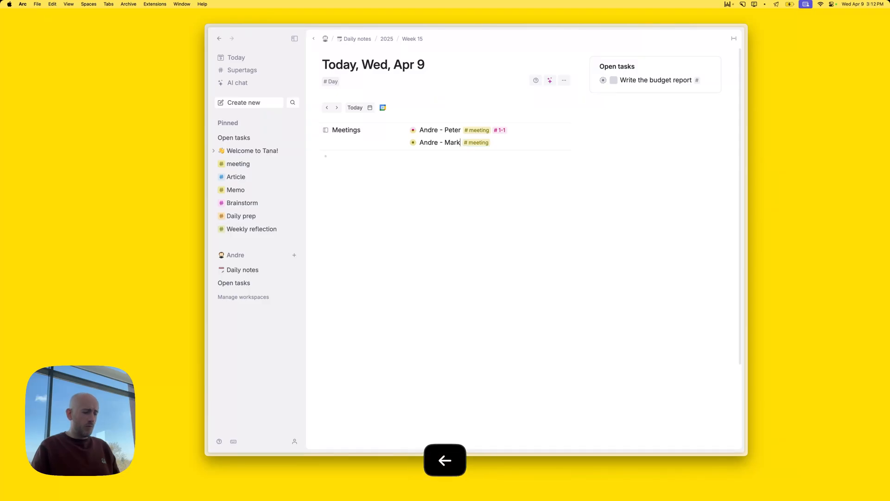
text(#1-)
key(Return)
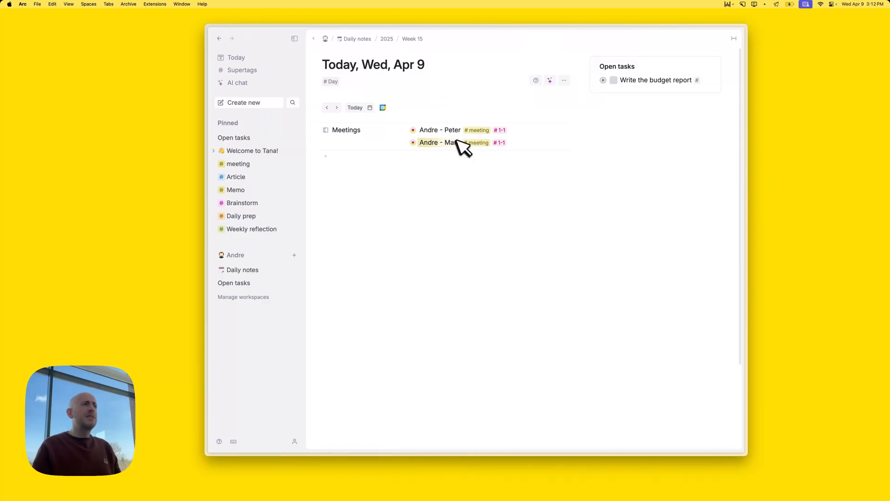
click(500, 130)
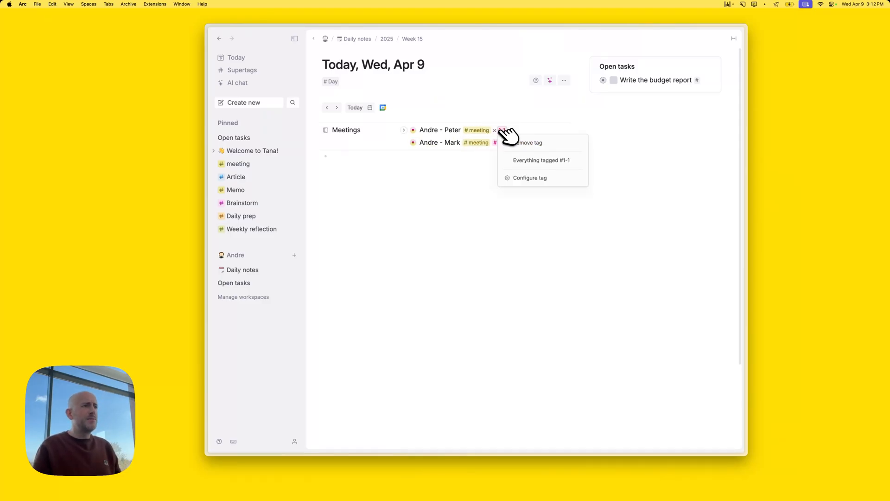
click(541, 176)
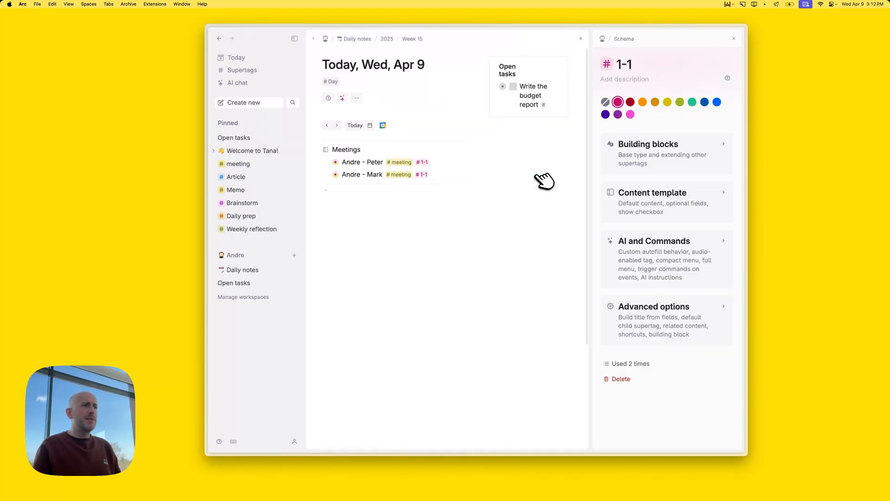
Make #1-1 extend the #meeting supertag and colour it yellow
click(652, 164)
click(625, 316)
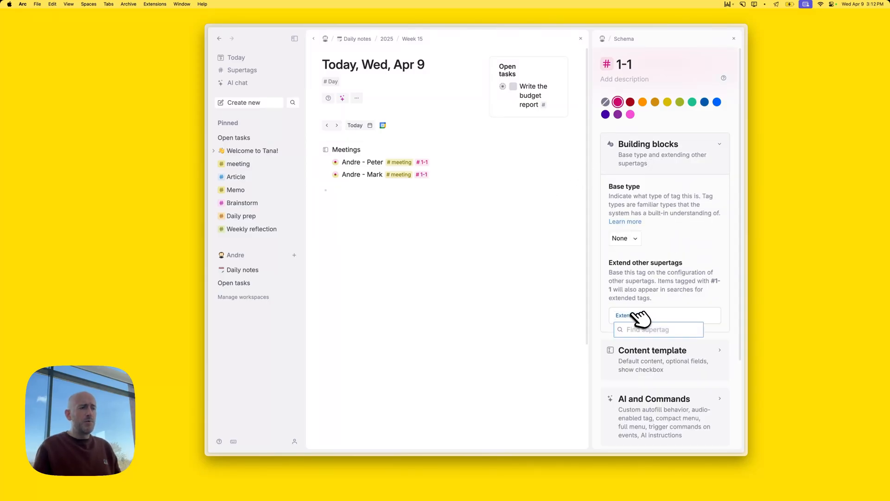
text(meeting)
key(Return)
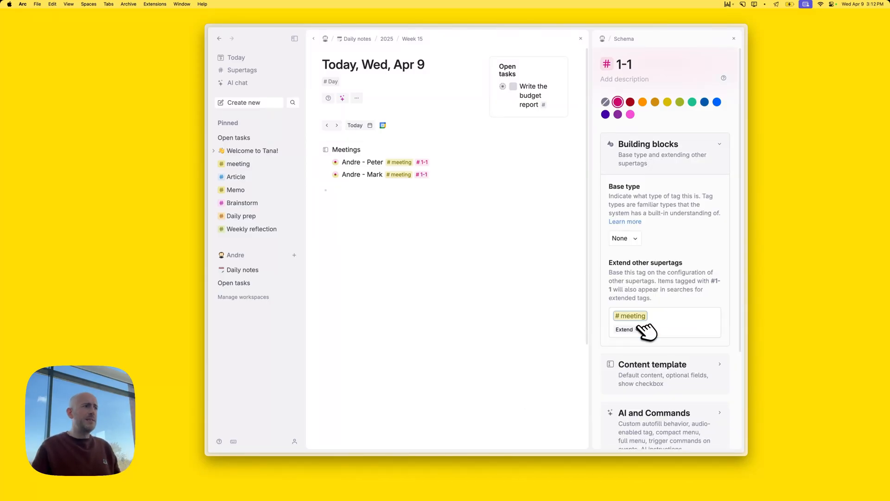
click(668, 101)
click(733, 39)
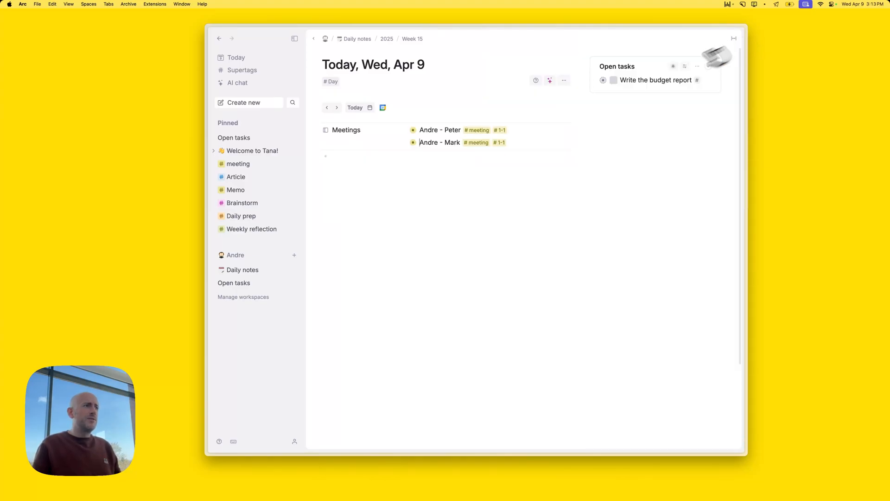
Remove the #meeting tag from both the Andre - Peter and Andre - Mark meetings
click(466, 130)
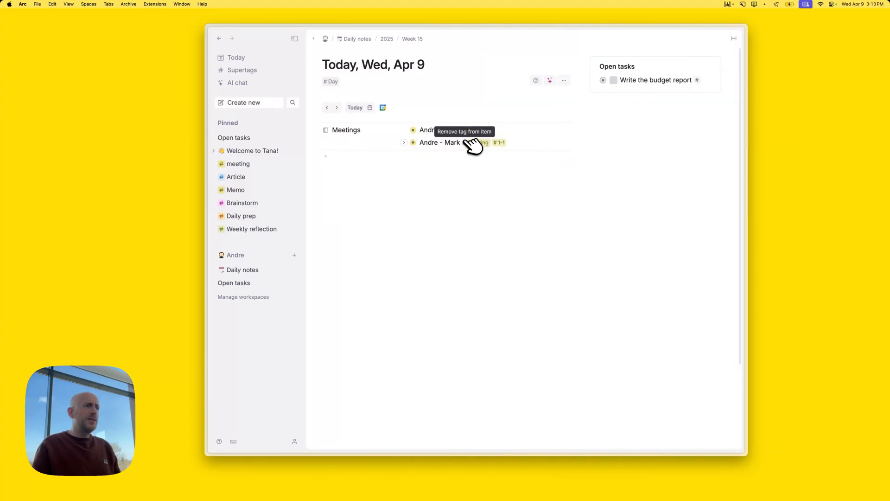
click(465, 143)
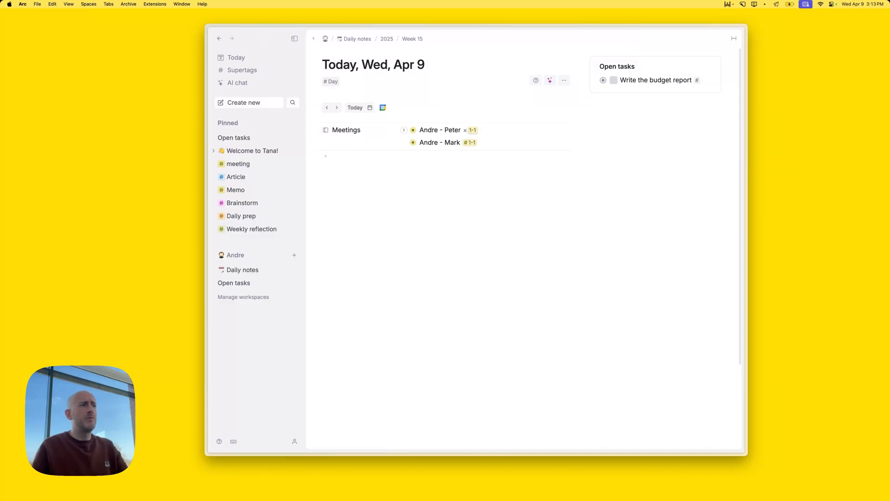
click(400, 158)
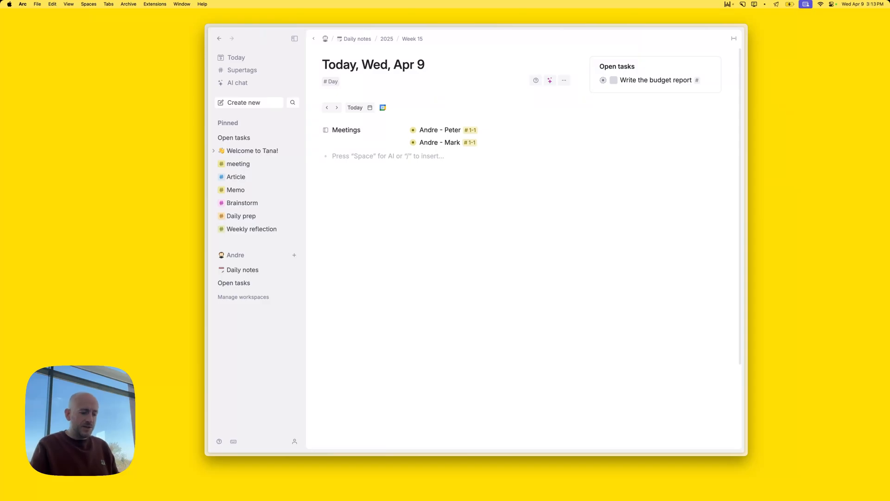
key(super+k)
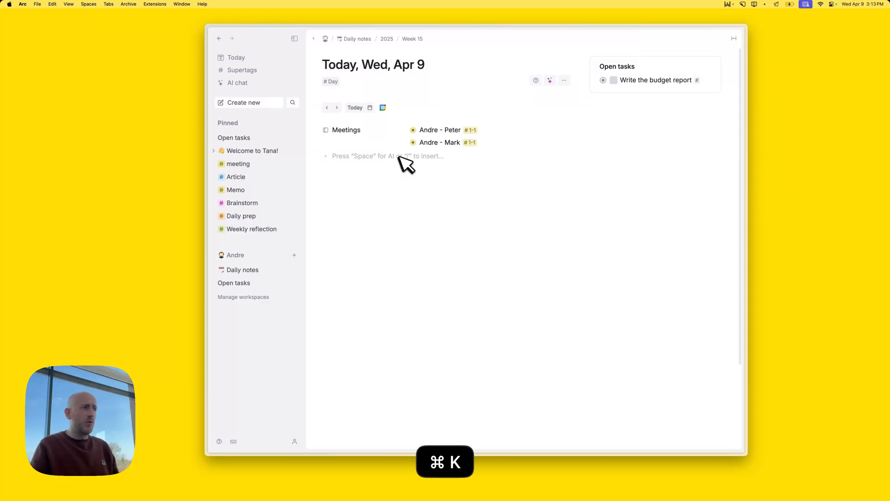
text(sear)
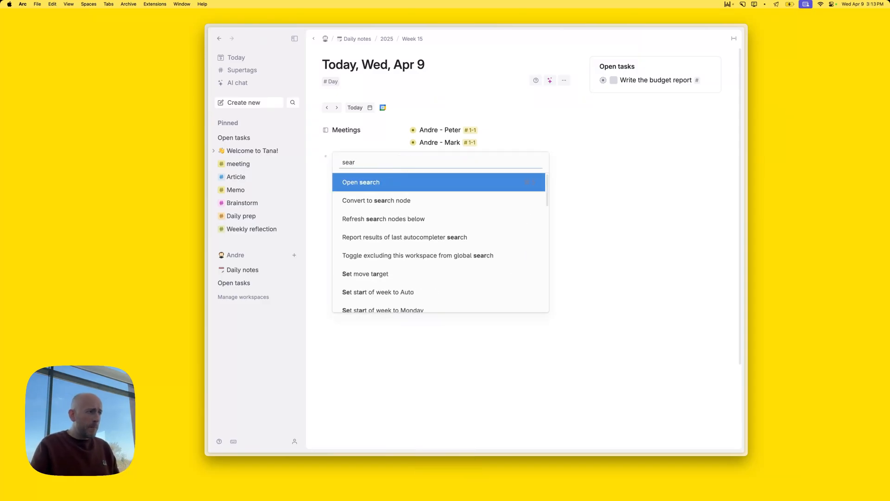
text(ch)
key(super+a)
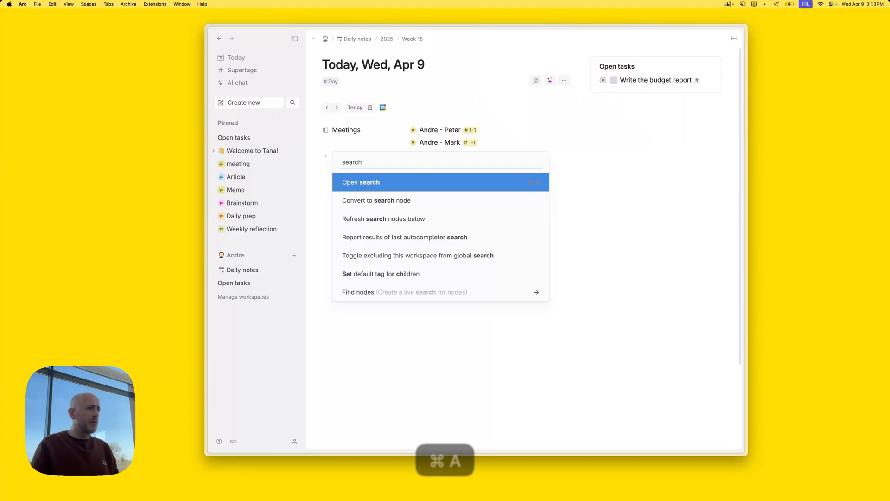
key(BackSpace)
text(find)
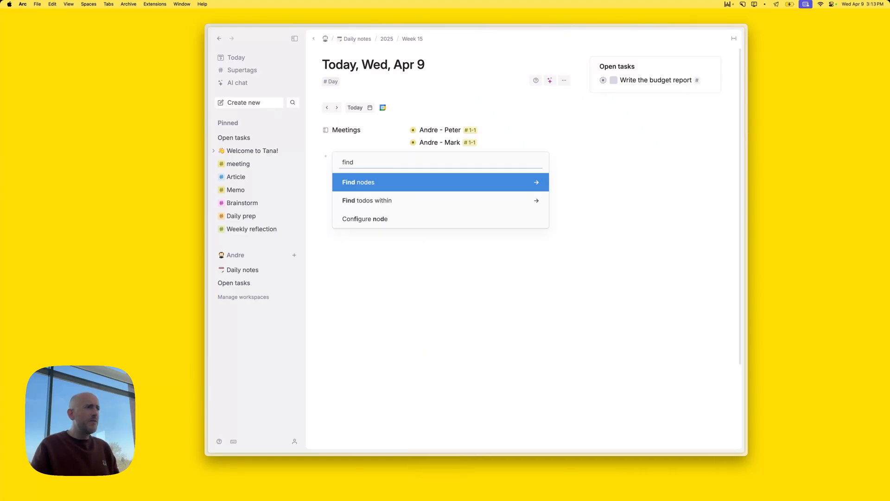
key(Return)
key(Return)
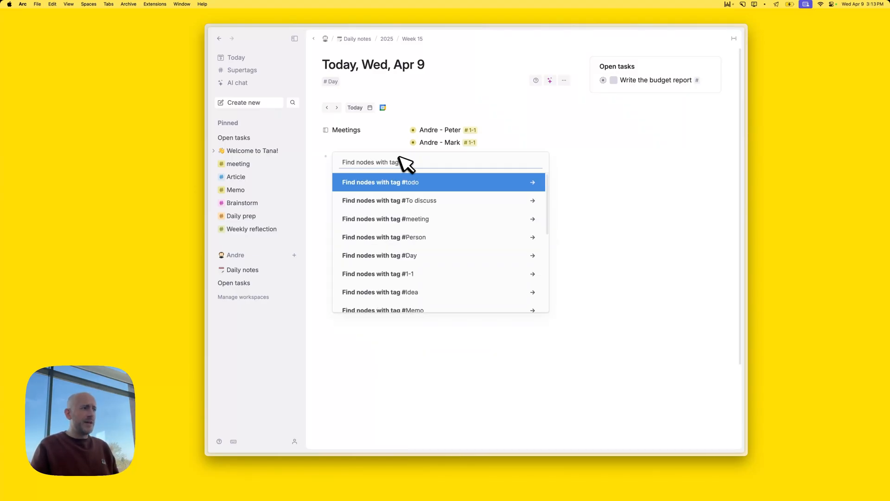
text(1-1)
key(Return)
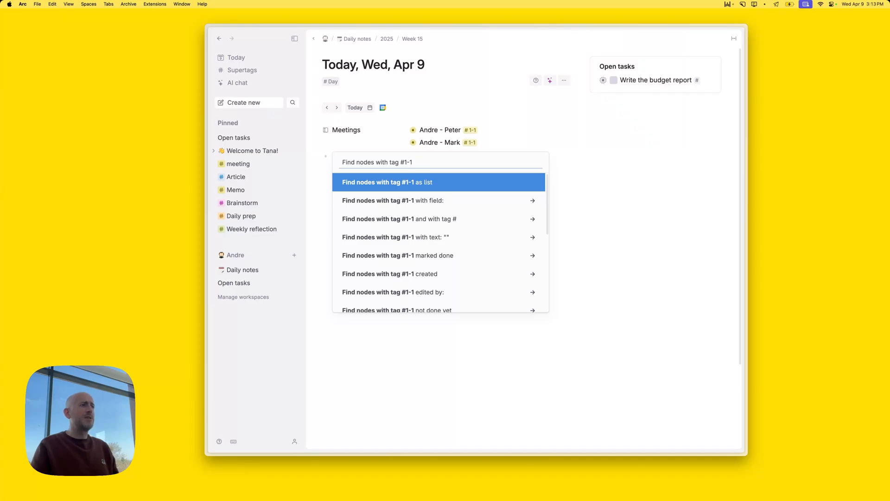
key(Return)
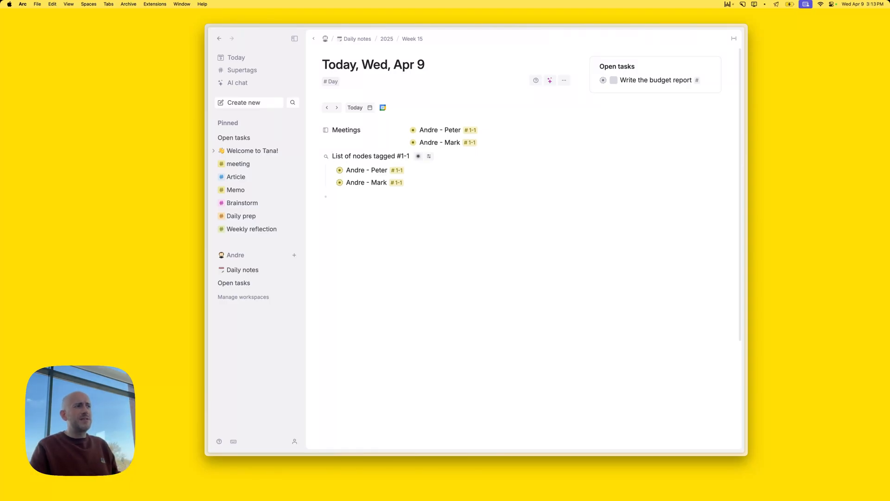
key(super+shift+BackSpace)
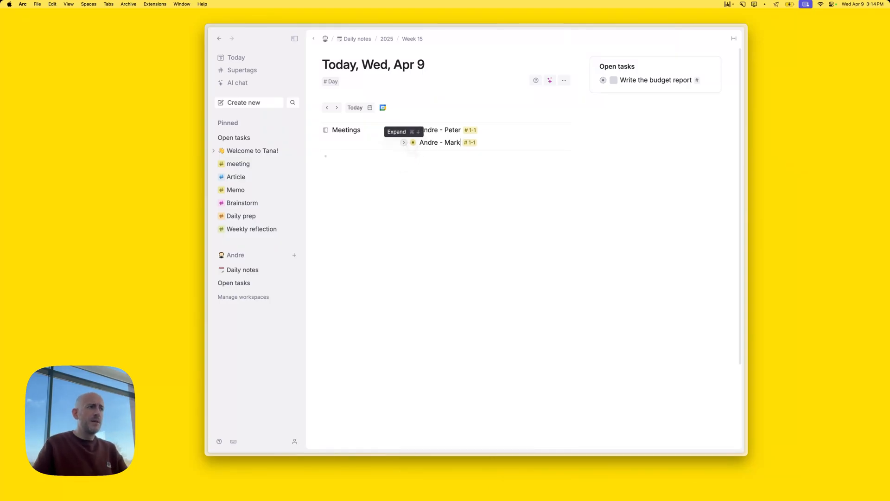
Add a Nedap Healthcare Core meeting under Meetings and tag it #meeting
key(Return)
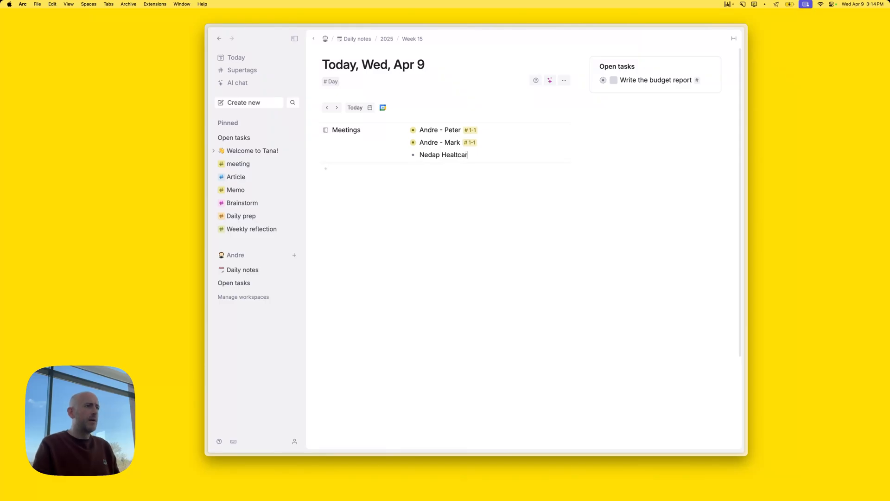
text(e Cor)
key(Left)
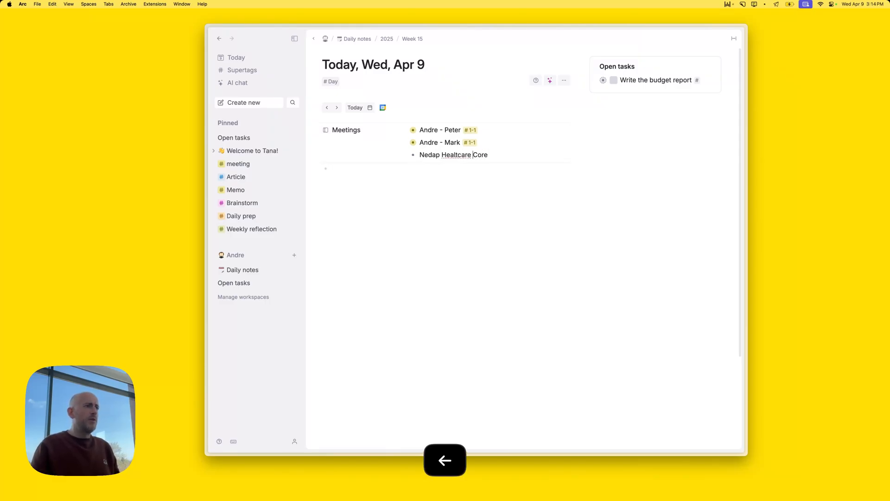
key(super+Right)
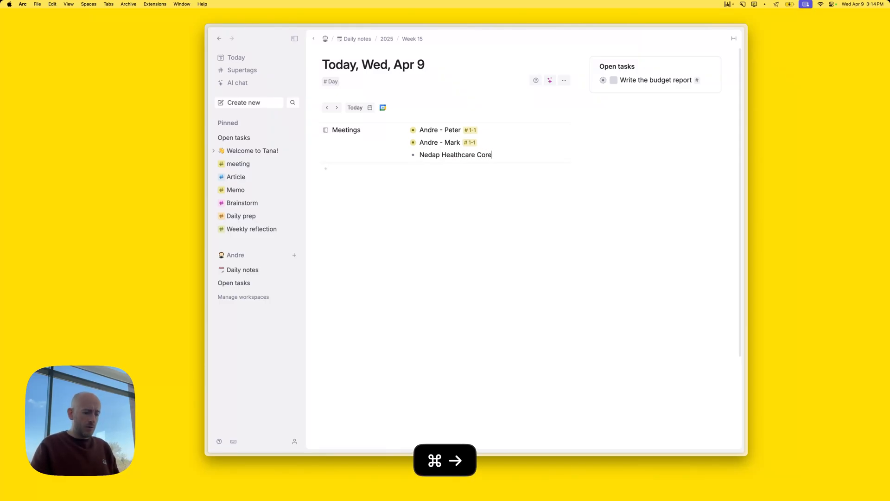
text(#me)
key(Return)
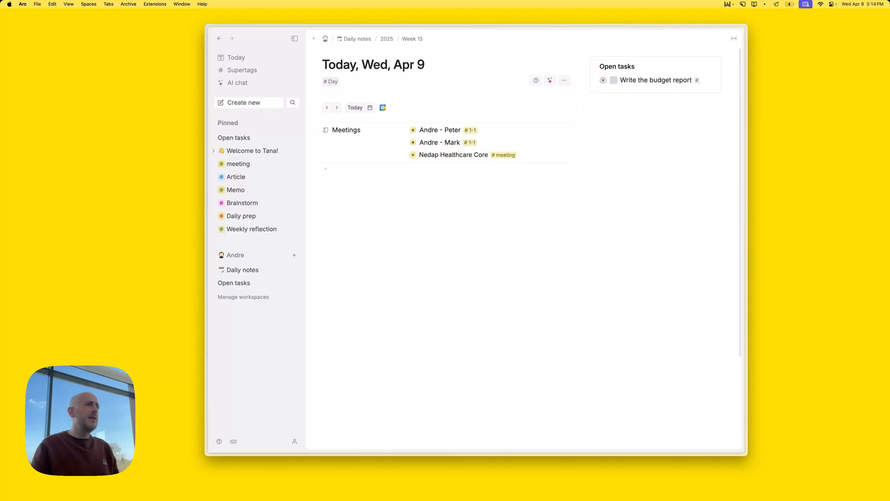
Add the colleague's full name as an attendee and tag them #co-worker
click(404, 154)
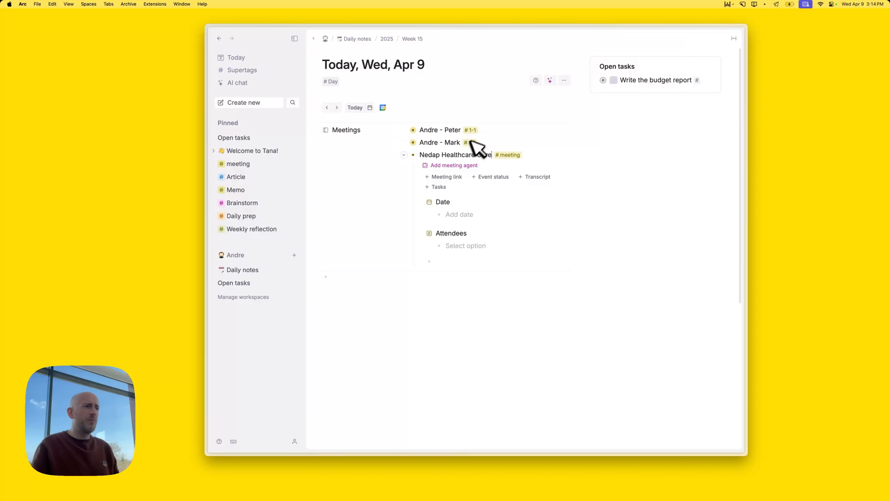
click(473, 246)
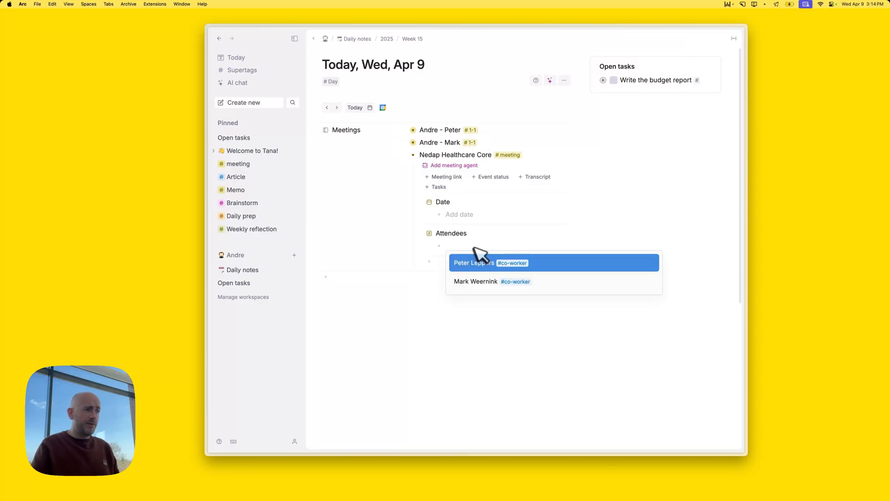
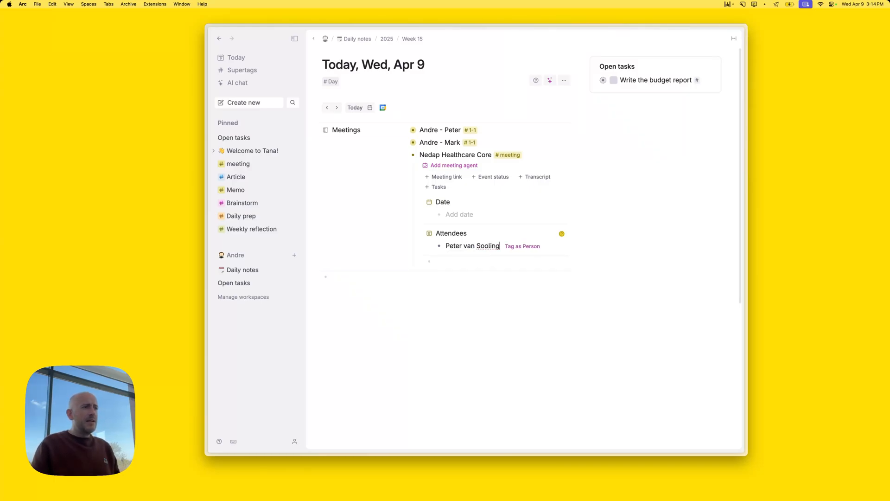
key(Right)
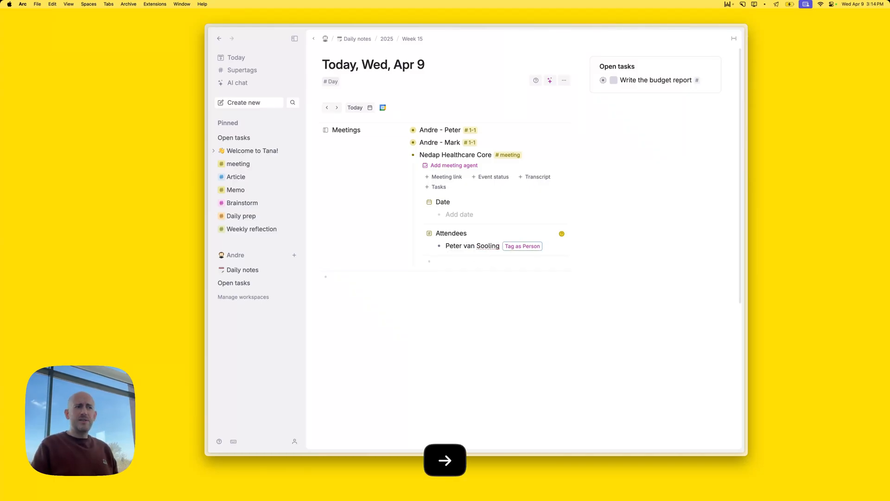
key(Left)
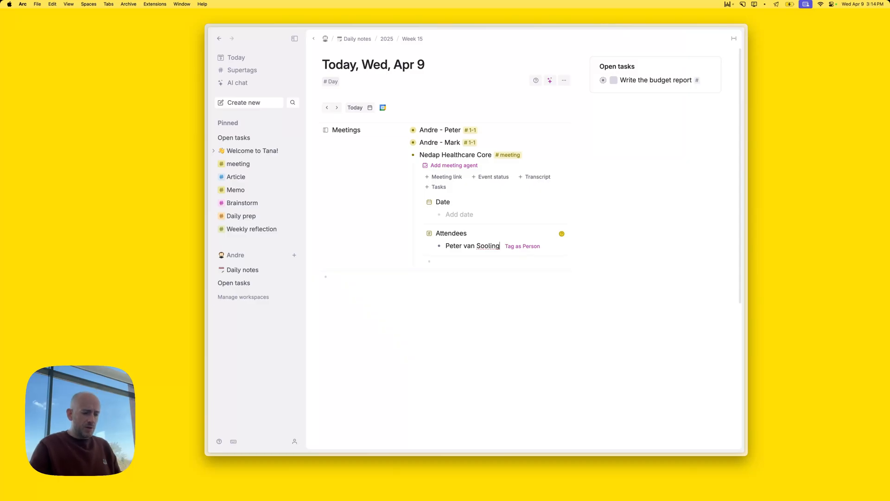
text(er)
key(BackSpace)
key(BackSpace)
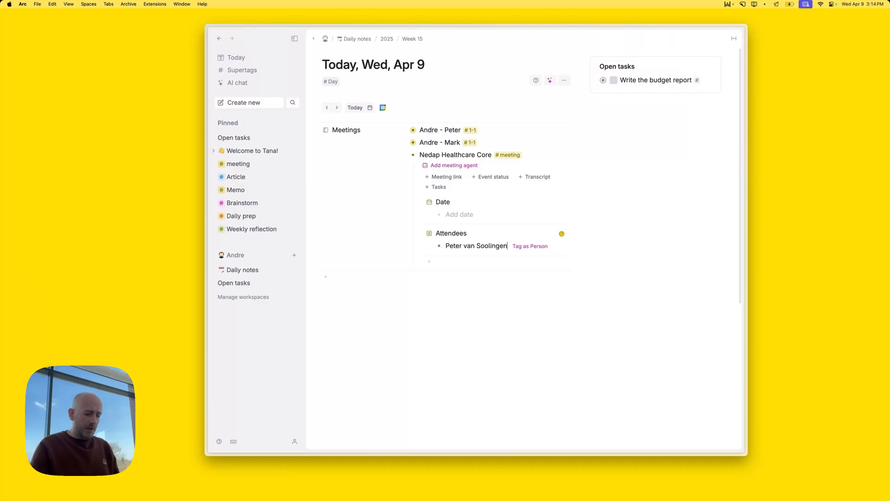
text(#co)
key(Down)
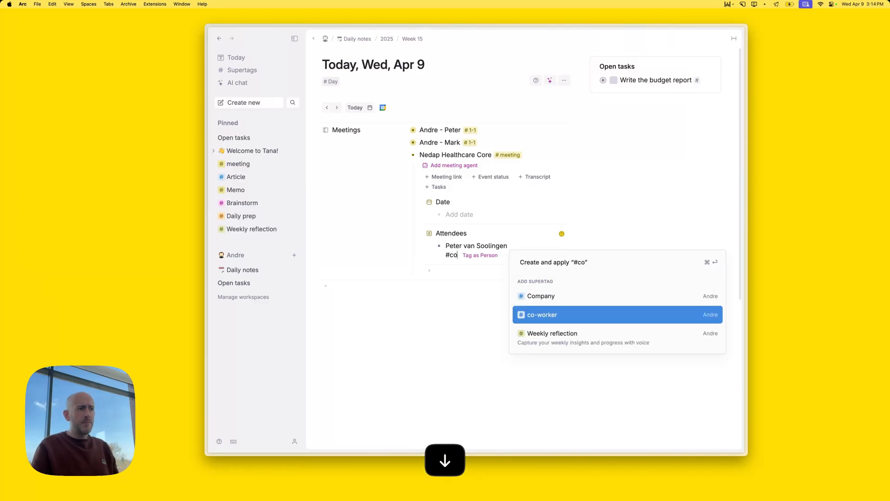
key(Return)
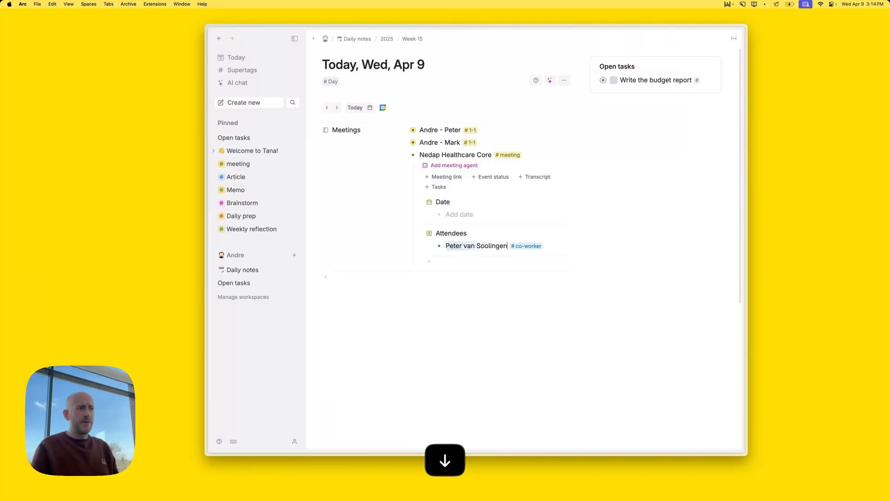
Switch the Attendees field's option supertag from Person to co-worker, then return to today's note
click(435, 234)
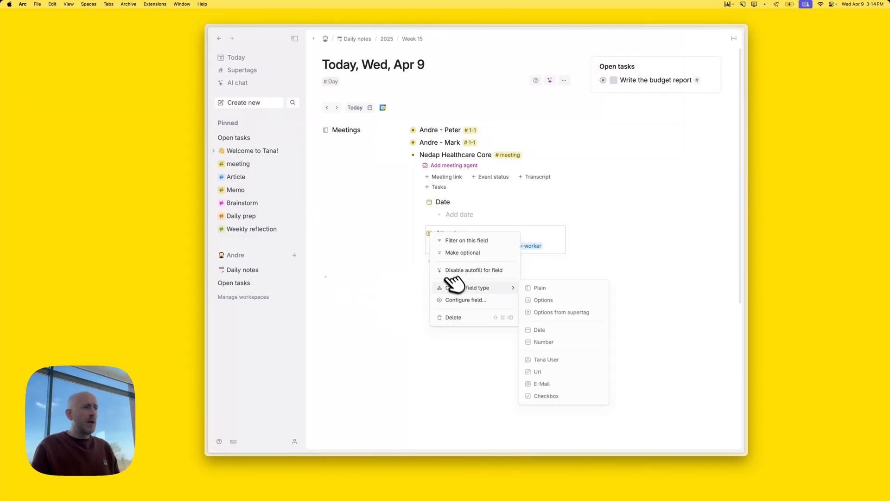
click(469, 300)
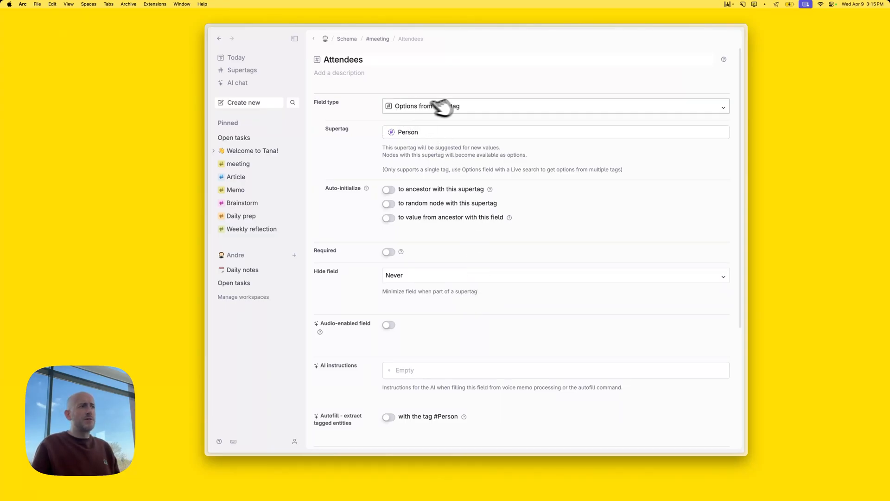
click(409, 134)
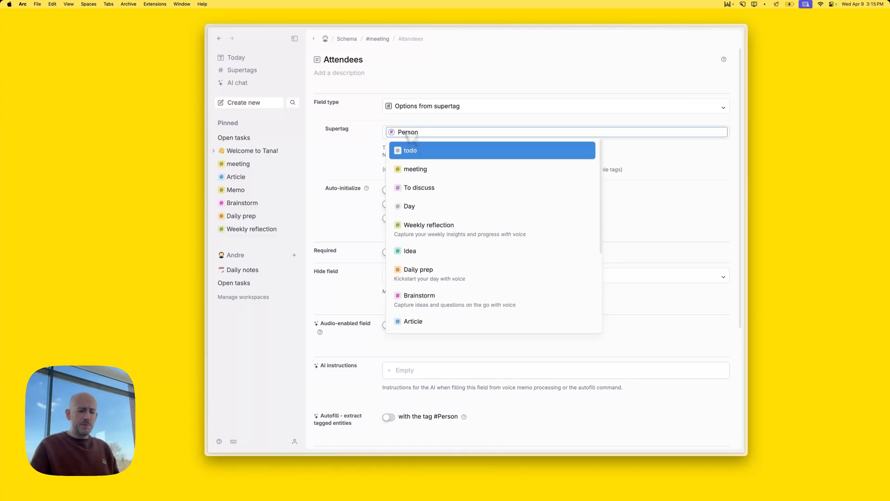
text(co)
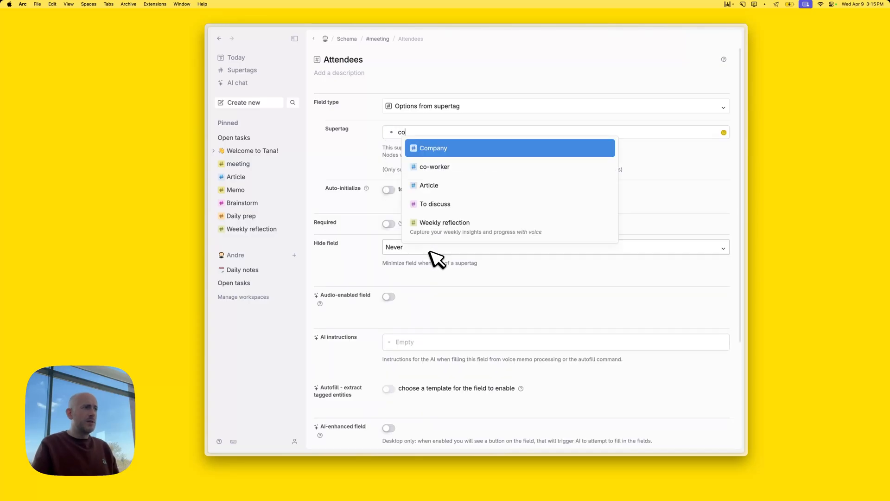
key(Down)
key(Return)
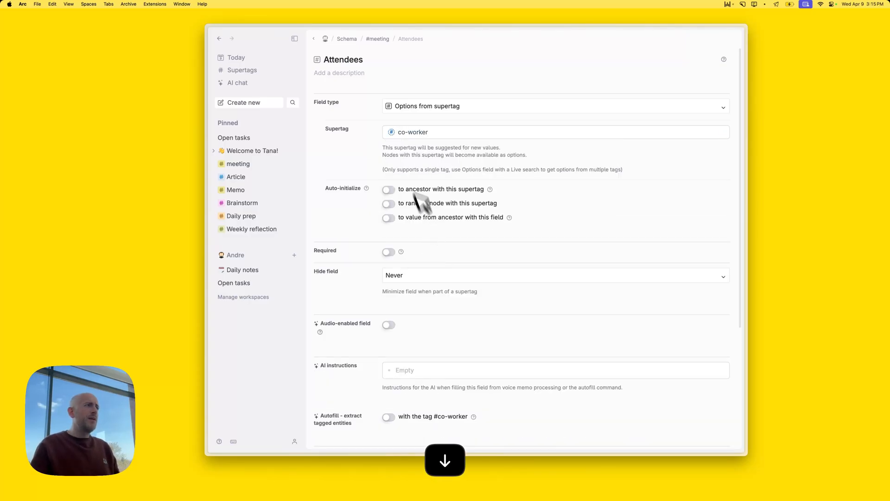
click(314, 39)
click(560, 247)
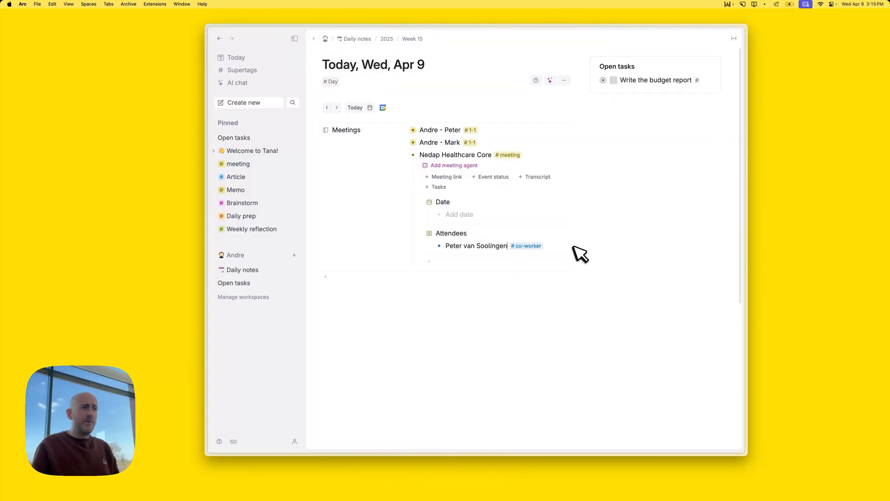
Add a second attendee tagged #co-worker to Nedap Healthcare Core and collapse the meeting
key(Return)
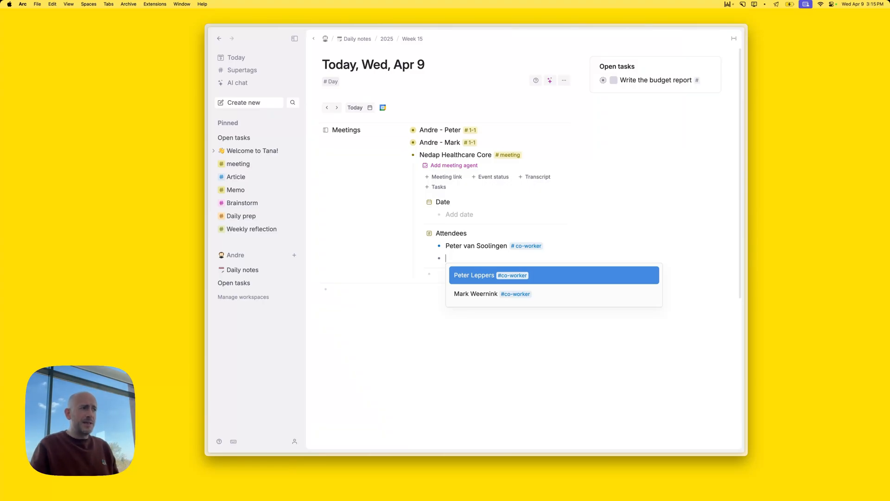
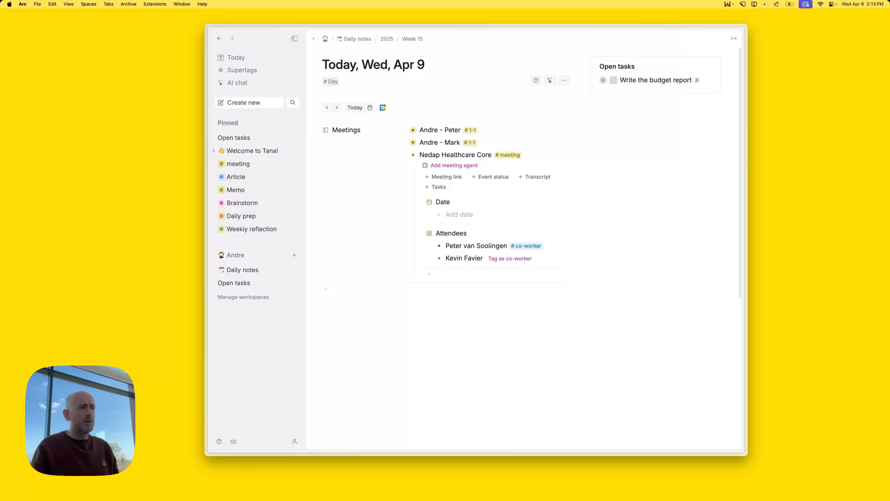
key(Right)
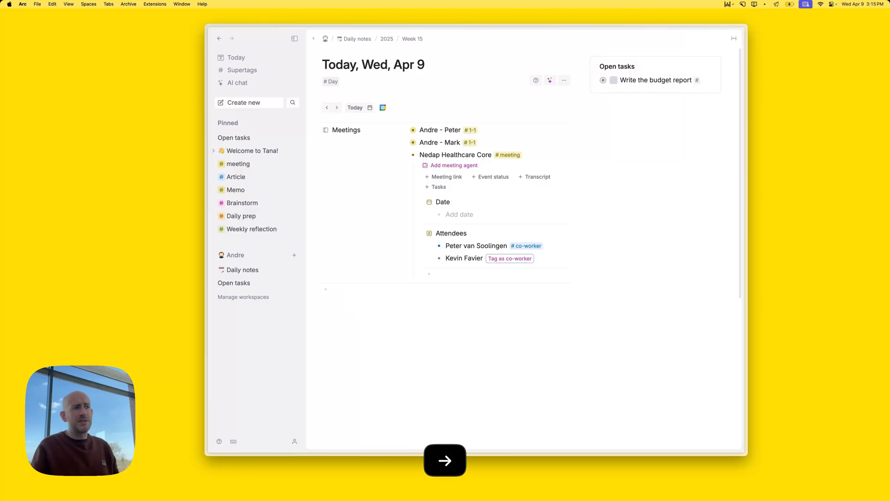
key(Return)
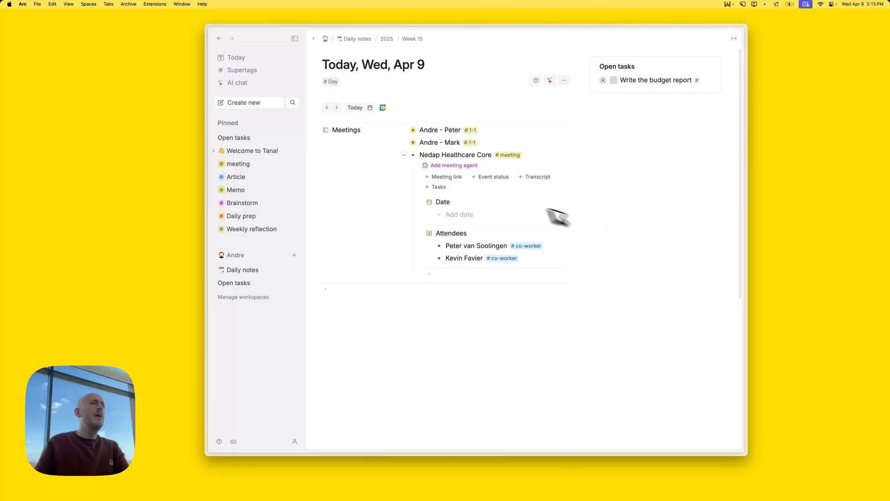
click(405, 155)
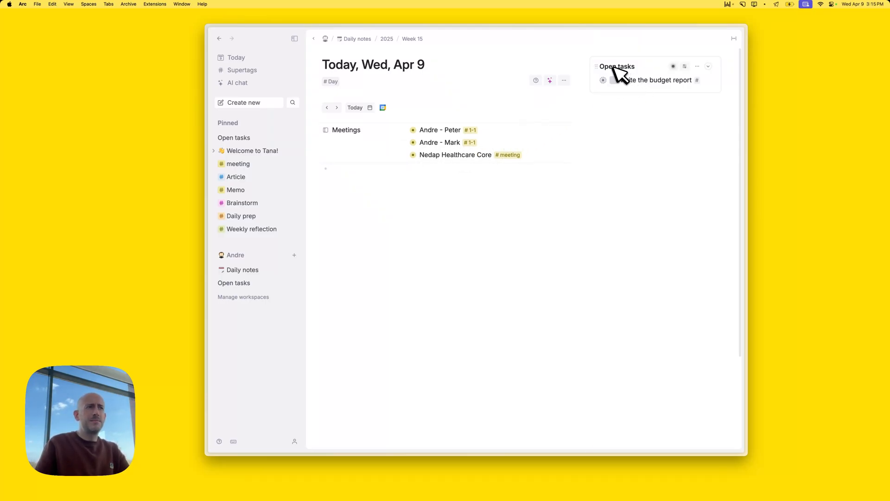
Open the #1-1 meeting page and start an item about discussing the budget report template
click(413, 142)
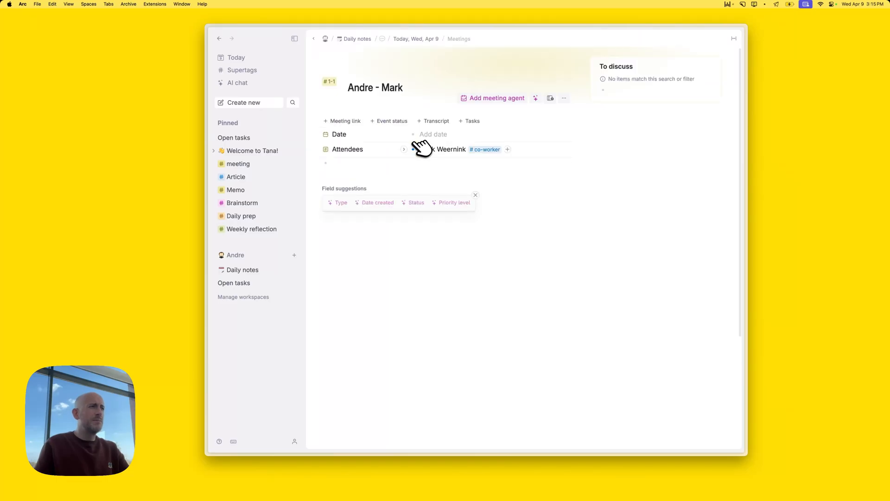
click(367, 164)
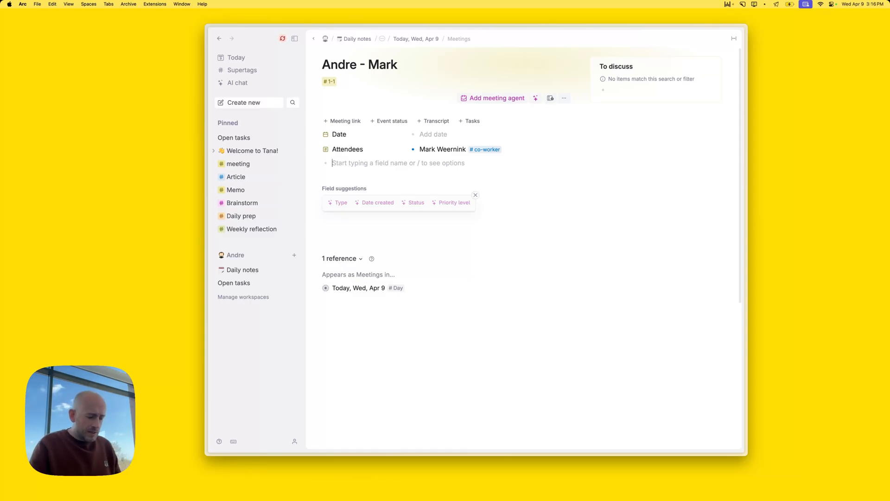
text(Discuss the budget report template with K)
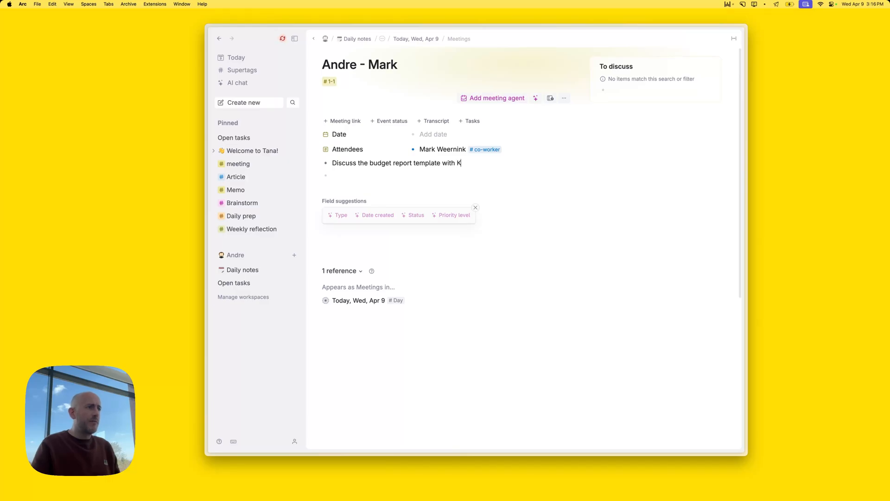
key(BackSpace)
Link the co-worker attendee into the item with an @ mention
text(@Kevin)
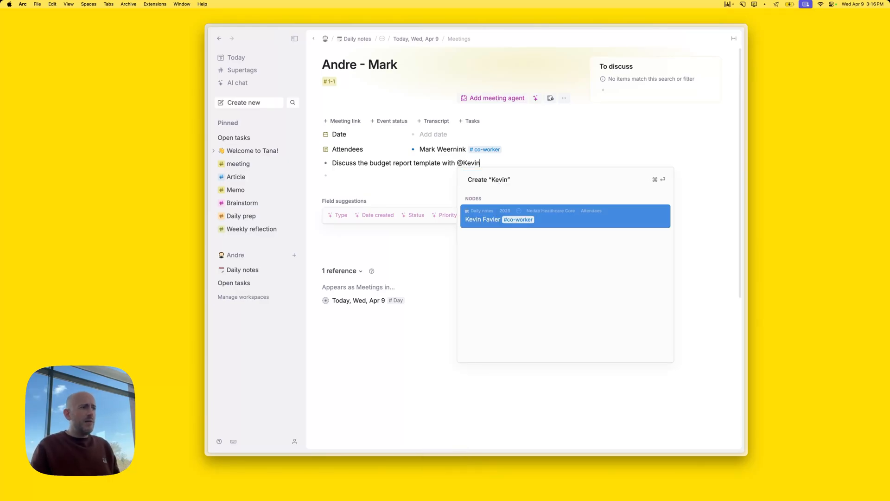
key(Left)
key(Left)
key(Left)
key(Left)
key(Left)
key(Left)
key(Right)
key(Right)
key(Right)
key(Right)
key(Right)
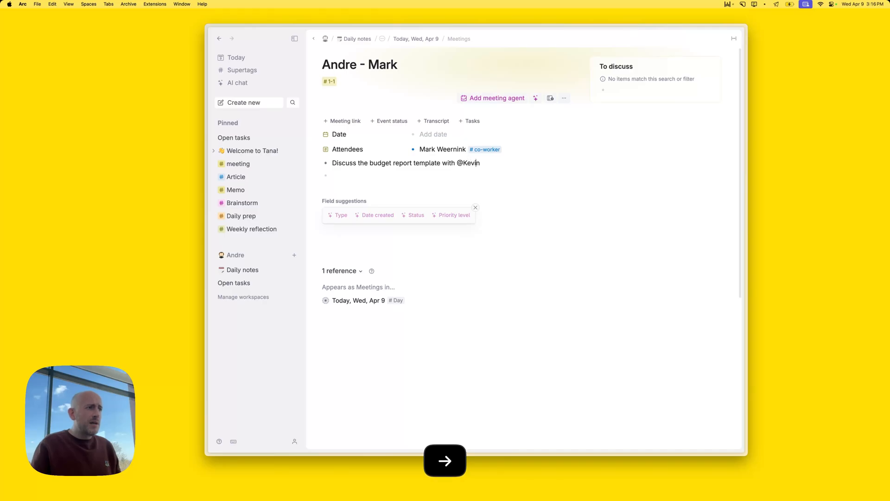
key(Right)
key(BackSpace)
key(BackSpace)
key(BackSpace)
key(BackSpace)
key(BackSpace)
key(BackSpace)
text(@)
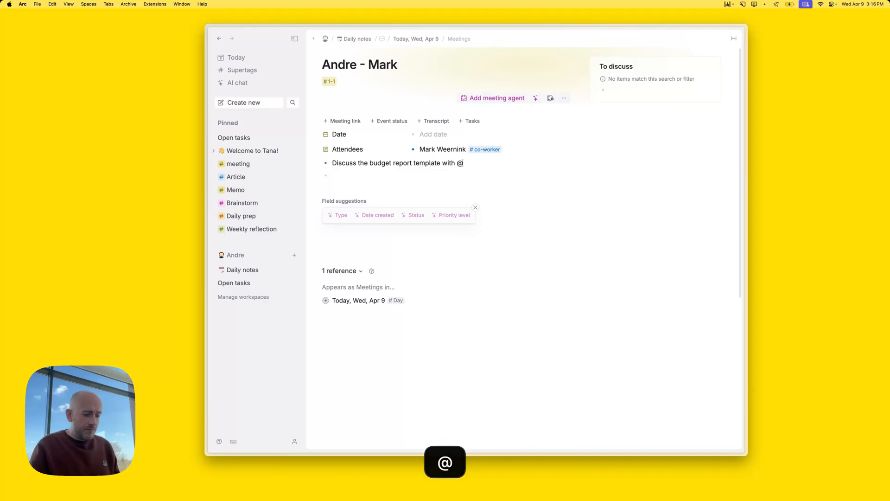
text(Kevin)
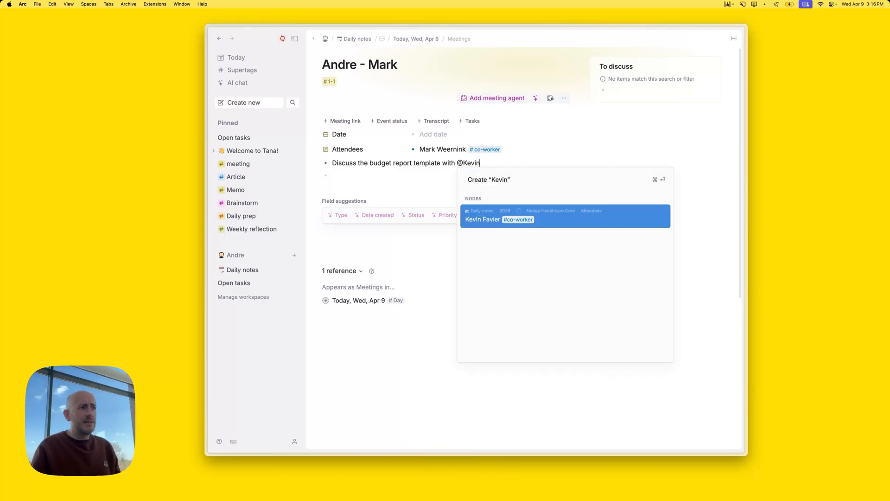
key(Return)
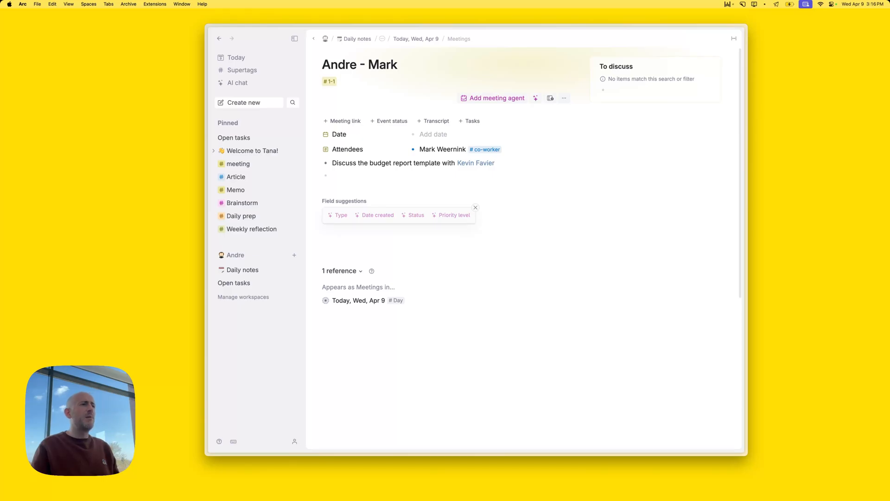
key(Left)
key(Right)
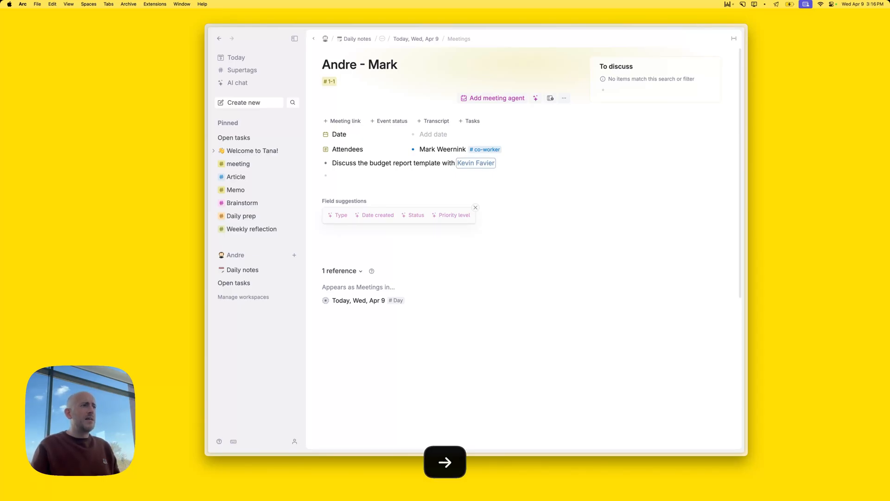
key(Right)
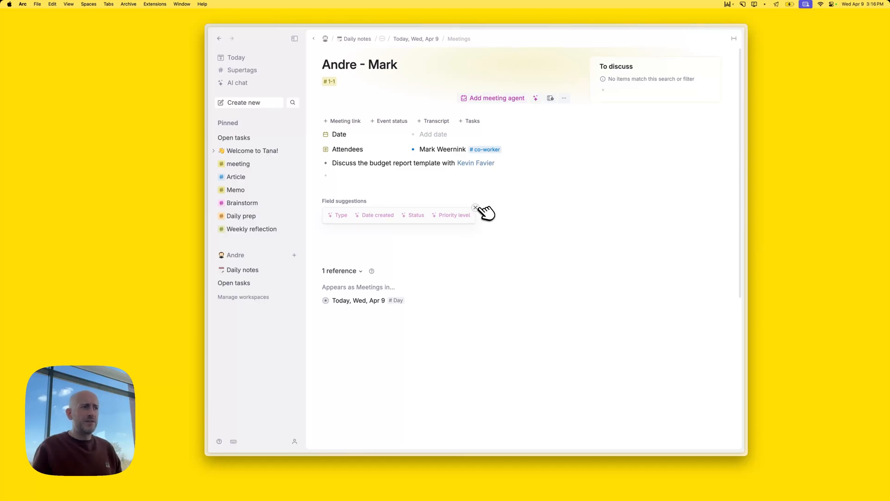
Dismiss field suggestions and tag the budget report item with the #To discuss supertag
click(476, 207)
click(506, 164)
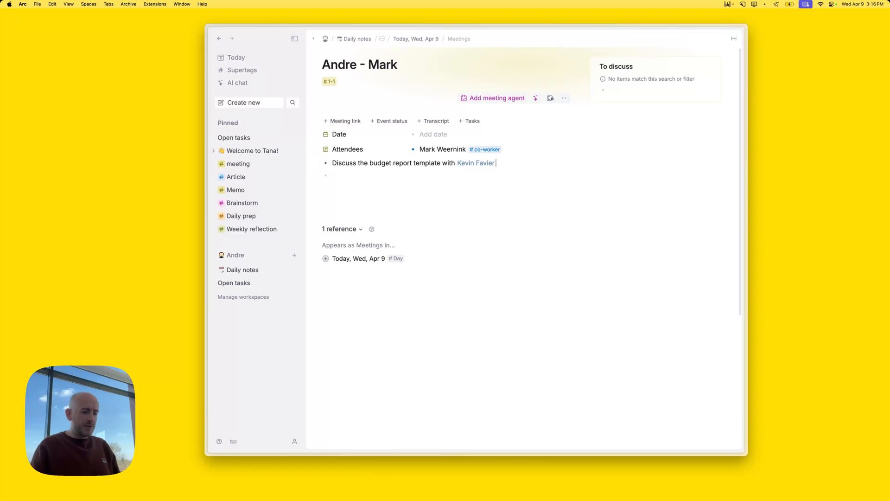
text(#disc)
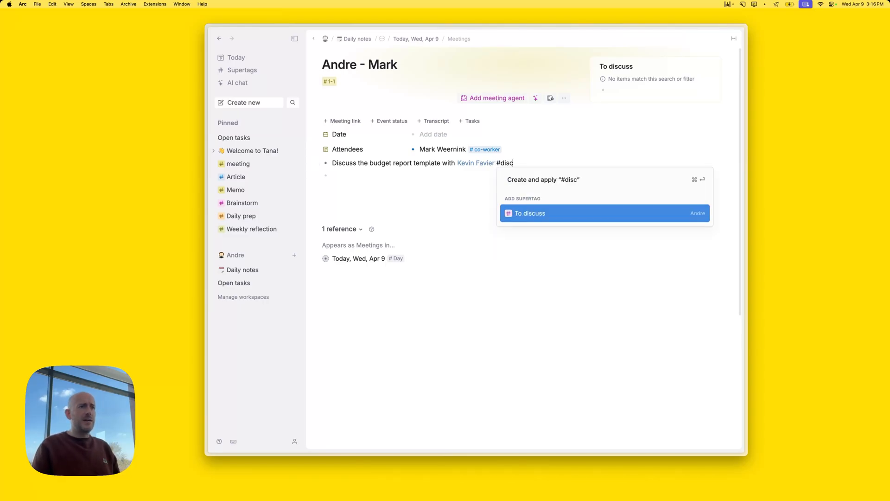
key(Up)
key(Down)
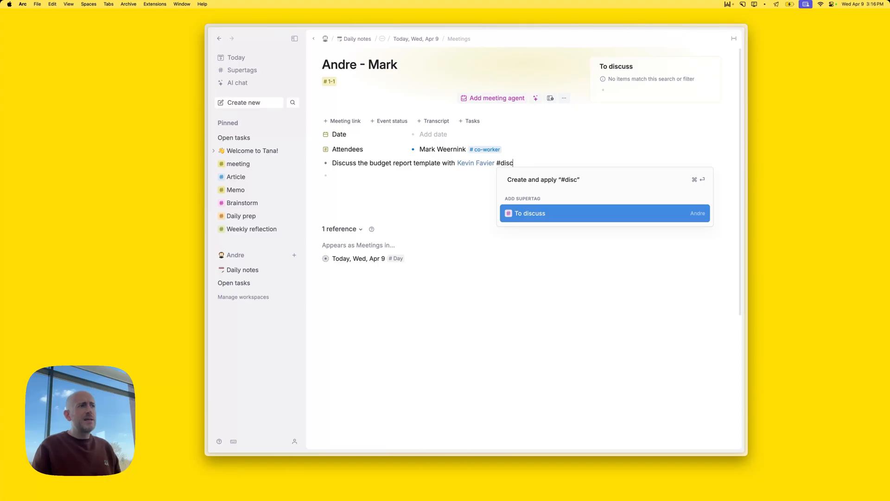
key(Up)
key(Down)
key(Return)
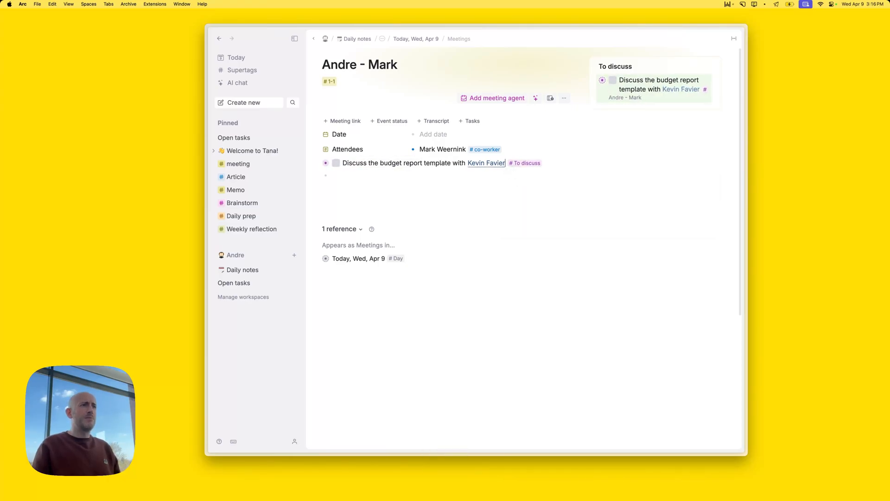
click(536, 164)
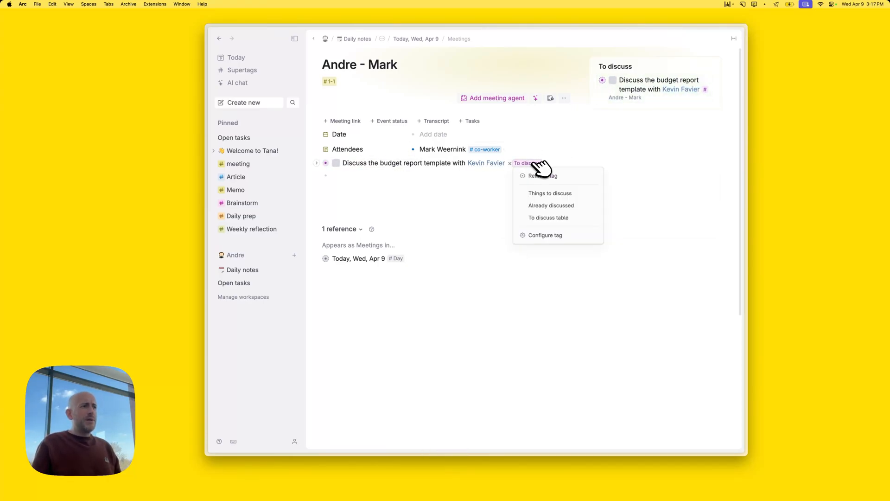
Rename the To discuss tag to discuss and colour it grey
click(548, 235)
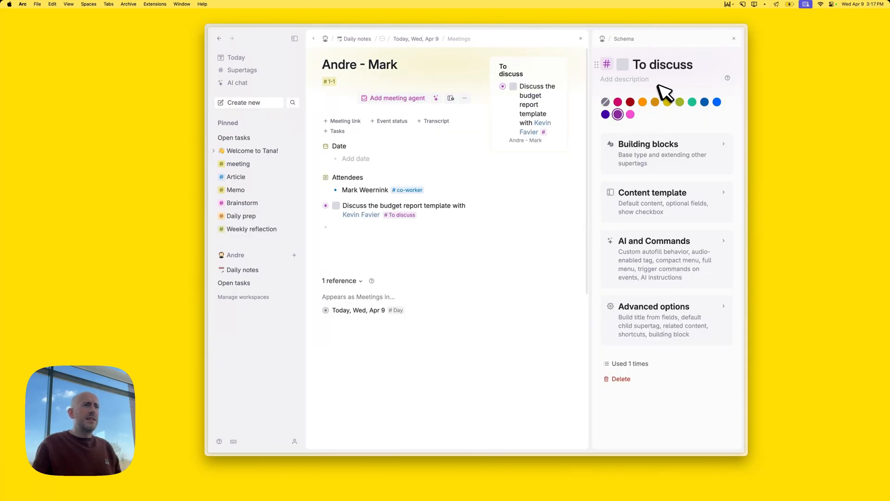
key(BackSpace)
key(BackSpace)
key(BackSpace)
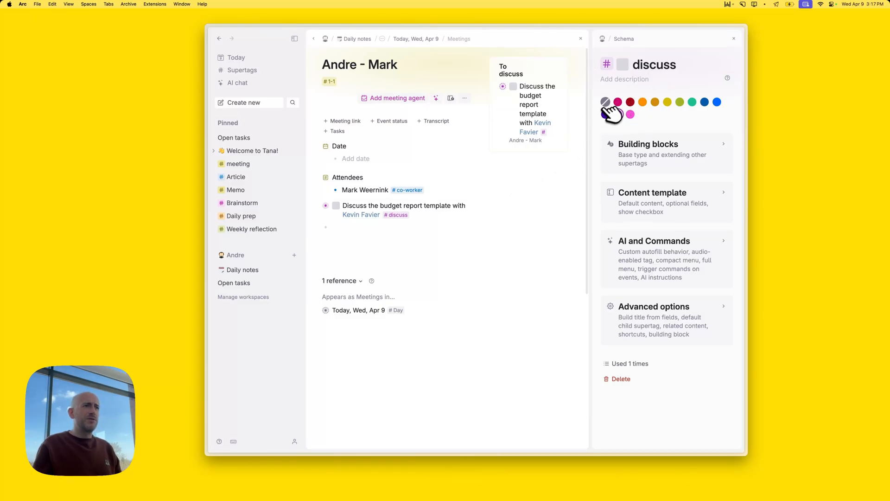
click(606, 102)
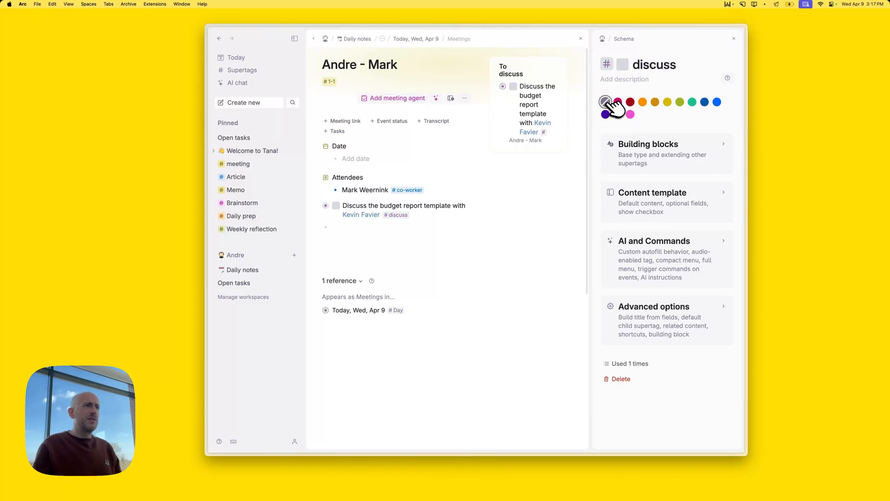
Try extending the tag from #todo, cancel it, and close the tag configuration
click(670, 165)
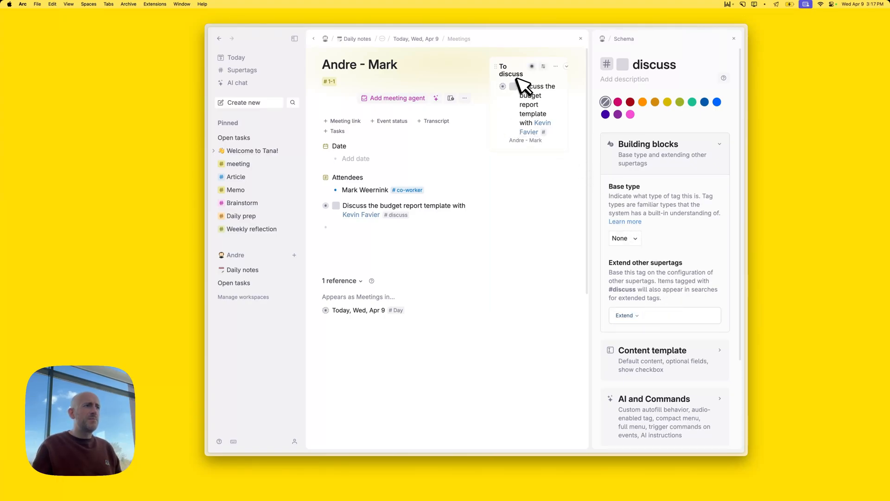
scroll(663, 324, down, 1)
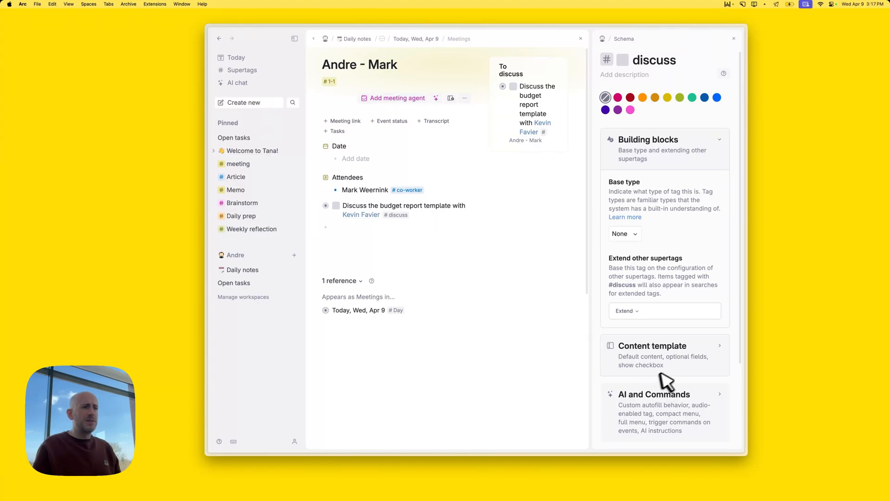
click(644, 314)
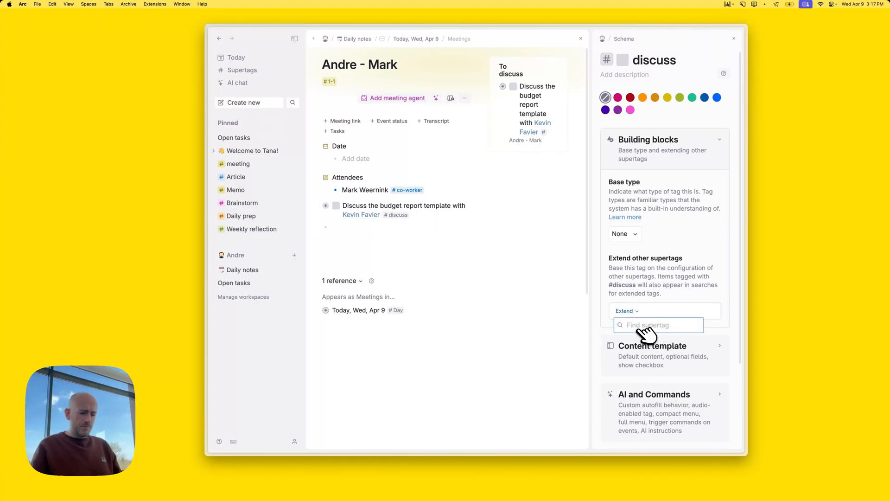
text(todo)
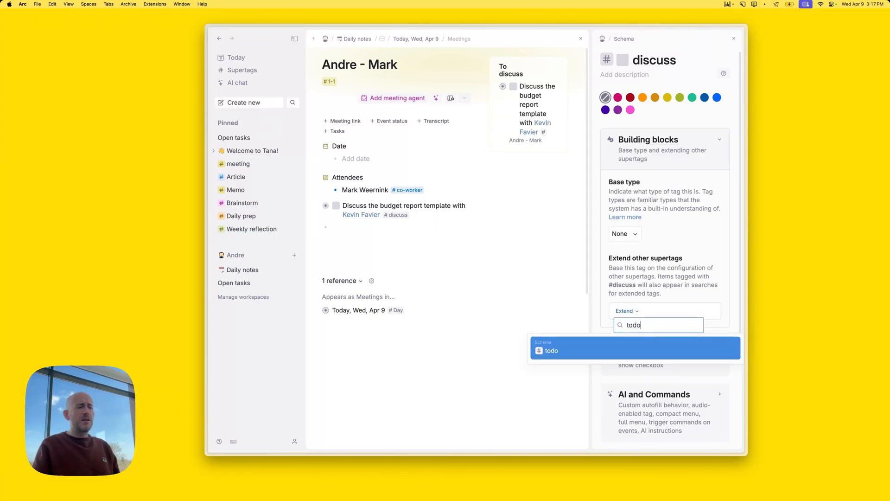
key(Return)
key(BackSpace)
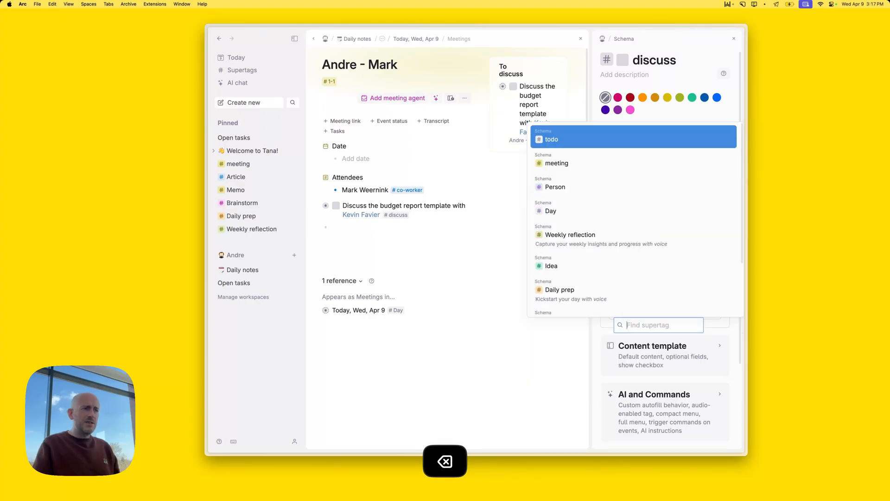
text(odo)
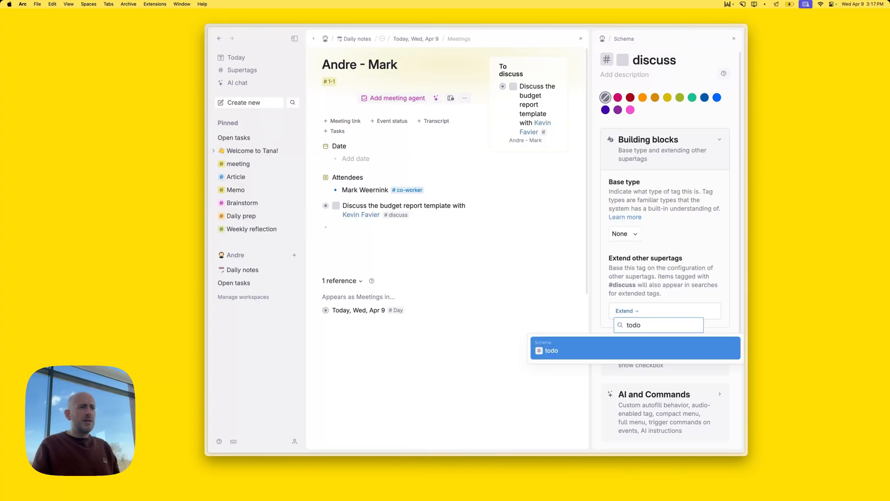
key(Return)
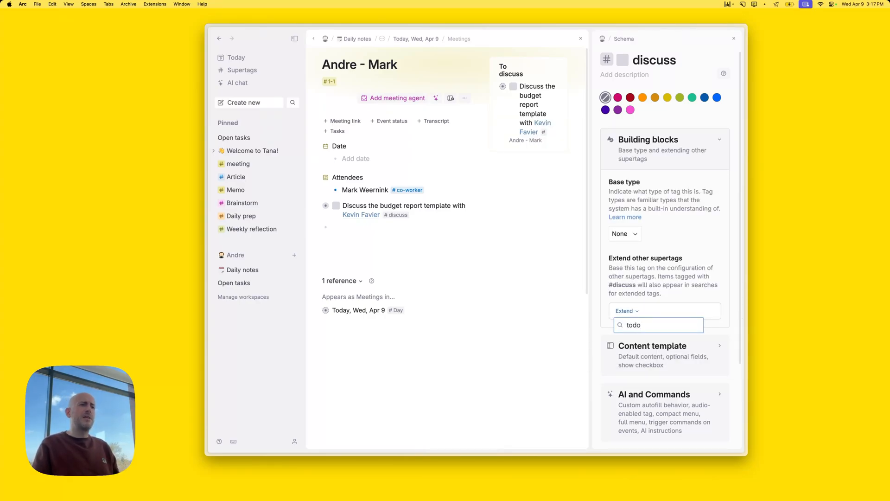
key(Escape)
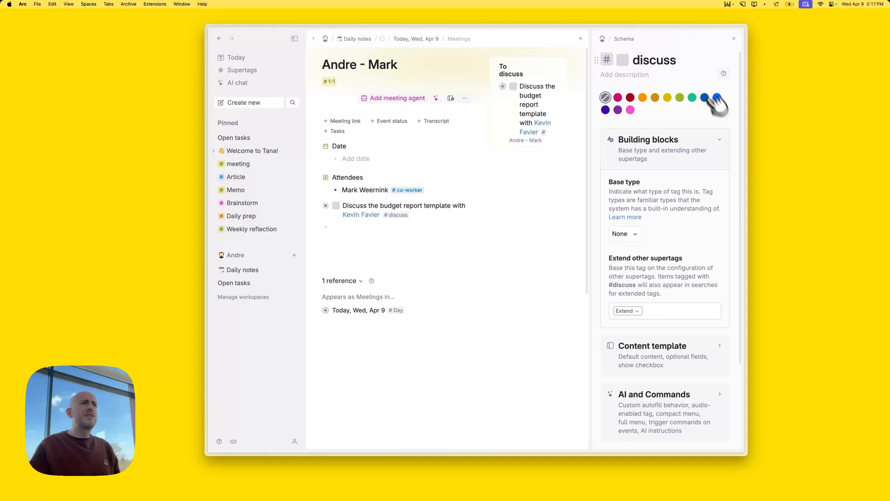
click(733, 38)
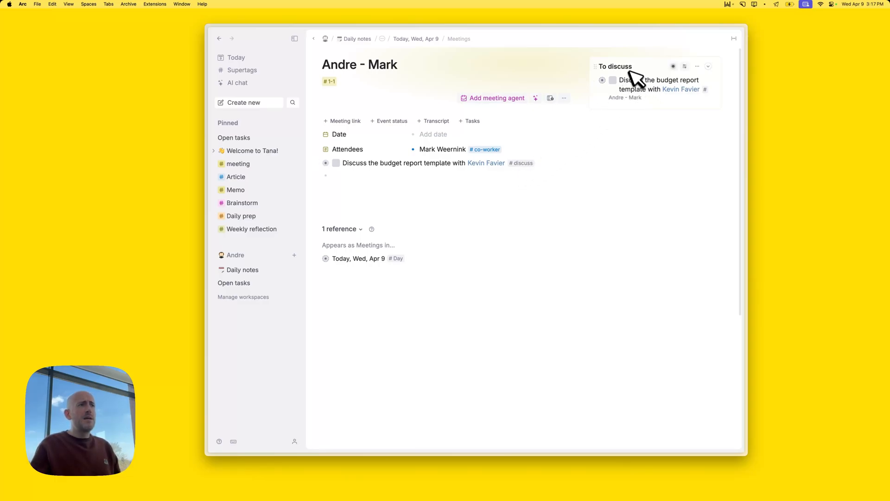
Select the budget report item in the To discuss panel and expand its Discuss with and Discuss during fields
click(622, 82)
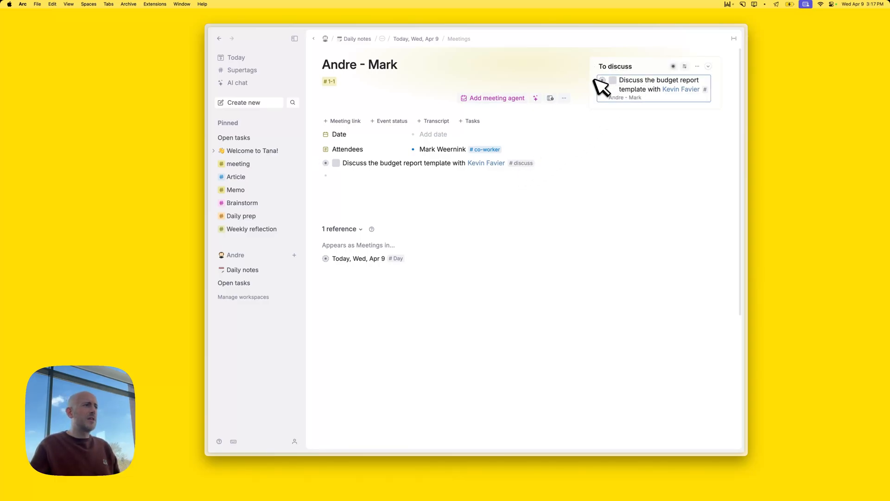
click(320, 163)
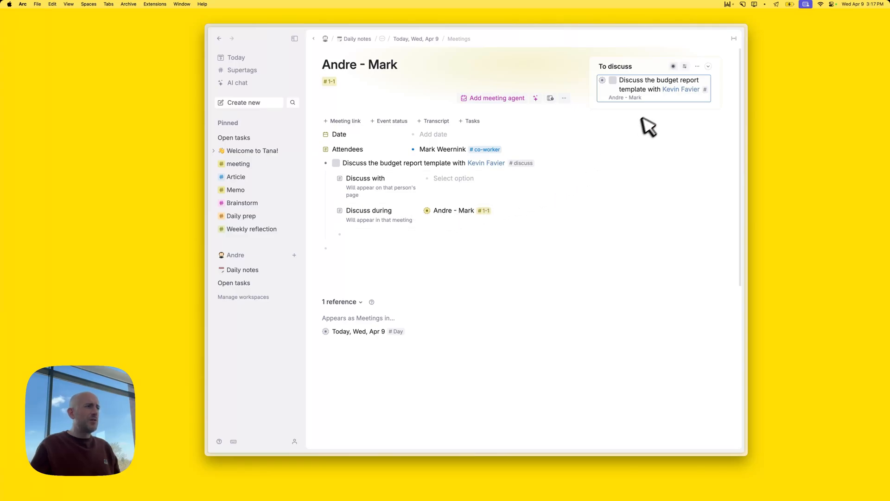
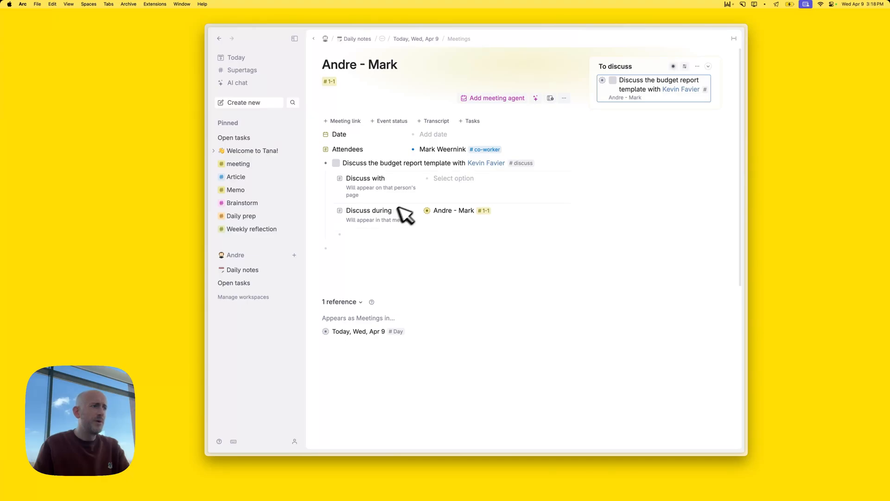
Set the budget report item's Discuss with field to a co-worker
click(463, 179)
key(Down)
key(Down)
key(Down)
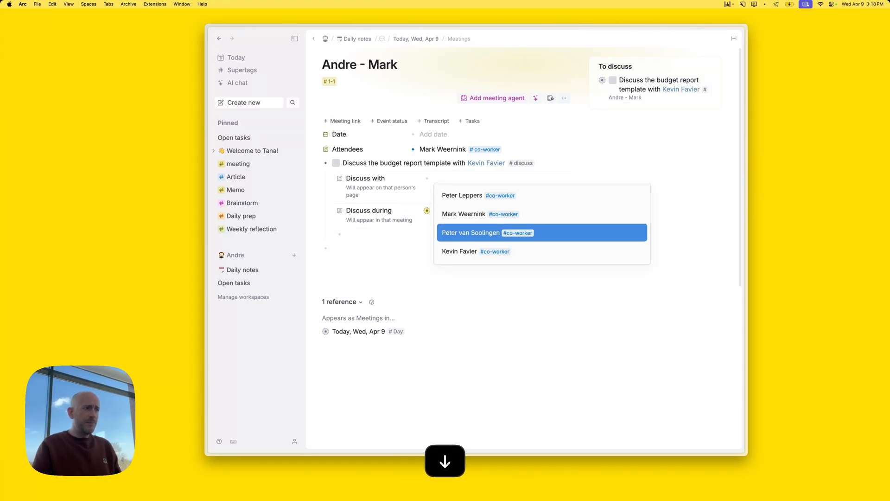
key(Return)
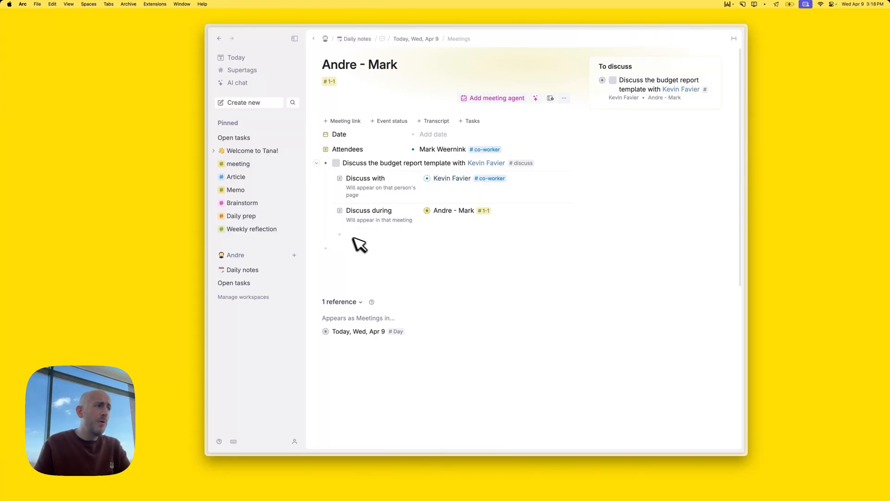
Back on today's note, add a #1-1 meeting under Meetings, titled with the co-workers' names
click(419, 39)
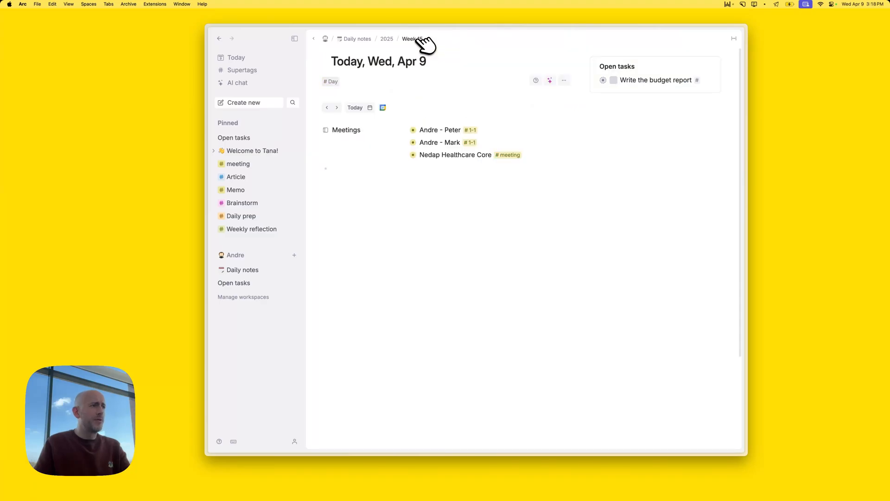
click(554, 155)
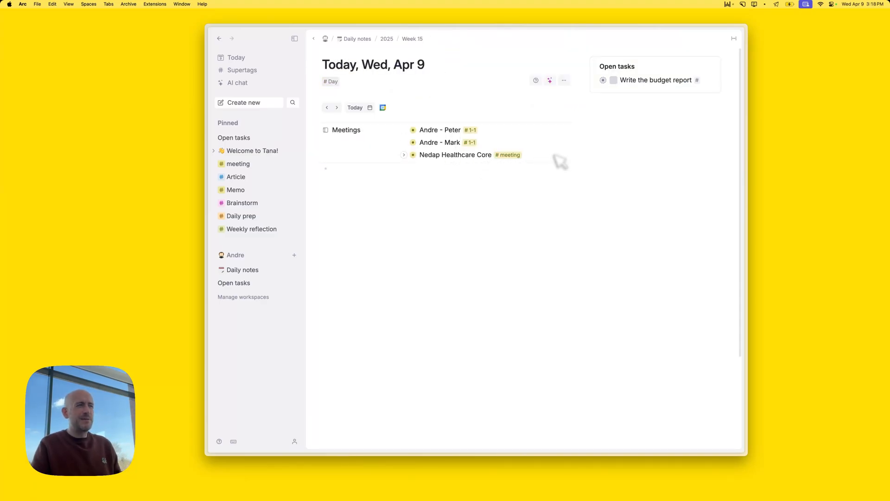
text(#1-1)
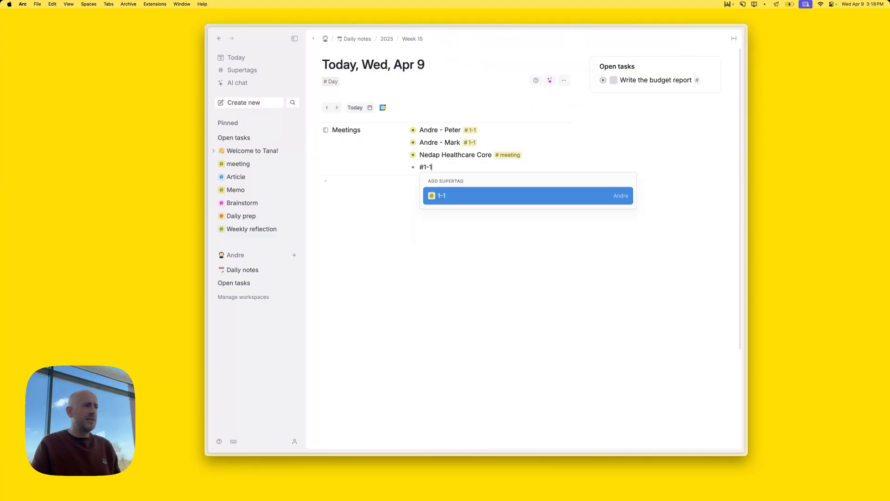
key(Return)
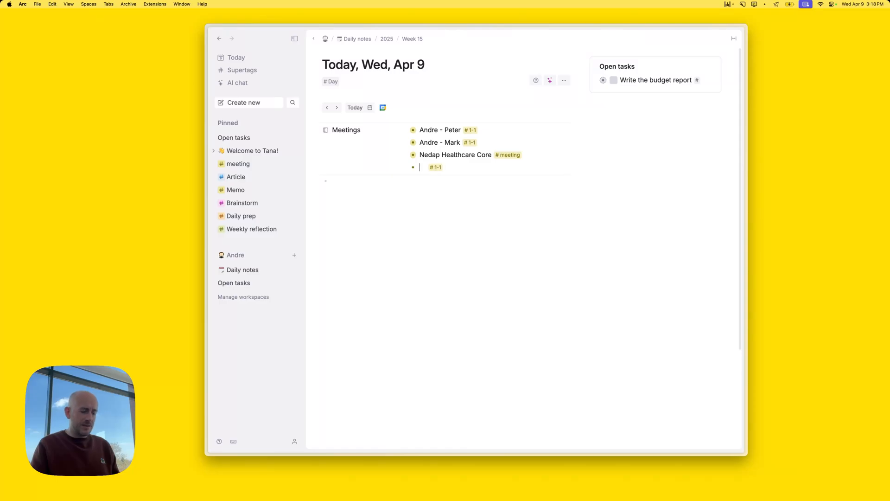
key(BackSpace)
key(BackSpace)
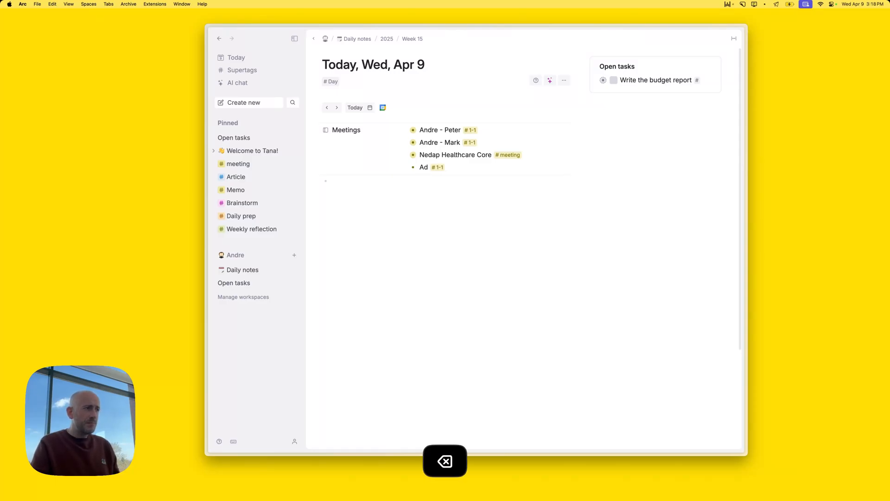
text(ndre - )
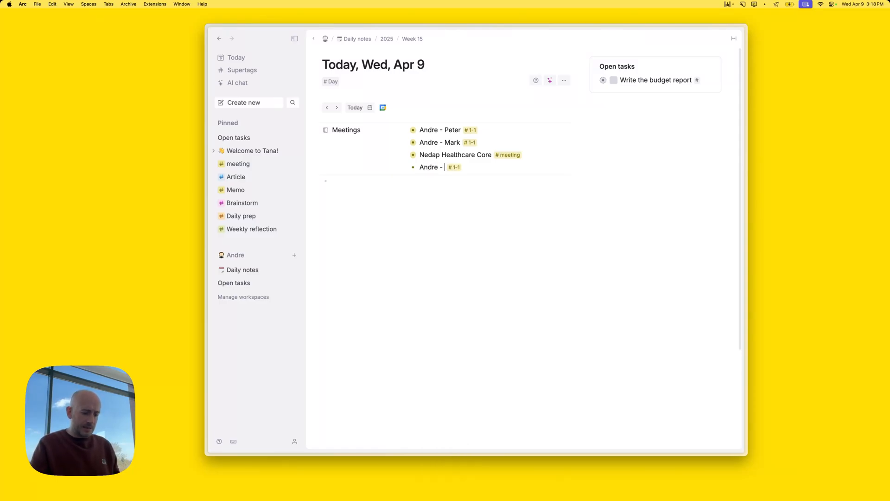
text(Keving)
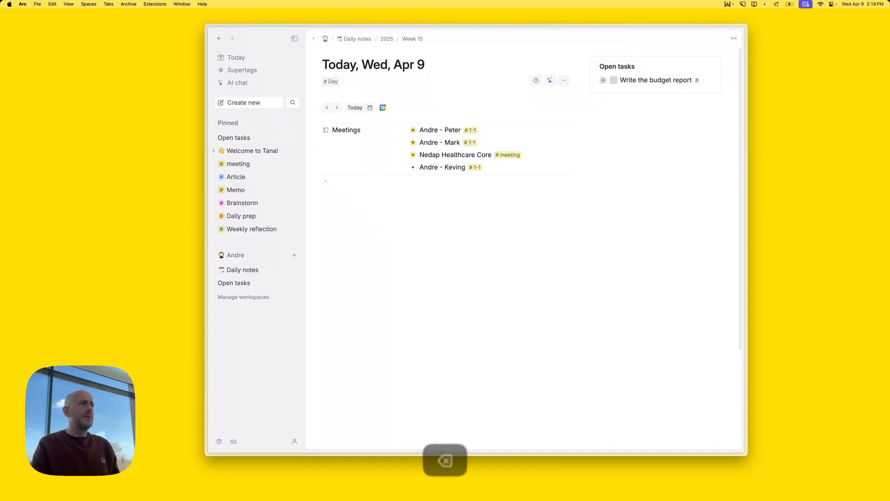
key(BackSpace)
Add the co-worker as the new meeting's attendee and open the meeting's own page
key(cmd+Down)
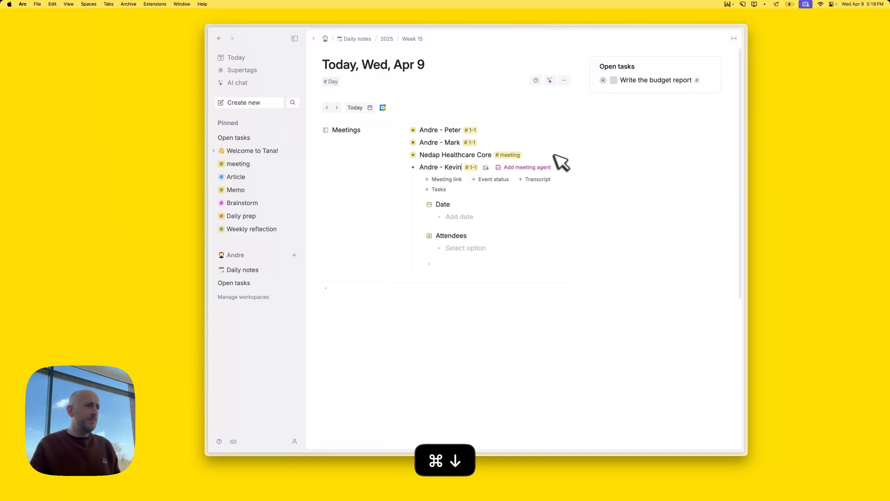
click(471, 251)
text(kev)
key(Return)
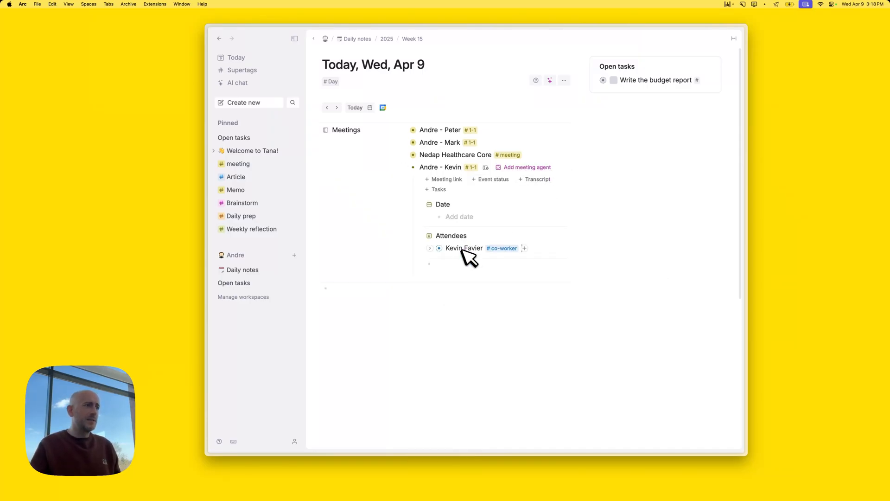
click(413, 167)
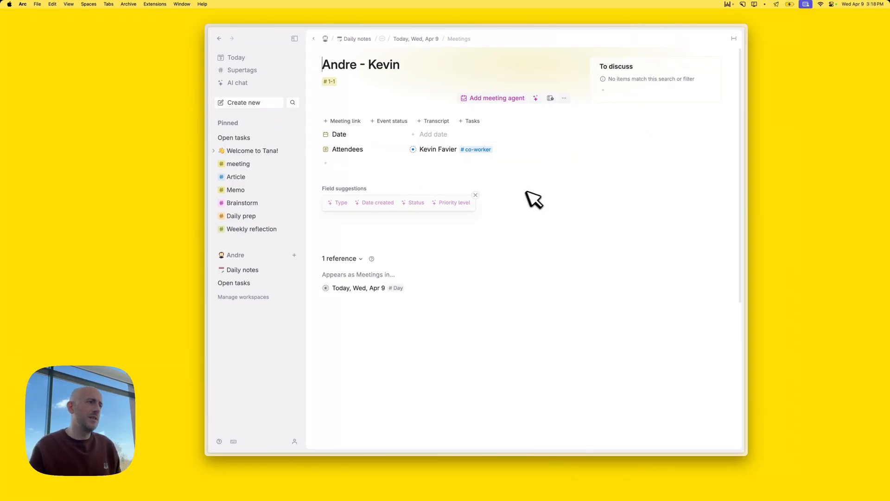
Close the Field suggestions box on the 1-1 meeting page
click(476, 195)
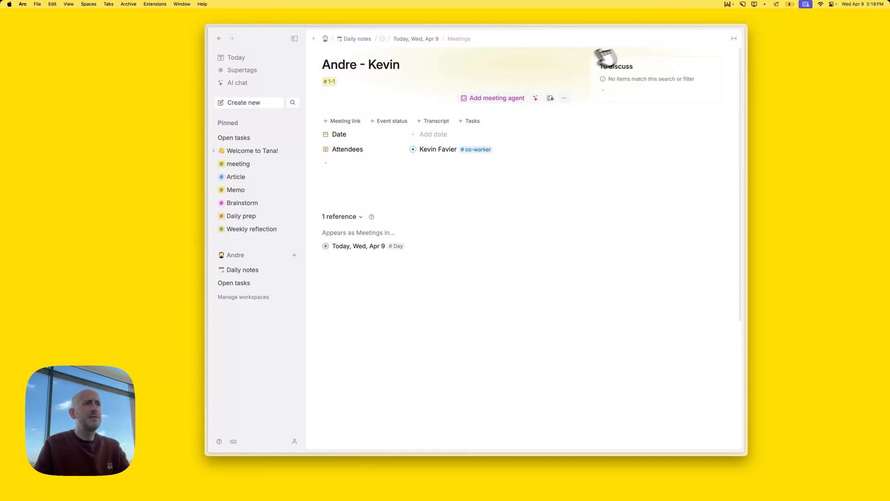
From the #1-1 tag's Building blocks, open the #meeting tag configuration and close the #1-1 panel
click(332, 82)
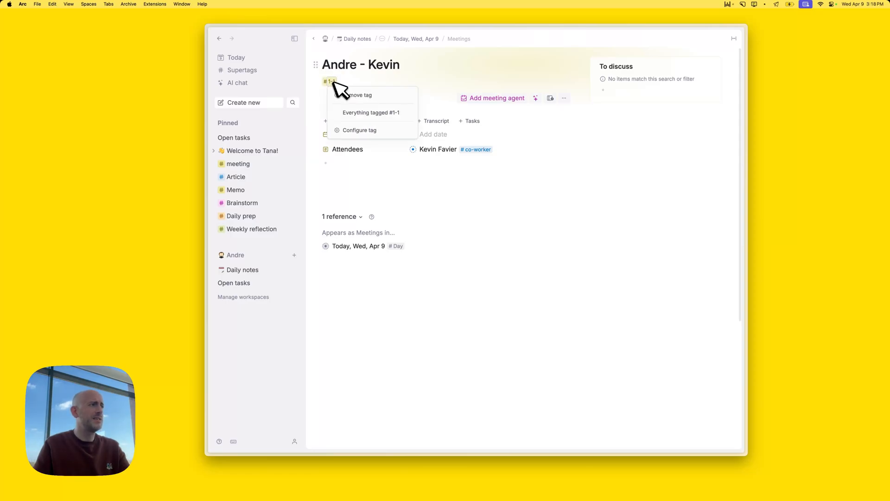
click(364, 132)
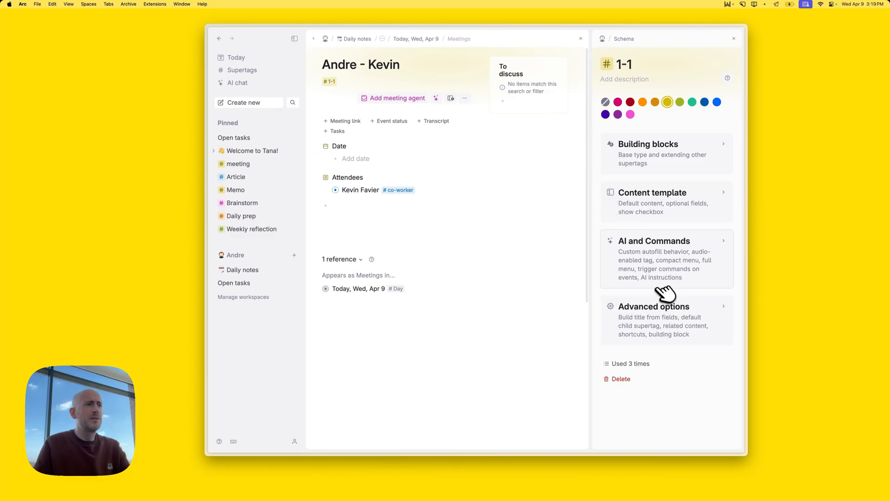
click(663, 309)
scroll(662, 299, down, 10)
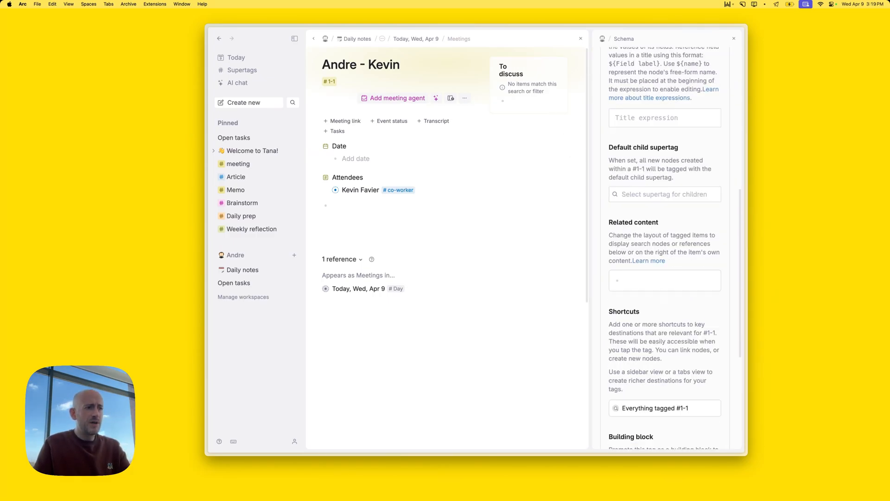
scroll(635, 373, down, 3)
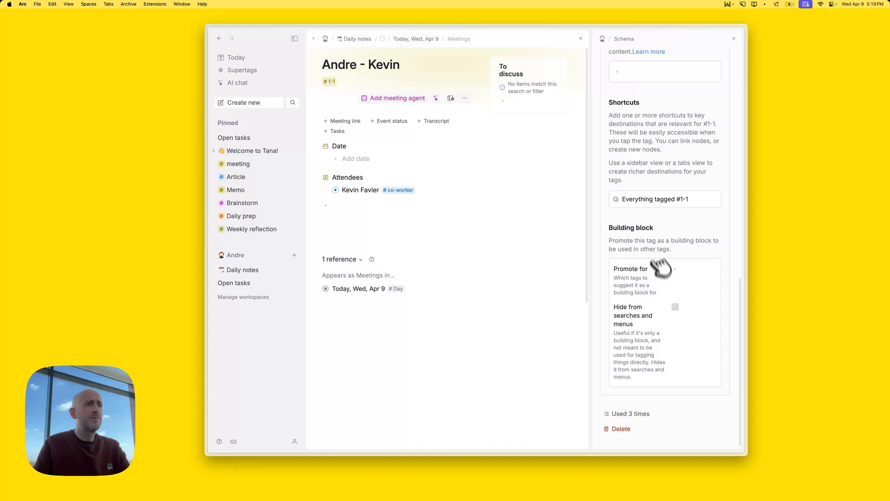
scroll(656, 253, up, 4)
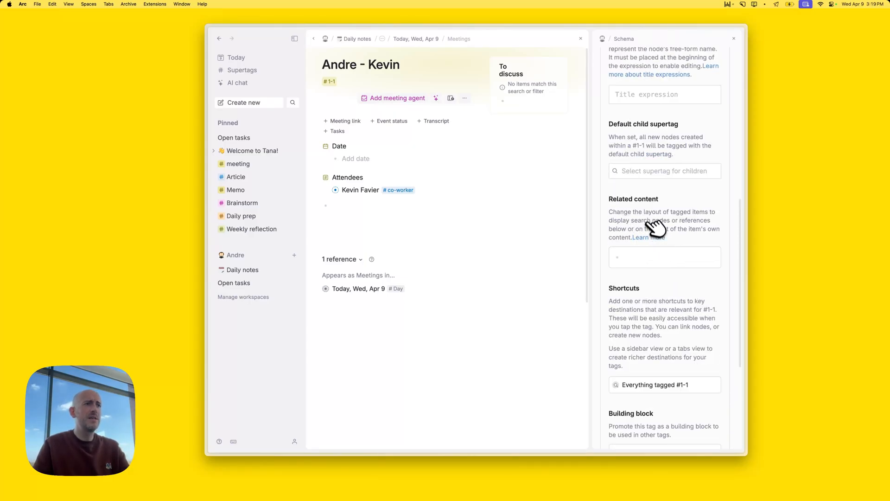
scroll(658, 227, up, 6)
click(679, 101)
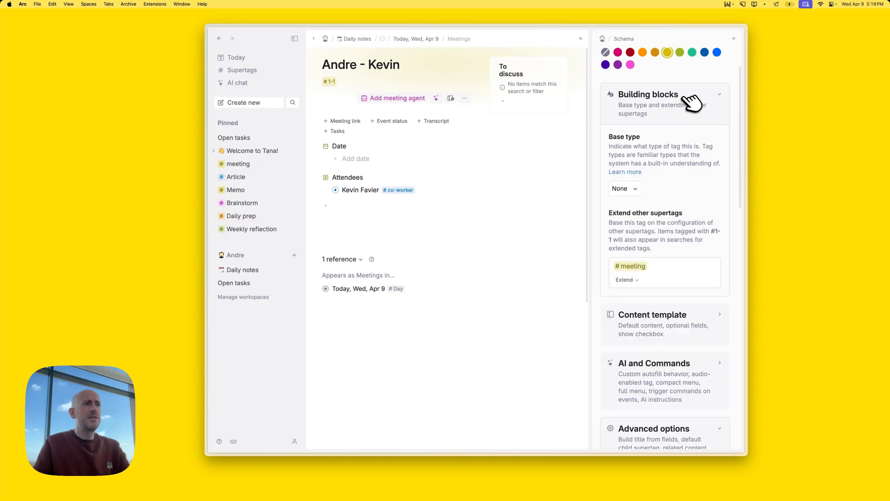
scroll(672, 107, up, 2)
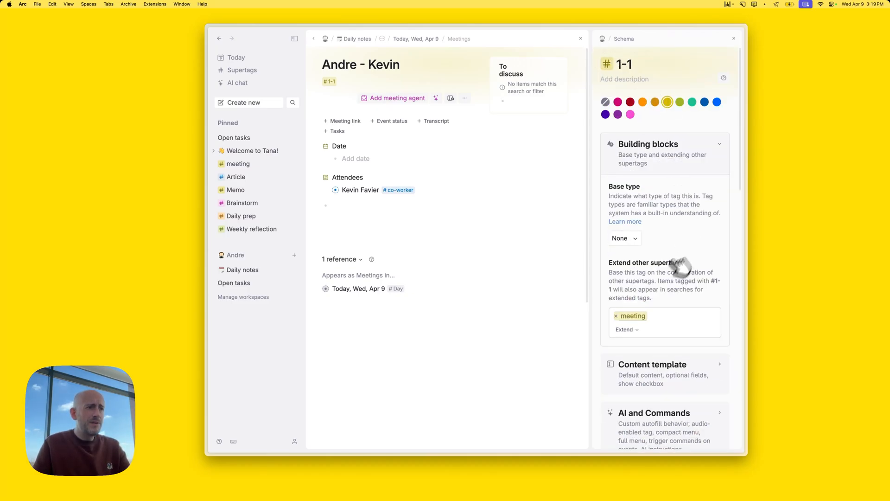
click(641, 317)
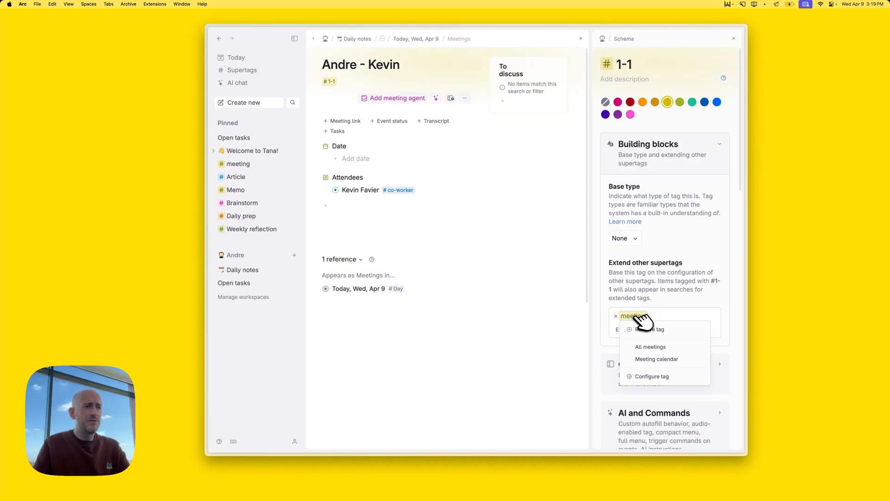
click(663, 376)
click(582, 38)
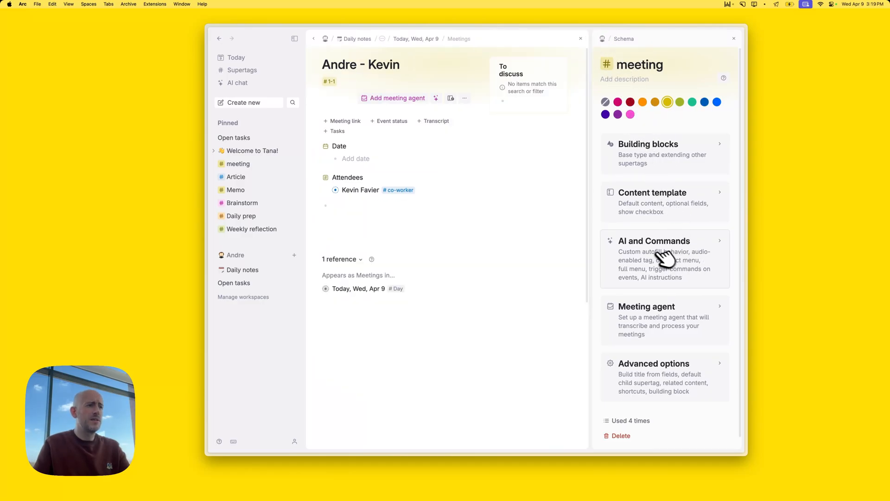
Open the query editor for the #meeting tag's To discuss related content
scroll(662, 260, down, 1)
click(677, 380)
scroll(671, 304, down, 10)
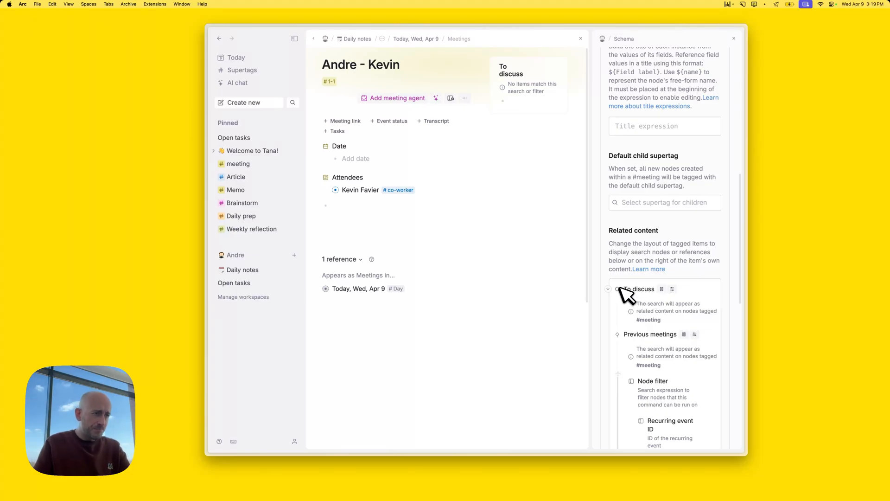
mouse_move(671, 297)
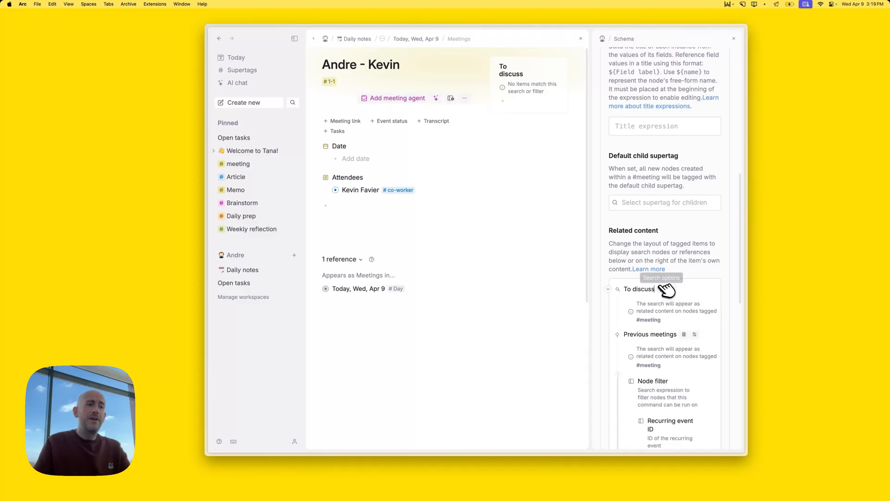
click(565, 358)
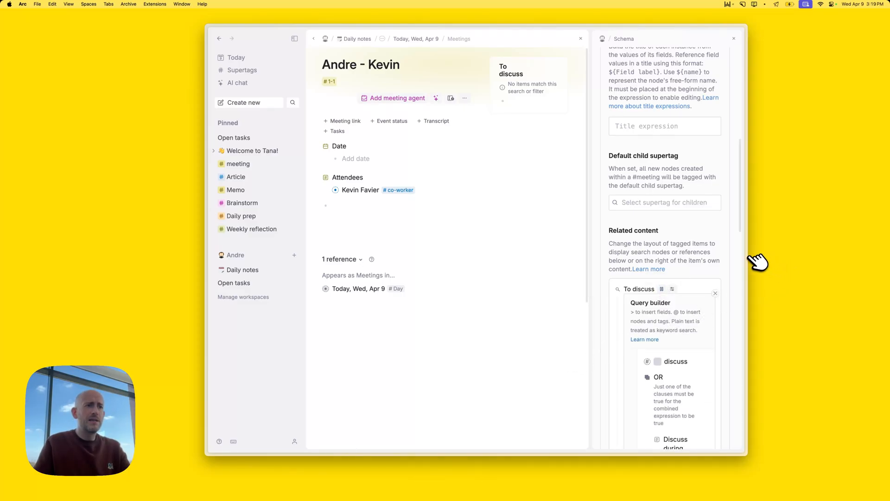
Widen the app window and schema panel and collapse the sidebar
drag(753, 262, 866, 254)
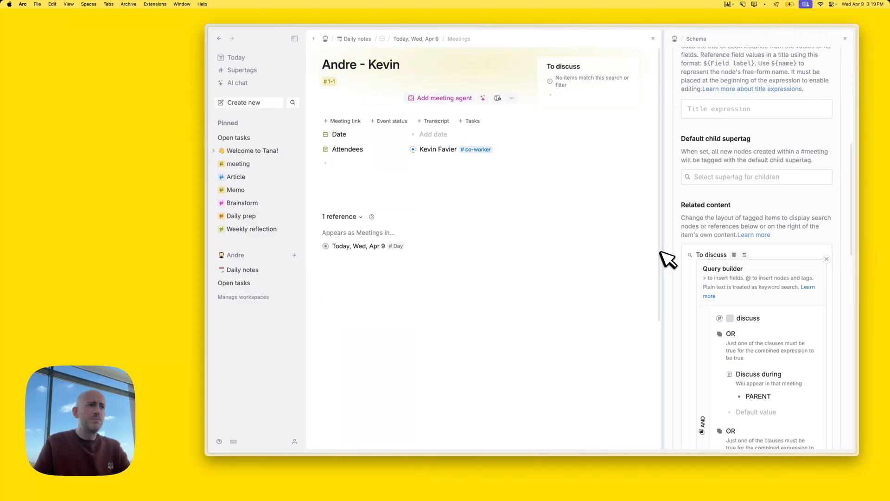
drag(629, 246, 595, 238)
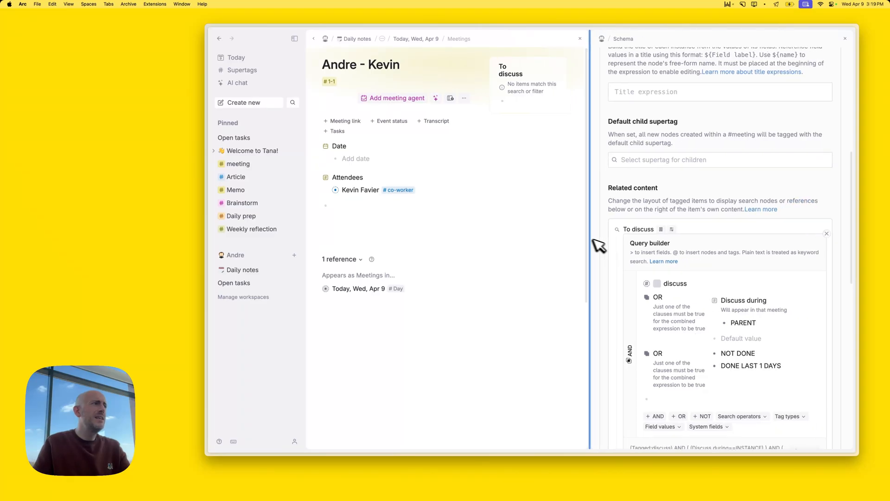
click(295, 39)
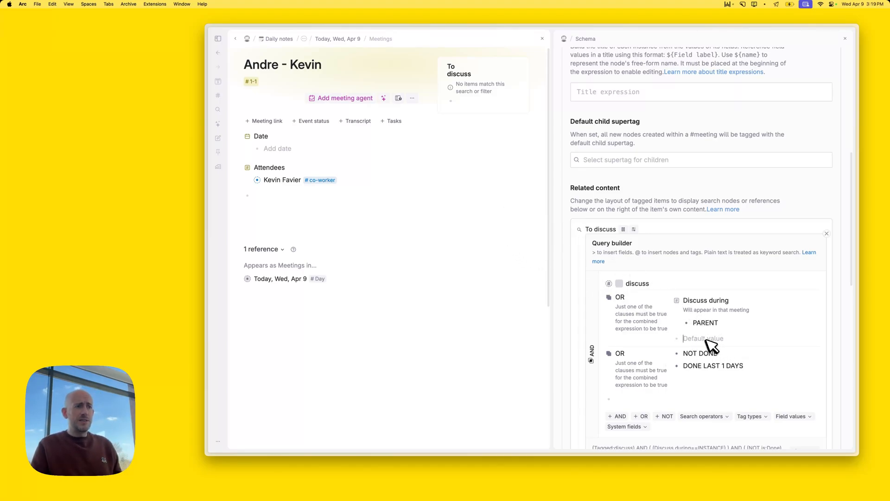
Add Discuss with = PARENT.Attendees to the To discuss query and close the query builder
text(>)
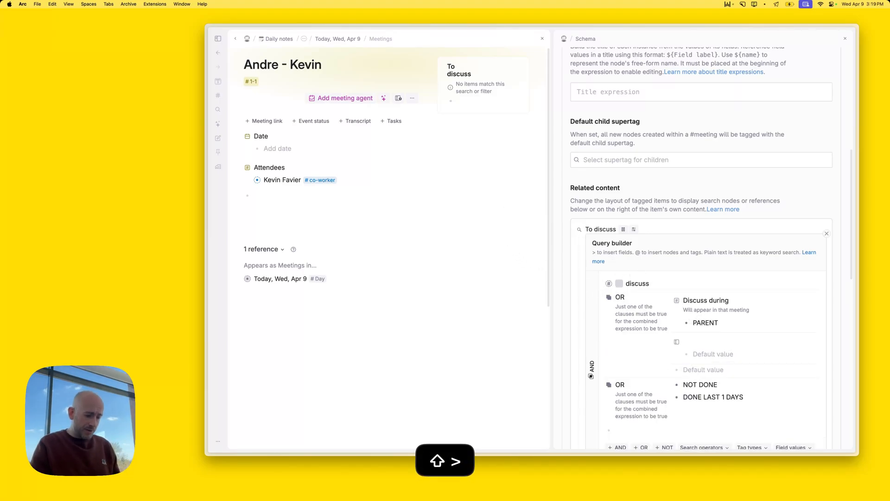
key(Down)
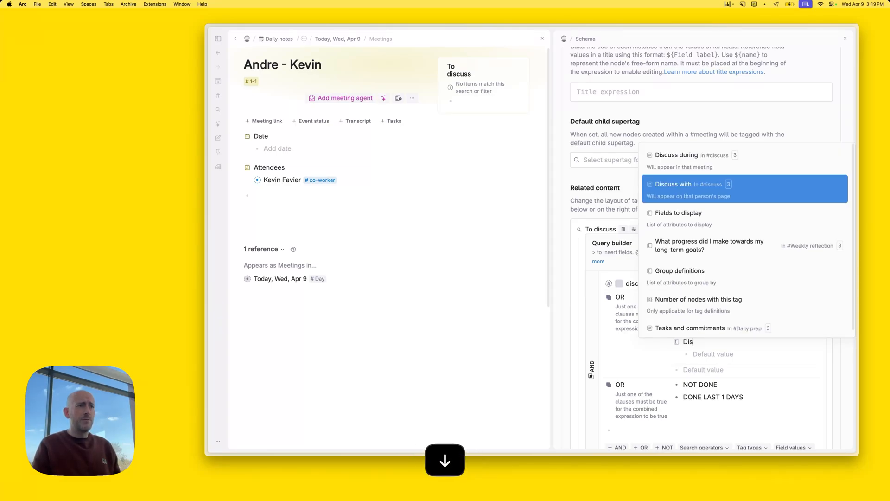
key(Return)
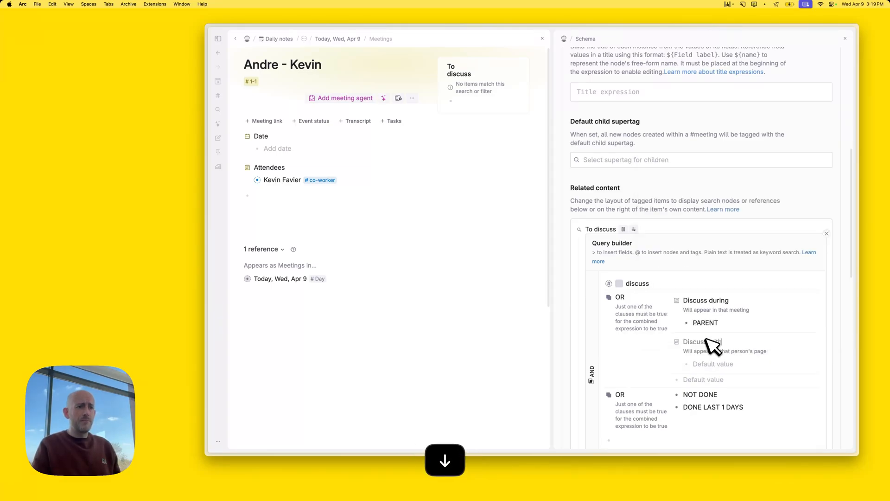
click(706, 363)
text(PARE)
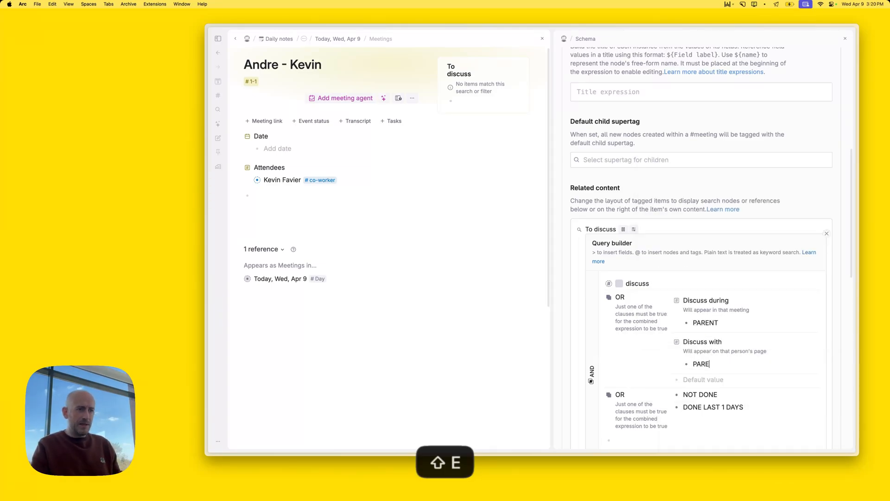
text(NT.Attendees)
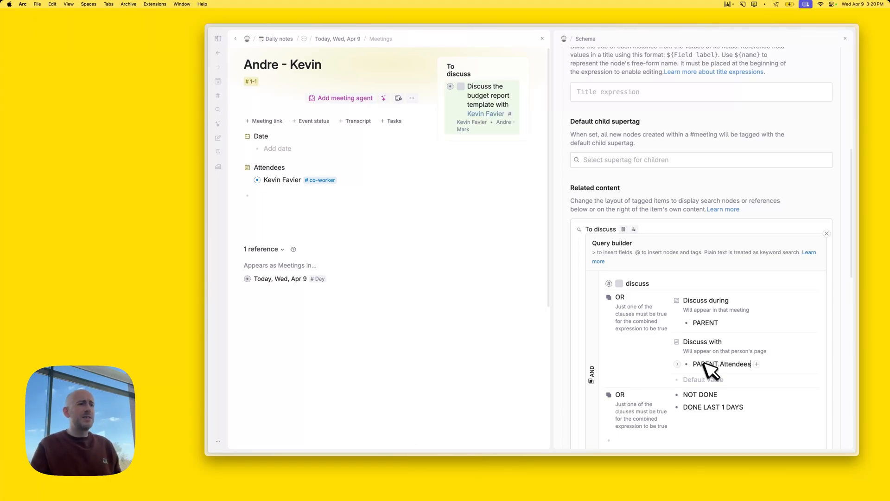
click(697, 376)
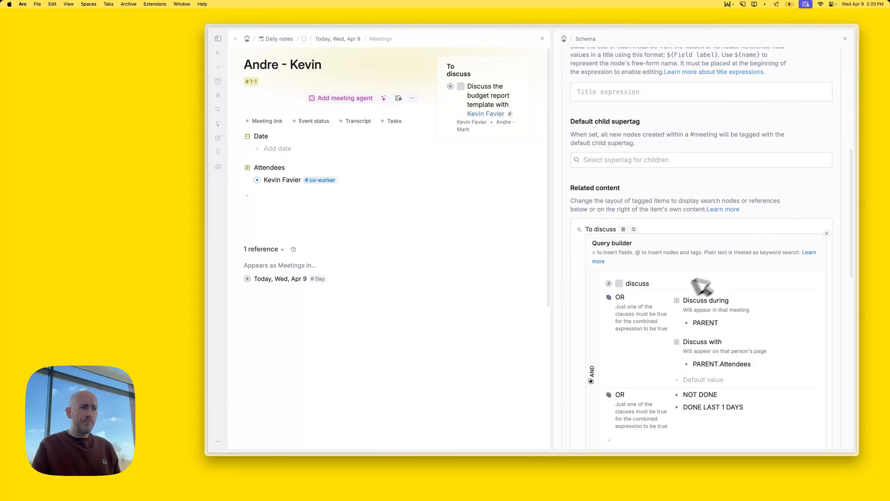
click(826, 234)
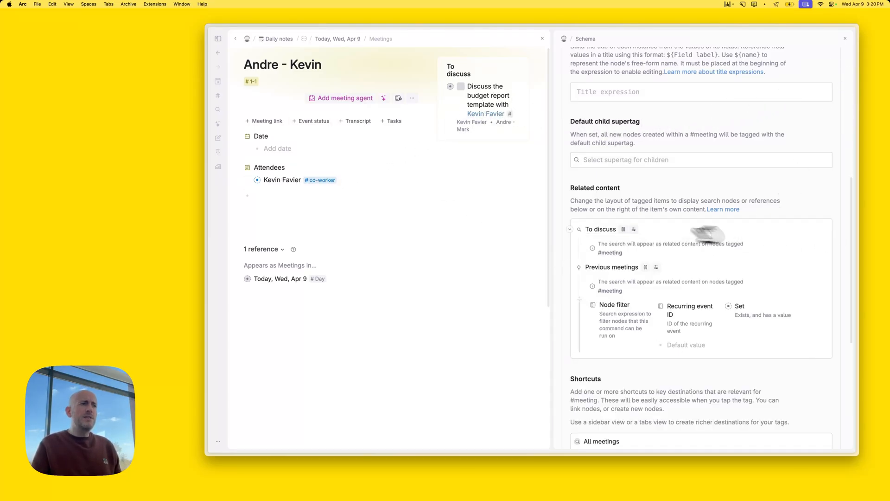
click(570, 229)
scroll(714, 217, up, 6)
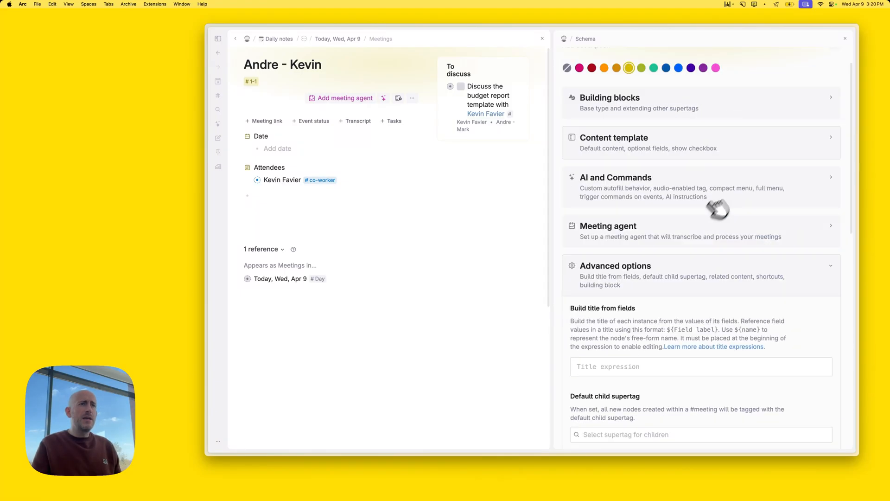
Close the tag settings and re-enter the co-worker as the 1-1 meeting's attendee
click(845, 39)
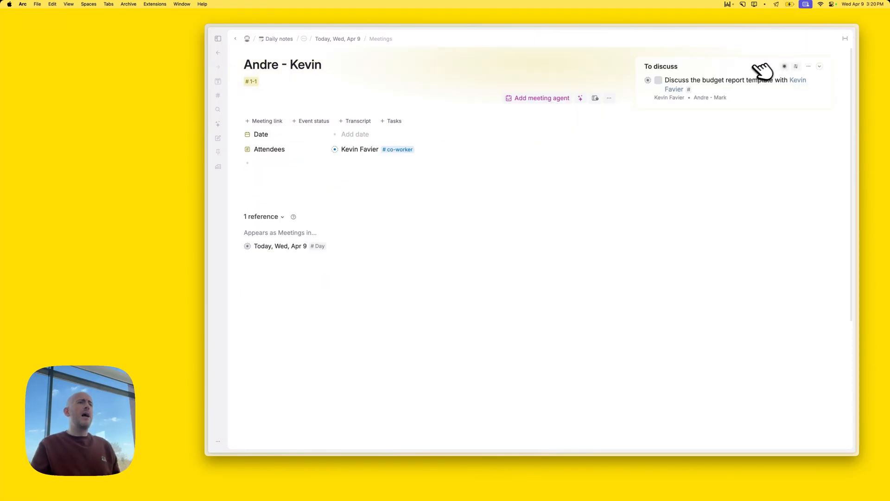
click(349, 162)
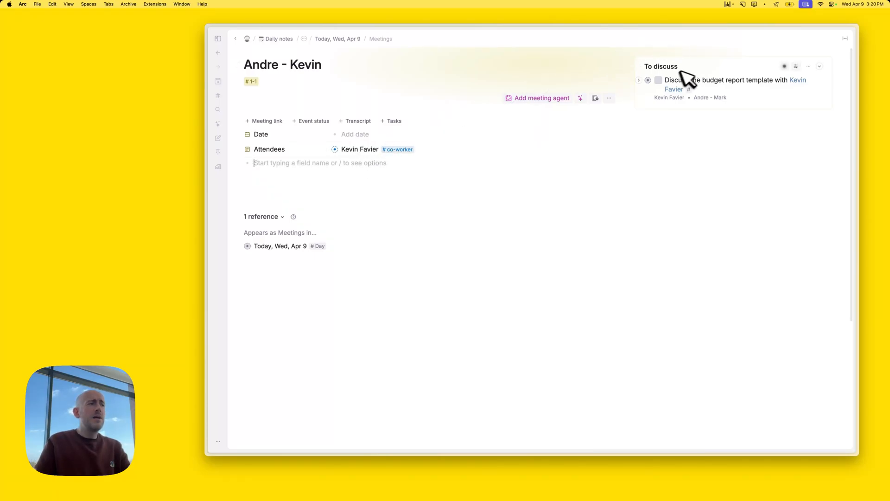
click(353, 149)
key(BackSpace)
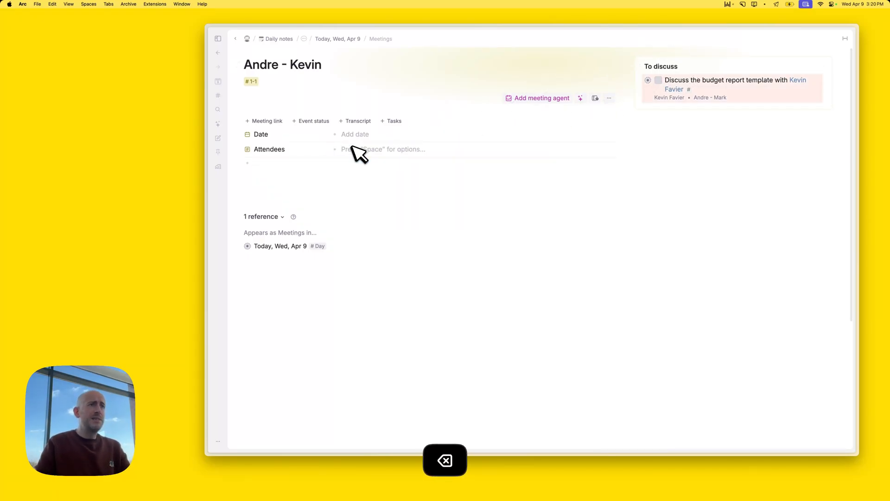
text(kev)
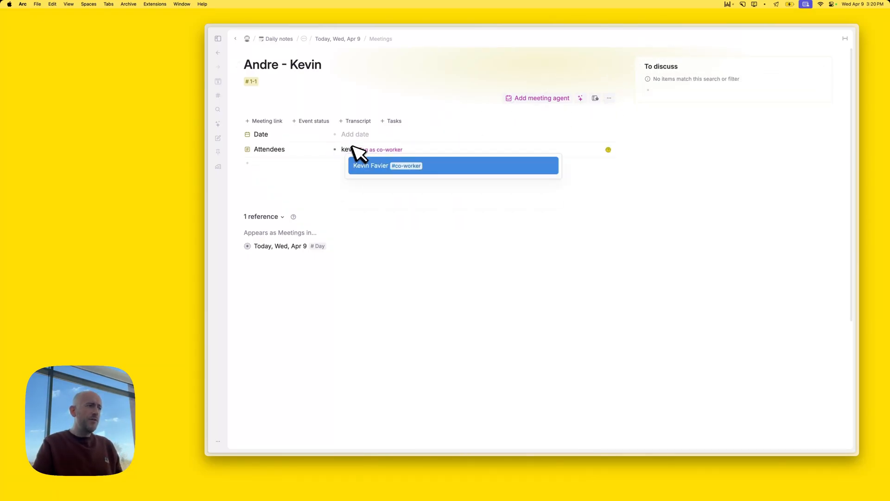
key(Return)
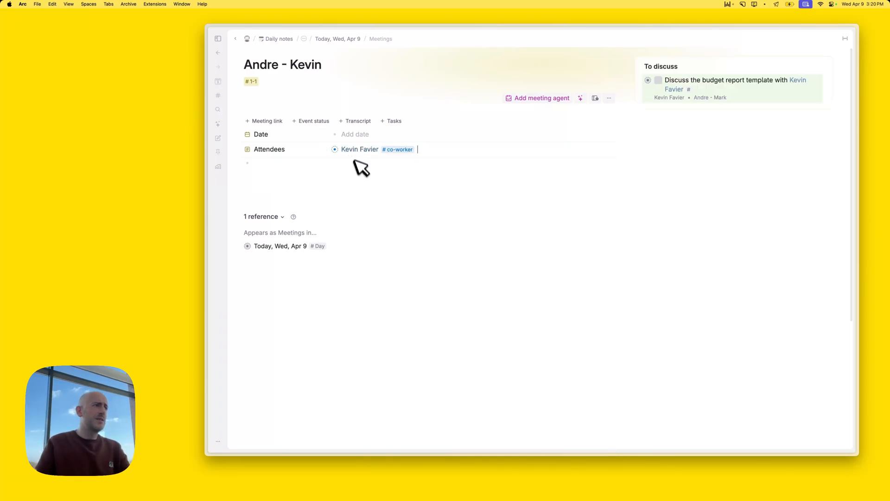
key(Down)
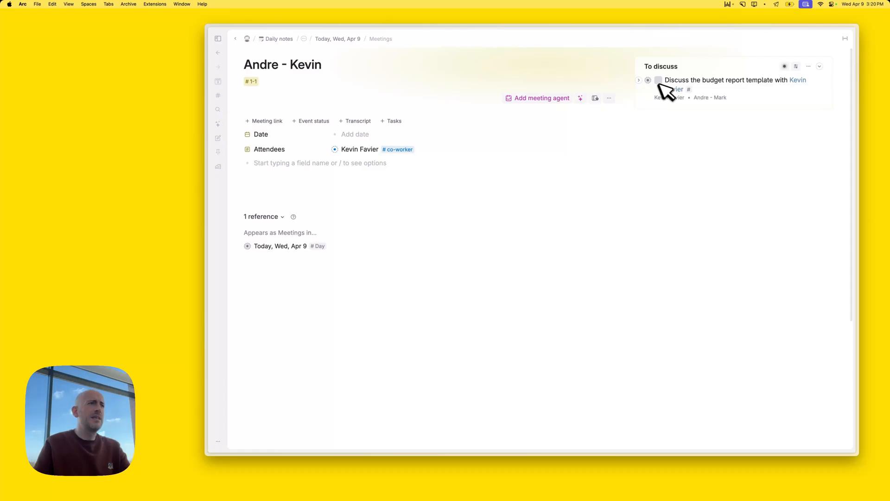
Open the #meeting tag's configuration from #1-1's Building blocks, closing the #1-1 settings
click(254, 81)
click(278, 130)
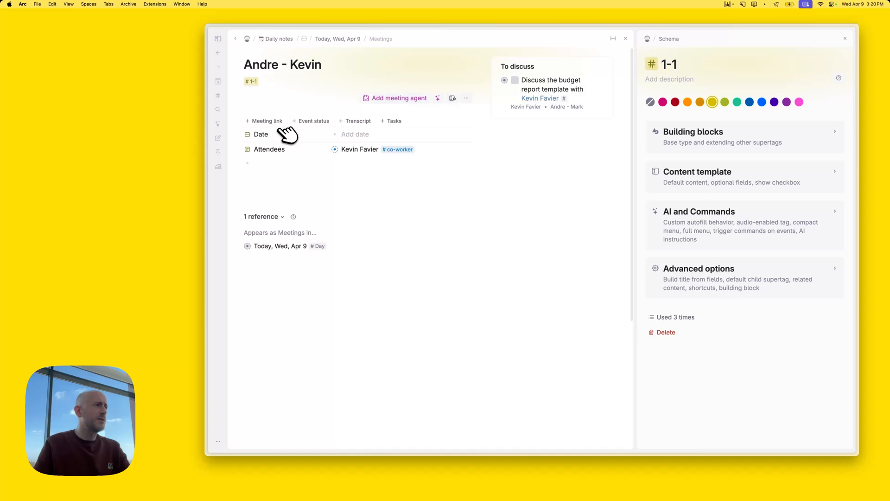
click(718, 145)
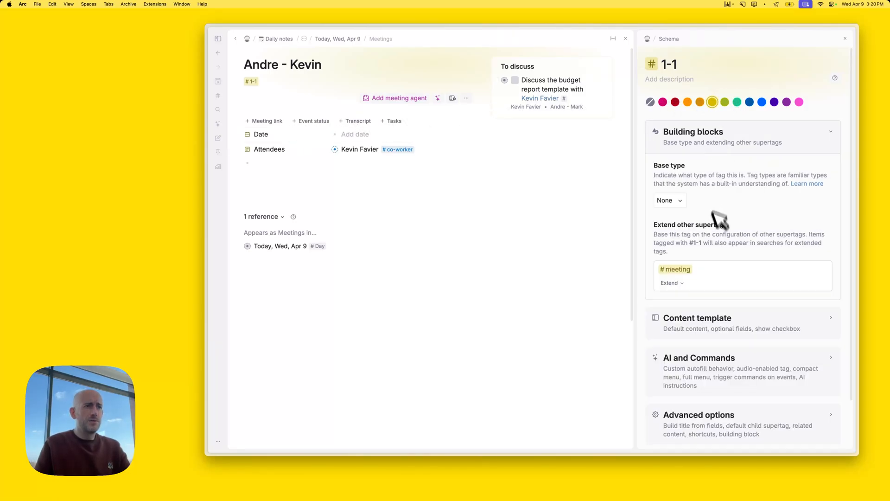
click(681, 270)
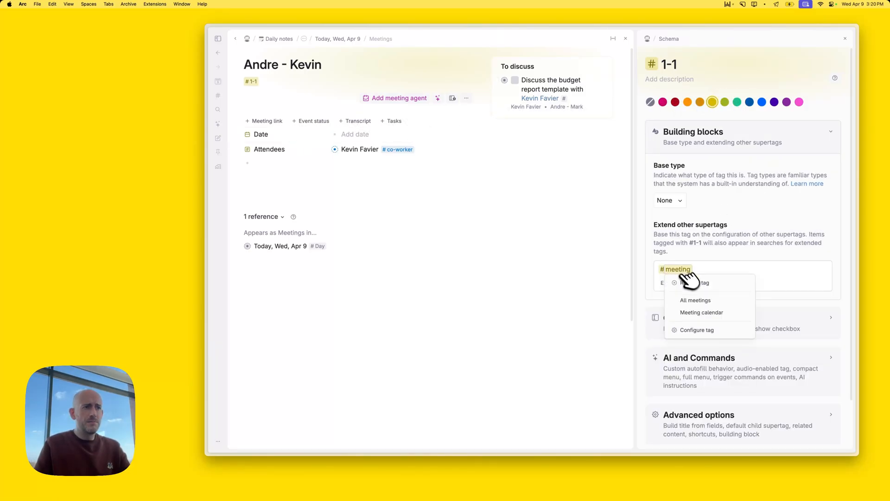
click(717, 332)
click(635, 37)
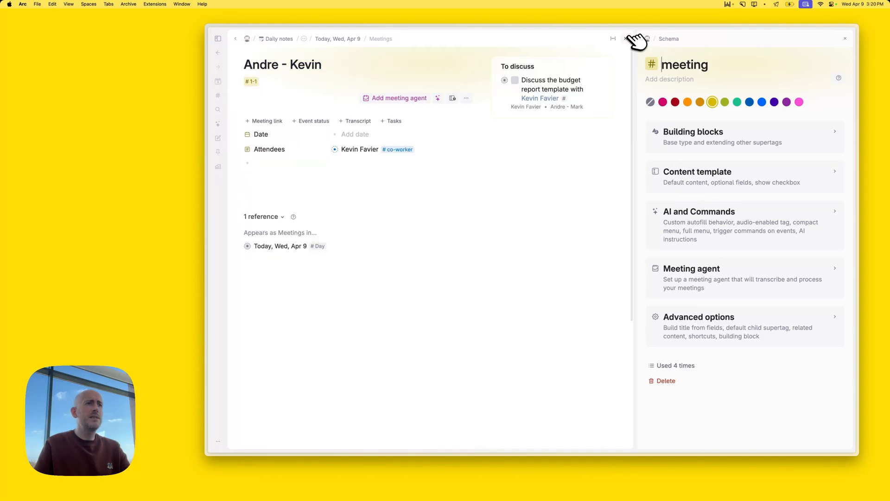
Uncheck Discuss with and Discuss during in To discuss's display fields, then close the settings
click(735, 312)
scroll(735, 312, down, 7)
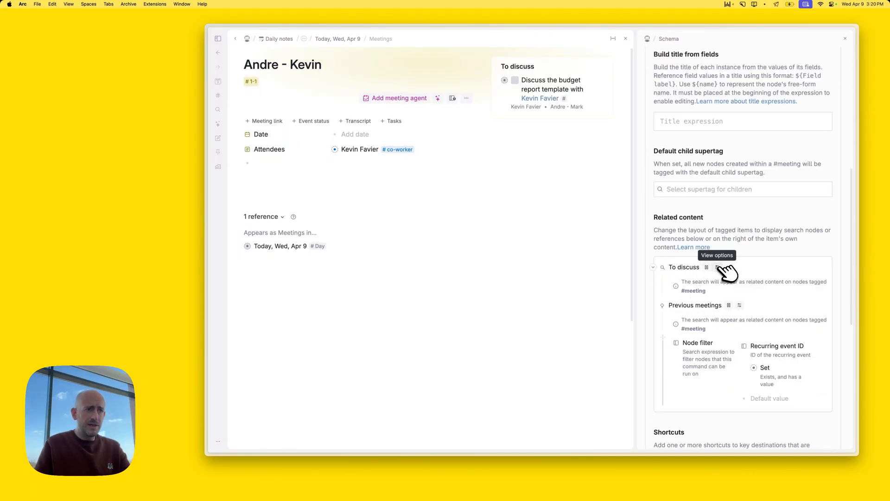
click(717, 267)
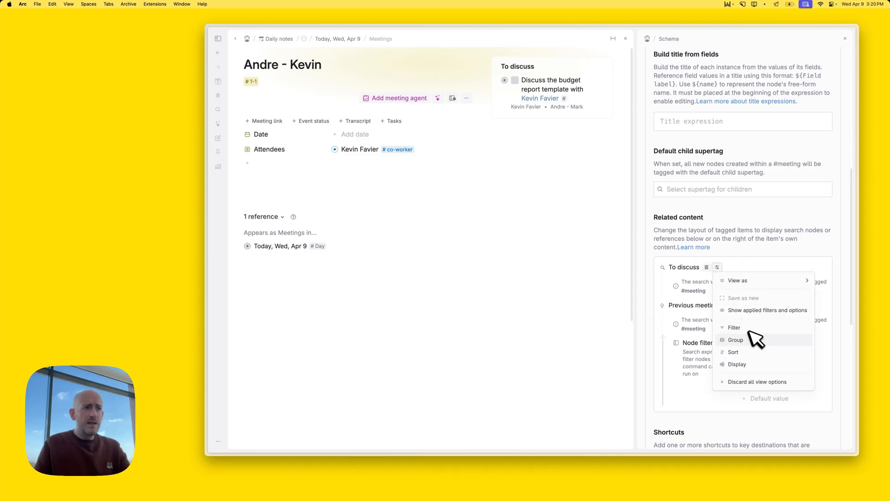
click(737, 364)
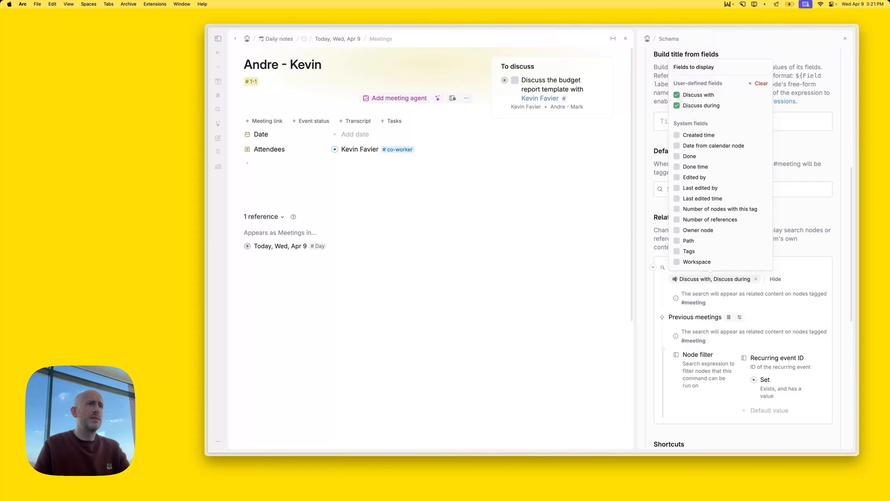
click(677, 95)
click(677, 106)
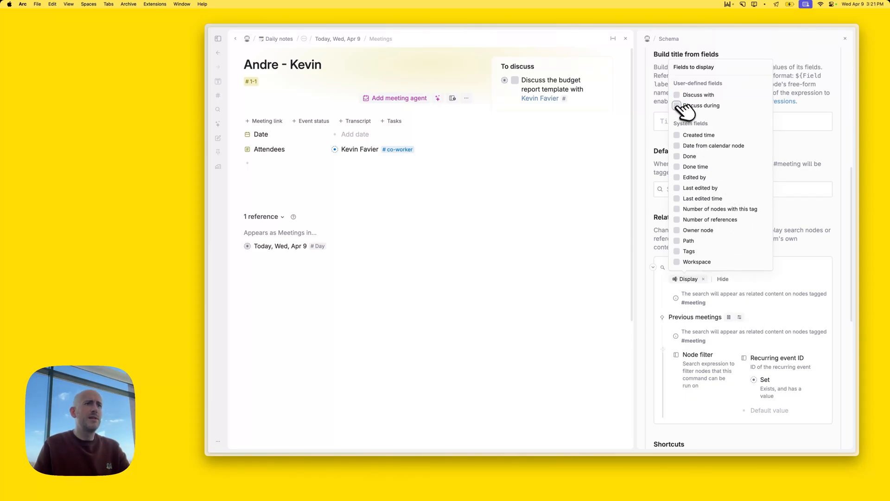
click(805, 84)
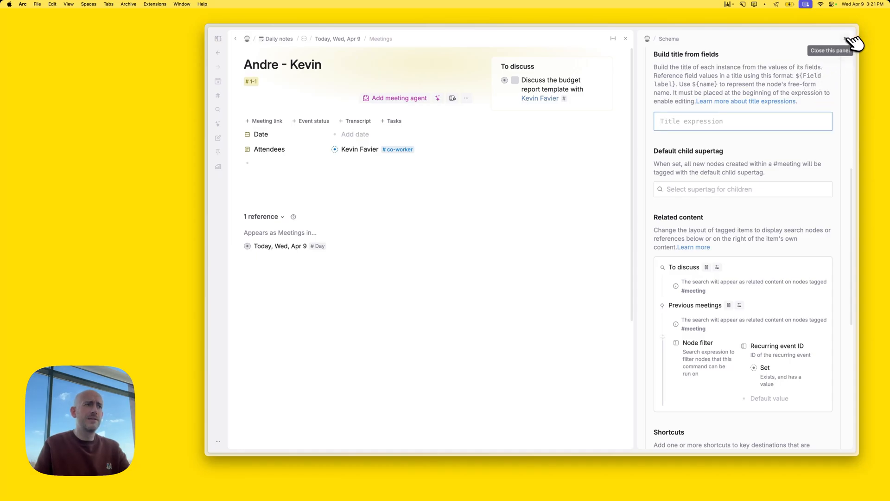
click(848, 39)
mouse_move(240, 186)
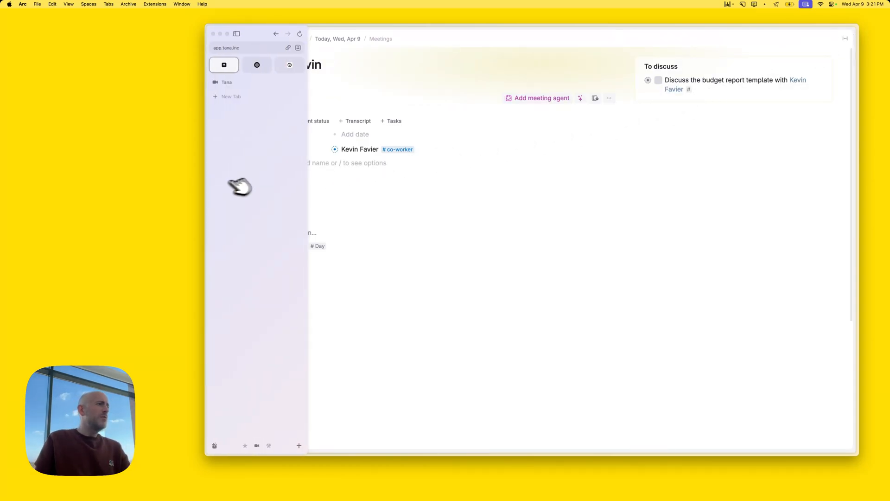
click(346, 173)
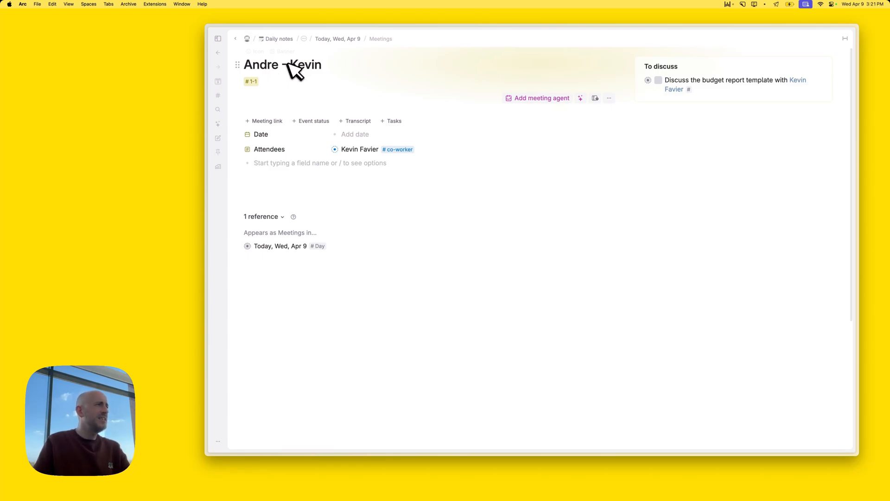
double_click(269, 66)
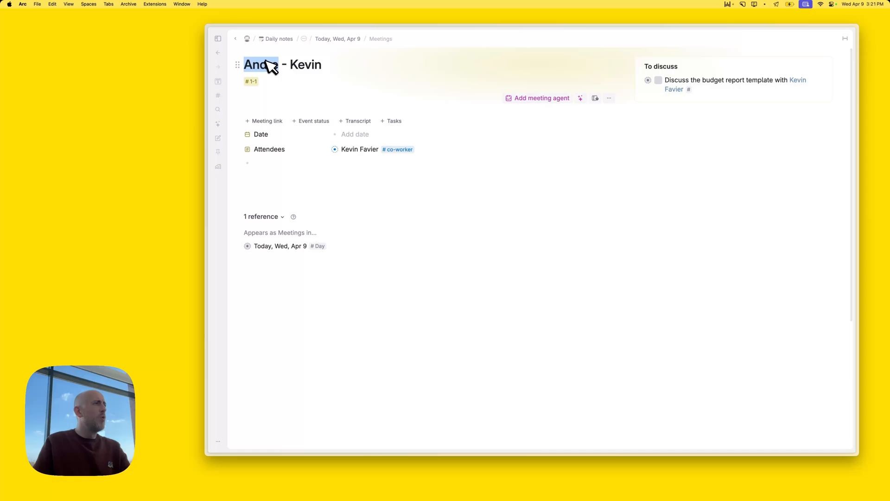
double_click(309, 69)
double_click(275, 67)
triple_click(274, 64)
click(328, 64)
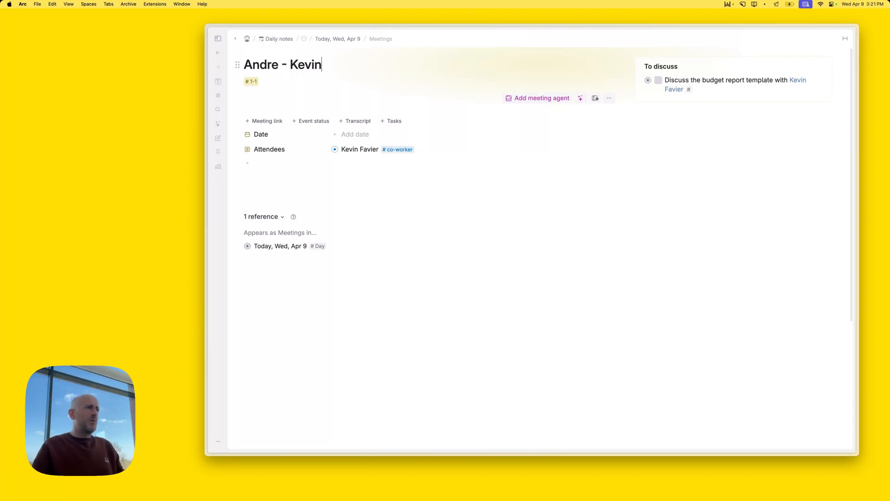
Set the #1-1 tag's Build title from fields expression to '1-1 with ${Attendees}'
click(254, 82)
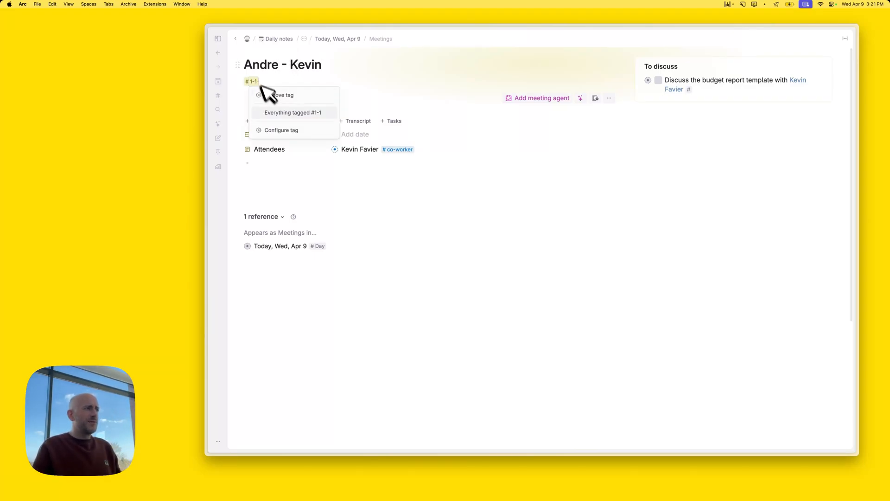
click(278, 130)
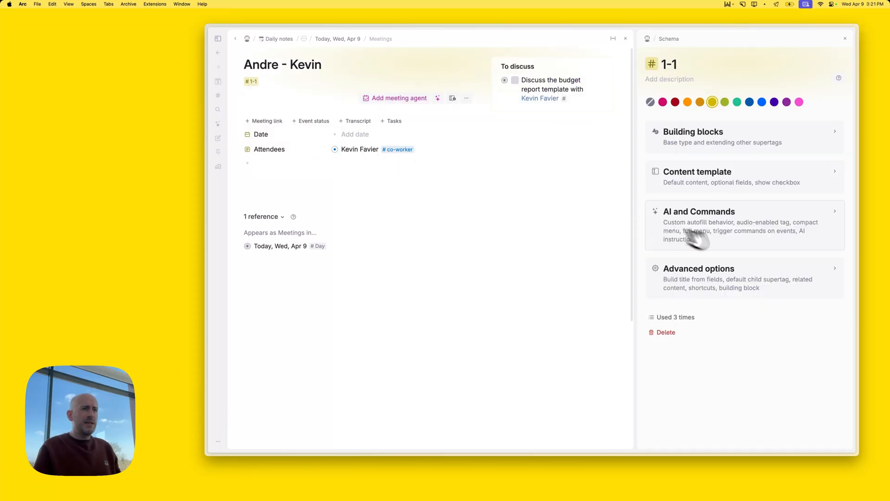
click(723, 265)
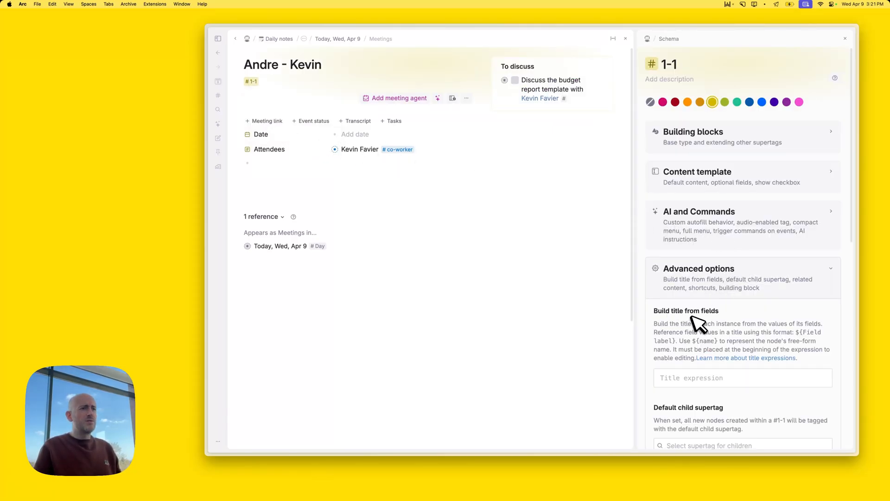
click(681, 378)
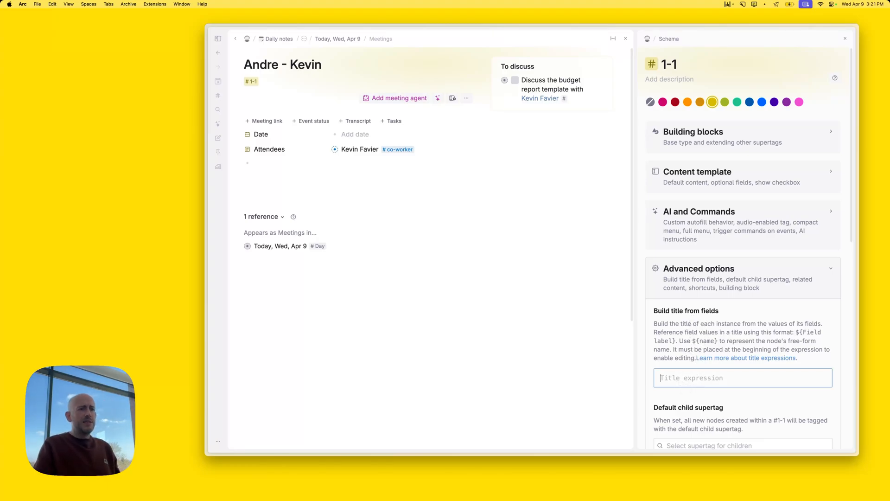
text(1-1 with)
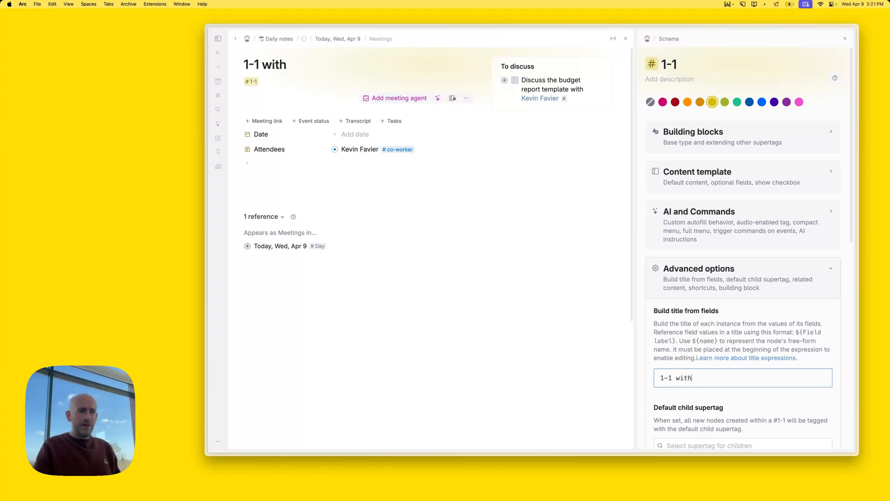
text( $)
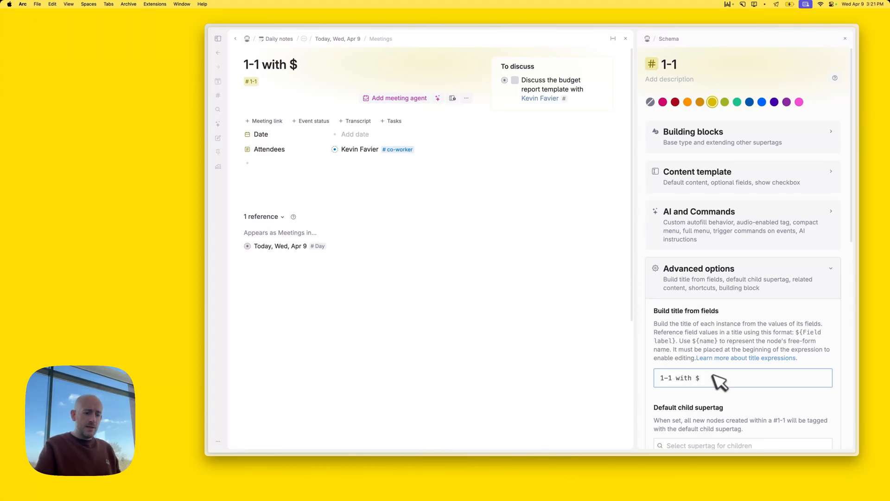
text({Att)
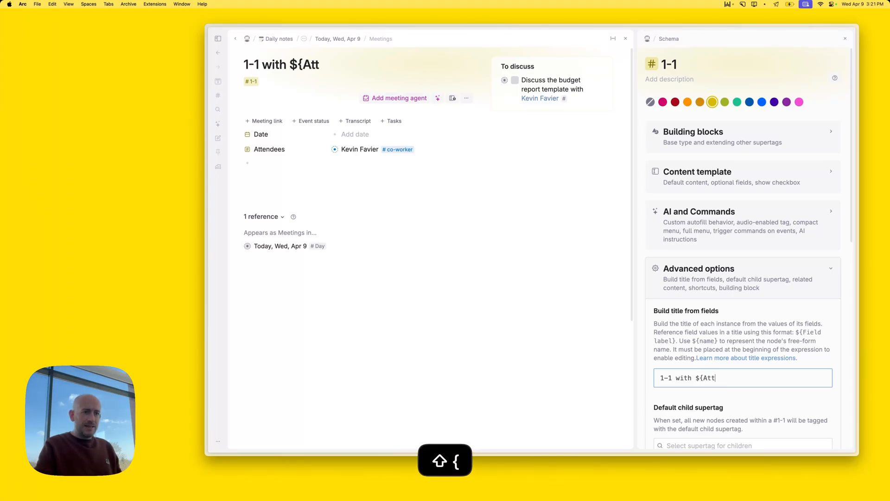
text(endees)
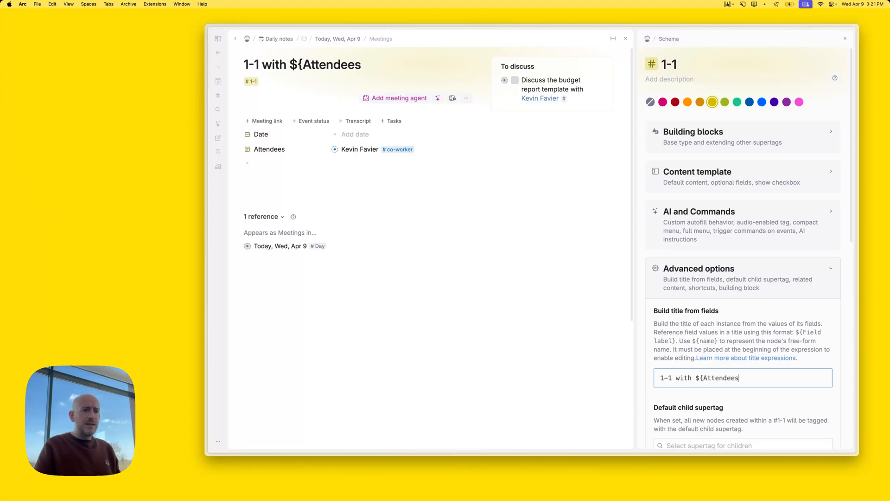
text(})
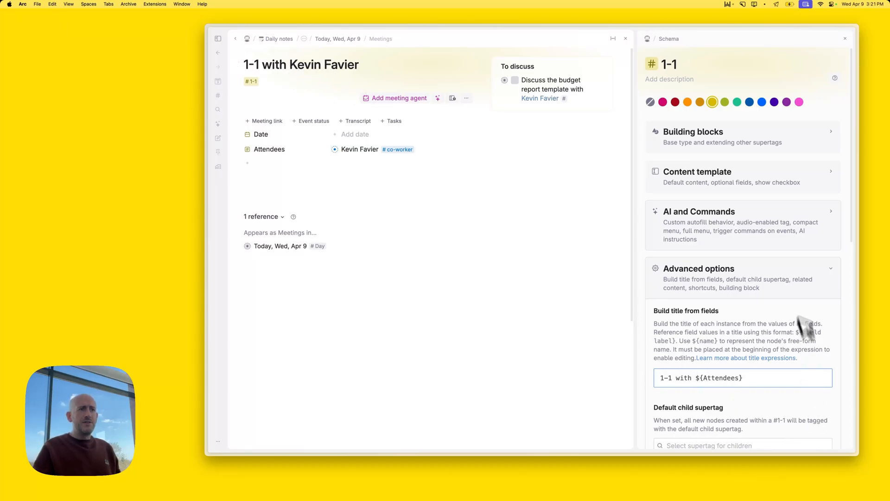
Close the 1-1 schema settings, return to today's note, and expand the last 1-1 meeting
click(846, 38)
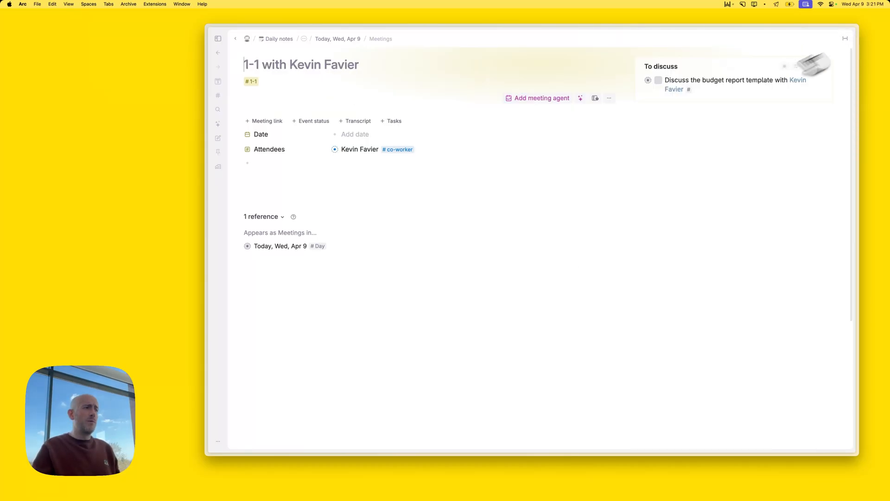
click(356, 39)
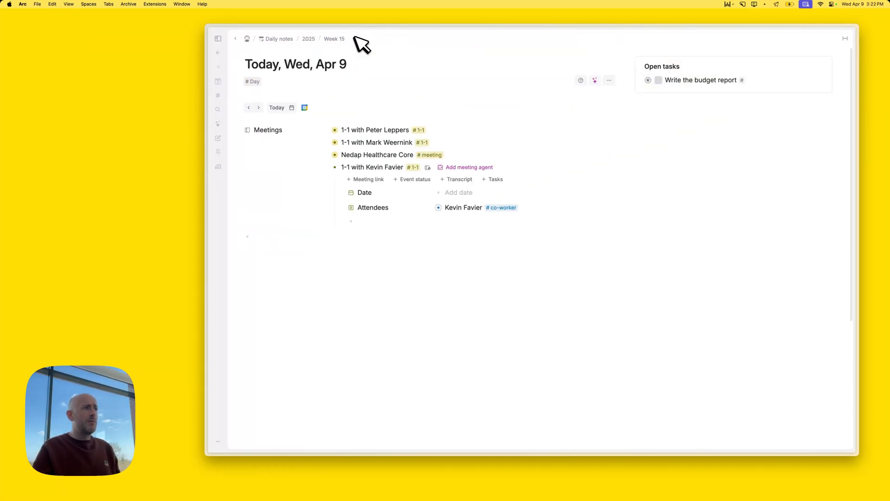
click(328, 167)
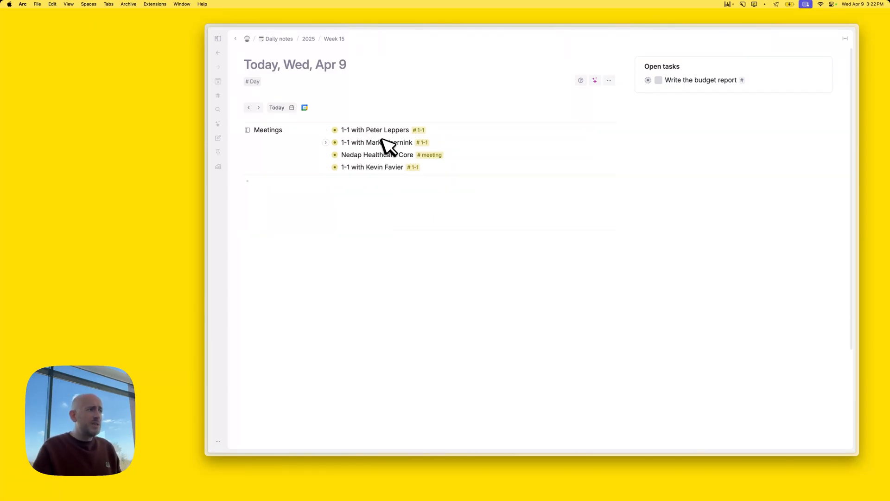
drag(366, 129, 370, 130)
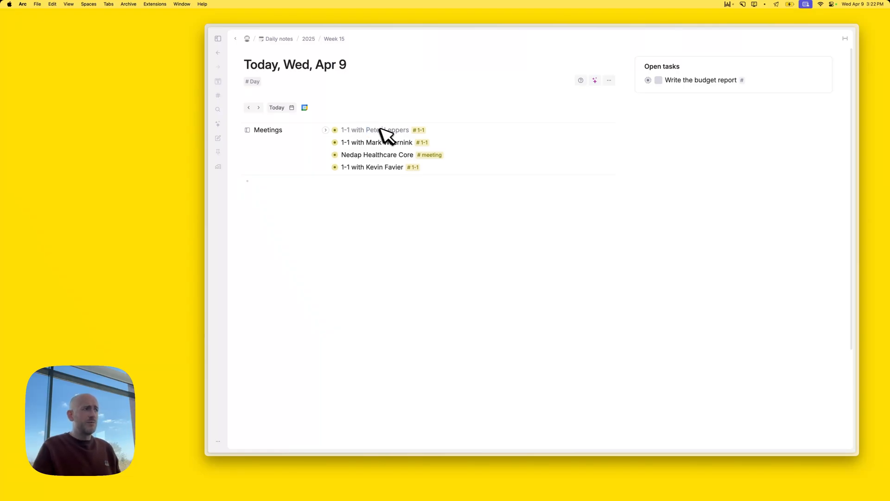
click(326, 167)
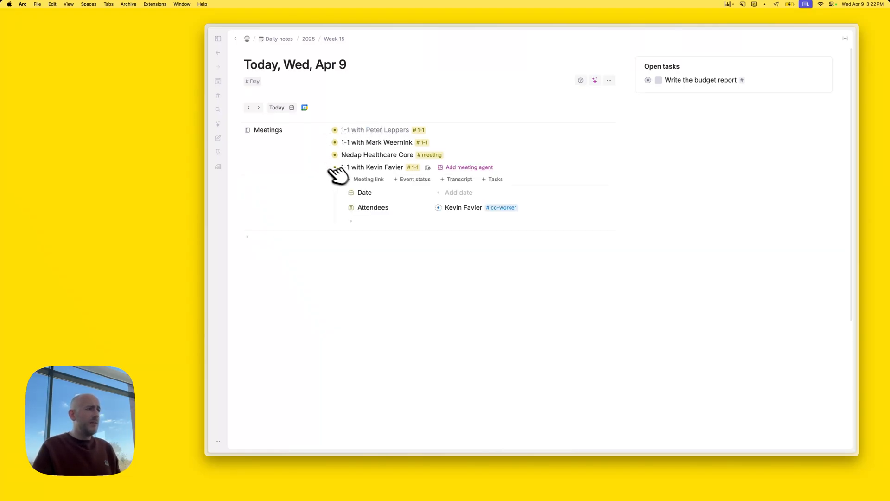
Switch the meeting's attendee to another co-worker, restore the original one, and collapse the meeting
click(462, 208)
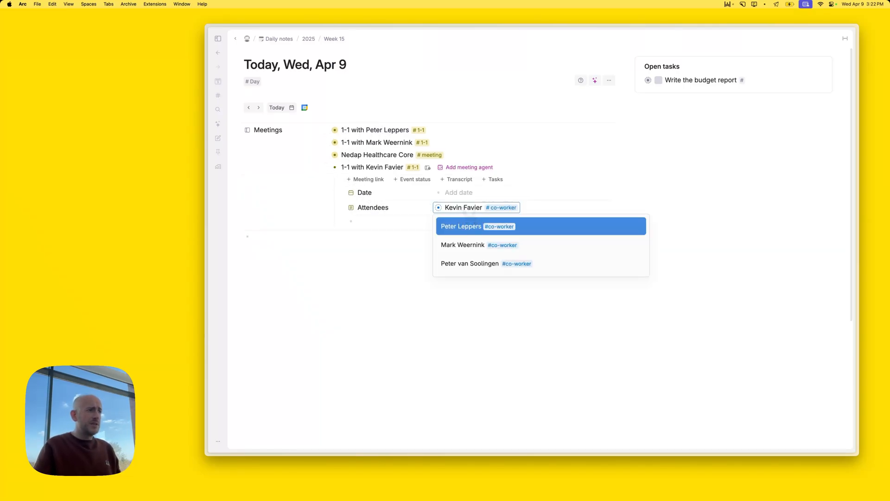
key(Down)
key(Return)
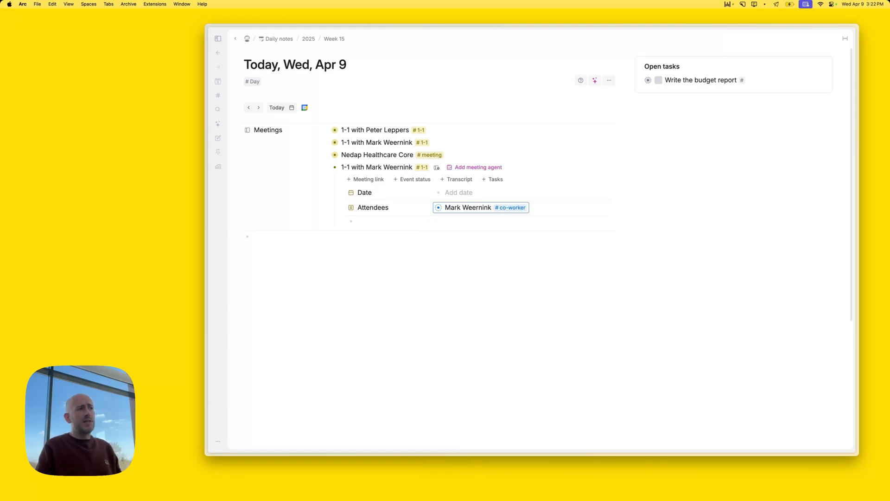
key(Up)
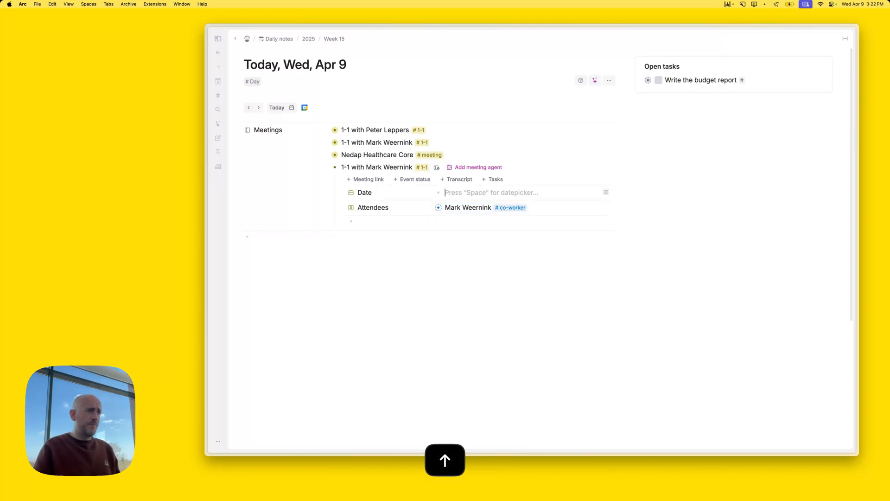
key(Down)
key(BackSpace)
text(kev)
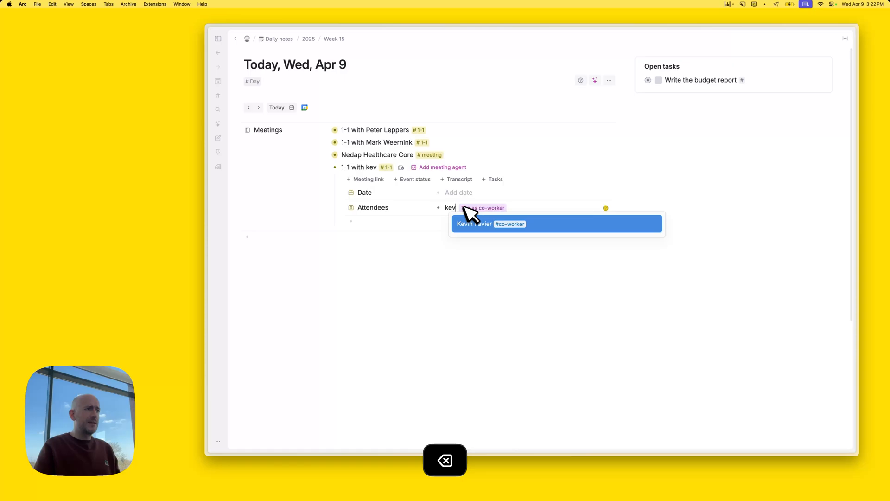
key(Return)
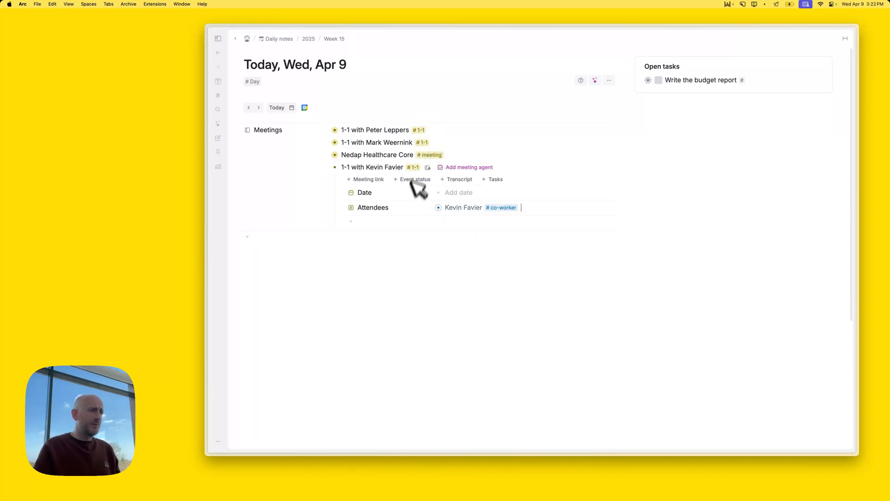
click(326, 167)
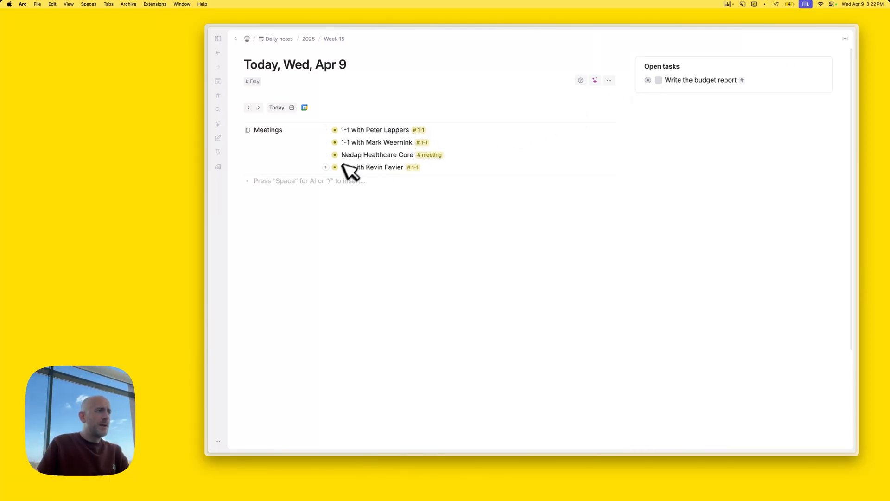
mouse_move(336, 169)
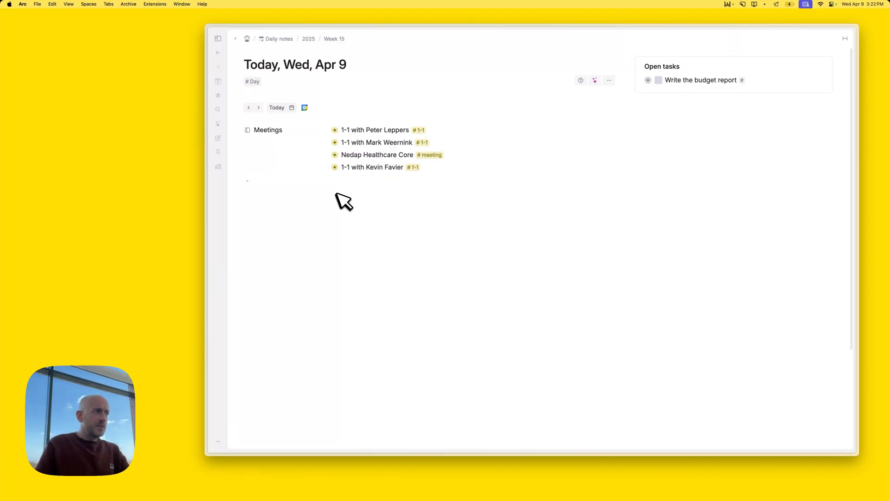
On tomorrow's daily note, make the Meetings field take options from the #meeting supertag
click(260, 108)
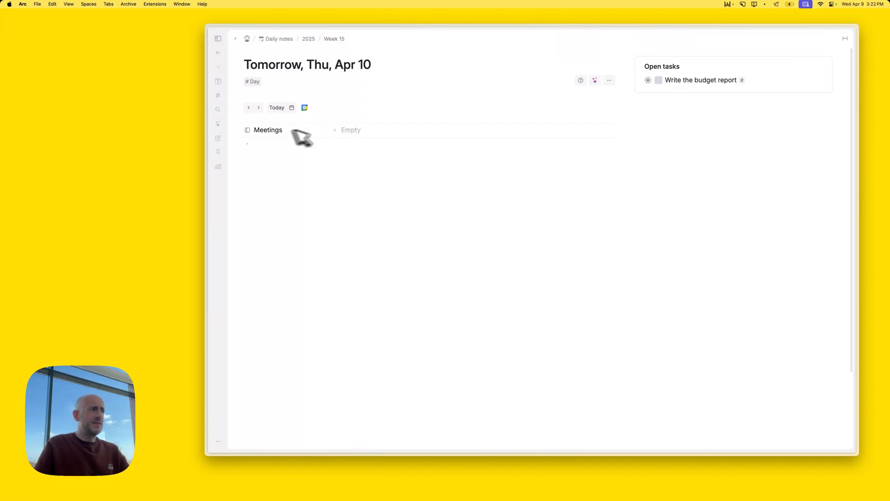
click(248, 129)
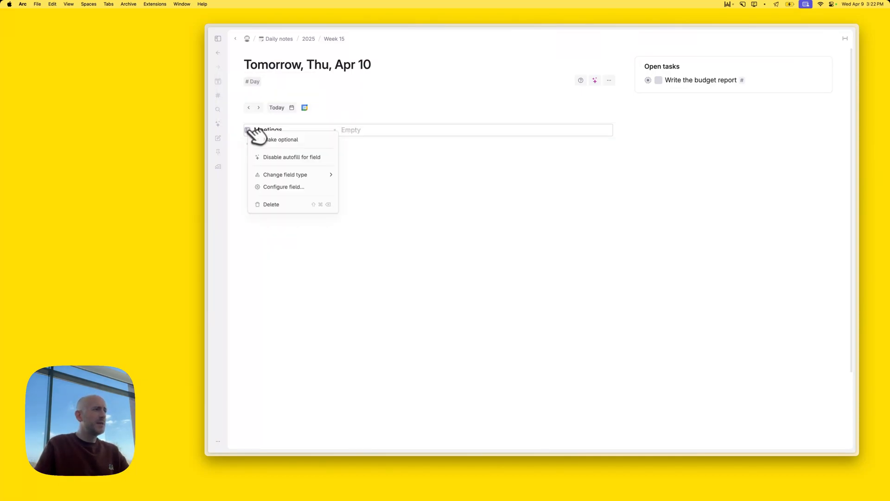
click(291, 186)
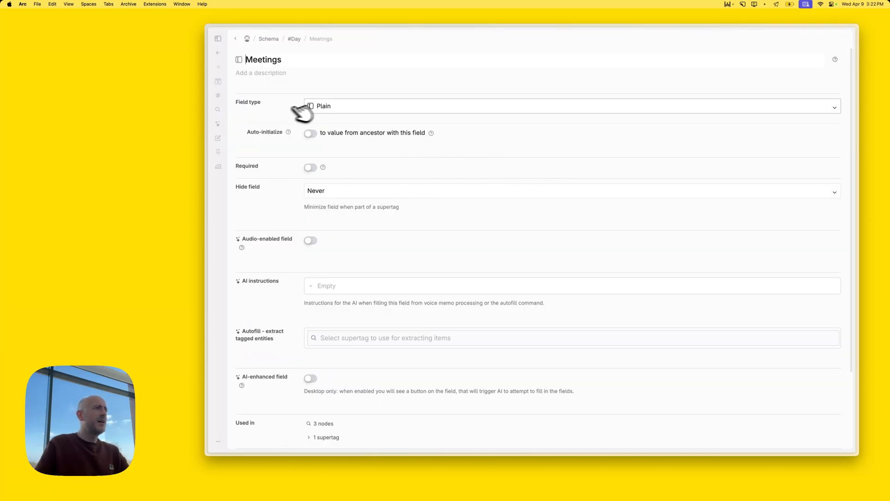
click(320, 107)
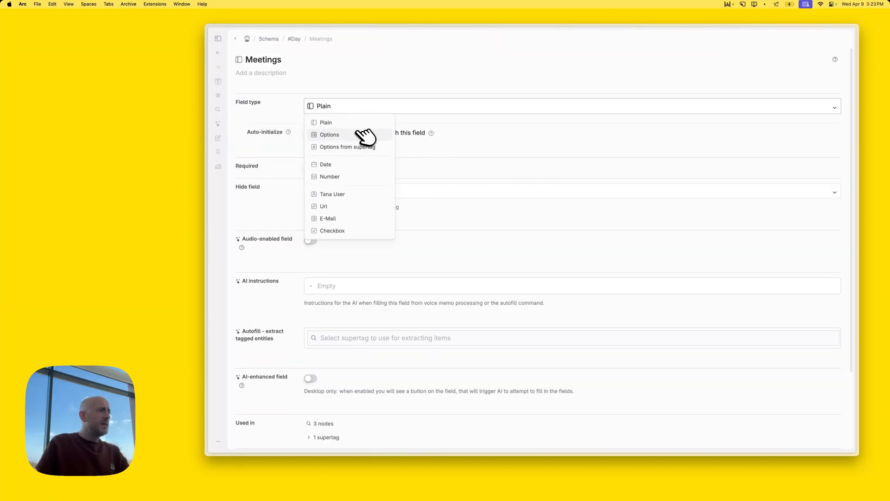
click(366, 147)
click(353, 133)
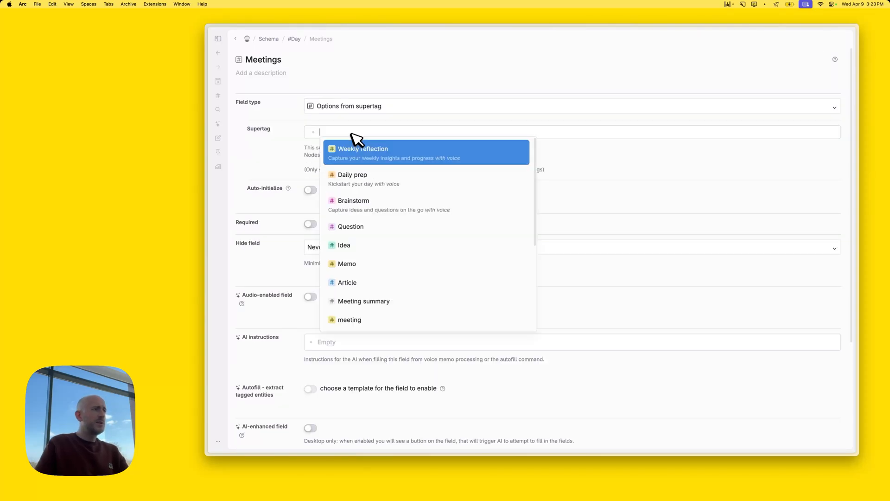
text(meet)
click(343, 149)
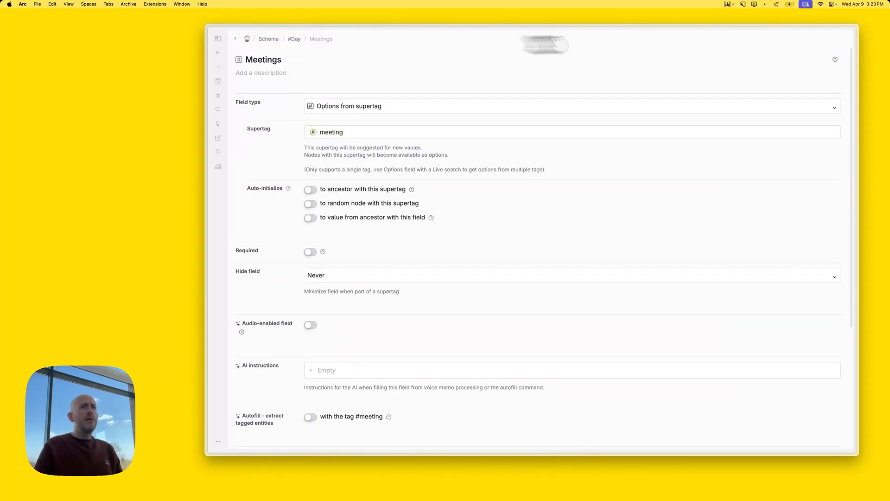
Add a new #1-1 meeting under Meetings in tomorrow's daily note
click(236, 39)
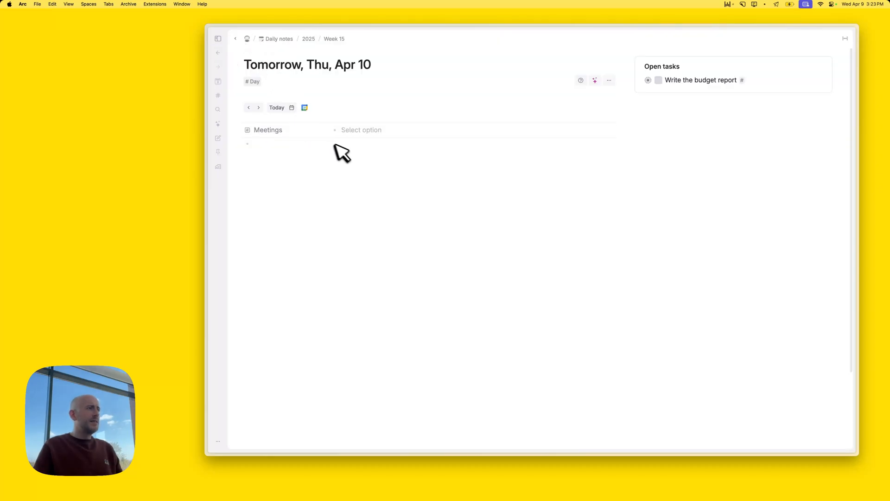
click(351, 133)
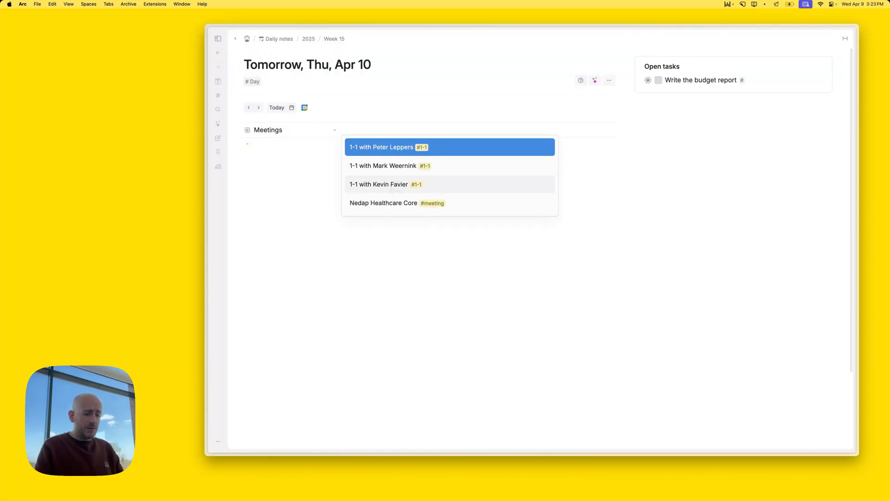
text(1-1 with)
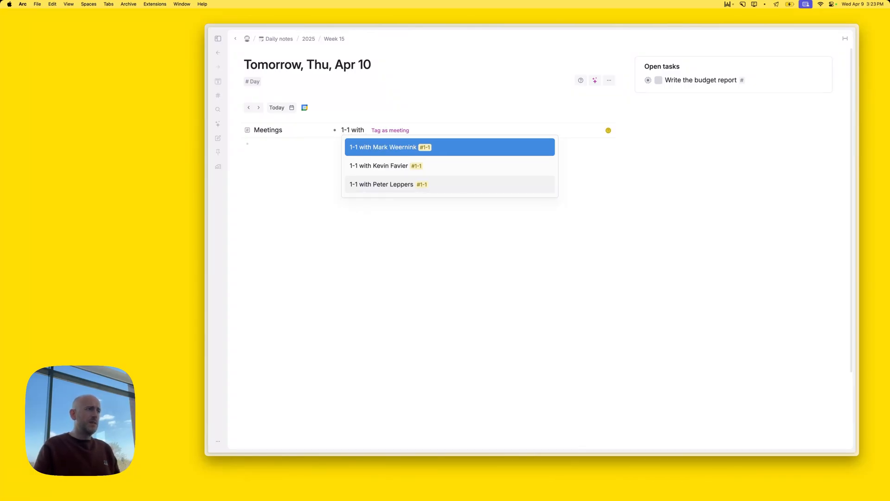
key(super+shift+Left)
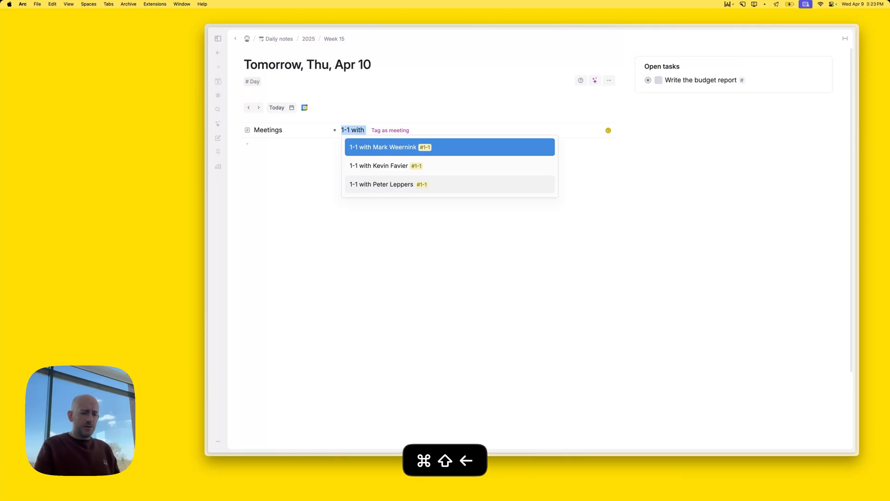
key(BackSpace)
text(- #1-1)
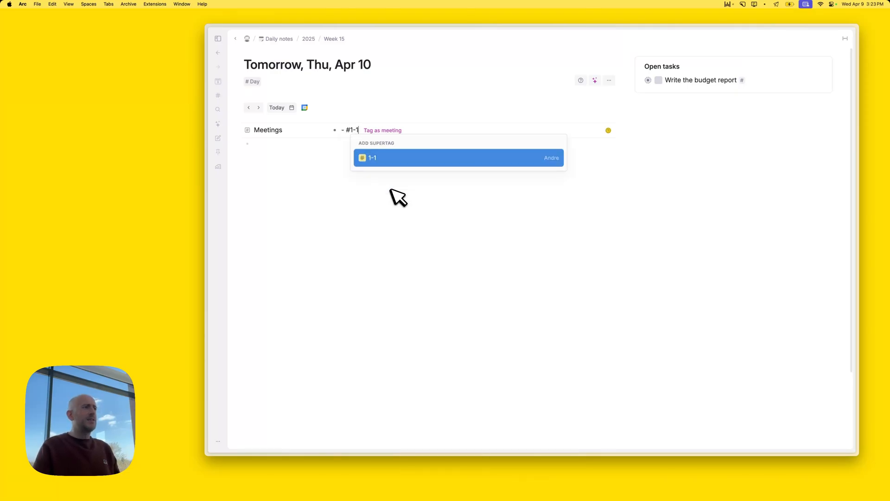
key(Return)
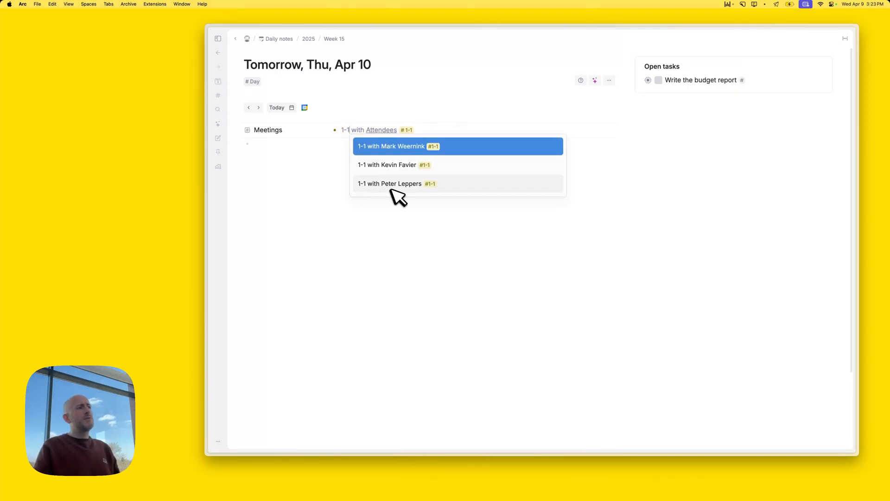
click(336, 145)
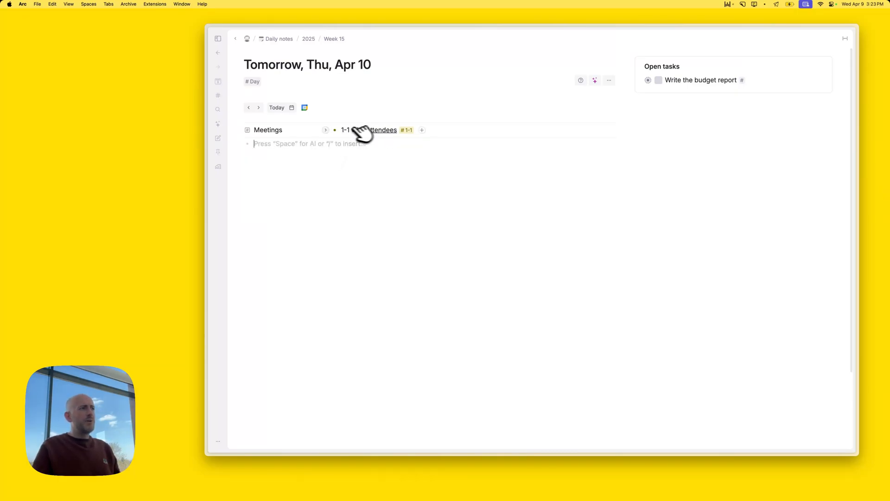
Set a co-worker as the new 1-1 meeting's attendee, then collapse it
click(326, 130)
click(465, 170)
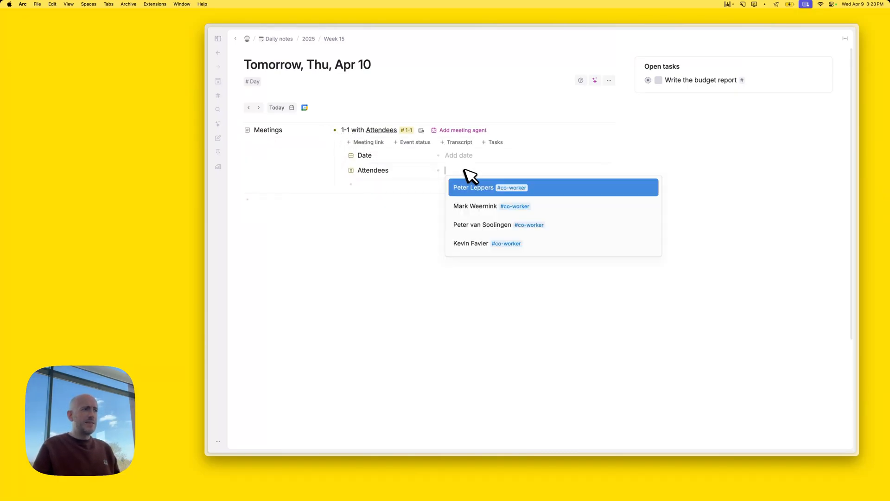
text(pet)
key(Down)
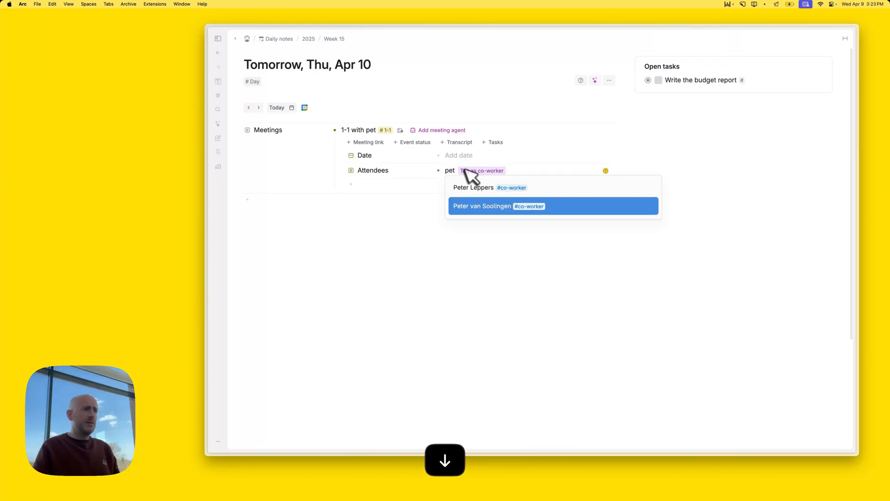
key(Return)
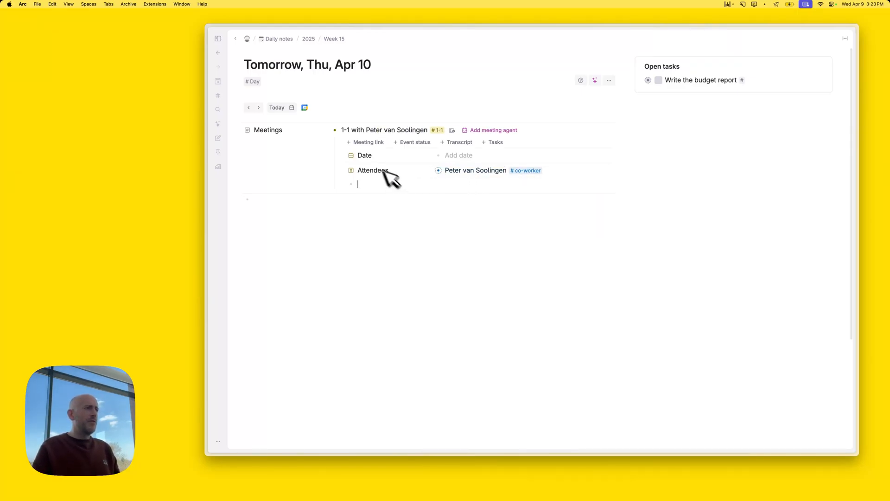
click(326, 130)
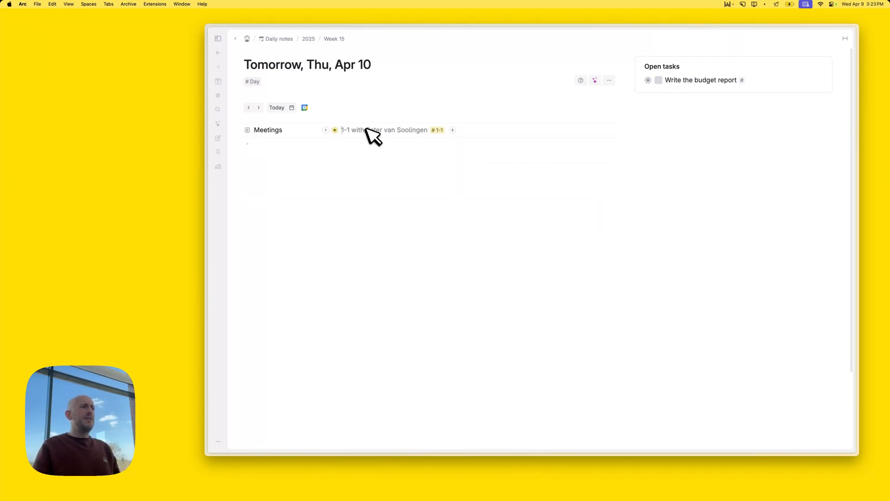
key(super+Right)
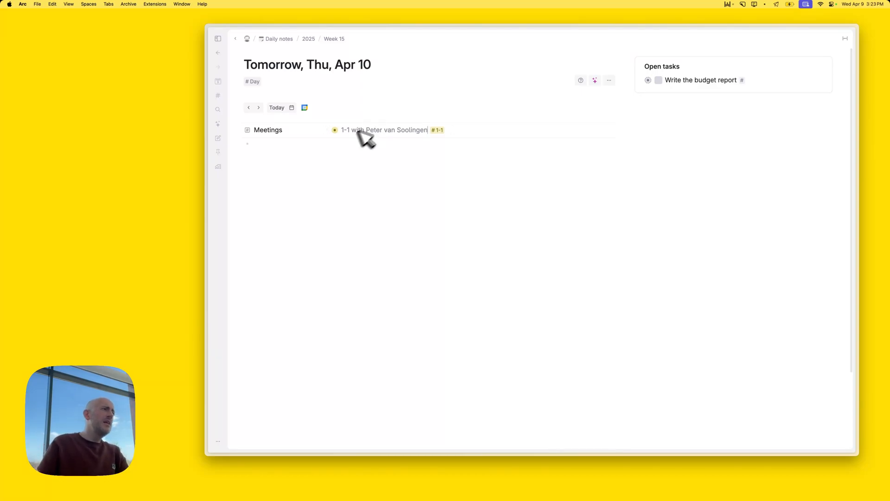
click(312, 153)
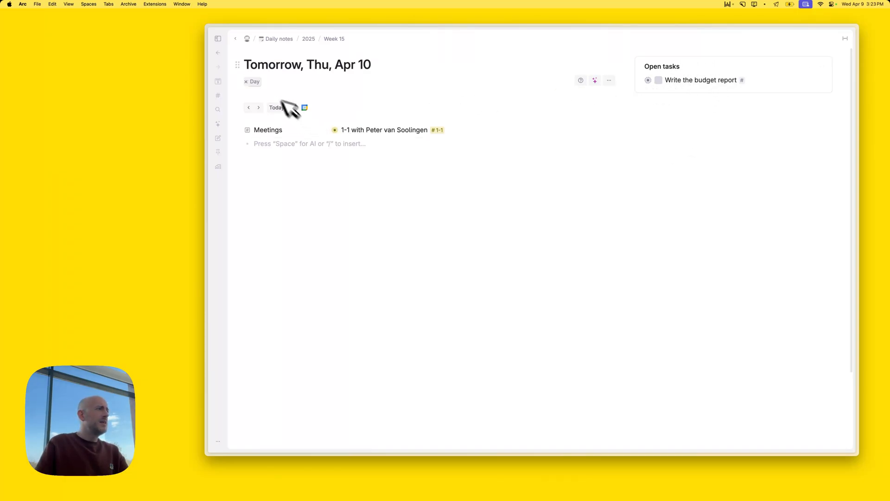
Unpin Welcome to Tana!, meeting, Article, Memo, Brainstorm, Daily prep and Weekly reflection from the sidebar
click(218, 39)
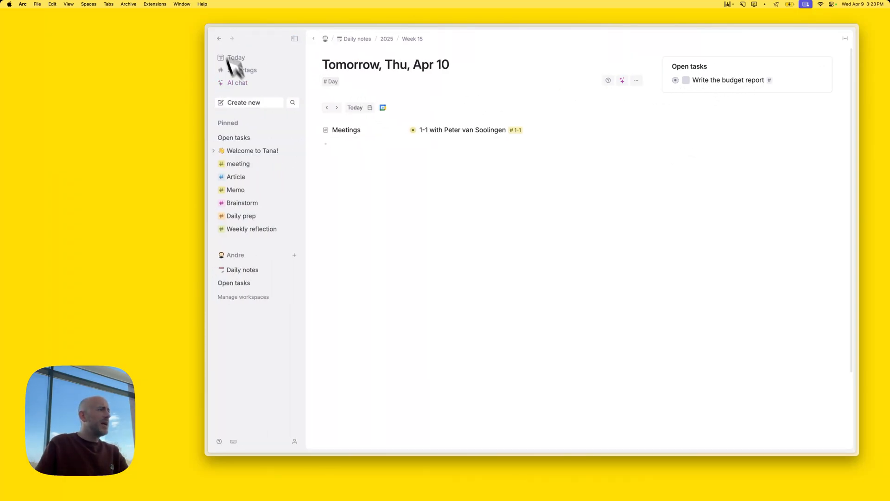
right_click(248, 152)
click(253, 196)
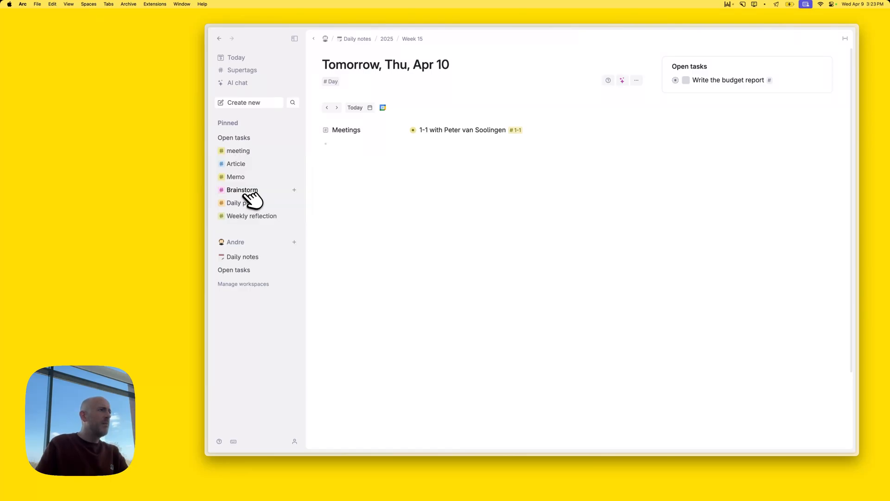
right_click(244, 151)
click(257, 195)
right_click(251, 152)
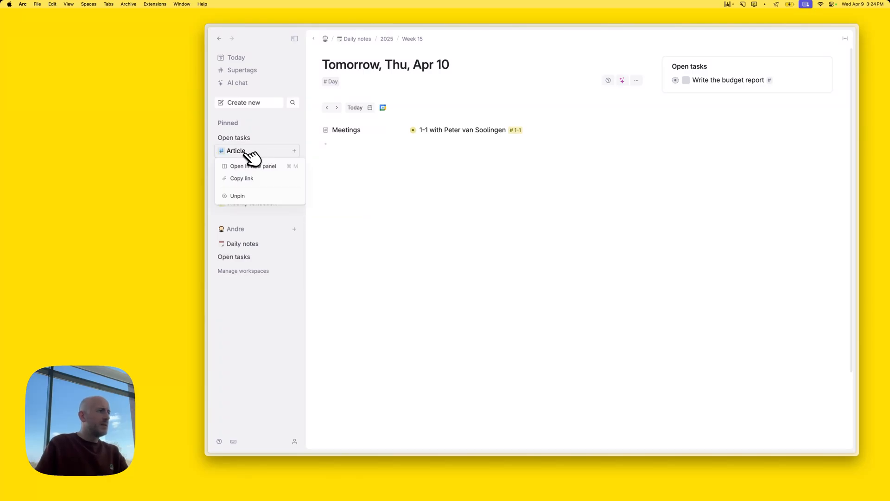
click(257, 195)
right_click(247, 151)
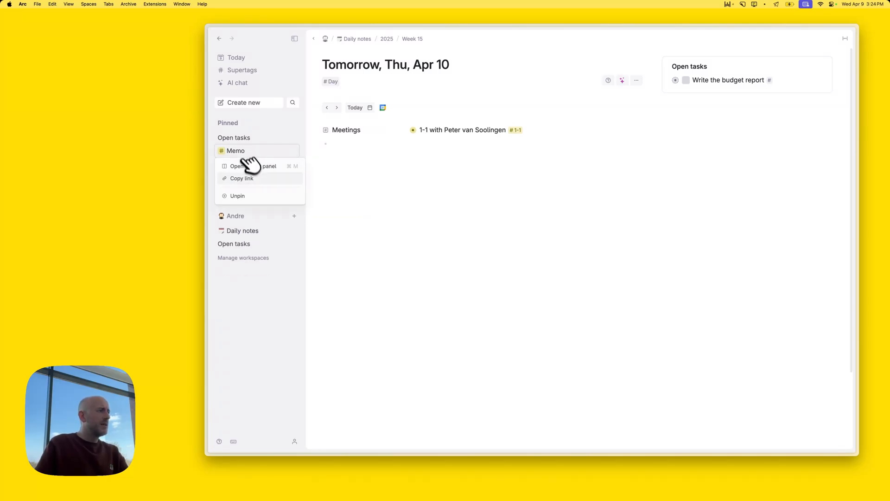
click(249, 195)
right_click(250, 152)
click(251, 195)
right_click(250, 152)
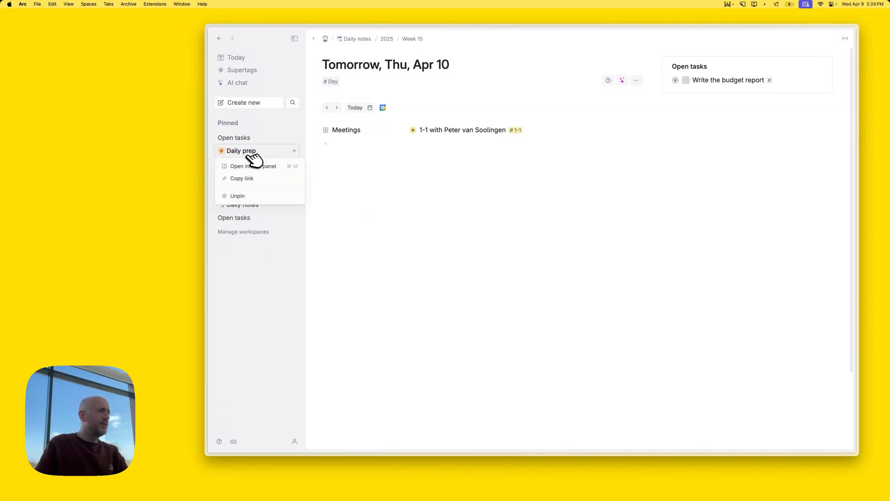
click(255, 195)
right_click(250, 152)
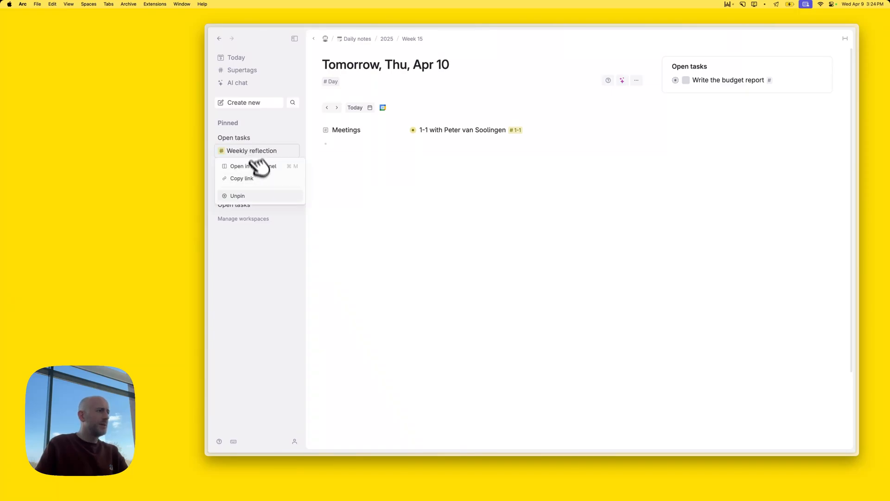
click(252, 195)
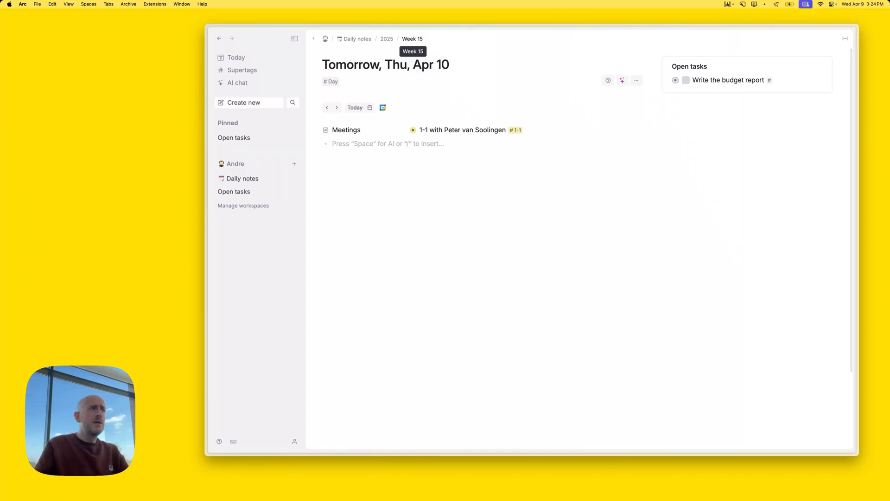
Open the Week 15 note and show the #Week supertag's configuration beside it
click(420, 40)
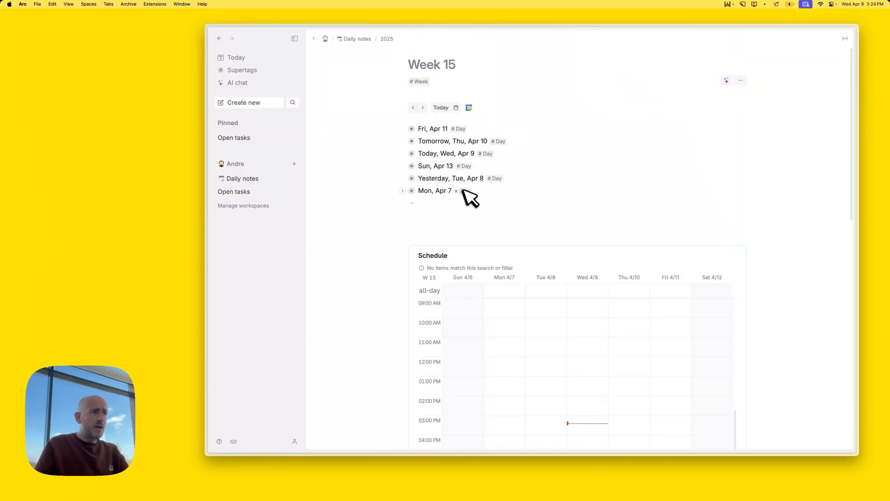
scroll(541, 198, down, 10)
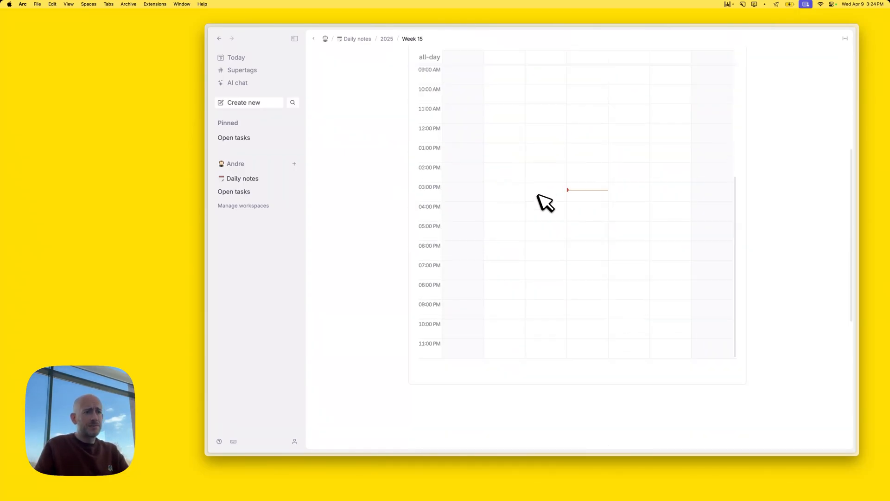
scroll(542, 199, up, 5)
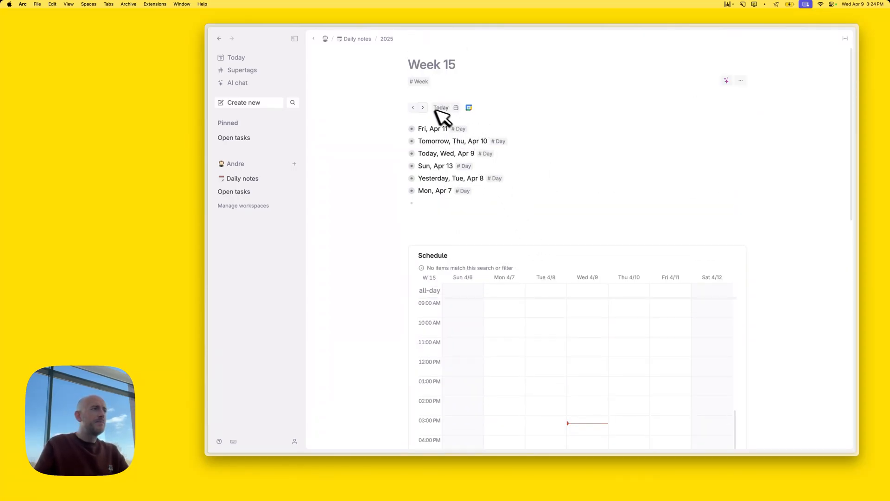
click(423, 82)
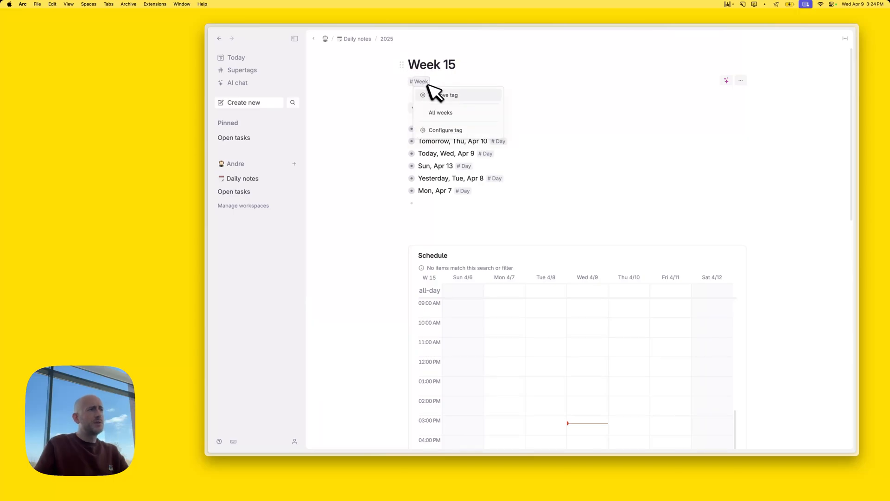
click(445, 130)
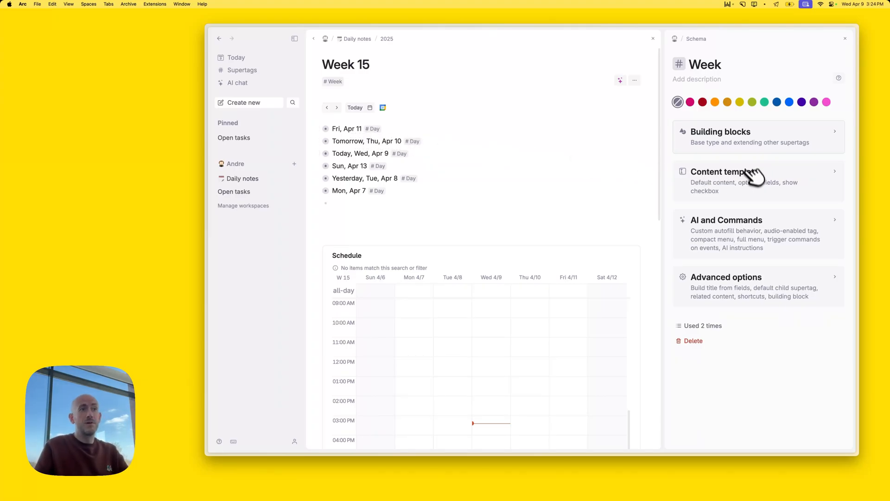
Add an Open tasks reference to the #Week template's default content and expand it on Week 15
click(735, 180)
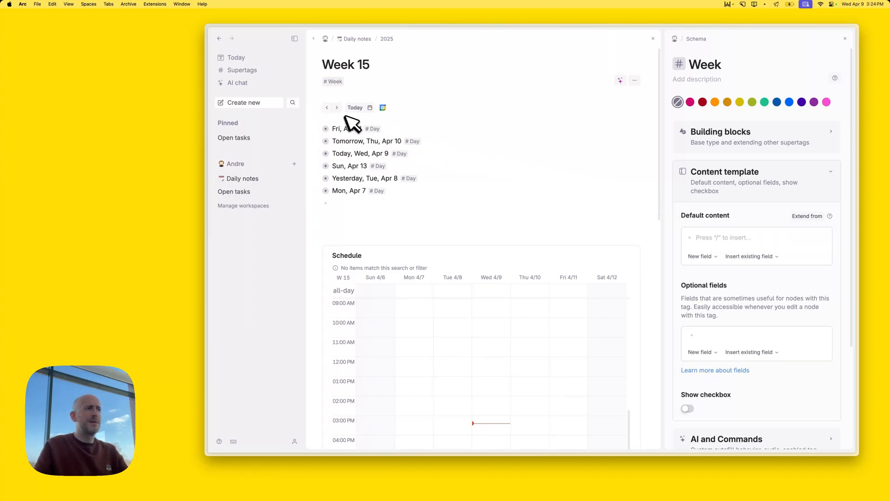
mouse_move(204, 136)
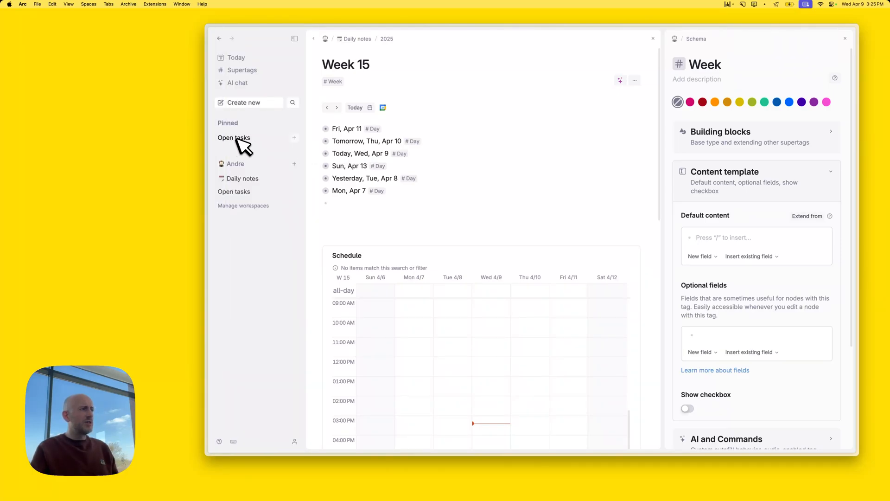
text(@o)
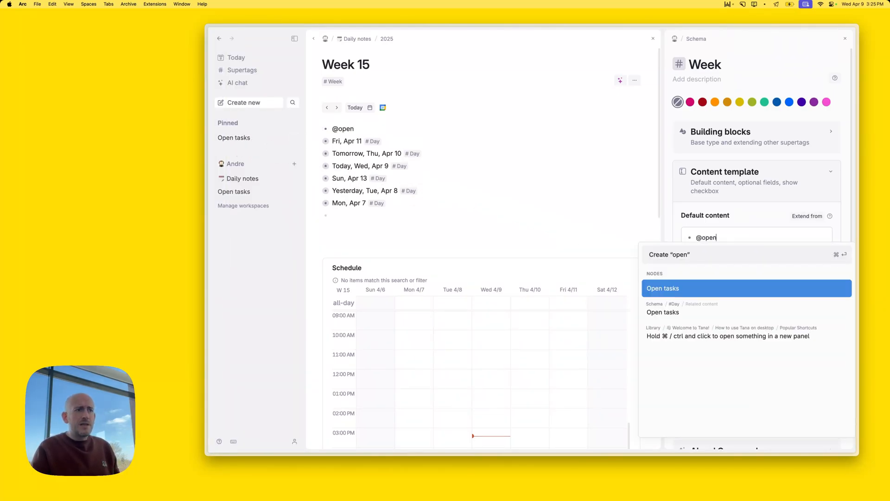
text(pen)
key(Down)
key(Up)
key(Return)
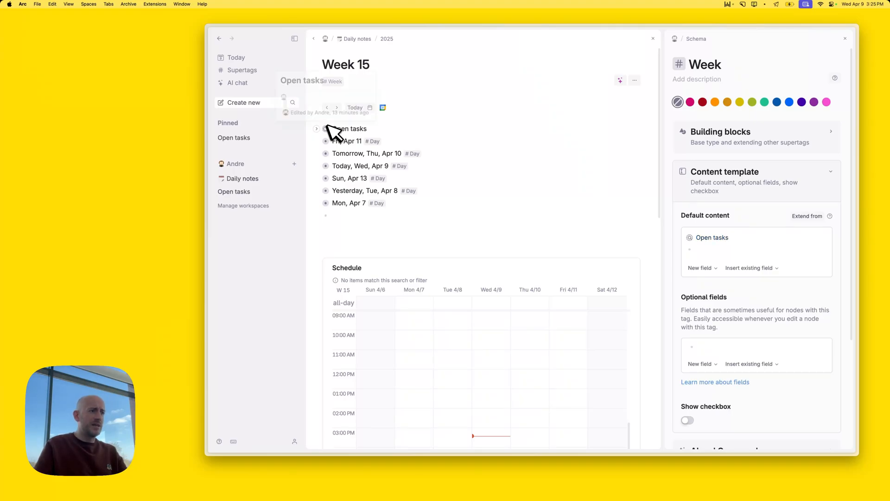
click(845, 38)
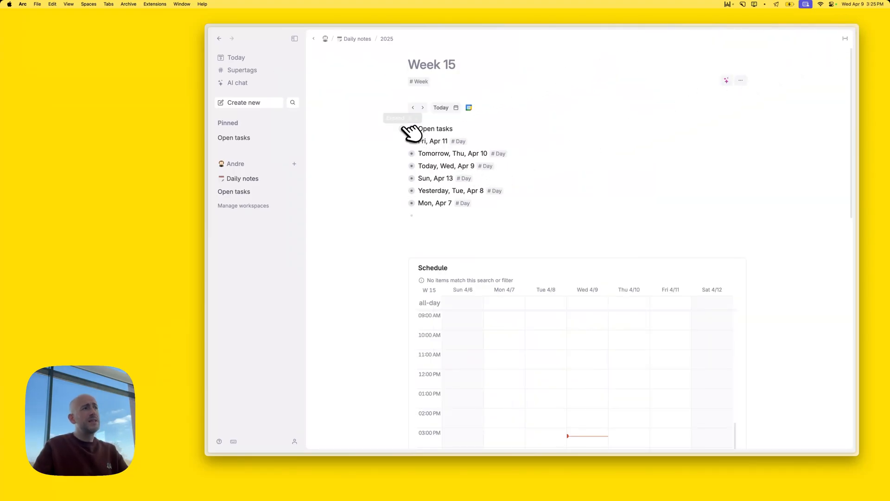
click(402, 128)
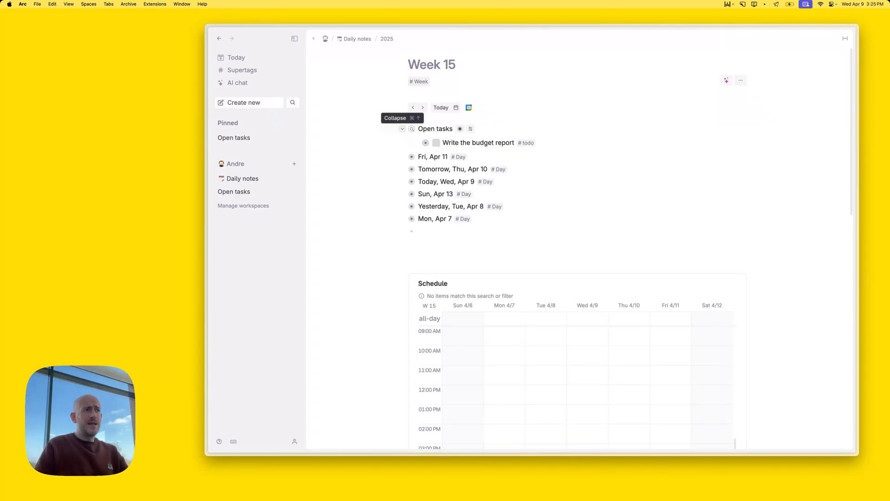
In today's 1-1 meeting, add #todo items 'Write TPA report' and 'Pick up the dry cleaning'
click(237, 57)
click(409, 142)
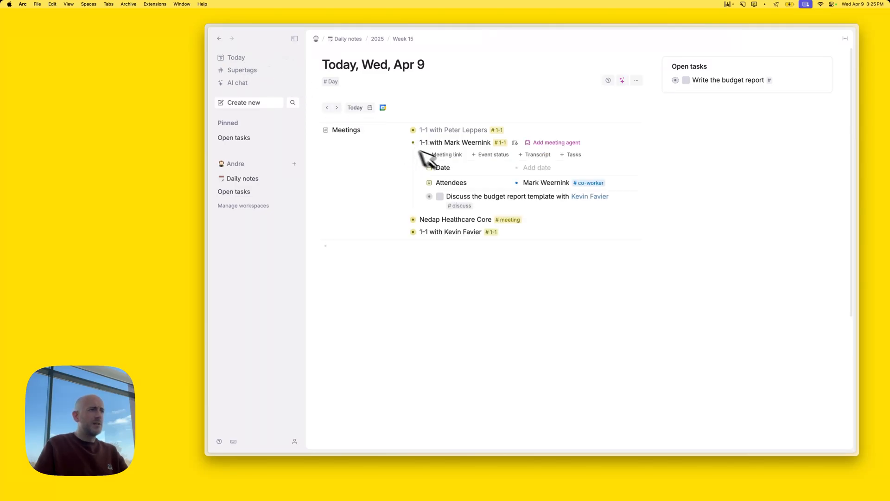
click(500, 196)
key(cmd+Right)
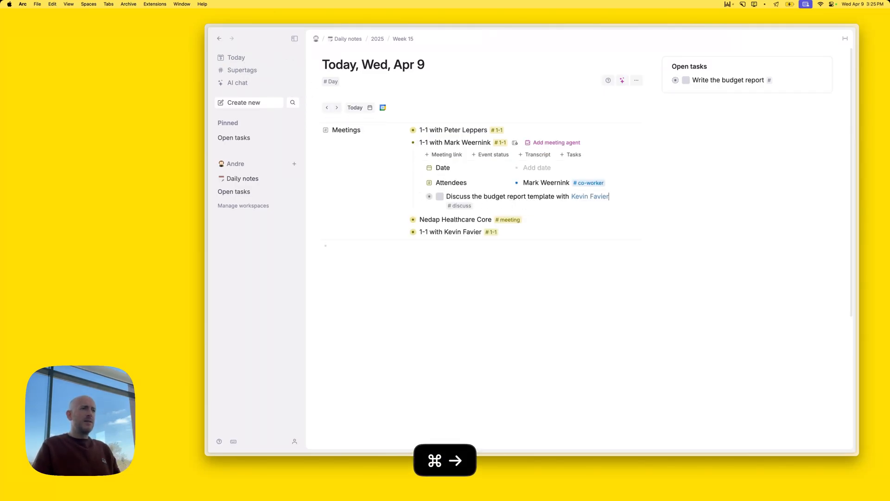
key(Return)
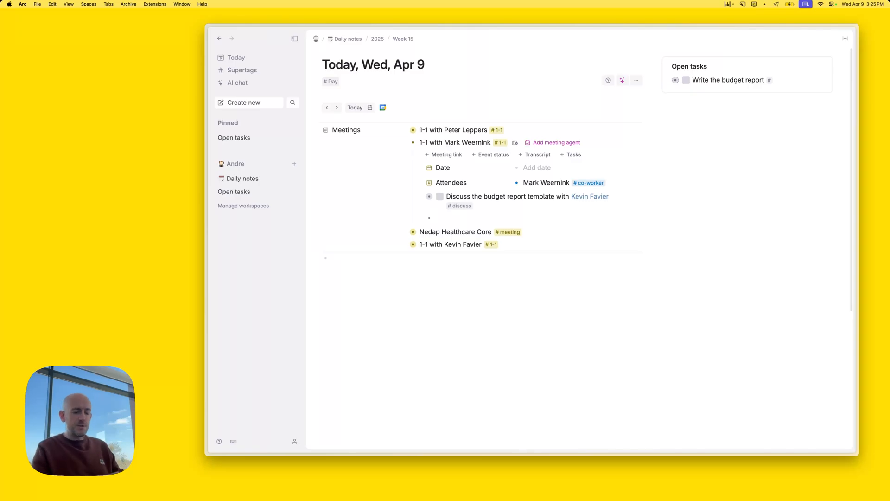
text(#)
key(Return)
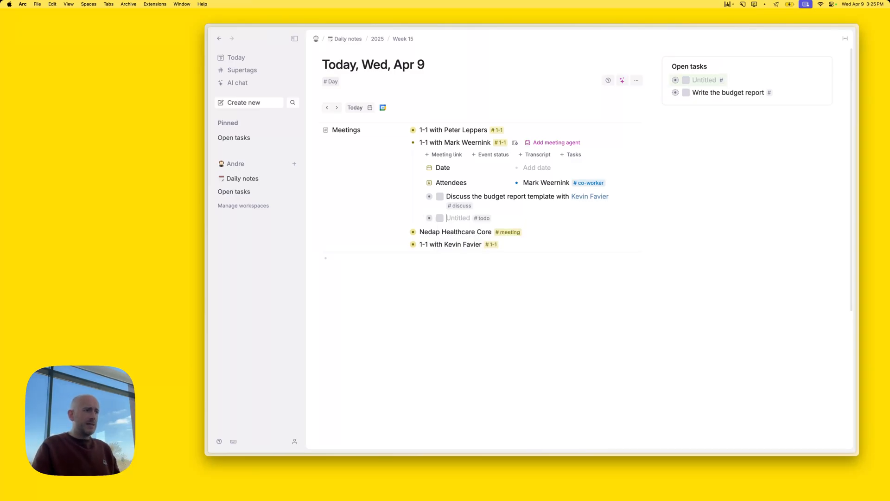
text(Writ)
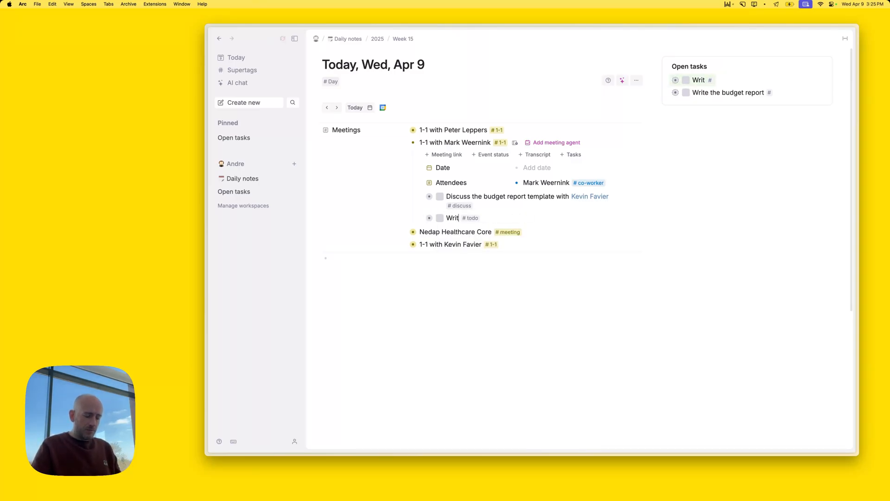
text(e TPA r)
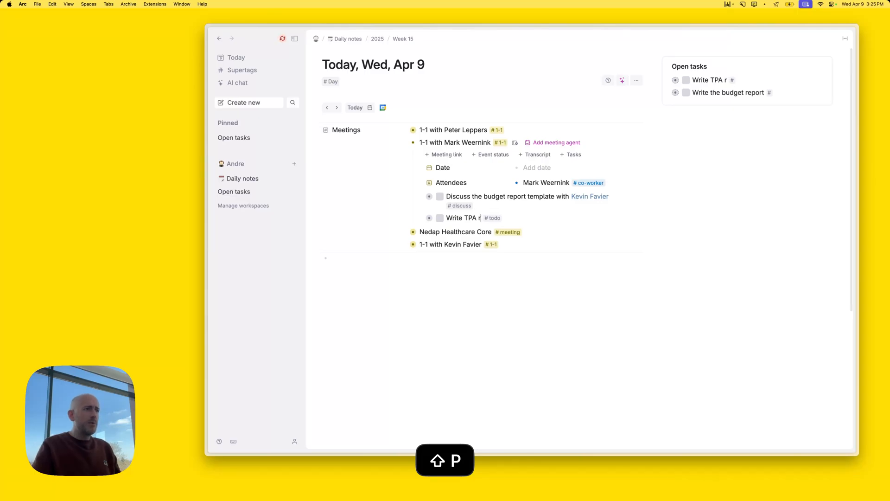
text(eport)
key(Return)
text(#to)
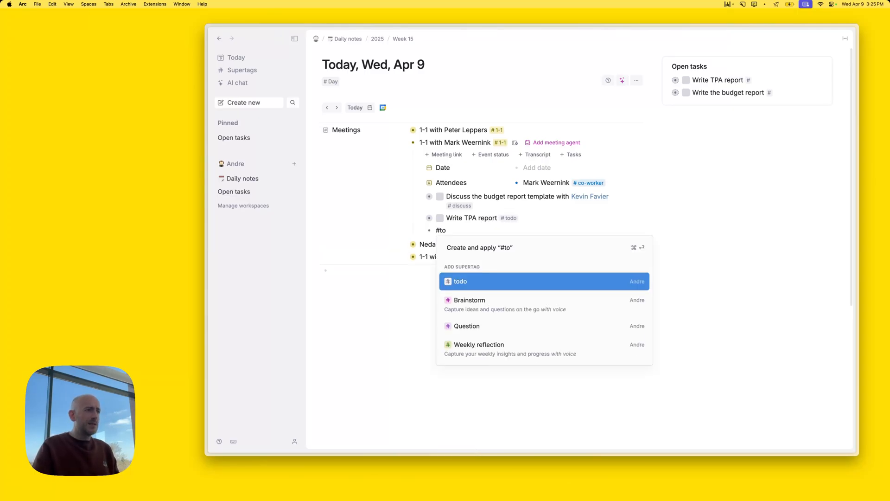
key(Return)
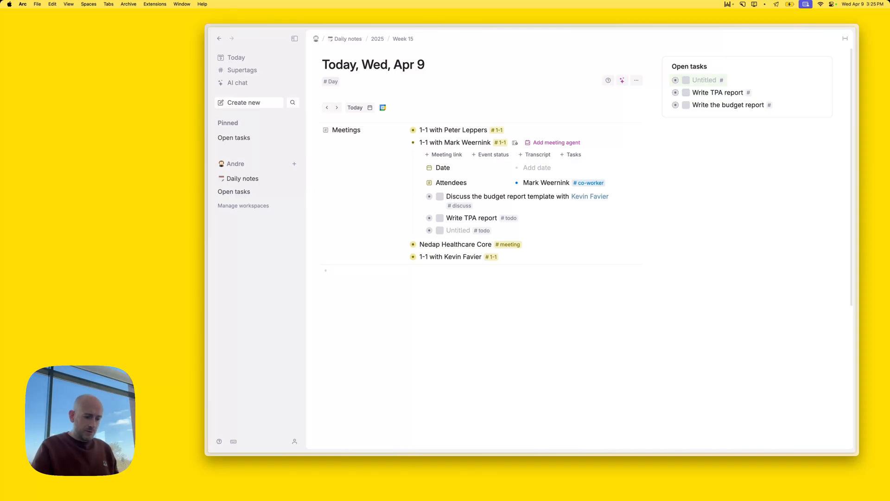
text(Pick up the dry cleaning)
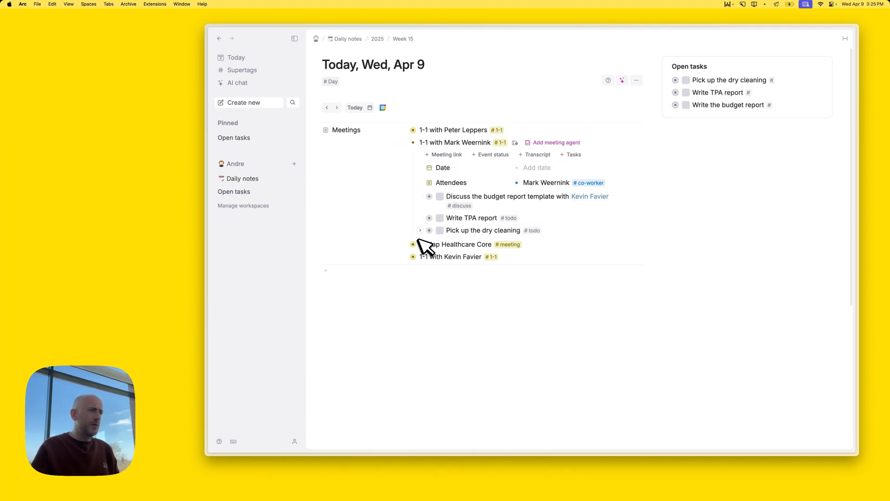
Expand both todos to reveal their Backlog Task status and empty Due date fields
click(420, 231)
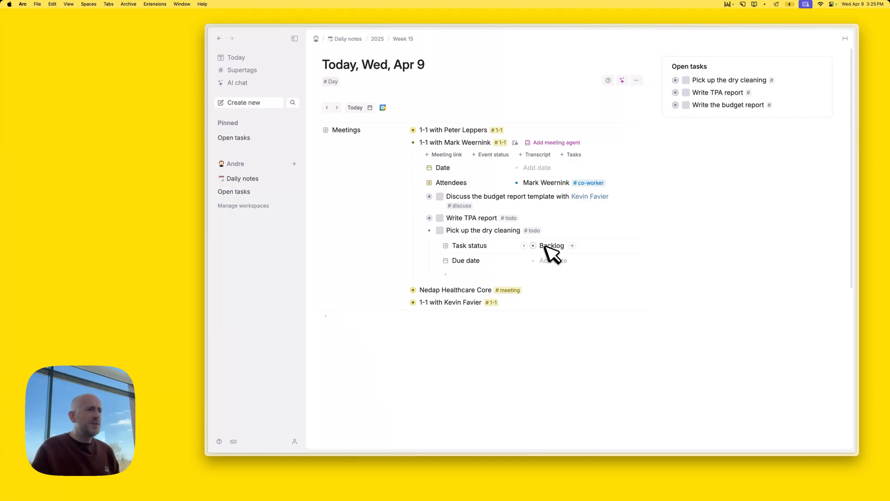
click(422, 218)
click(549, 291)
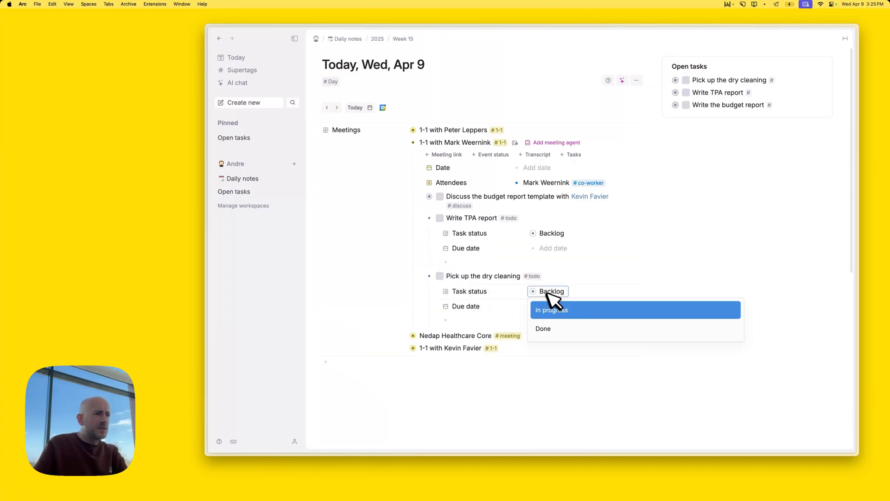
click(480, 320)
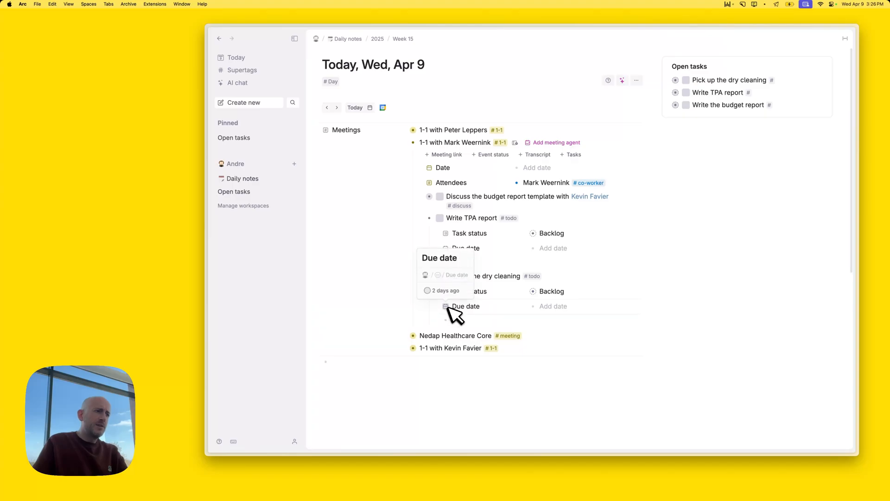
Delete the Due date and Task status fields from the #todo template's default content
click(534, 276)
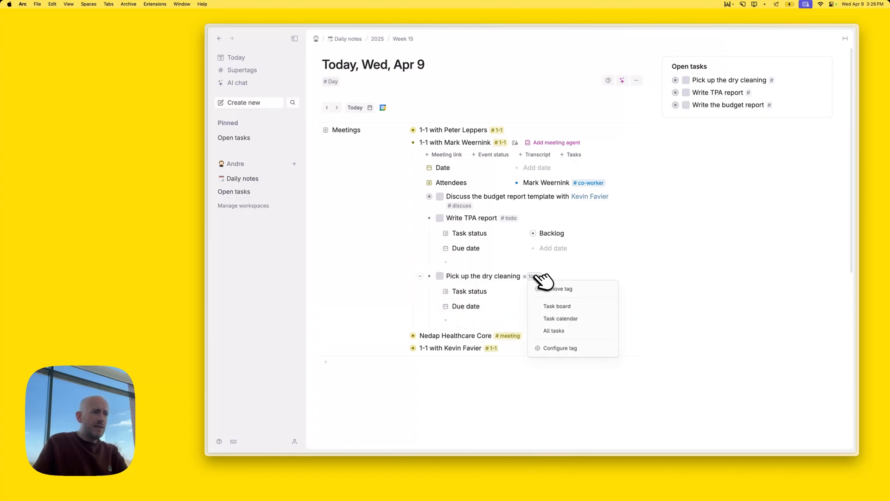
click(568, 349)
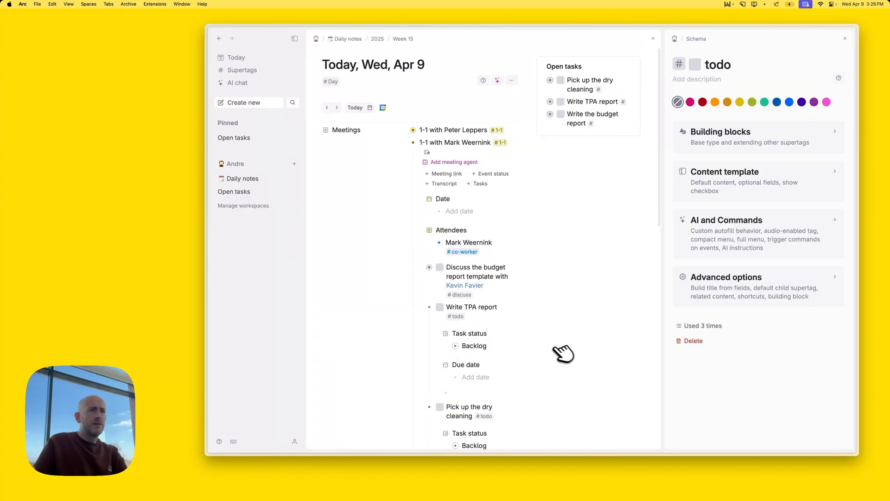
click(751, 176)
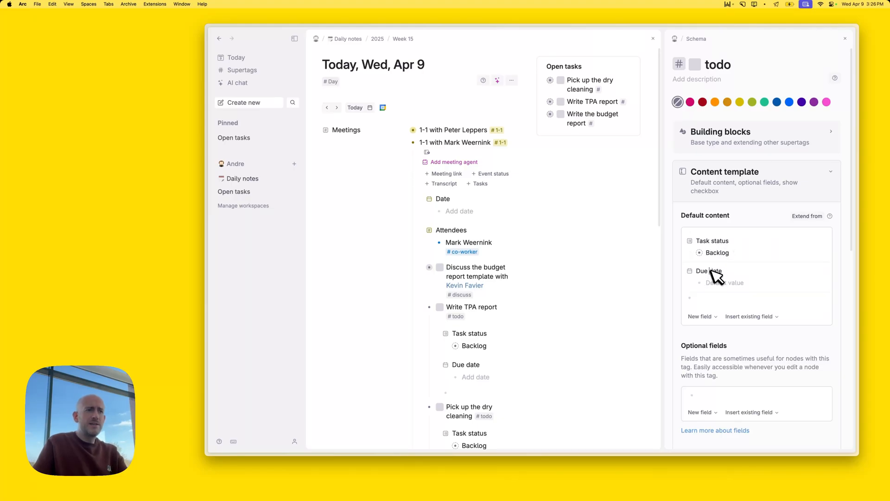
key(super+shift+BackSpace)
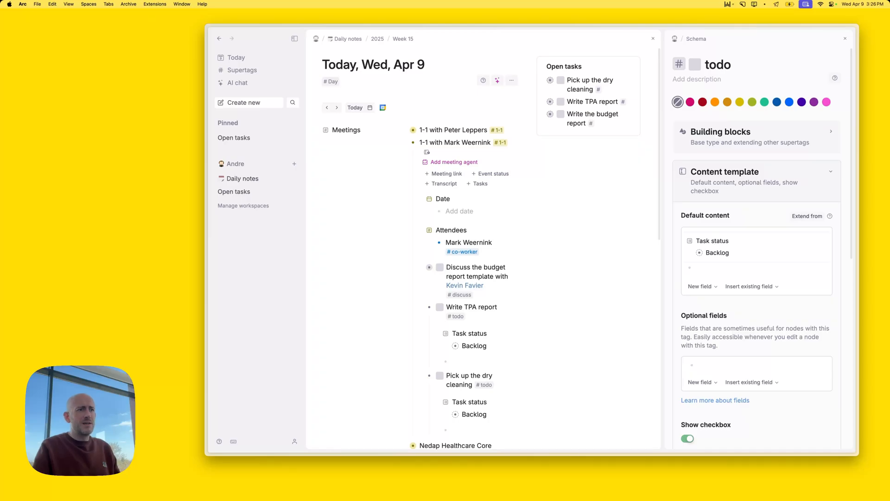
key(super+shift+BackSpace)
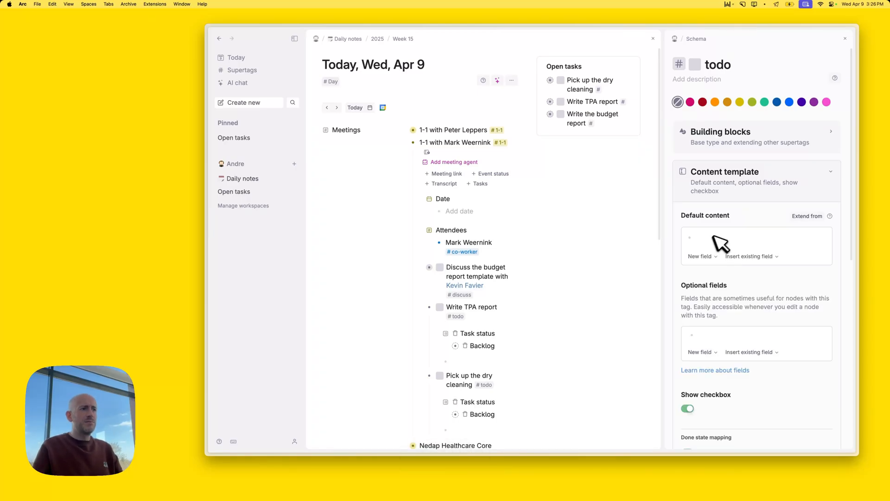
click(846, 40)
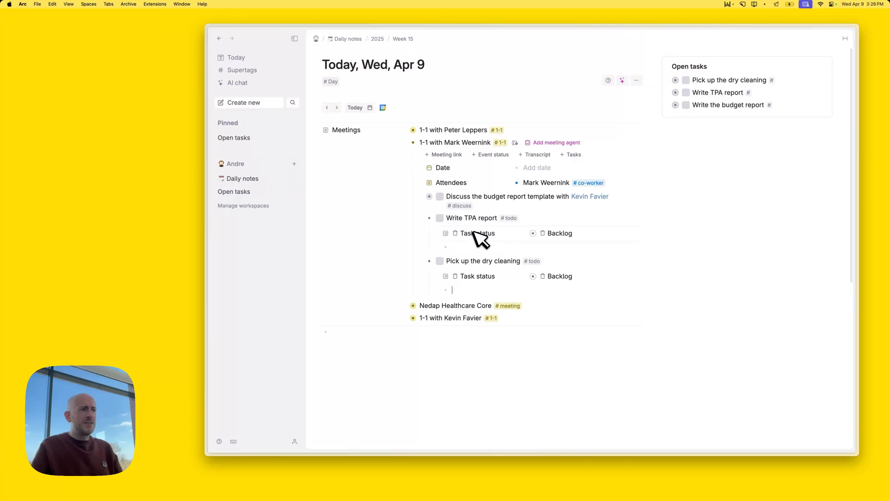
Delete the leftover Task status rows and empty child rows under both todos
key(super+shift+BackSpace)
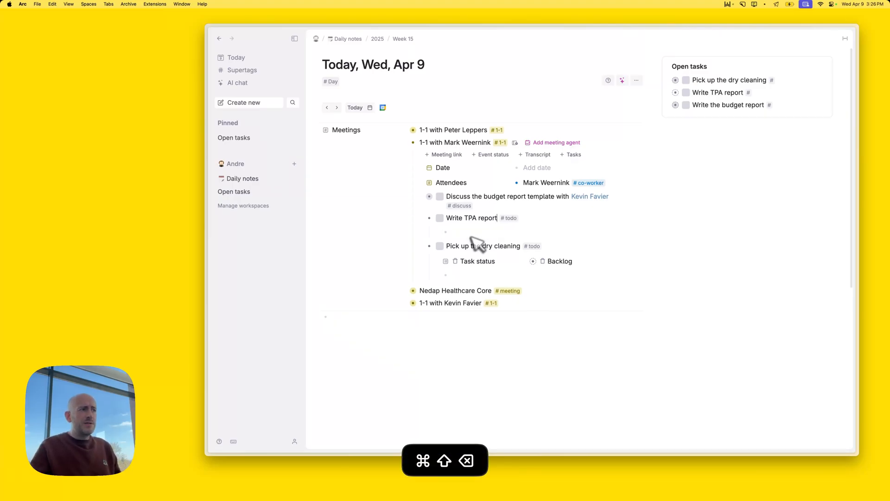
key(super+shift+BackSpace)
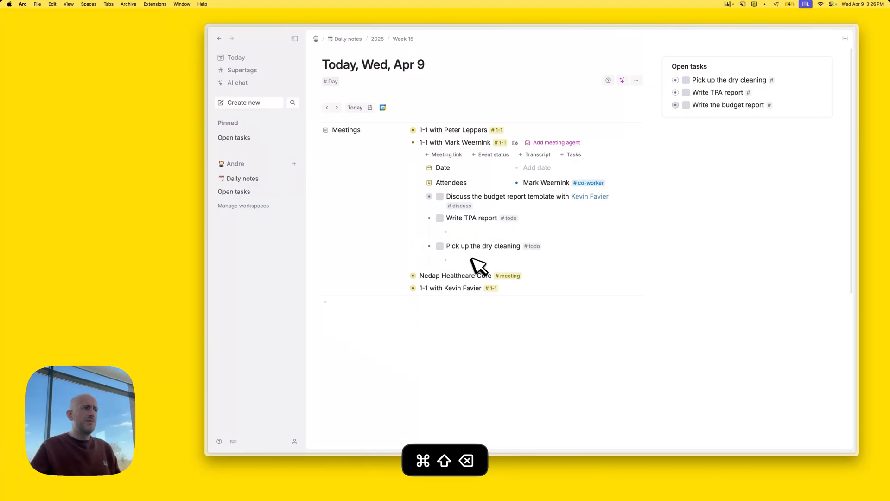
click(420, 196)
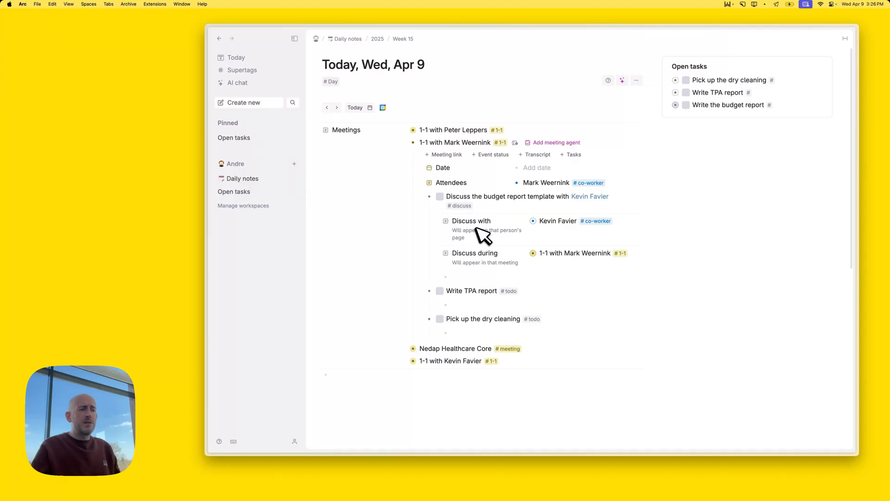
click(422, 196)
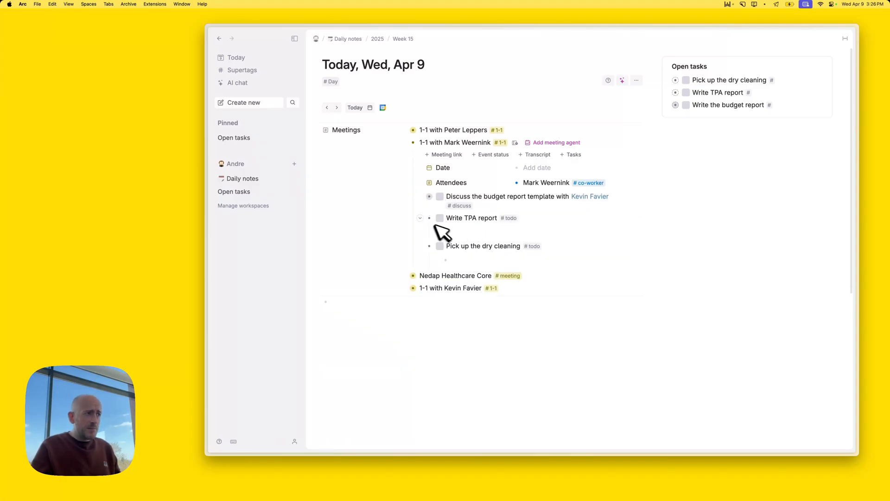
click(422, 218)
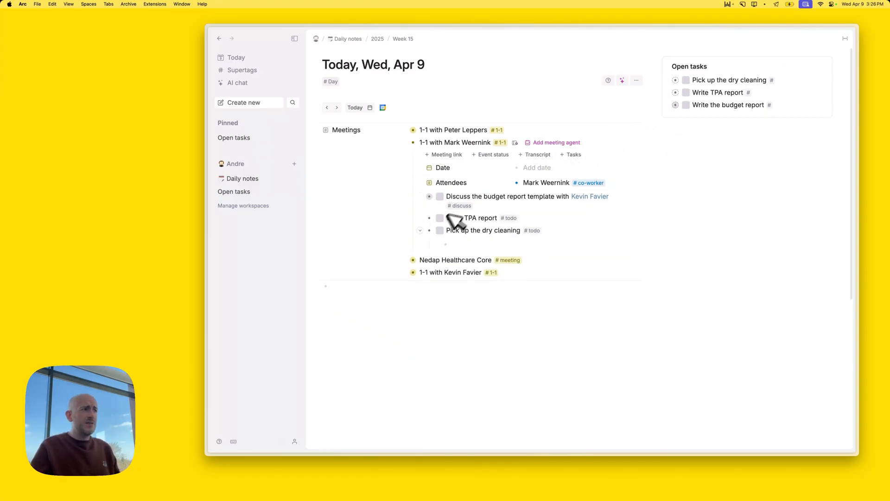
click(422, 231)
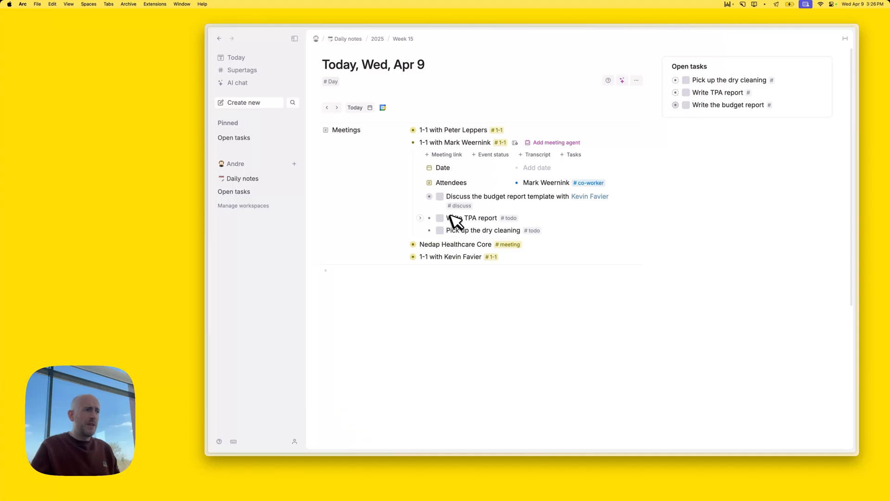
drag(742, 27, 661, 22)
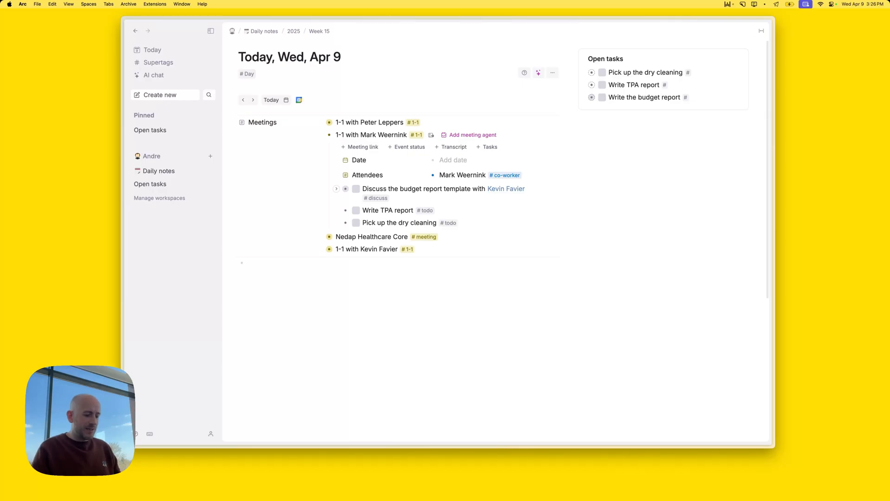
Launch Nucleo beside Tana and filter icons to the Outline style
key(super+space)
text(nuc)
key(Return)
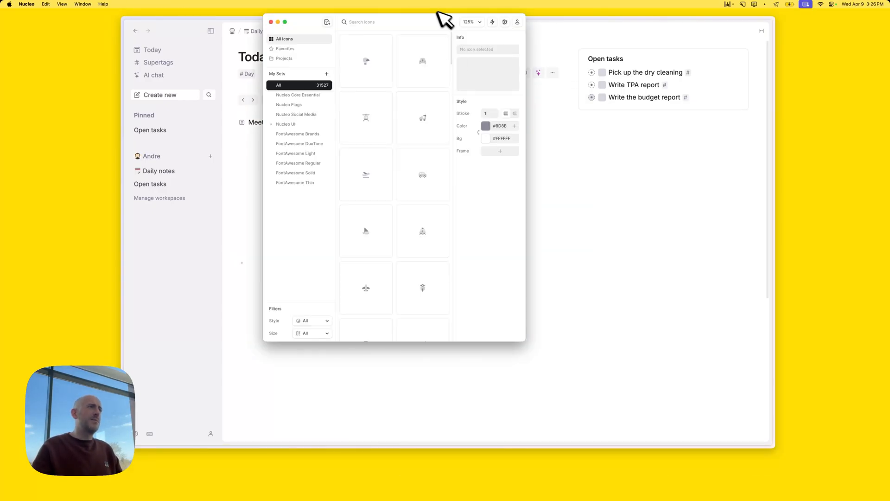
drag(440, 18, 761, 52)
drag(774, 17, 600, 11)
drag(739, 53, 768, 45)
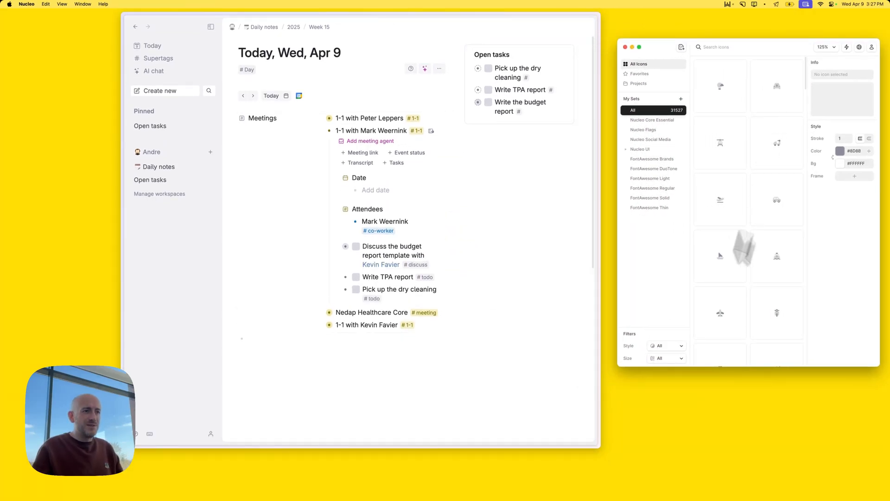
click(667, 349)
click(668, 353)
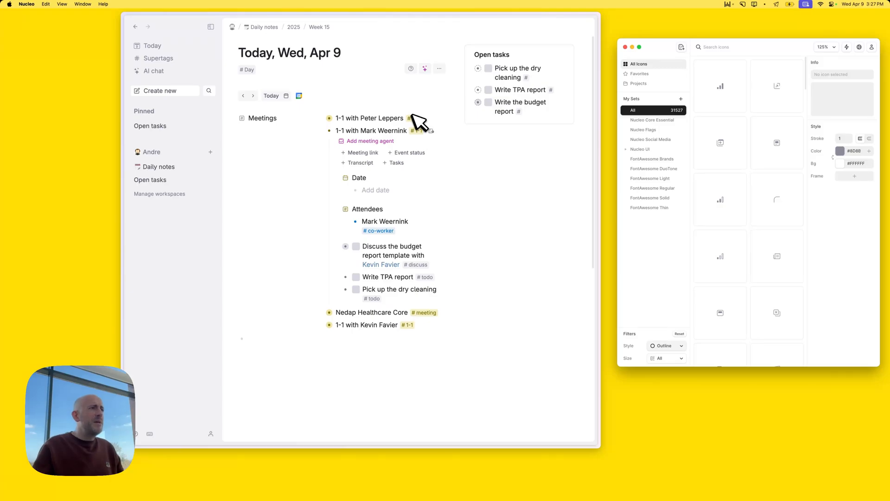
Set Nucleo's icon colour to the 1-1 tag's olive #816F00, sampled from Tana
click(748, 46)
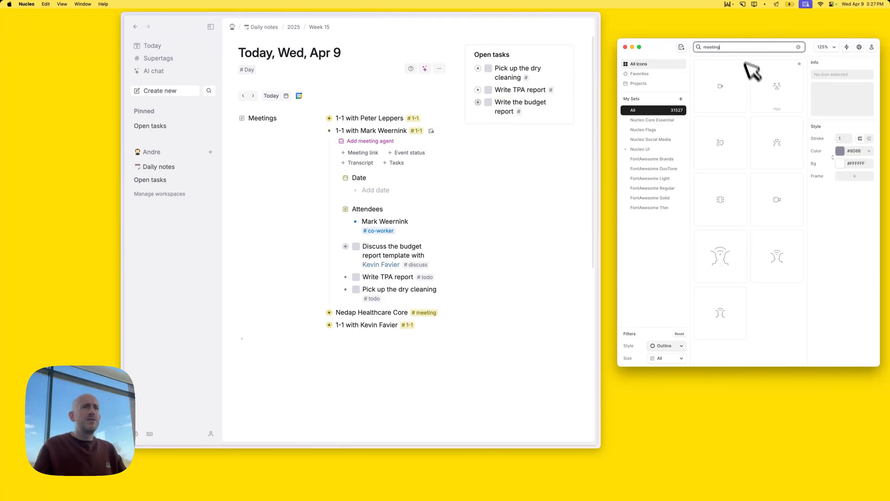
key(super+space)
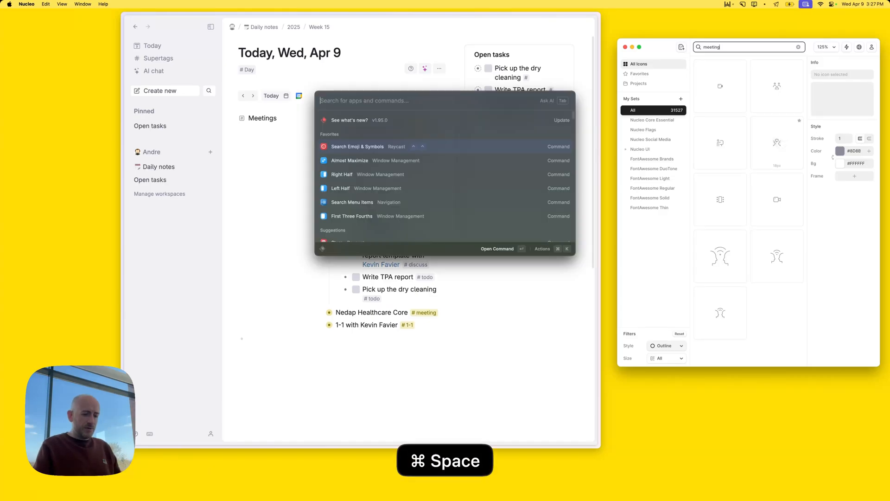
text(pick)
key(Escape)
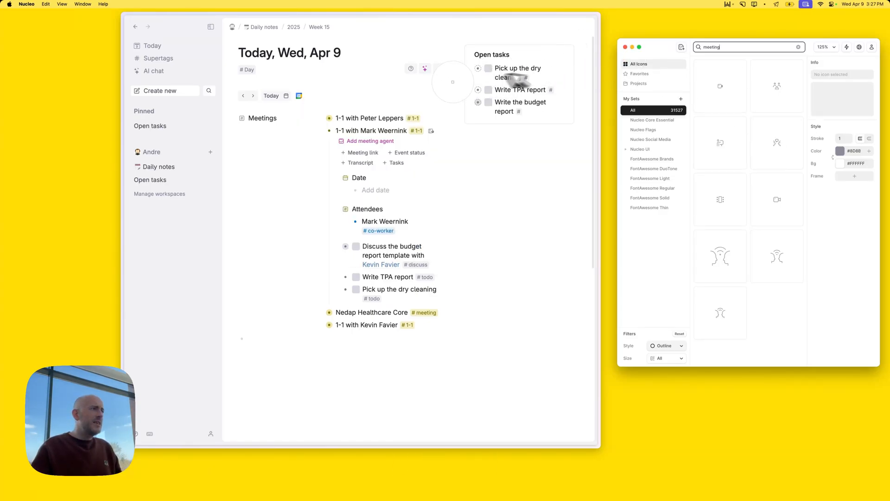
click(328, 119)
click(848, 151)
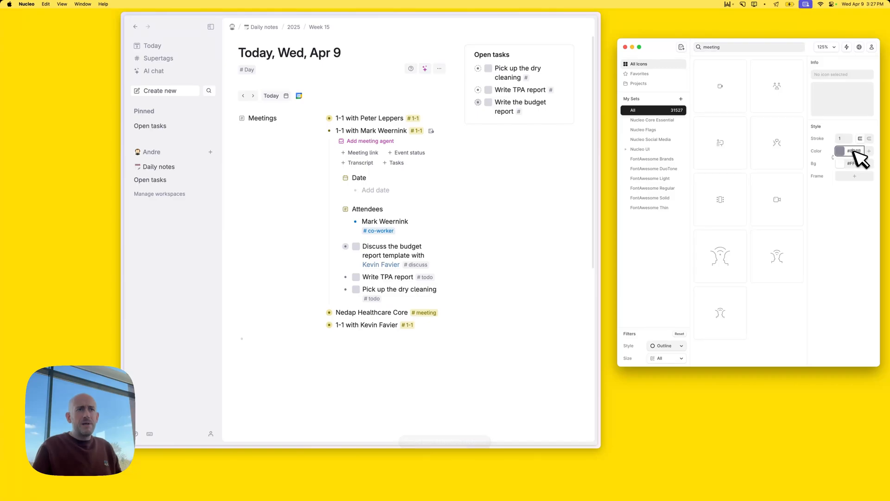
key(super+a)
key(super+v)
click(854, 223)
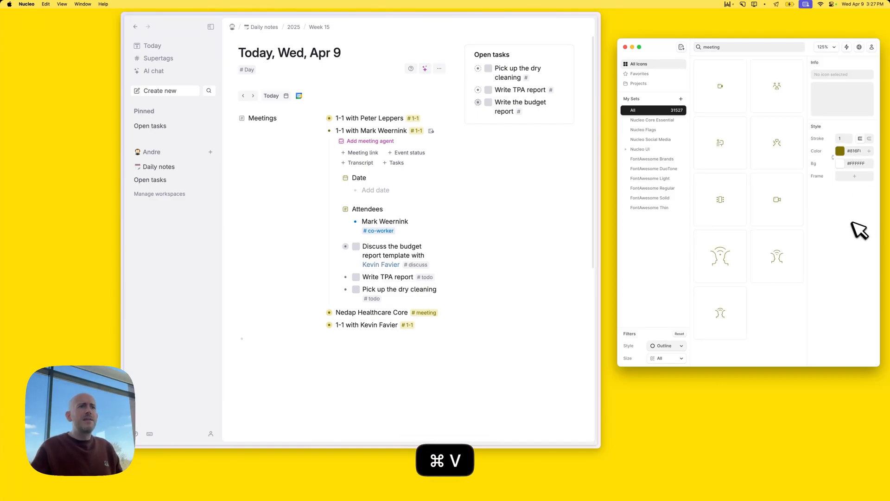
Search the Nucleo UI set for 'calendar' and select the outline calendar icon
click(646, 150)
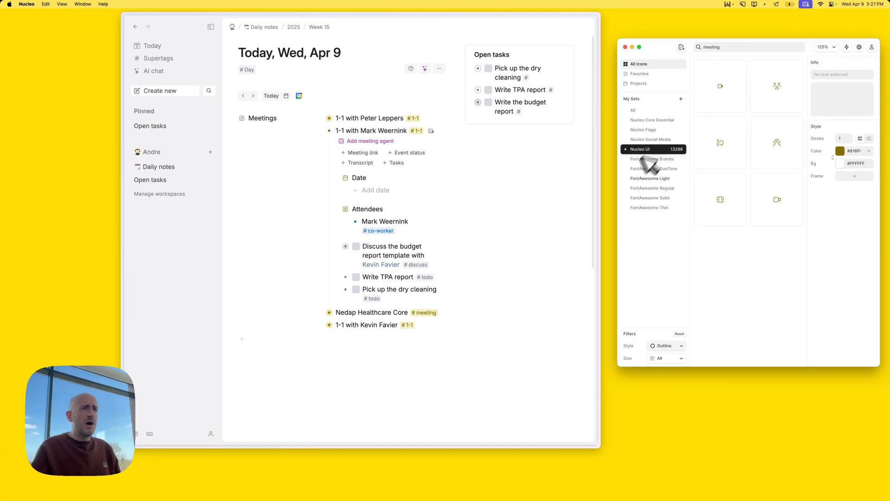
click(739, 45)
key(super+a)
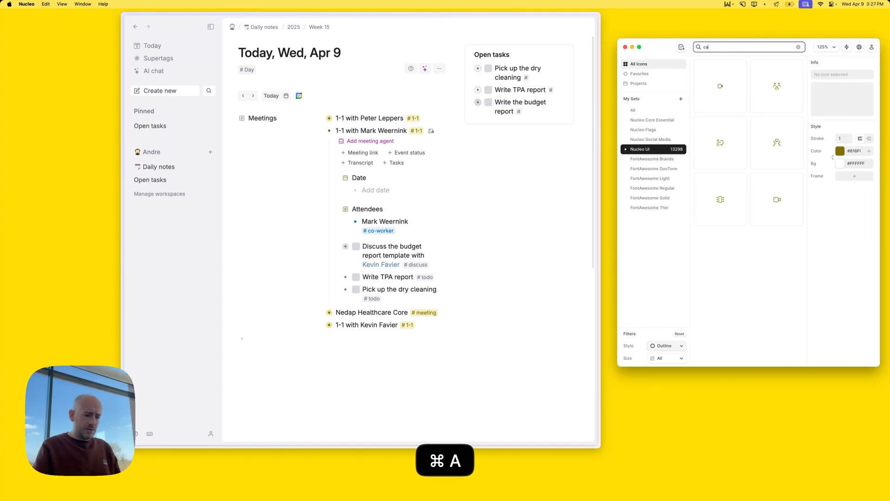
text(calendar)
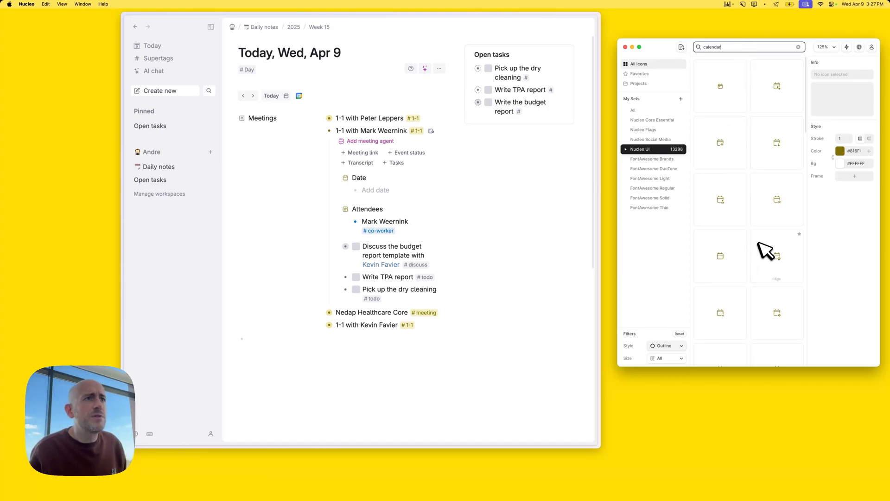
click(717, 260)
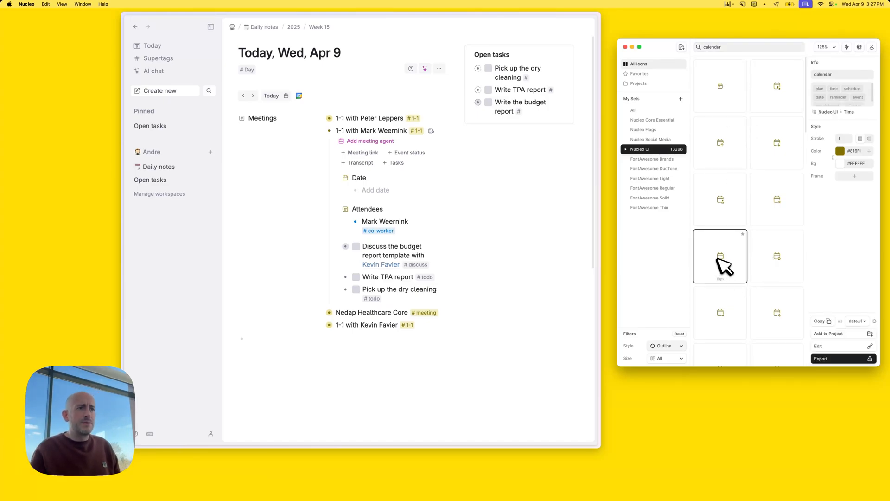
click(383, 119)
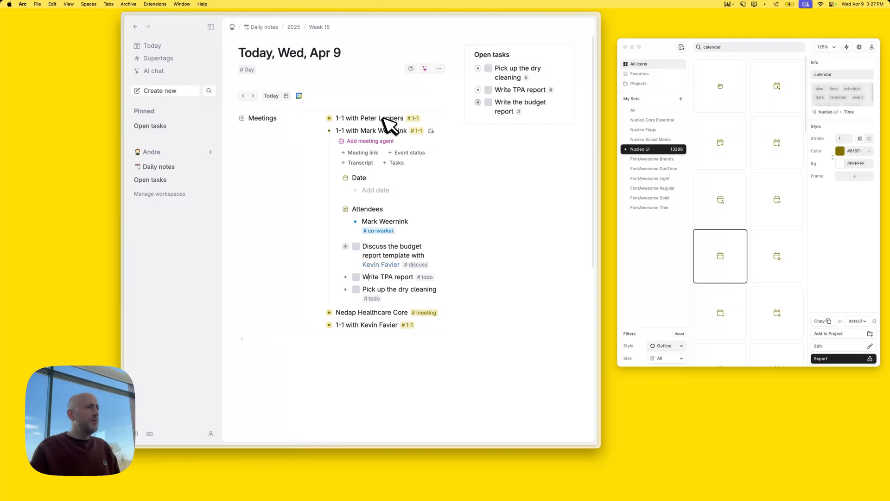
Set the olive Nucleo calendar icon as the #1-1 supertag's icon via its debug settings
click(414, 118)
click(448, 166)
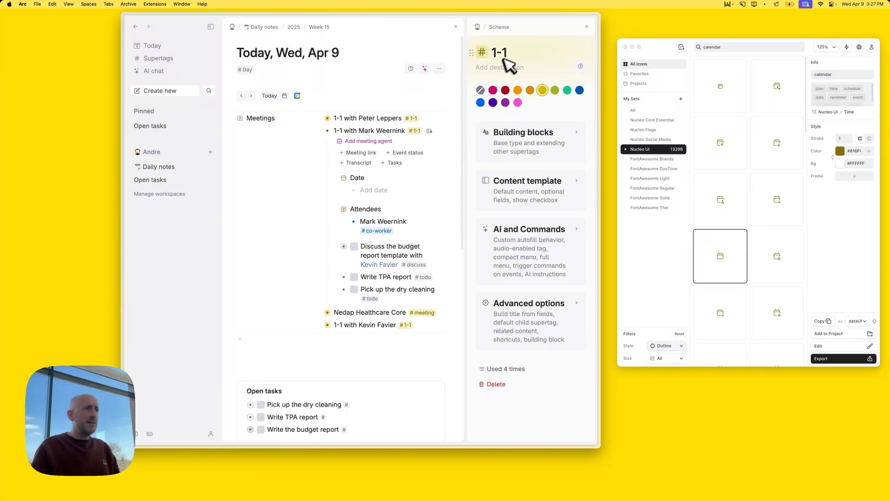
key(super+k)
text(cong)
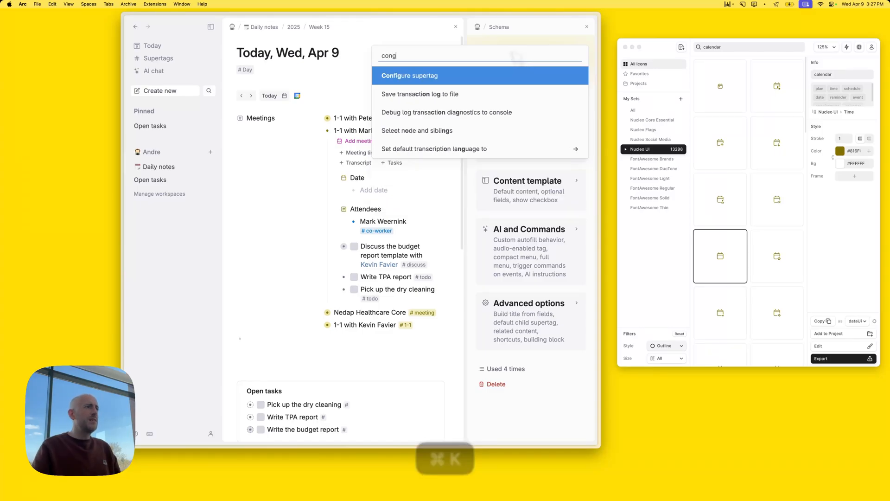
key(Return)
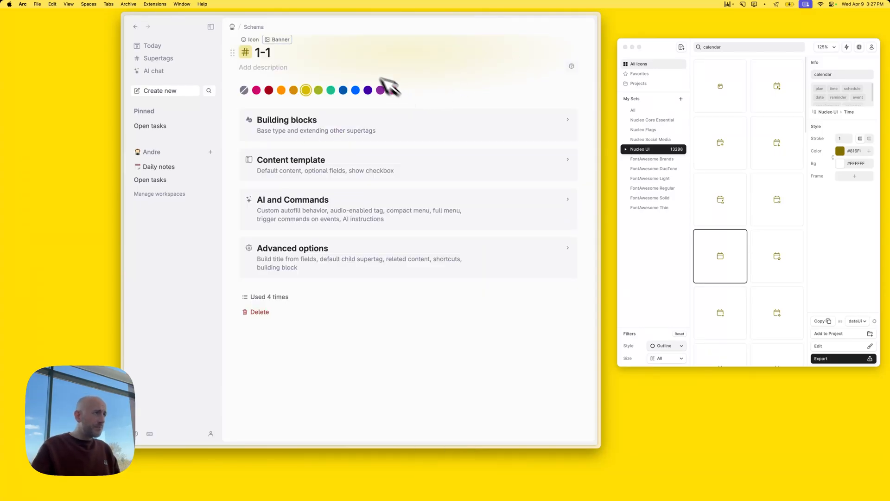
click(285, 50)
key(super+k)
text(debu)
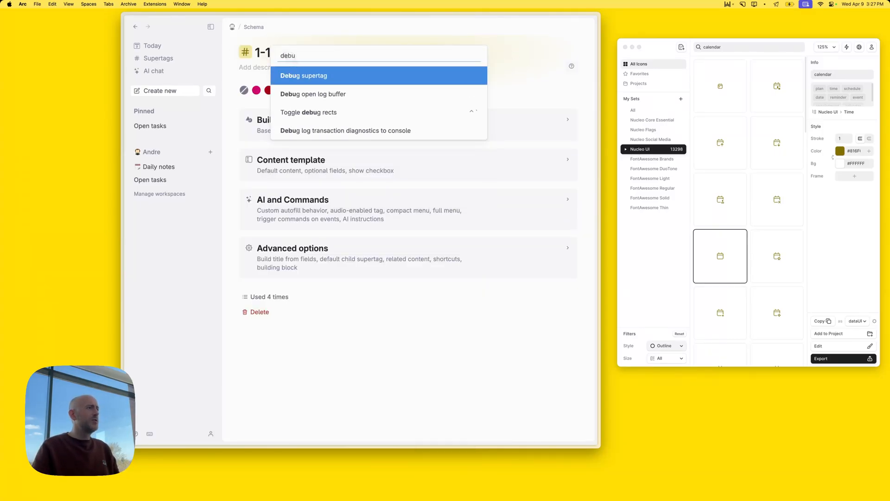
key(Return)
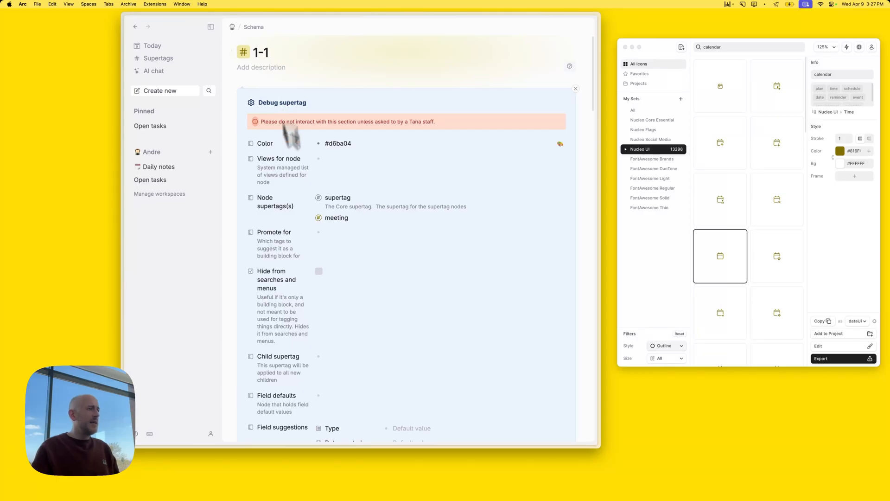
scroll(362, 227, down, 5)
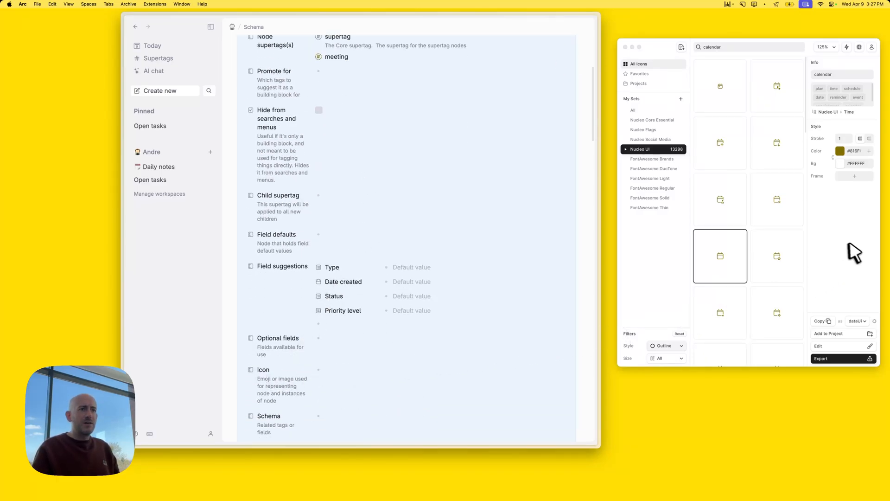
drag(726, 260, 478, 322)
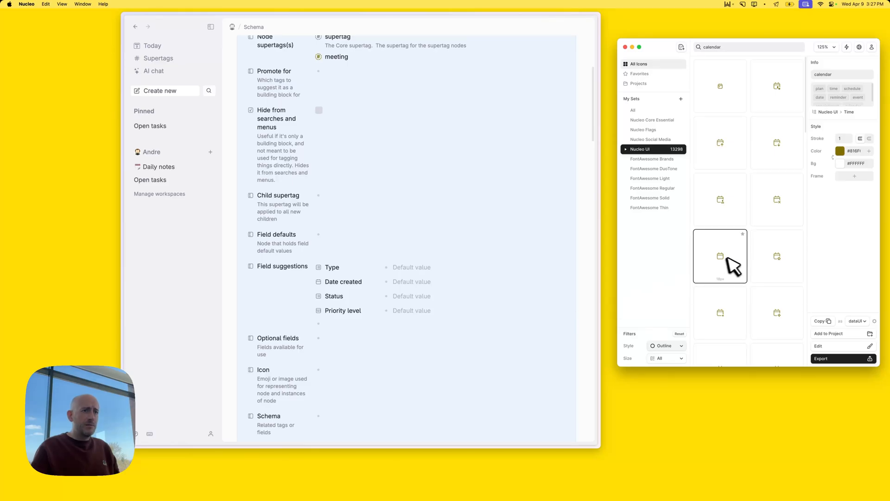
drag(724, 256, 338, 374)
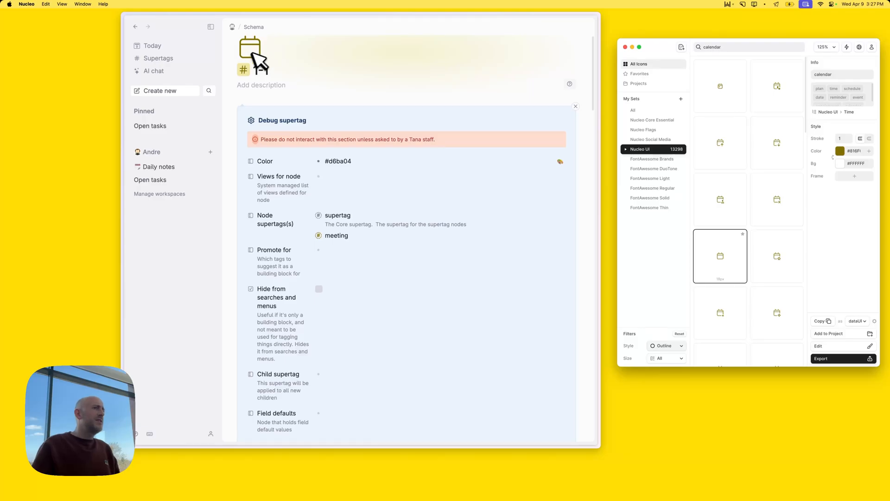
Return to today's Wed, Apr 9 note and collapse the 1-1 meeting with the co-worker
click(576, 106)
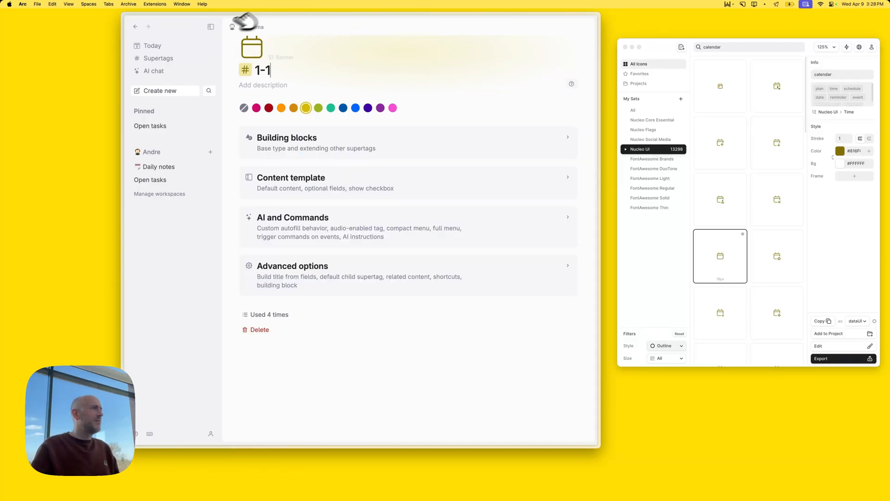
click(152, 46)
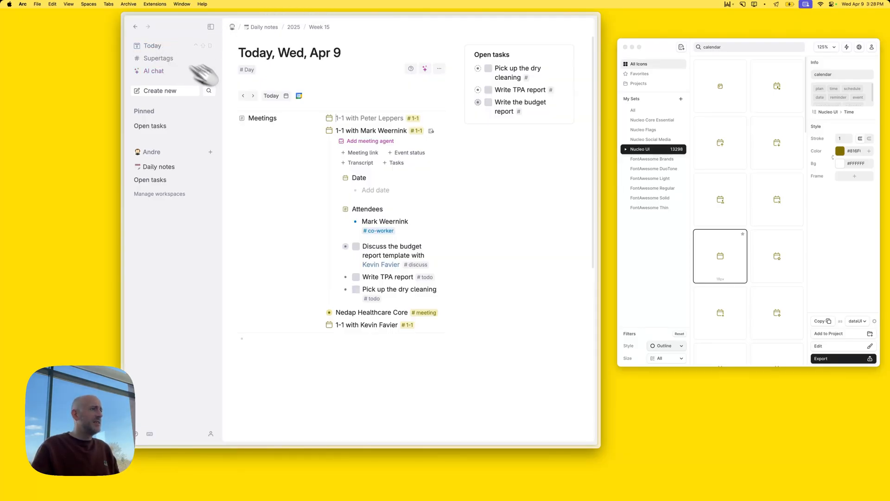
click(319, 131)
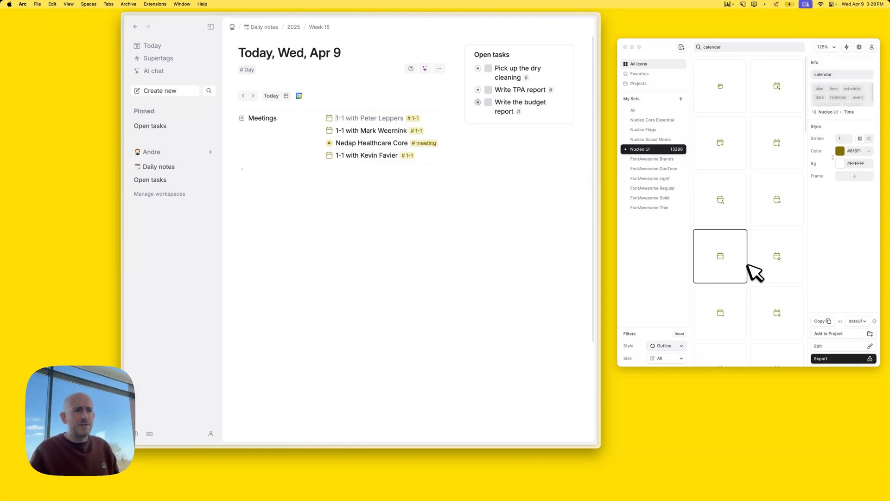
click(425, 143)
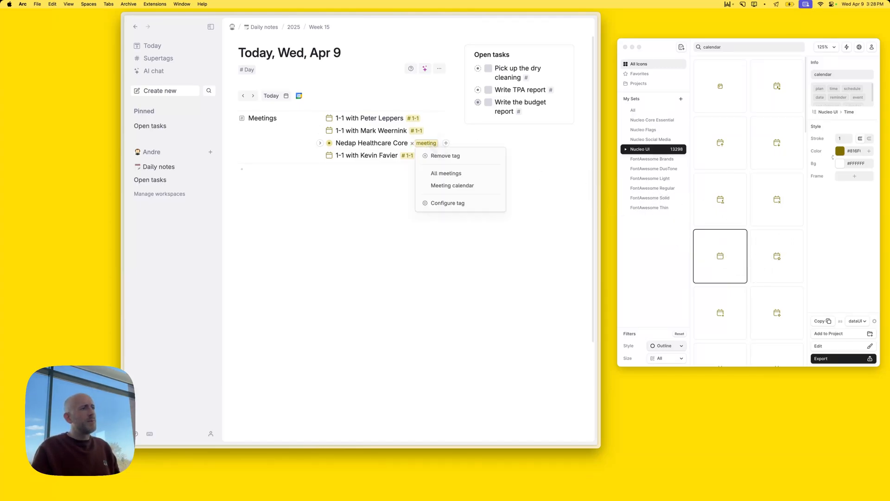
click(452, 201)
key(super+k)
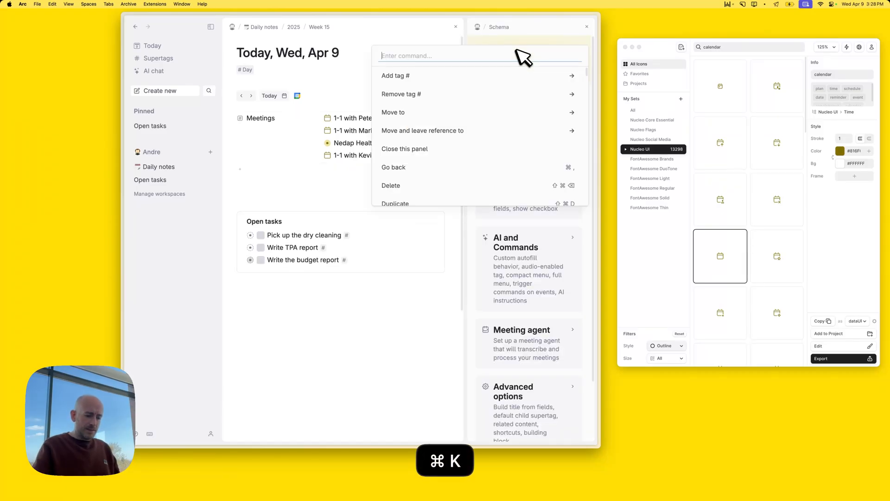
text(debug)
key(Return)
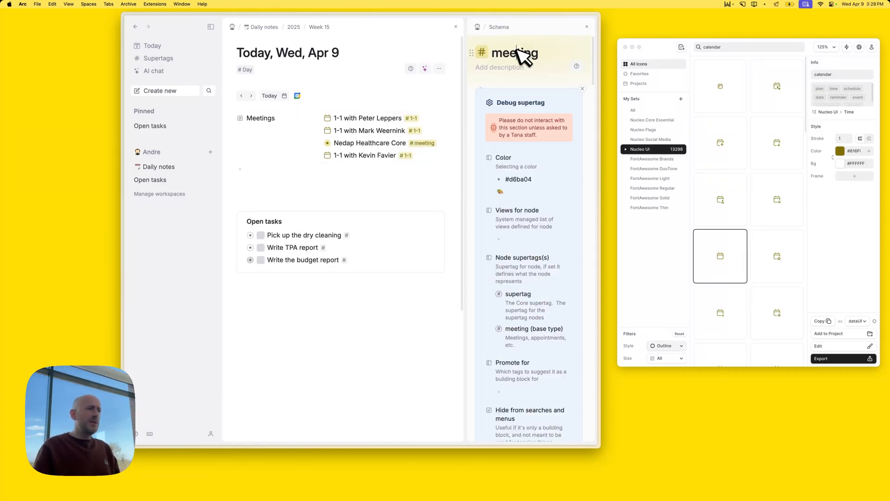
scroll(552, 245, down, 10)
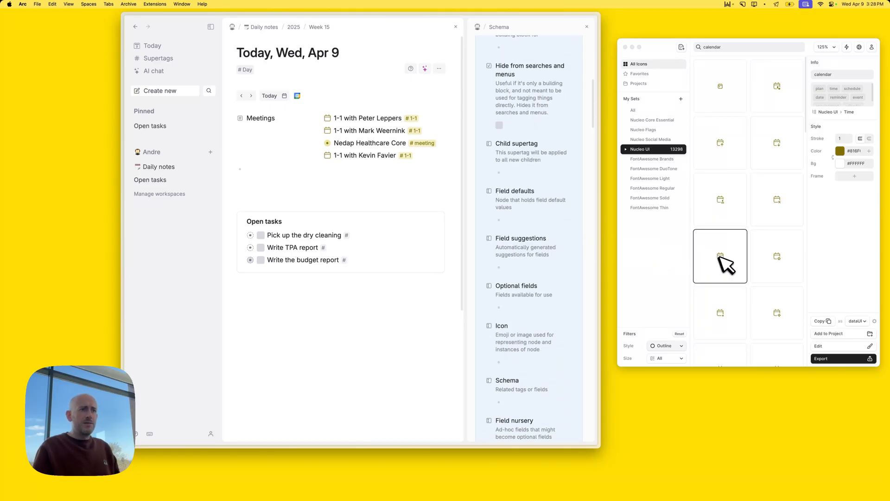
drag(725, 260, 517, 360)
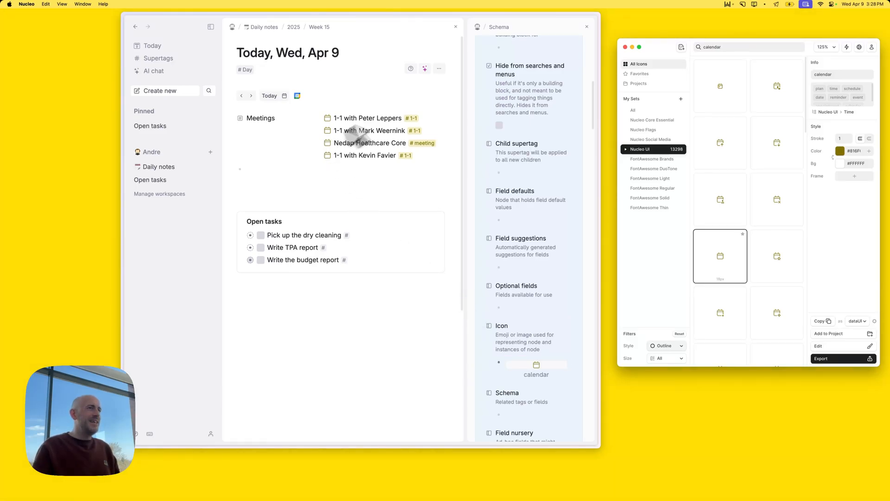
click(586, 26)
click(587, 26)
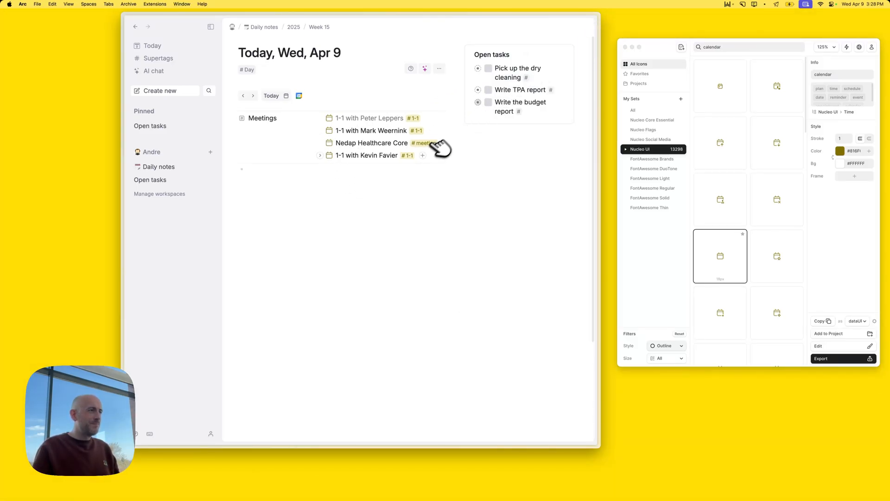
click(340, 181)
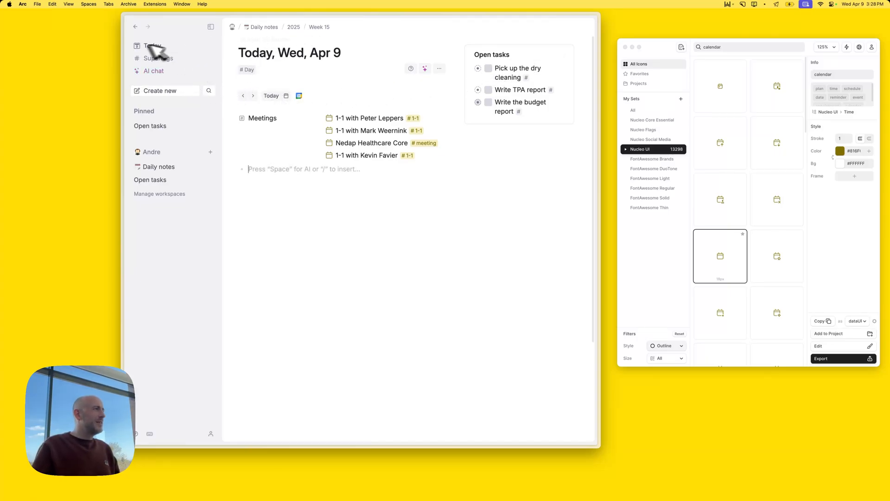
Open Week 15 with Open tasks expanded, drop the budget task's Task status row, and configure #todo
click(319, 28)
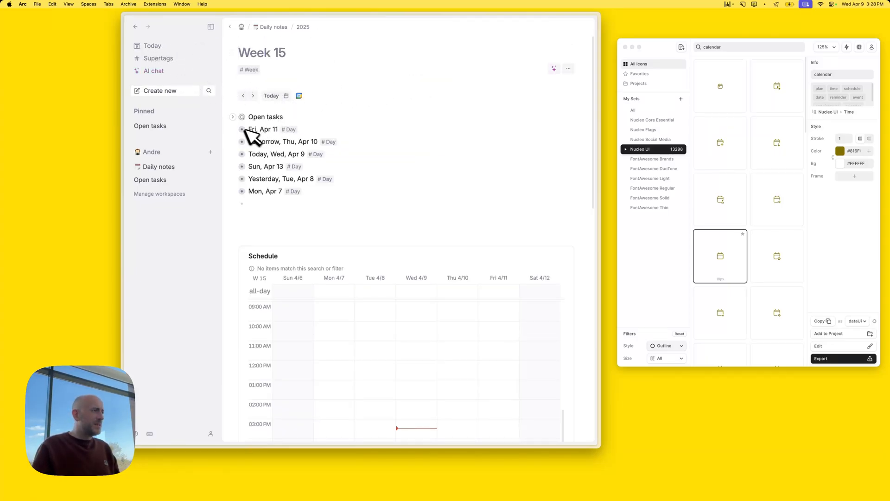
click(235, 117)
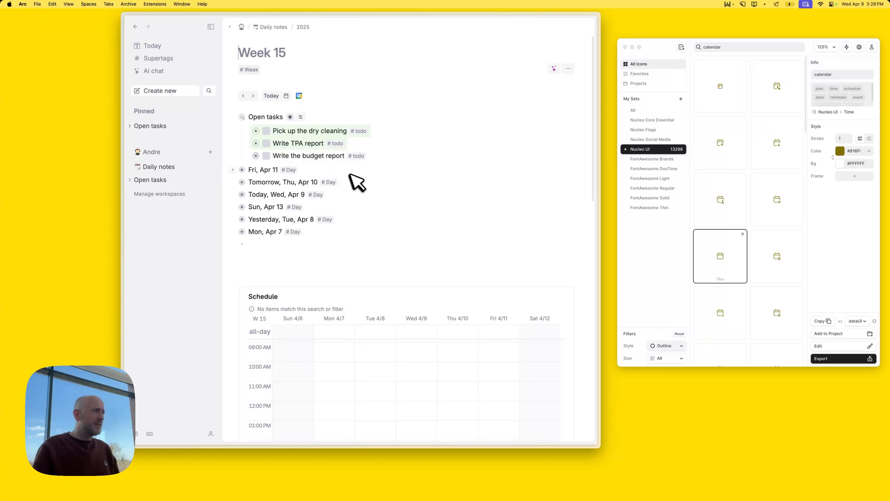
click(247, 156)
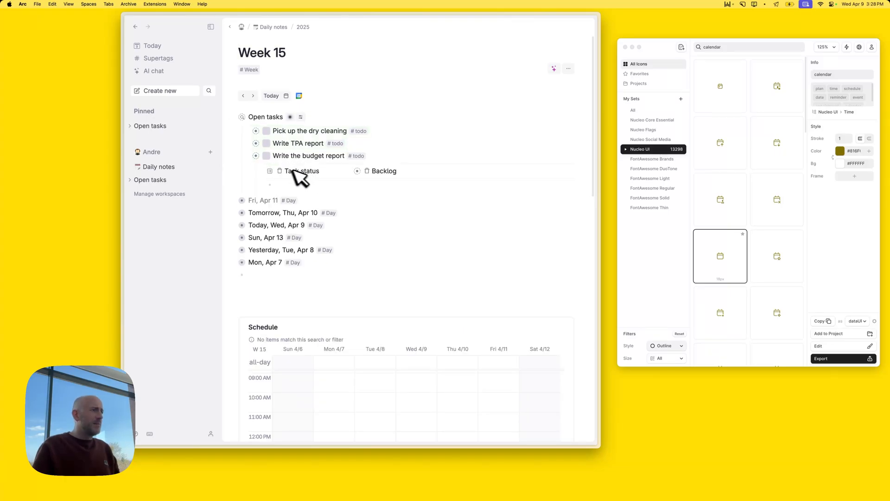
key(super+shift+BackSpace)
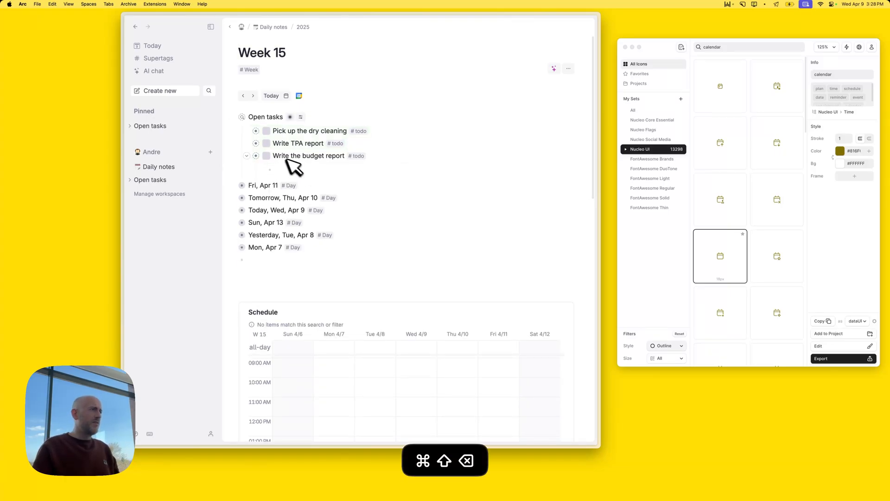
click(246, 156)
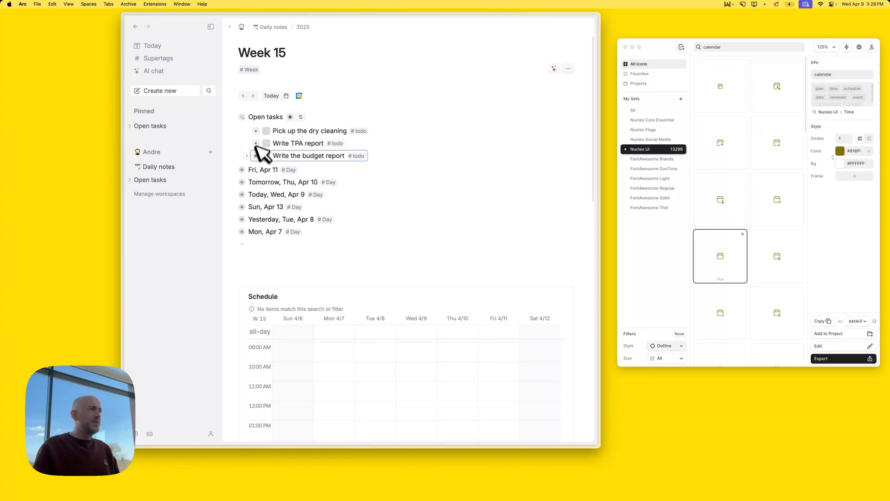
click(360, 131)
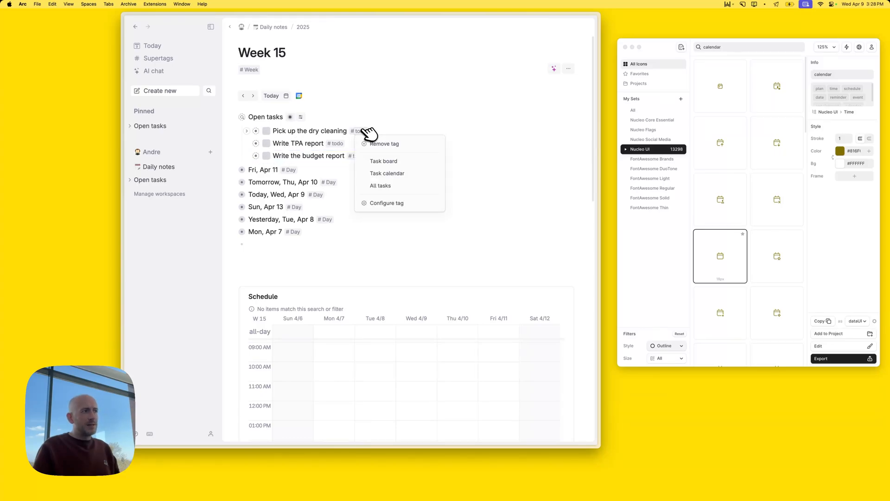
click(394, 203)
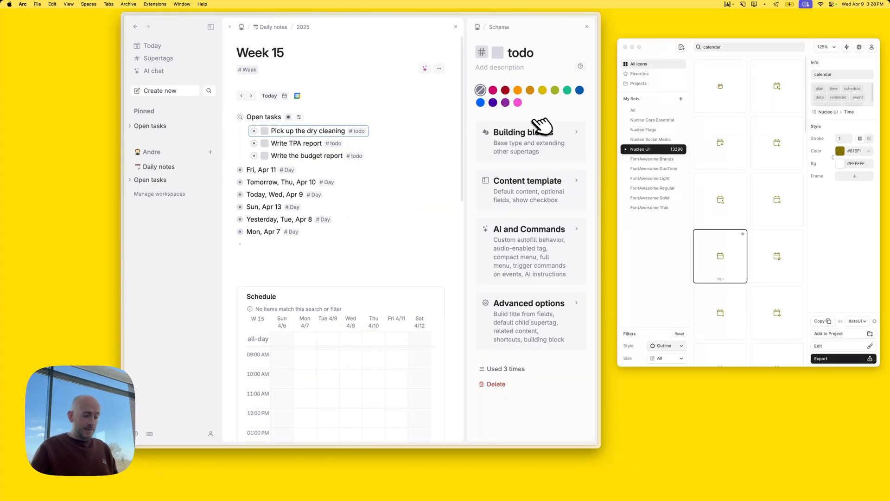
Sample the #todo tag colour with Pick Color and paste #7D798F as Nucleo's icon colour
key(super+space)
text(pl)
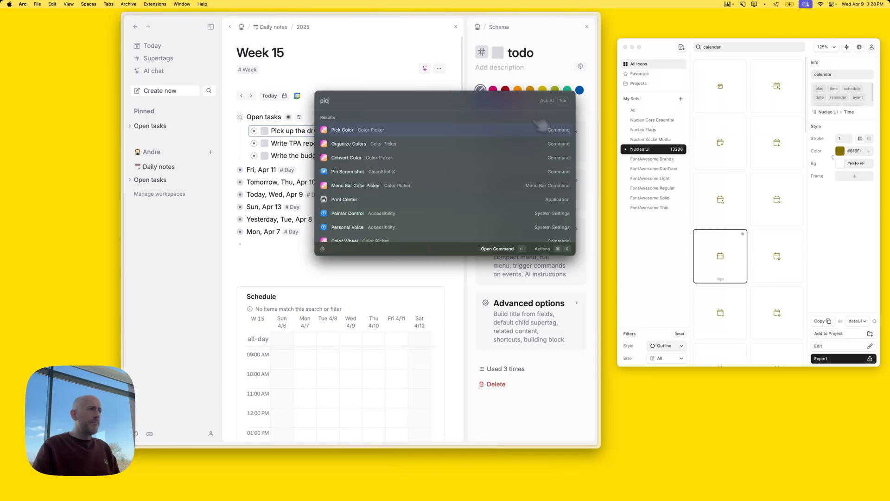
key(Return)
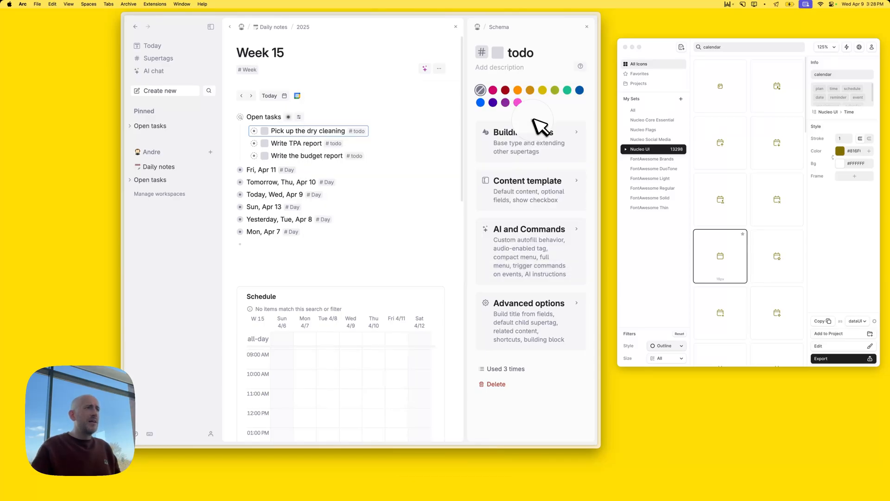
click(487, 52)
click(855, 151)
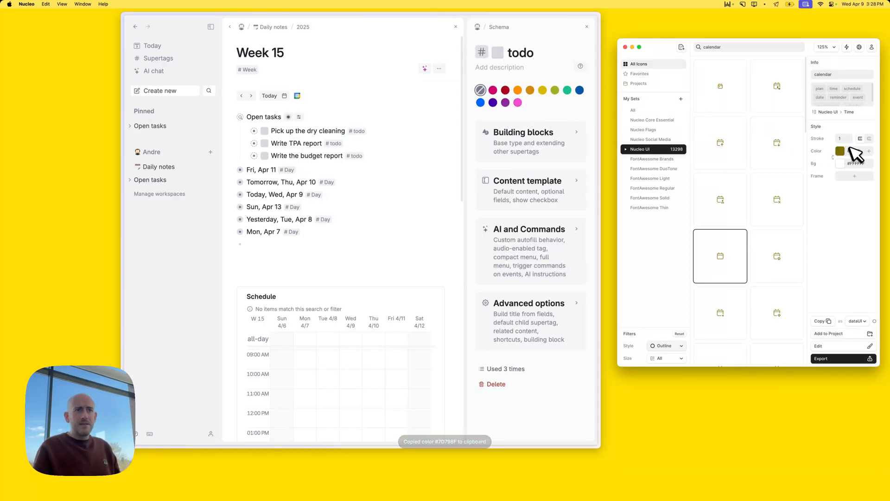
key(super+v)
key(super+a)
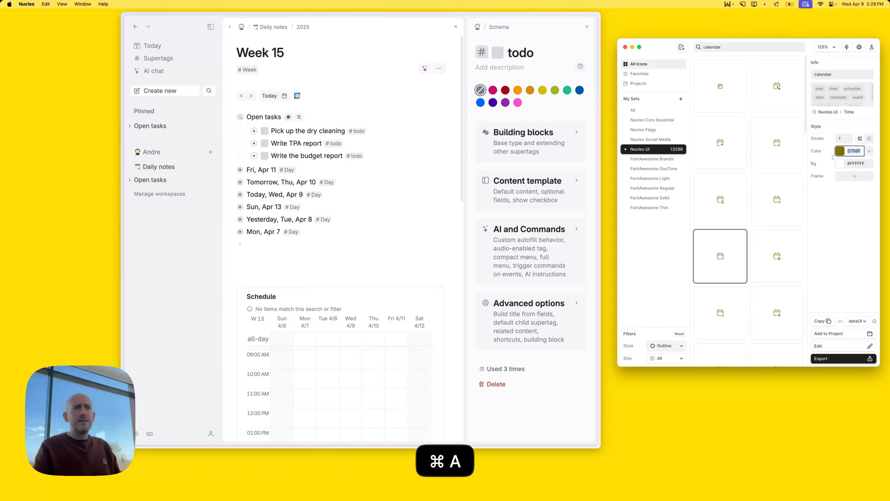
key(super+BackSpace)
key(super+v)
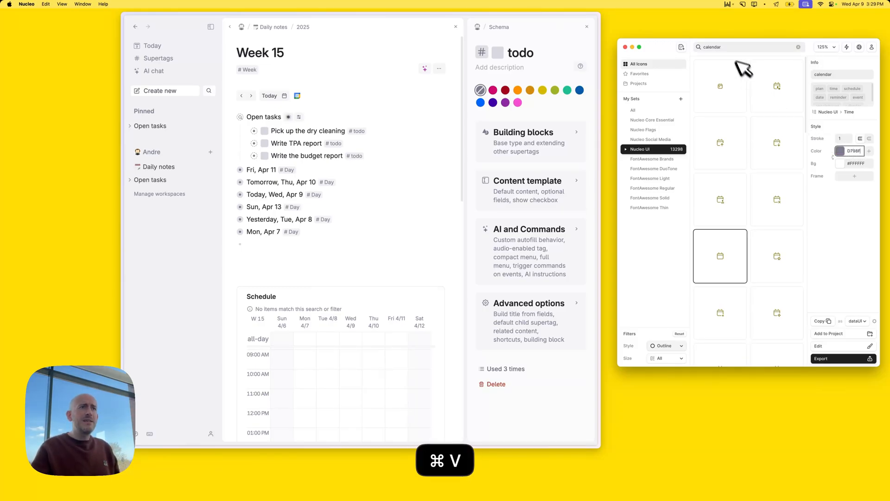
Search Nucleo for 'task', then 'todo', and drag the list-checkbox icon toward Tana
click(738, 47)
key(super+a)
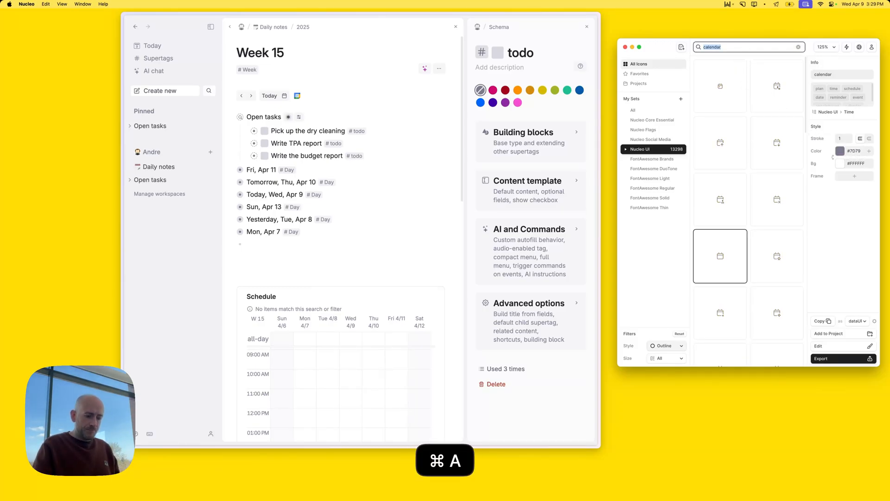
text(task)
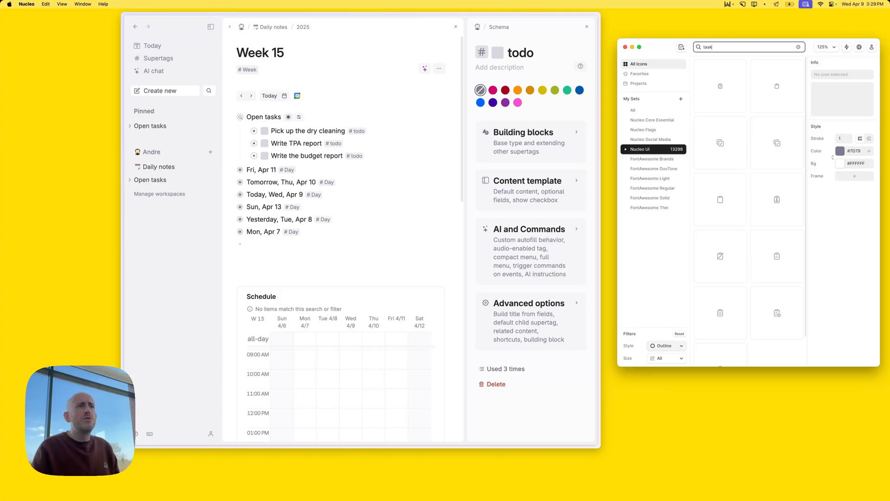
scroll(758, 179, down, 1)
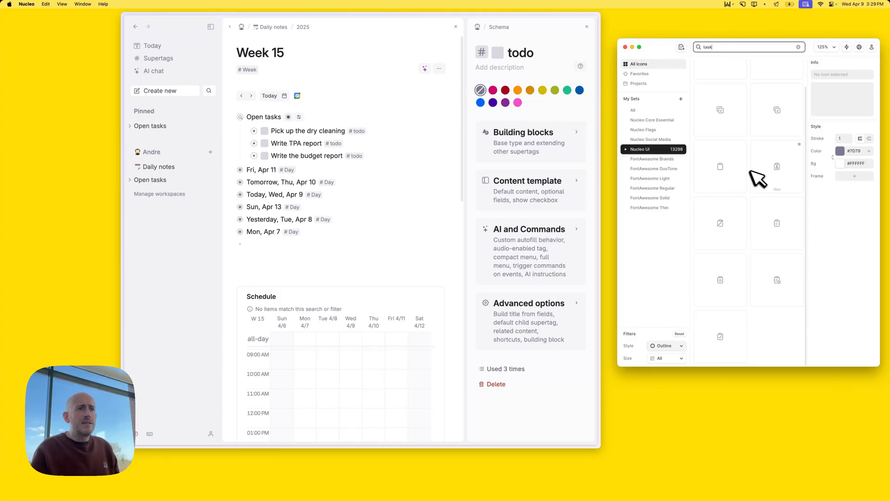
click(714, 47)
key(super+a)
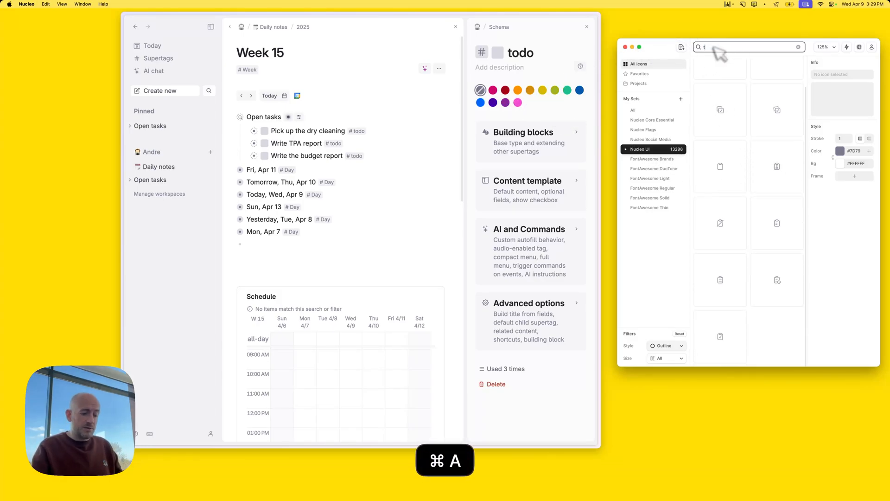
text(todo)
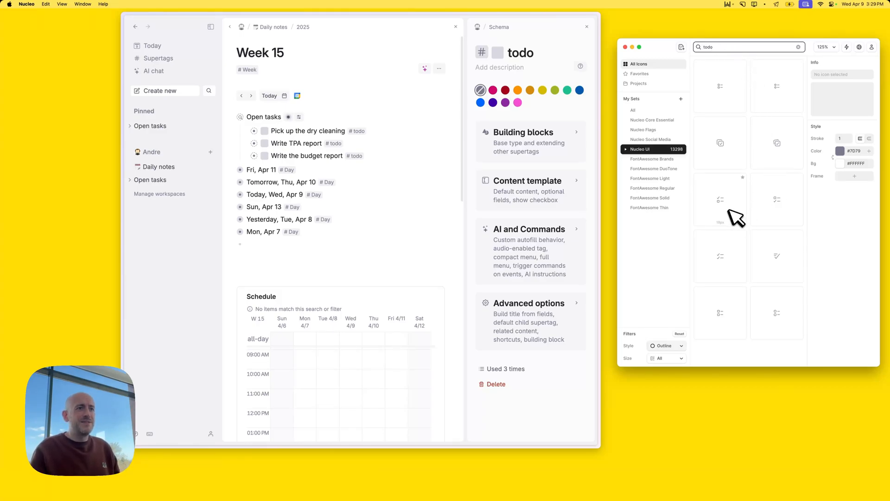
drag(728, 209, 533, 56)
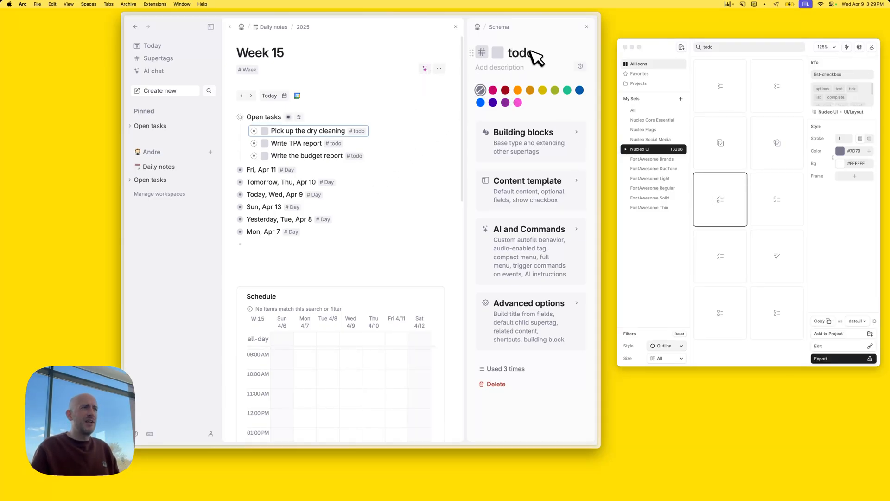
Assign the list-checkbox icon to the #todo supertag via Debug supertag and close the schema panel
key(super+k)
text(b)
key(BackSpace)
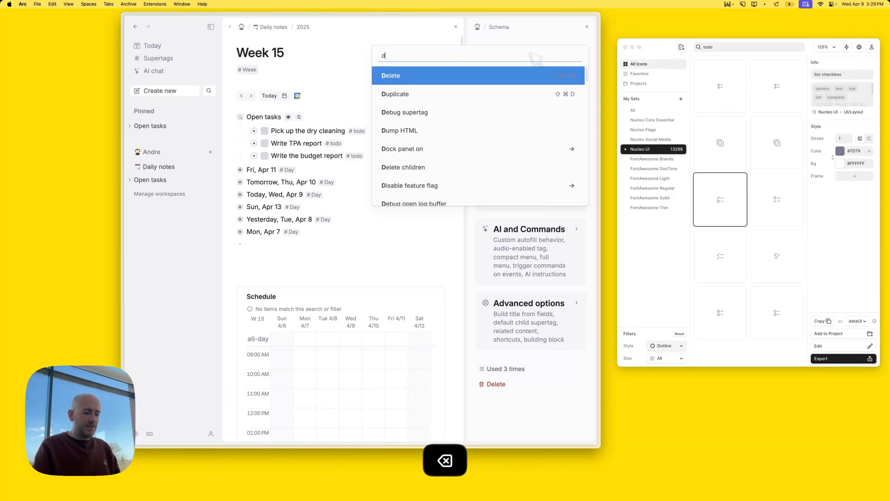
text(debu)
key(Return)
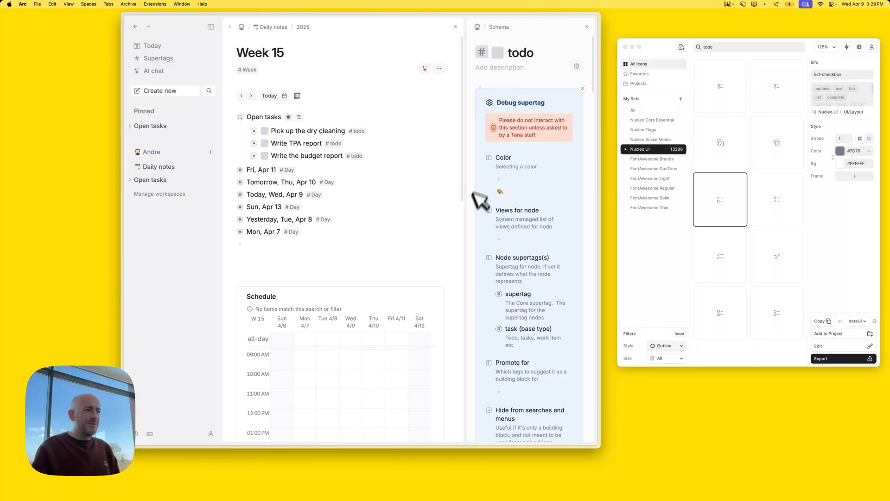
scroll(542, 262, down, 5)
scroll(542, 265, down, 4)
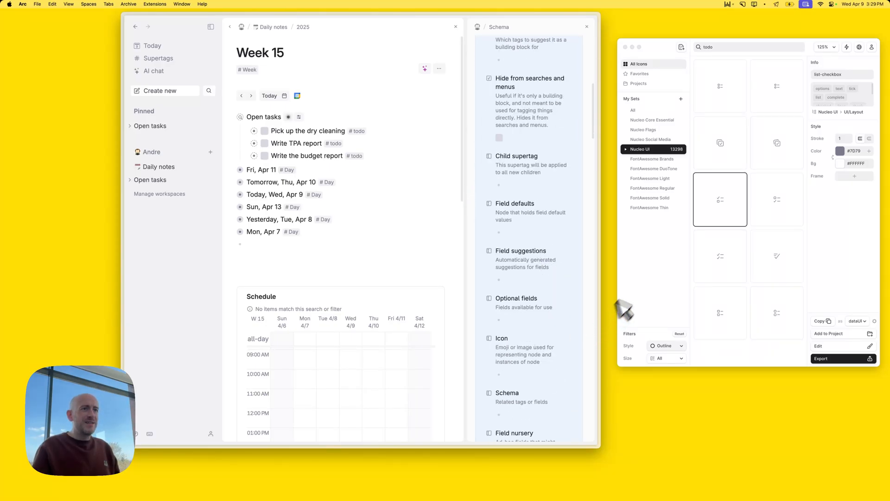
drag(723, 206, 512, 372)
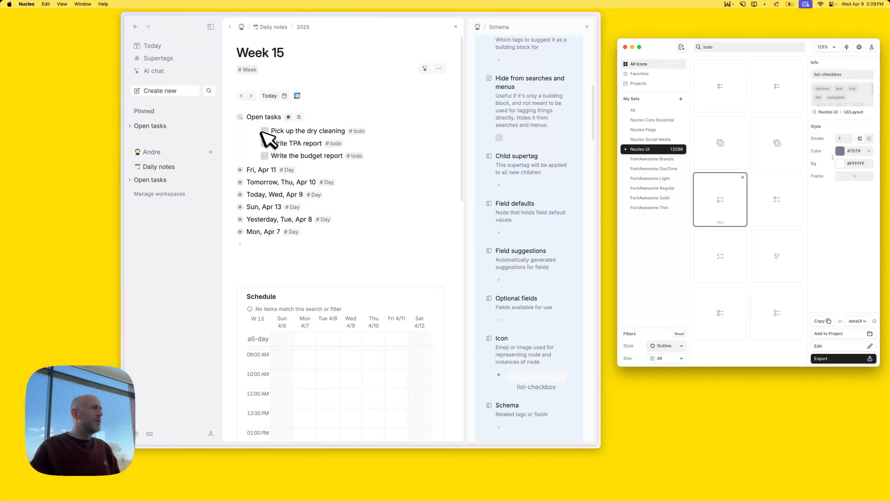
click(587, 26)
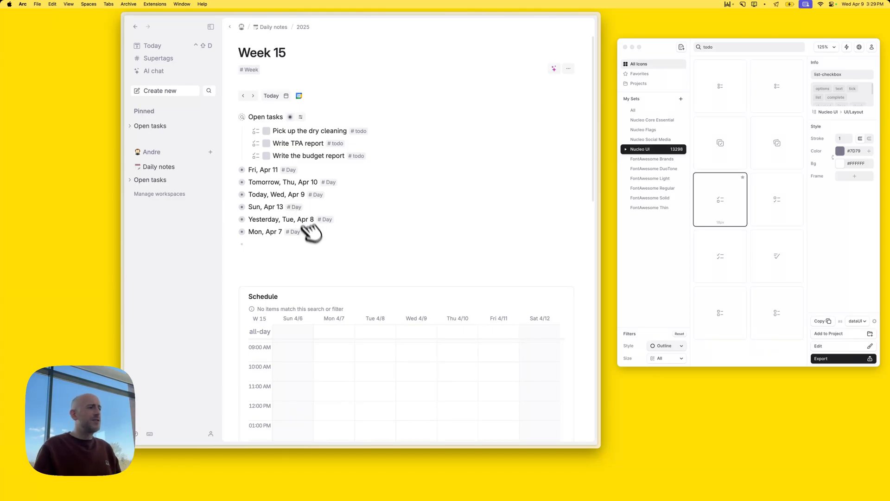
Open the #Week supertag's configuration from the Week 15 page
click(261, 248)
scroll(328, 354, down, 1)
scroll(343, 358, up, 1)
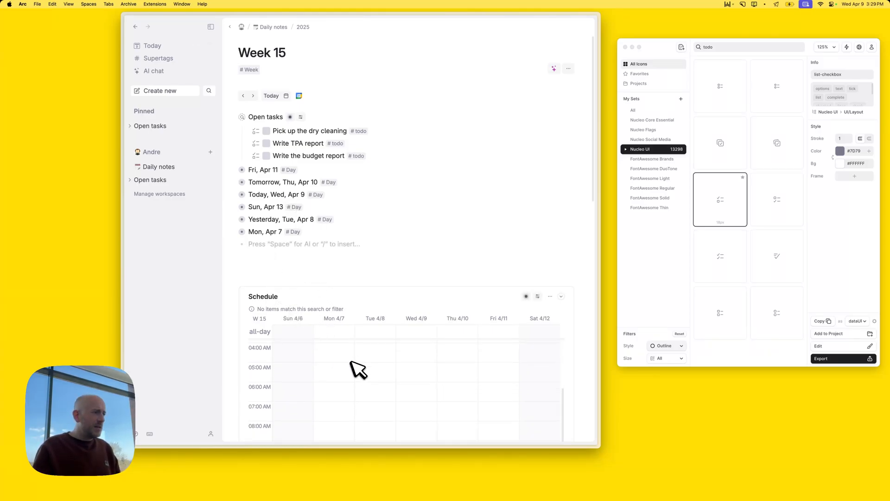
scroll(350, 359, down, 1)
scroll(354, 365, up, 5)
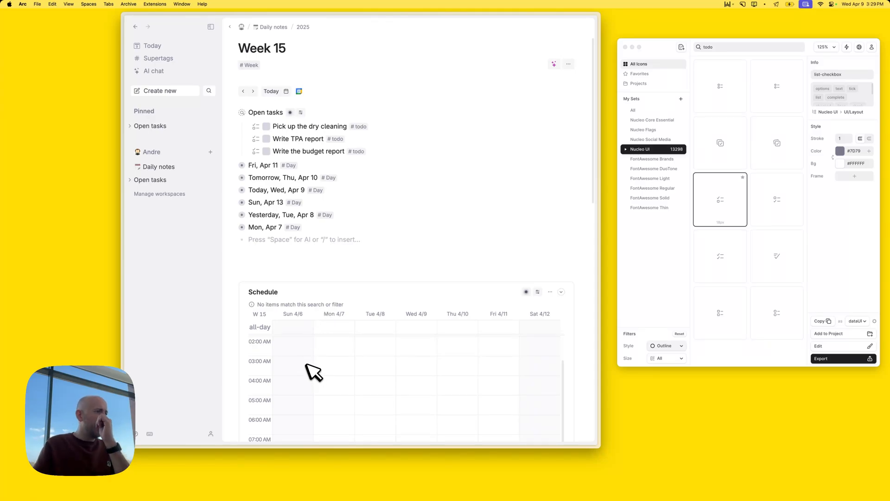
scroll(327, 359, down, 5)
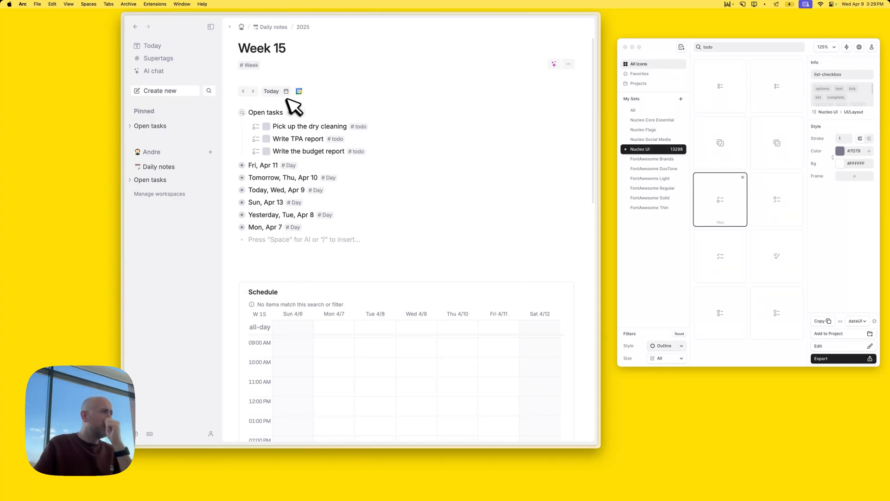
click(252, 65)
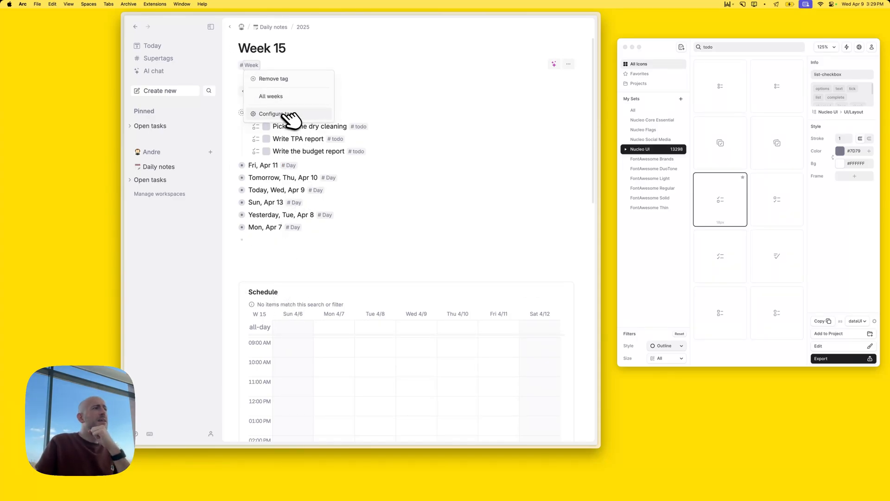
click(278, 114)
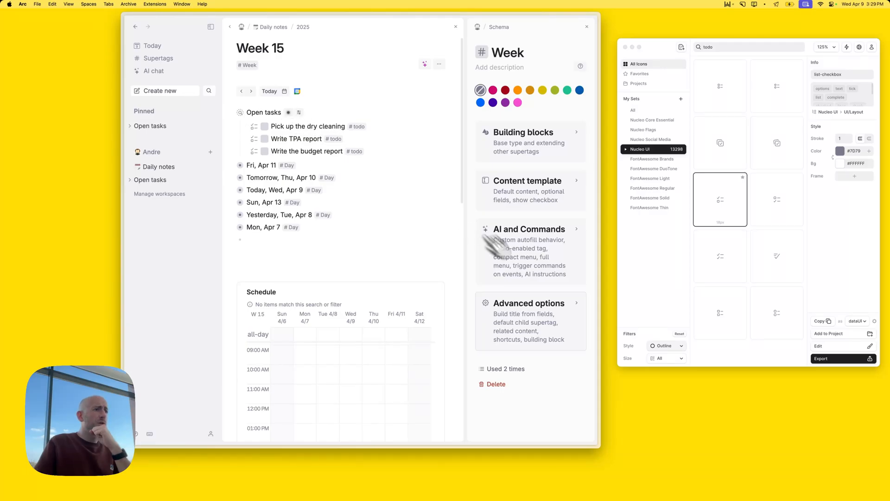
Delete the Schedule search under Related content in Advanced options and close the panel
click(533, 316)
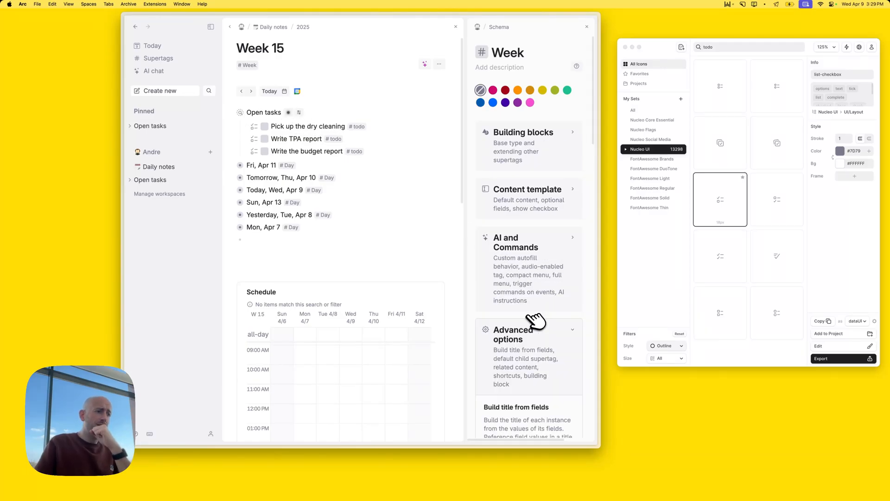
scroll(535, 320, down, 3)
scroll(541, 337, down, 6)
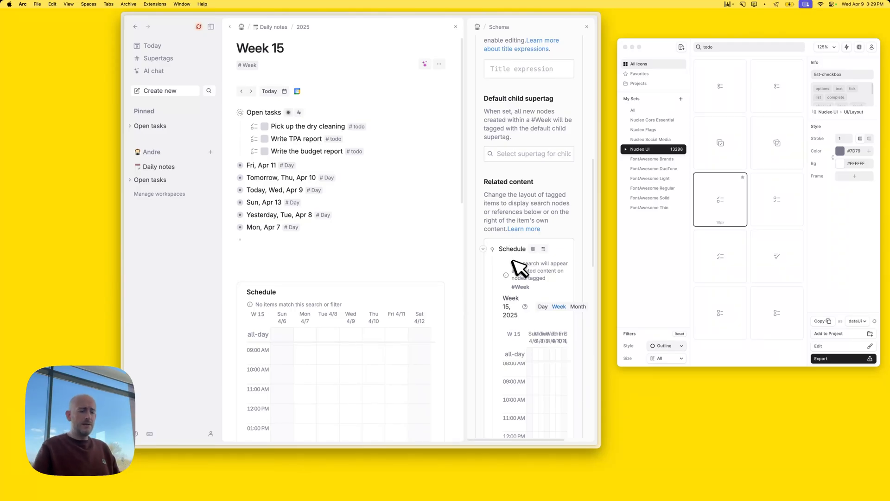
key(super+shift+BackSpace)
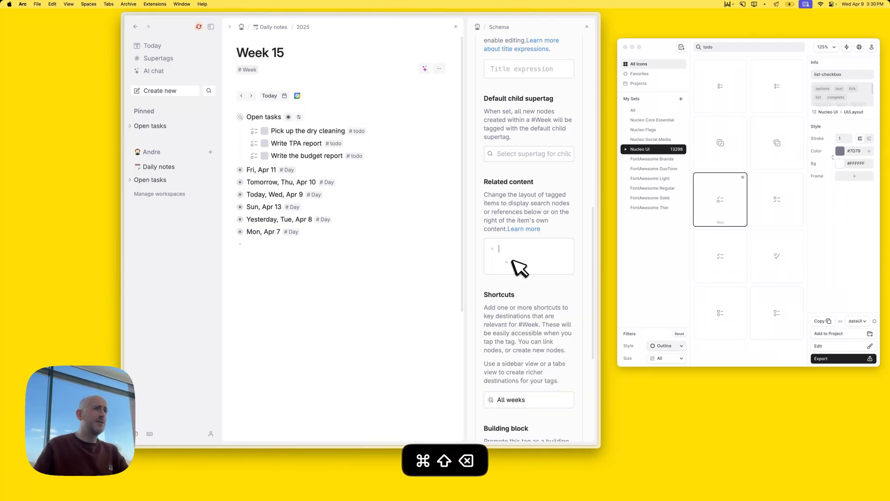
click(587, 26)
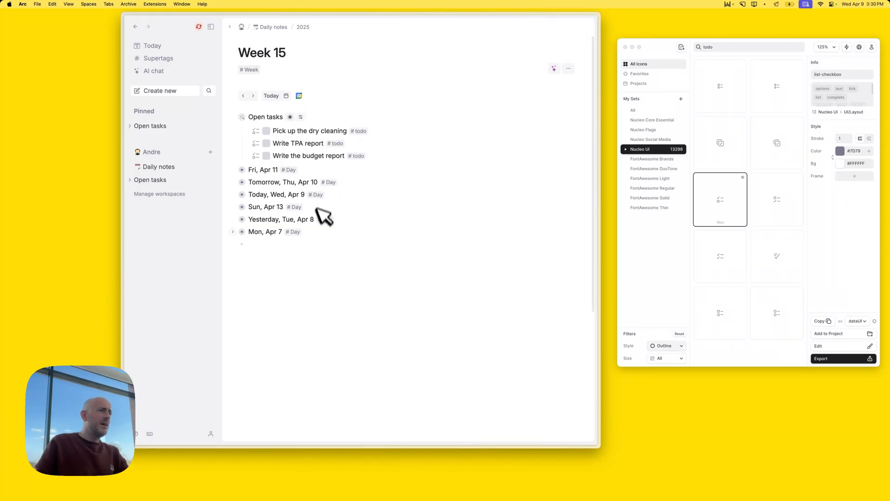
Close Nucleo, enlarge Tana, collapse Open tasks, and colour the Week supertag olive green
click(625, 47)
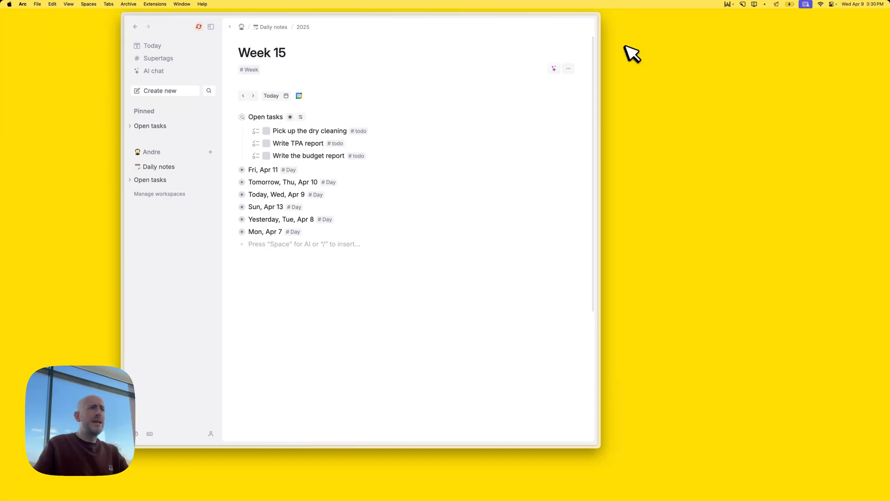
drag(601, 446, 710, 464)
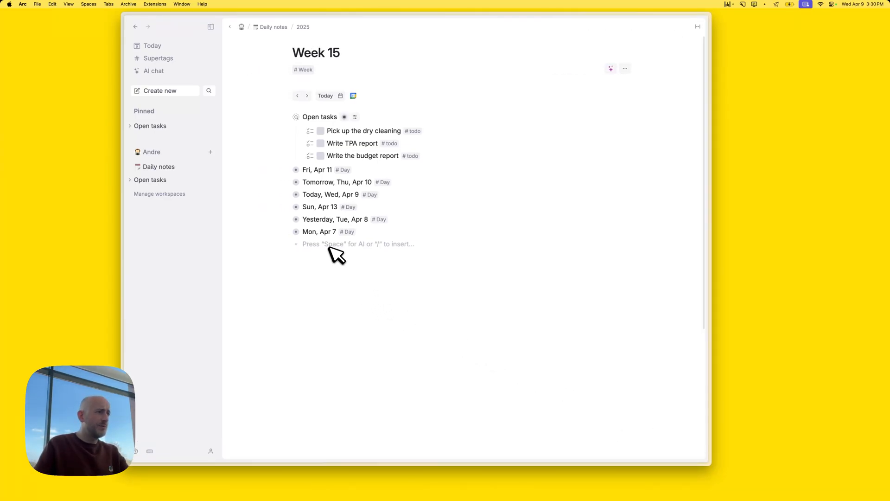
click(288, 117)
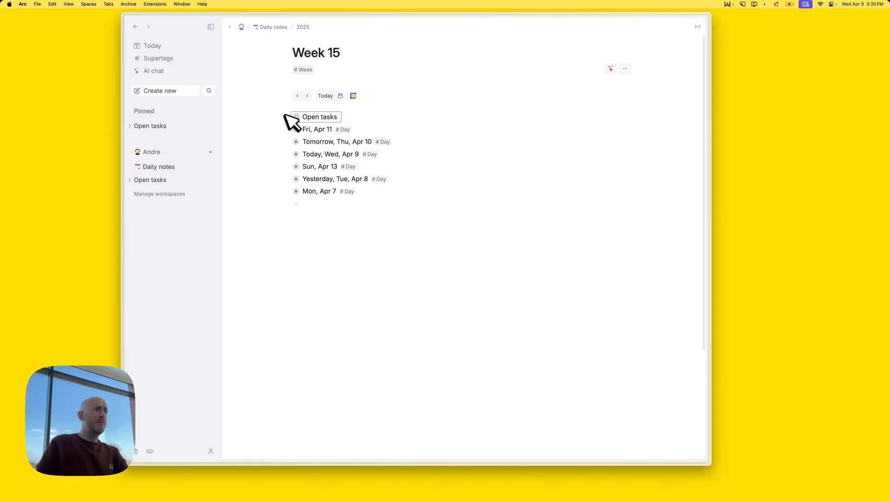
click(310, 69)
click(338, 118)
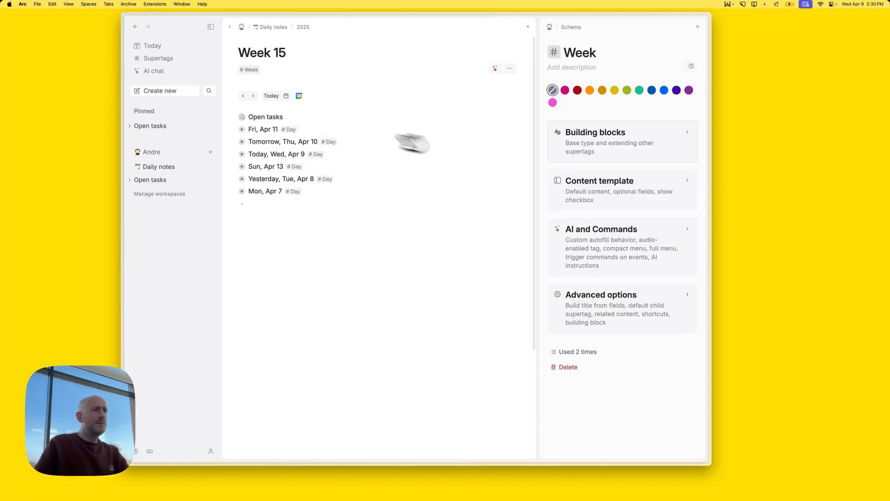
click(627, 90)
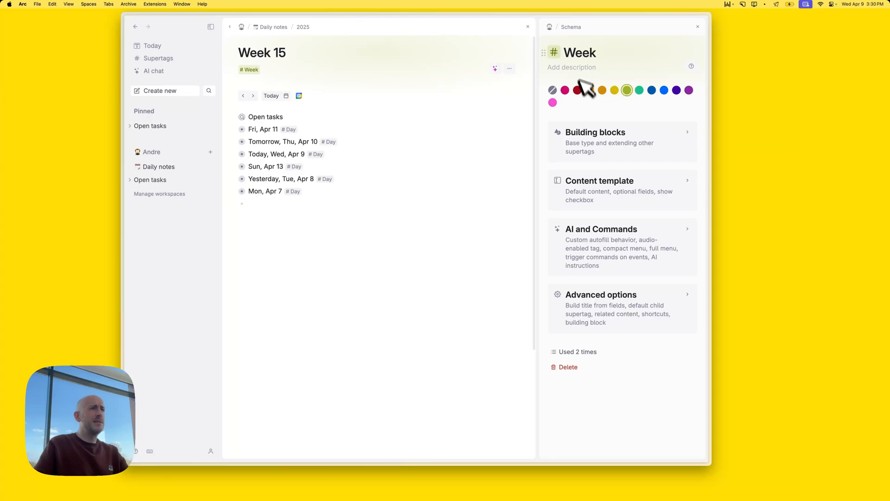
Rename the supertag to lowercase 'week' and open its content template with Open tasks collapsed
click(577, 53)
key(BackSpace)
text(w)
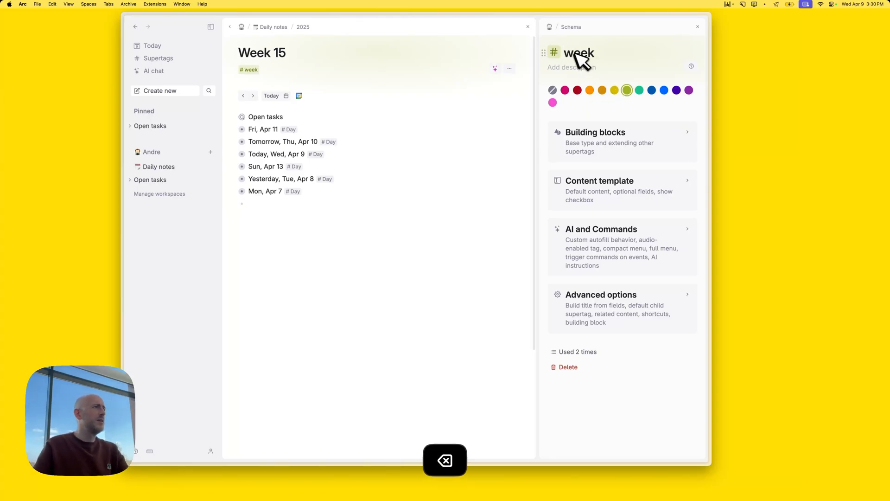
click(303, 216)
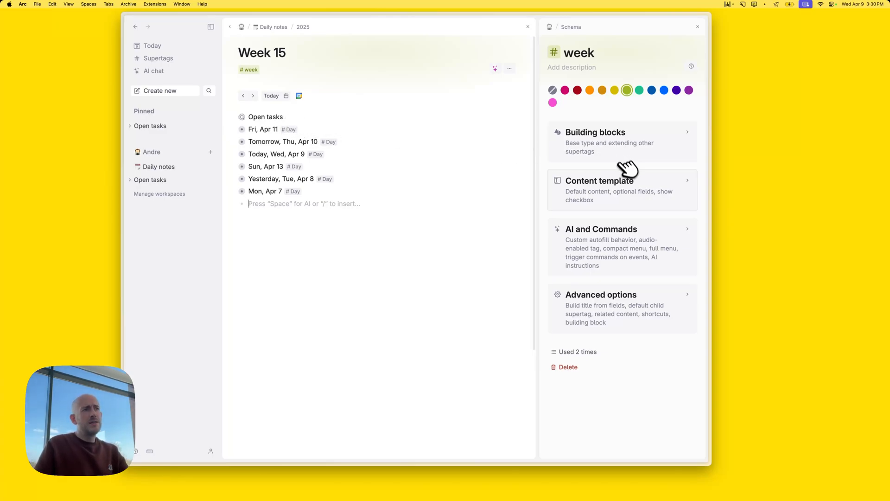
click(624, 181)
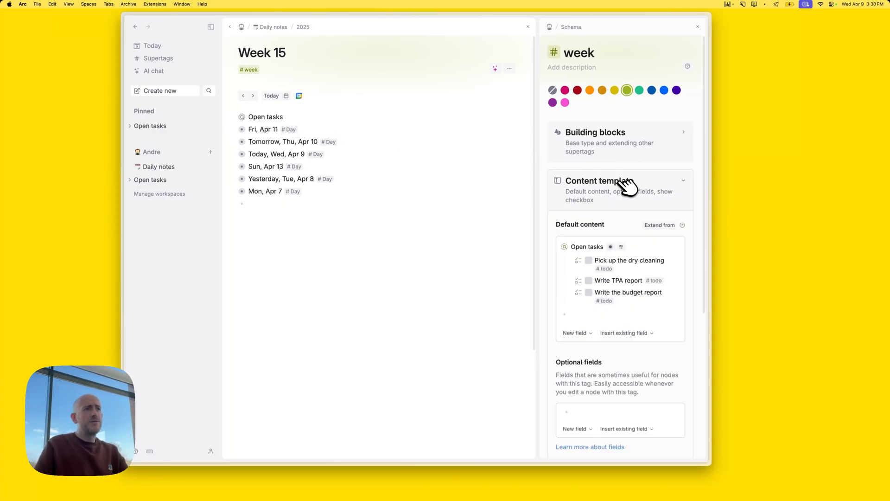
click(559, 247)
Add a 'Checklist' field above Open tasks in the week template's default content
key(Left)
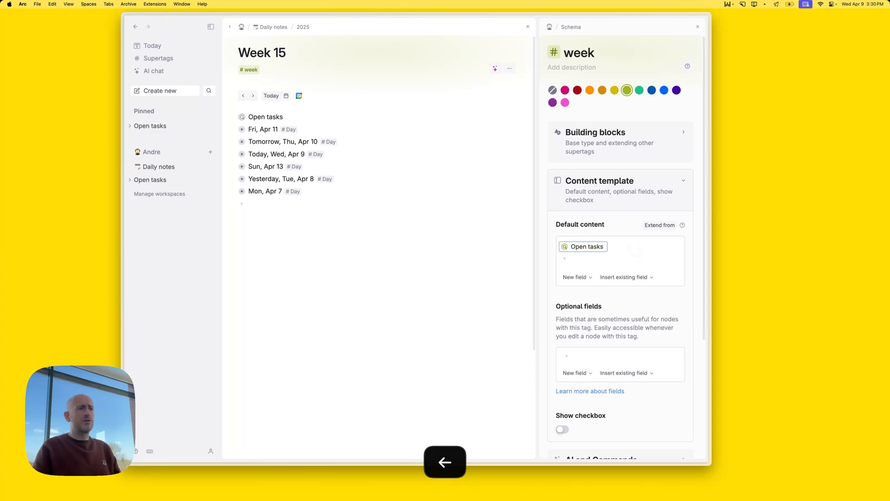
key(Left)
key(Return)
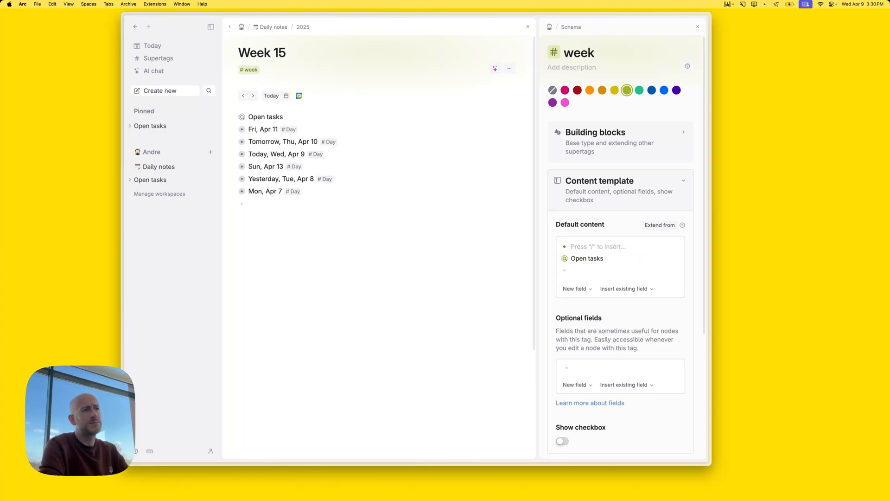
key(shift+greater)
text(Chec)
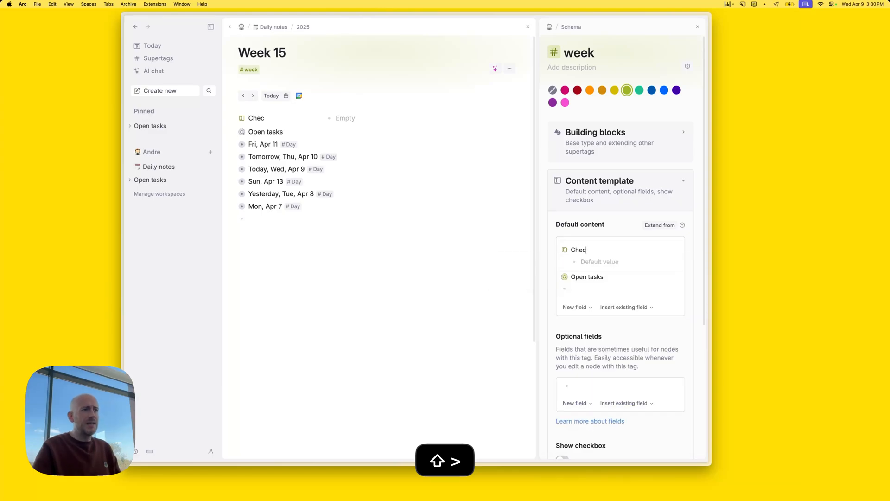
text(klist)
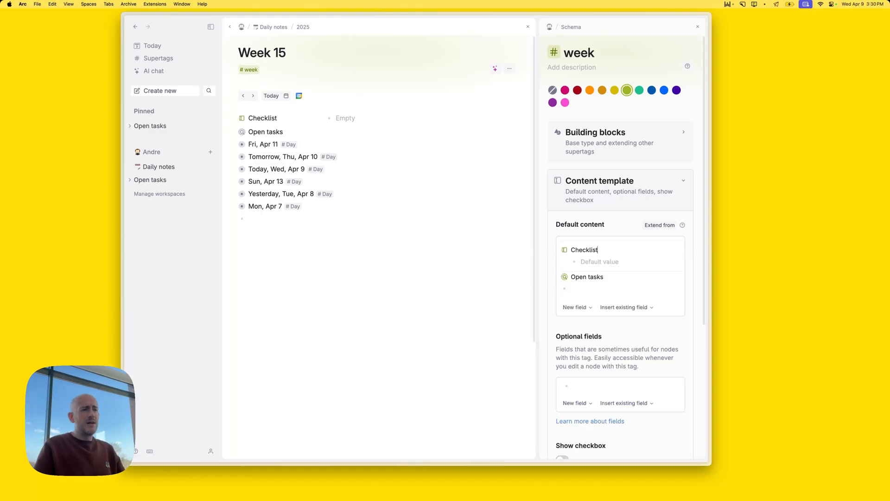
Fill Checklist with checkbox items Select tasks for the week, Go through my calendar, Reflect on last week
key(Down)
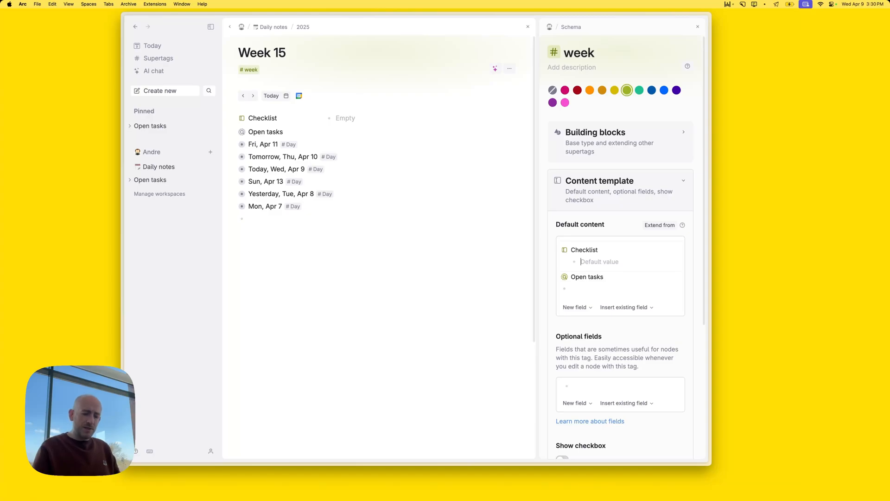
key(super+Return)
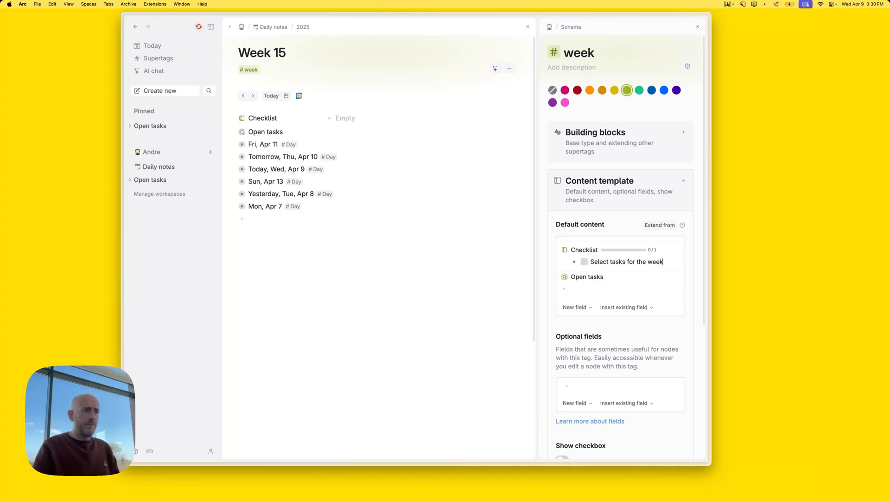
key(Return)
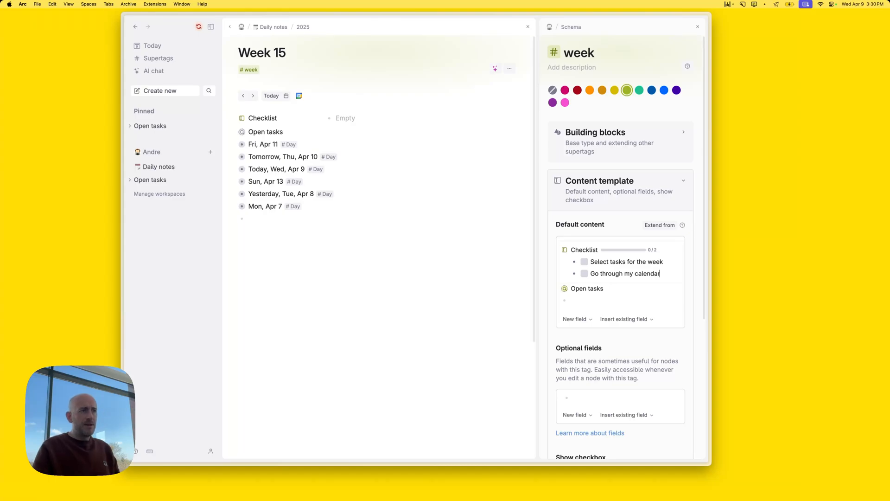
key(Return)
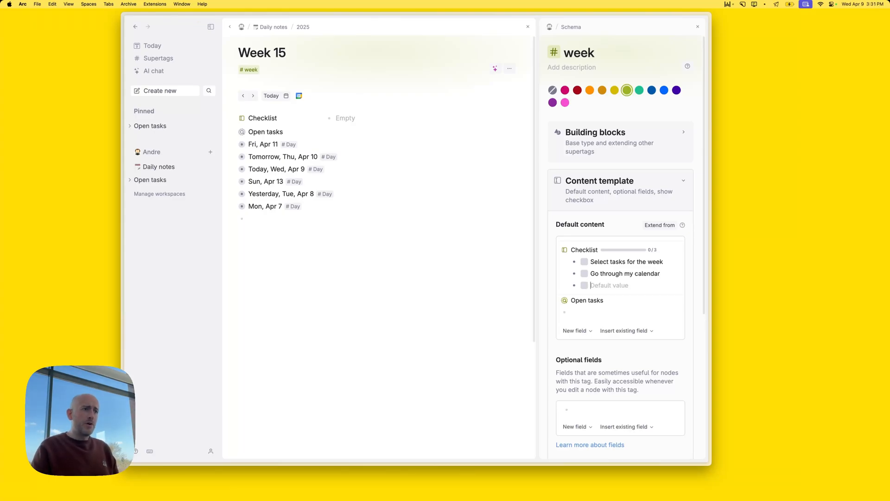
text(e)
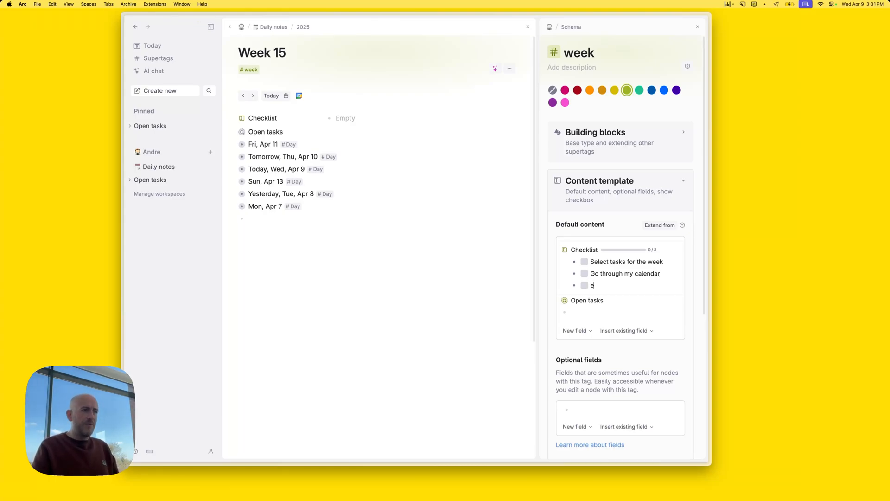
key(BackSpace)
text(Reflect on last week)
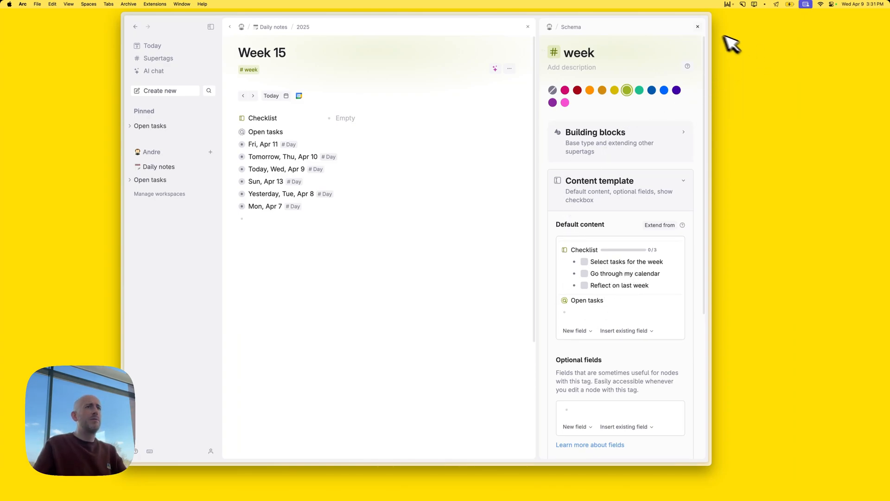
Close the supertag configuration, then delete the Week 15 note
click(698, 27)
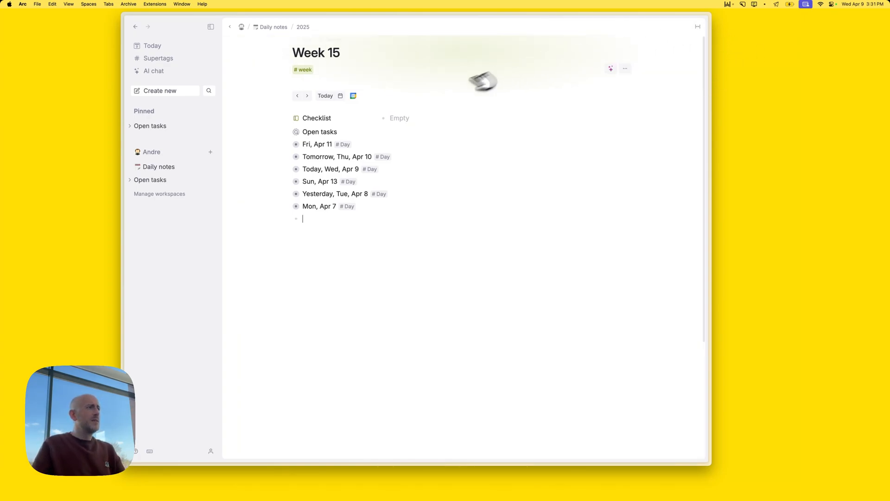
click(335, 117)
key(super+shift+BackSpace)
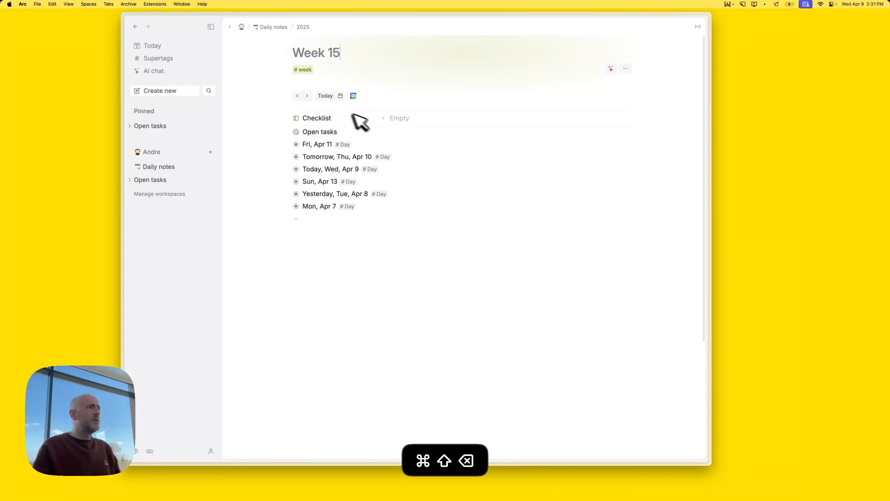
click(410, 120)
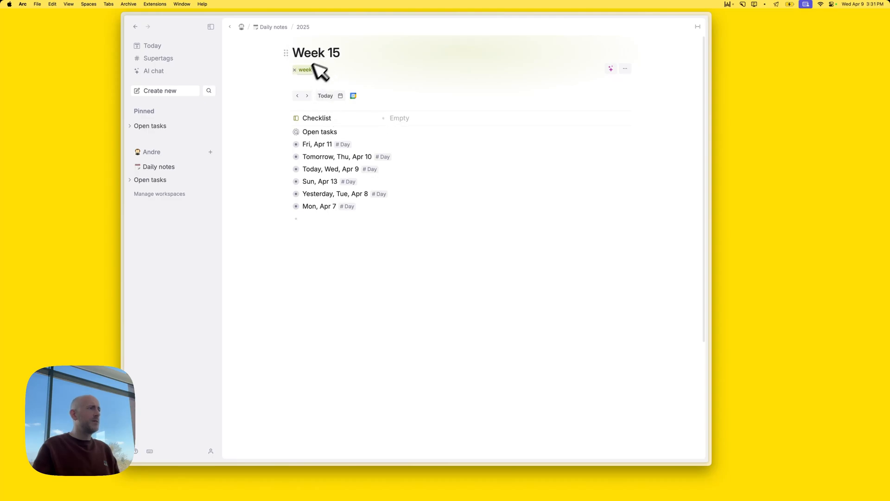
click(327, 57)
key(super+shift+BackSpace)
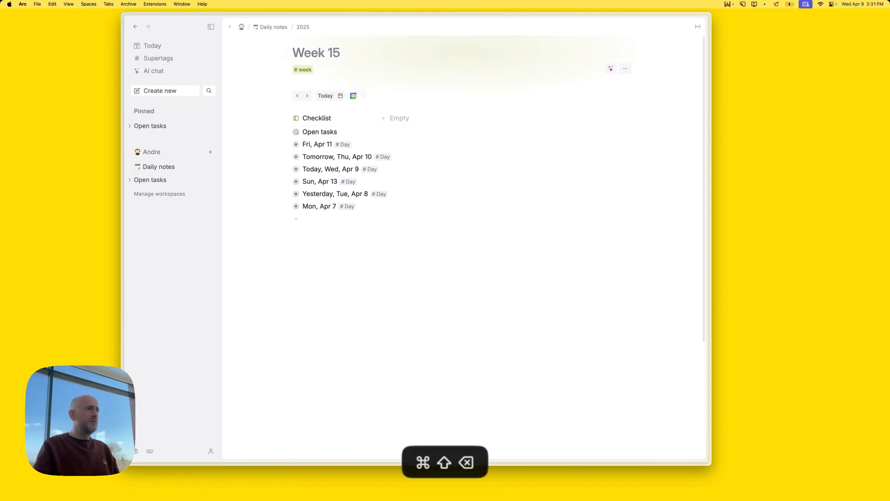
Visit today's daily note, return to Week 15, and expand its Open tasks search
click(159, 45)
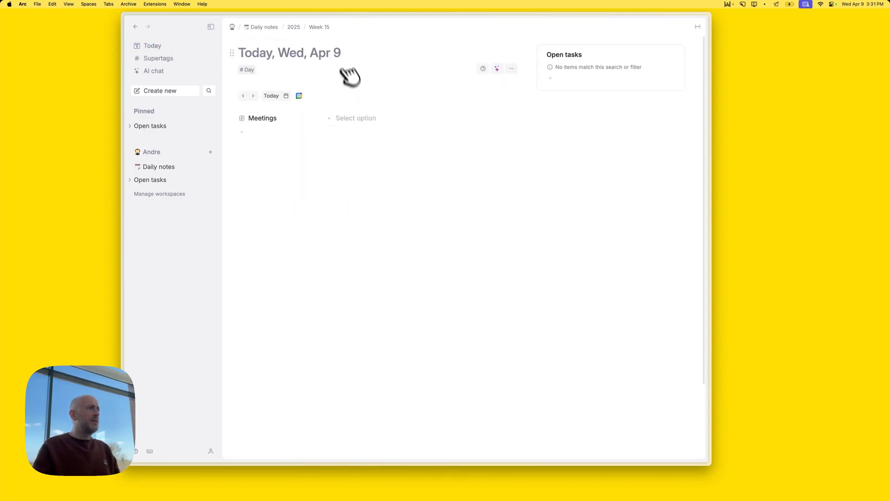
click(322, 28)
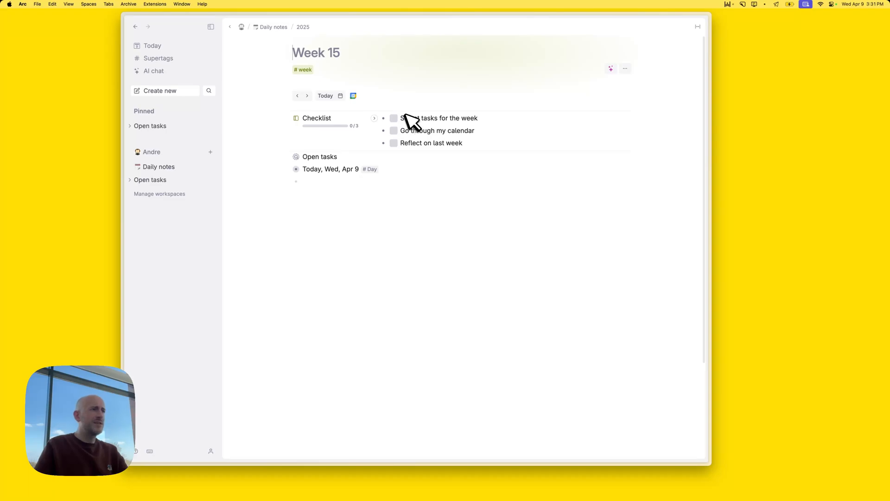
click(289, 157)
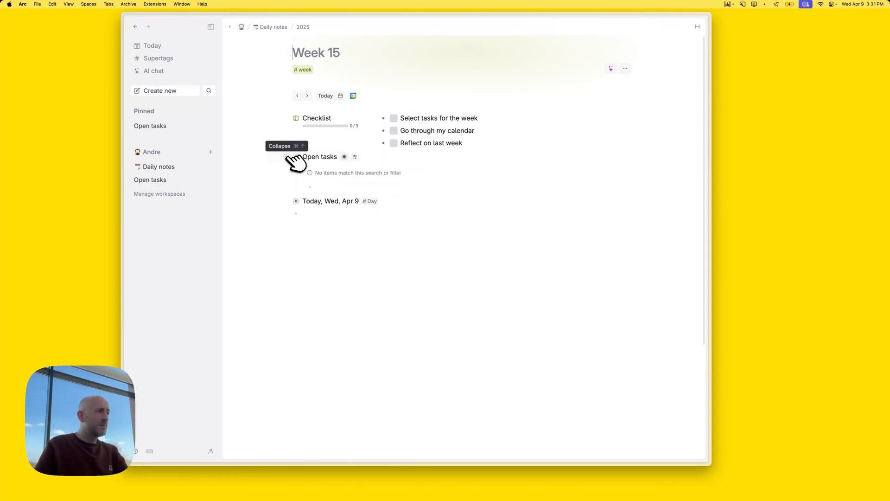
click(320, 214)
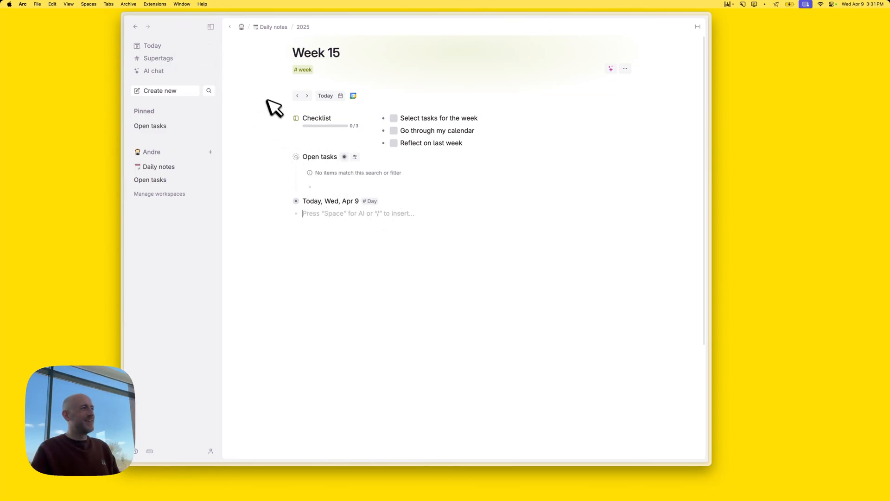
Undo twice to restore Week 15, then reapply the #week tag to its title
key(super+z)
key(super+z)
key(super+z)
key(super+z)
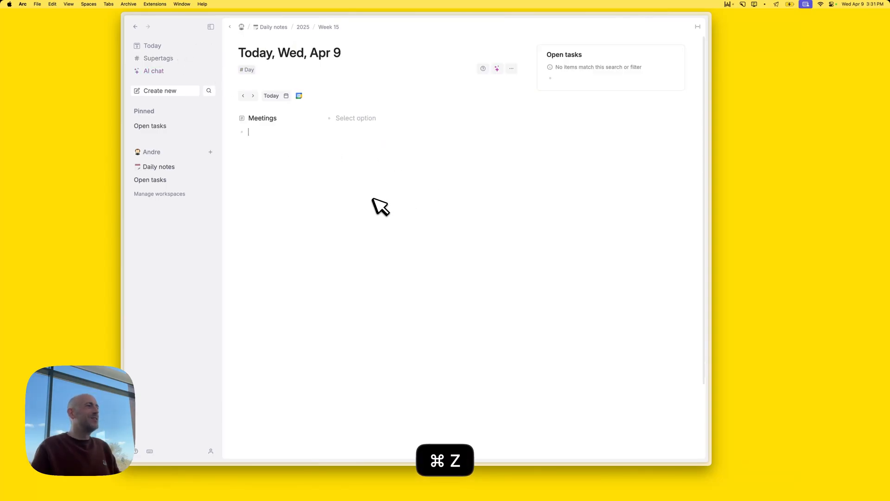
key(super+z)
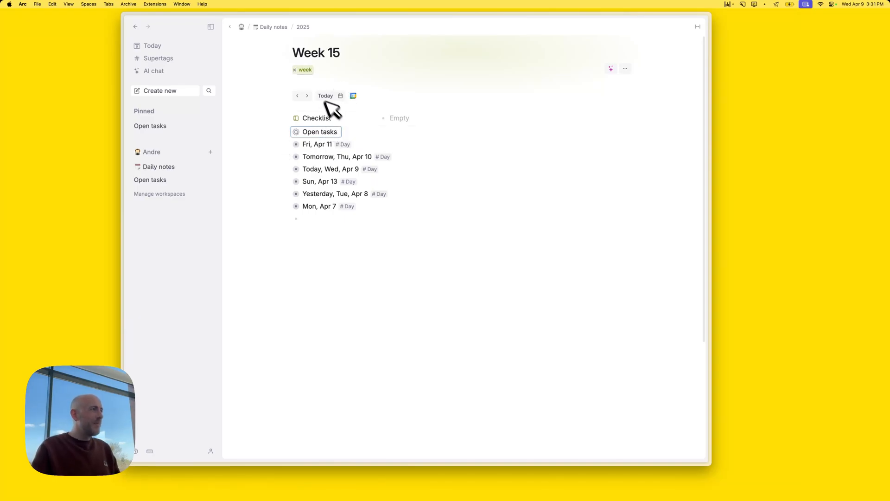
click(295, 69)
text(#we)
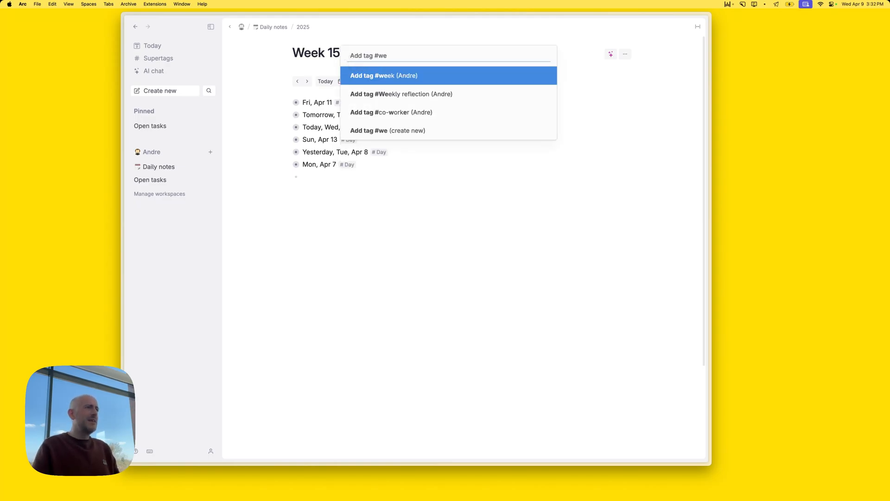
key(Return)
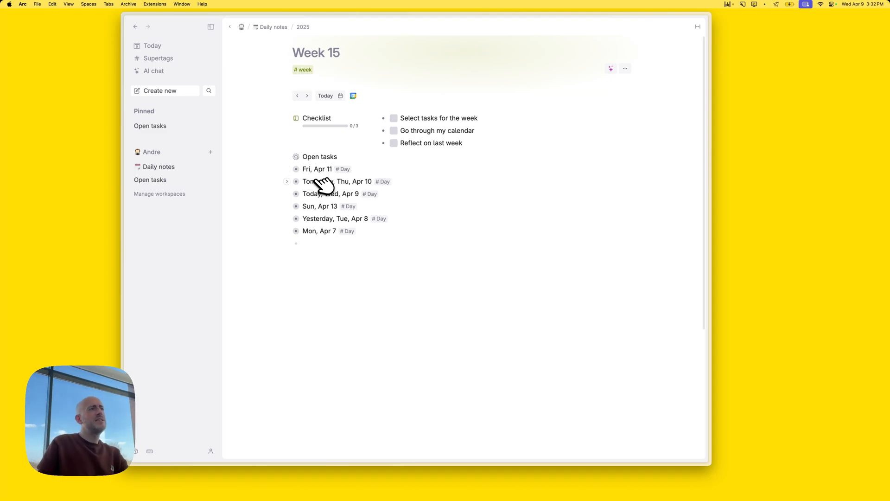
Check today's daily note, then return to Week 15 and expand Open tasks
click(309, 251)
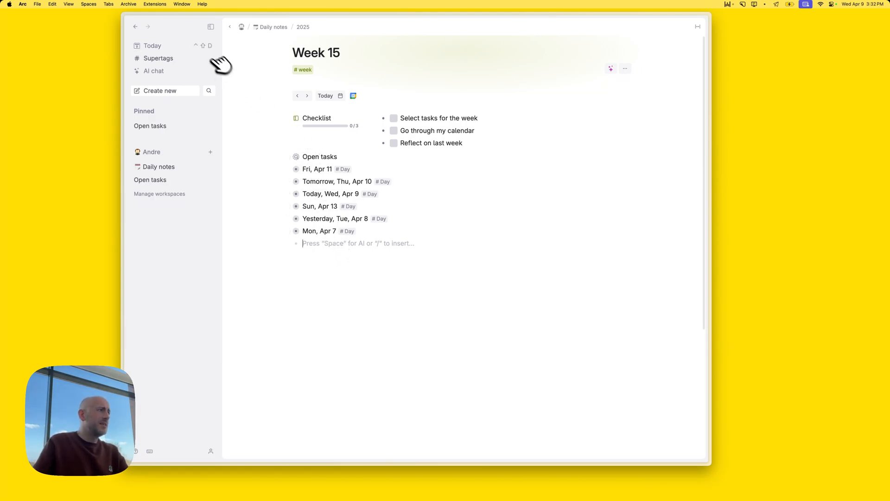
click(153, 46)
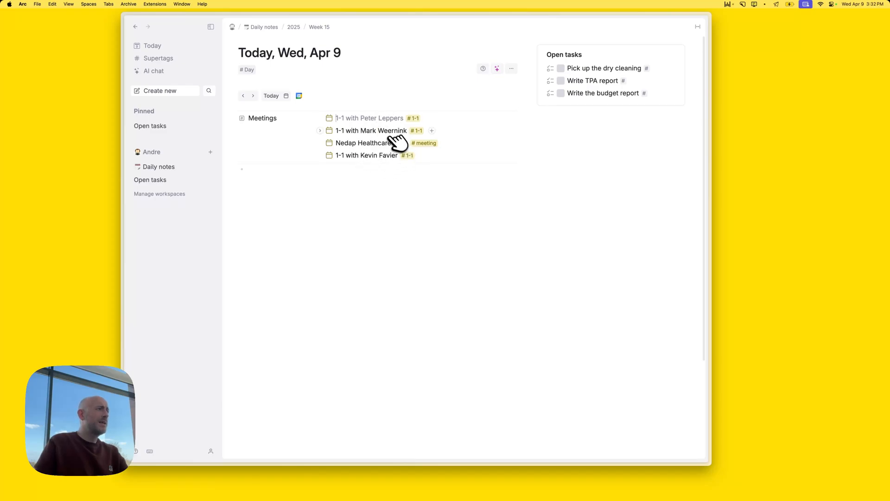
click(320, 27)
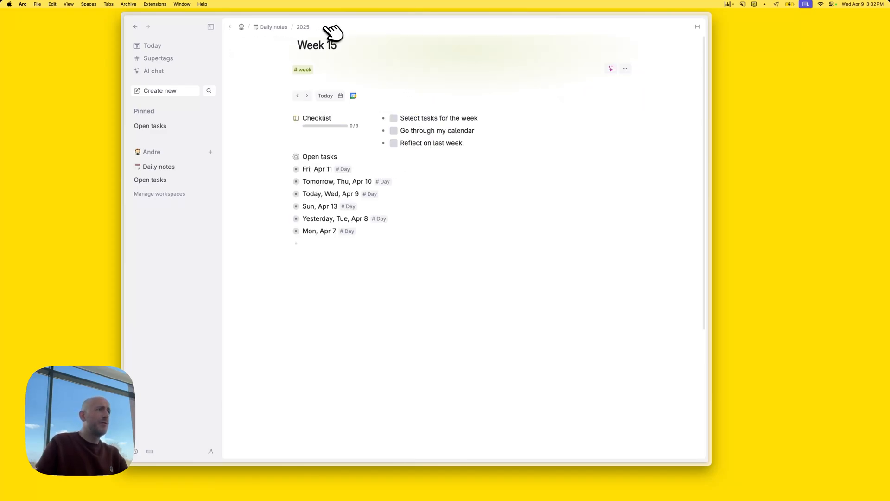
click(290, 157)
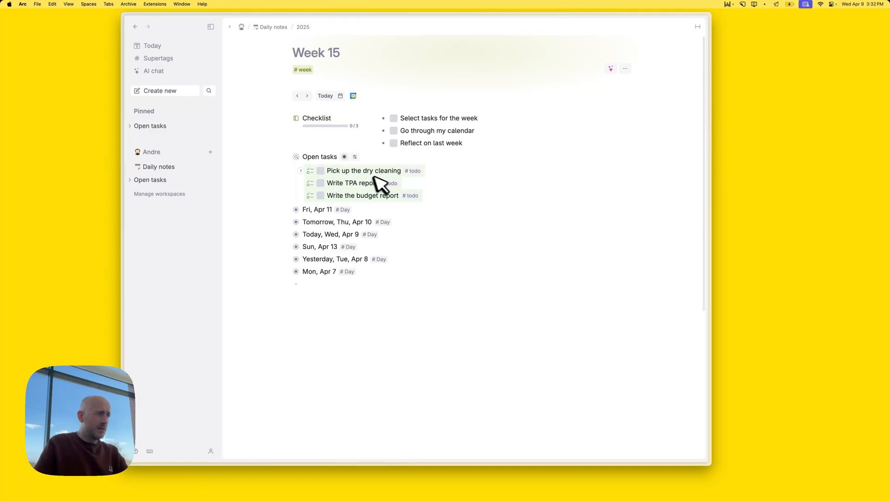
Reference 'Pick up the dry cleaning' and 'Write the budget report', and tick 'Select tasks for the week'
click(348, 171)
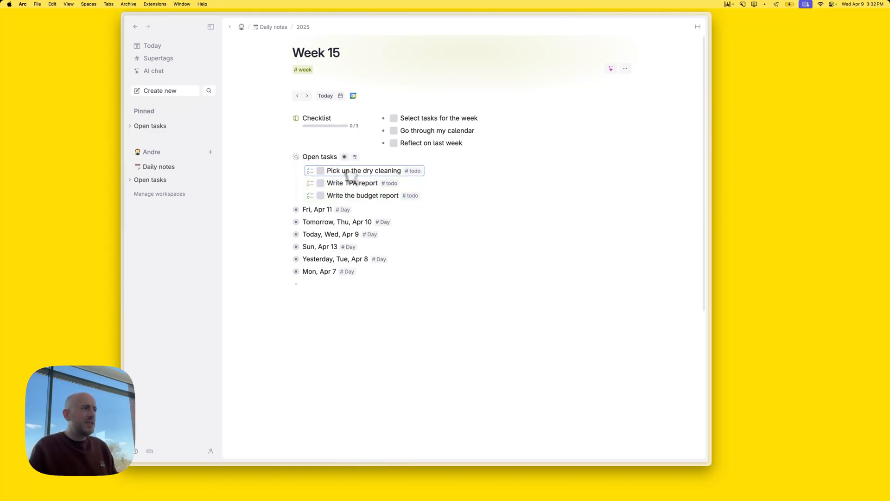
key(shift+Tab)
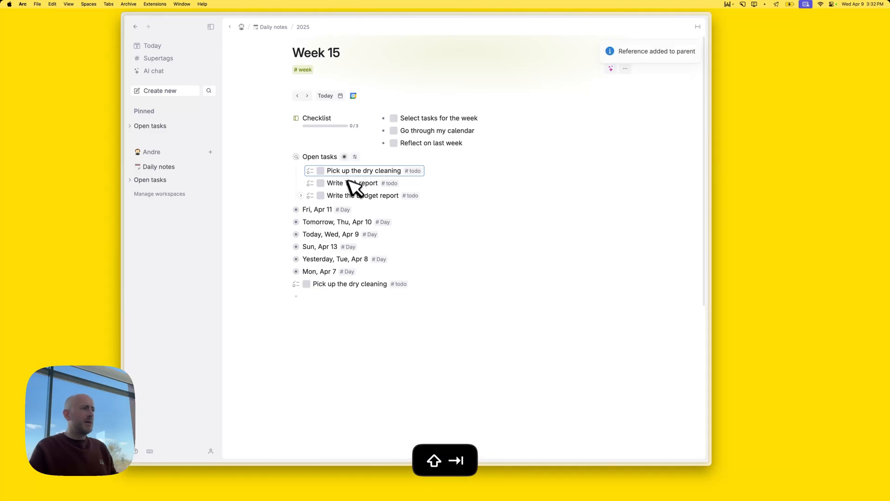
click(346, 183)
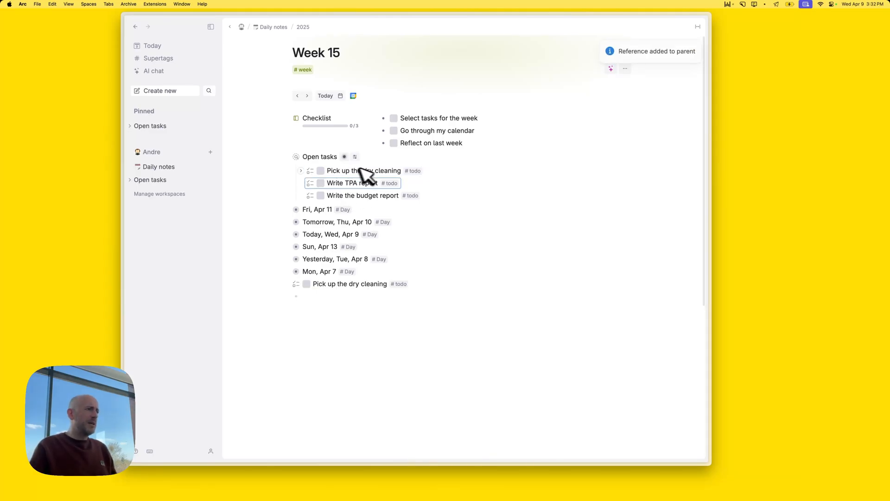
click(351, 195)
key(shift+Tab)
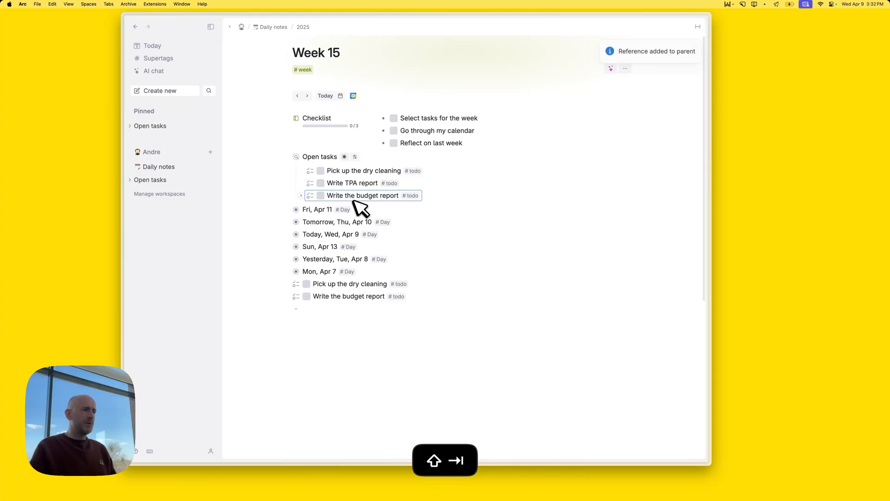
click(396, 119)
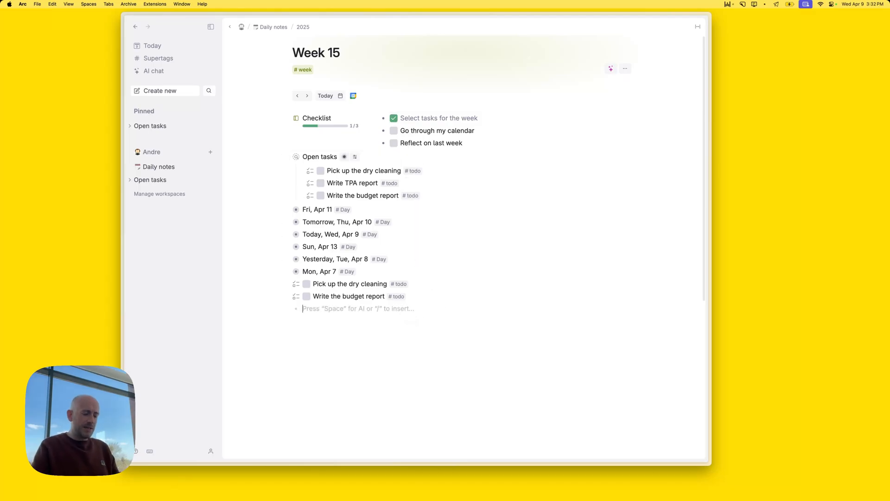
Add a #todo reading 'Prepare for Friday session, need' to Week 15
text(#to)
key(Return)
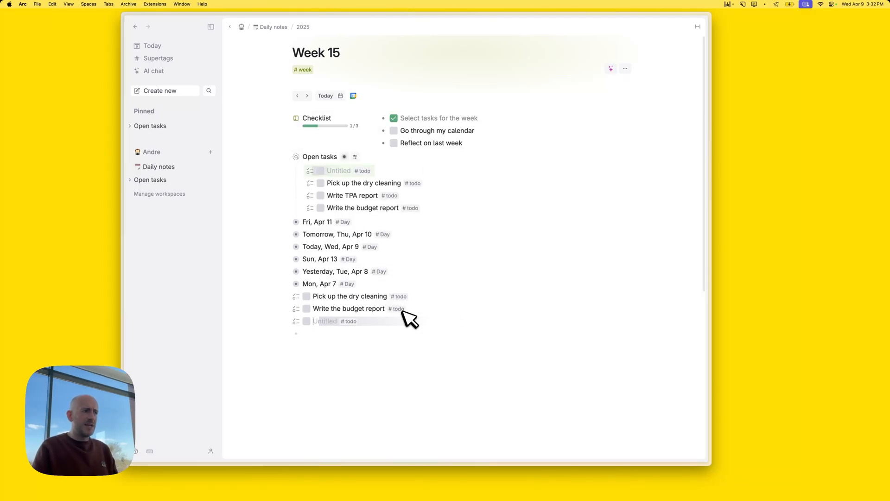
text(Prepare for Friday sessi)
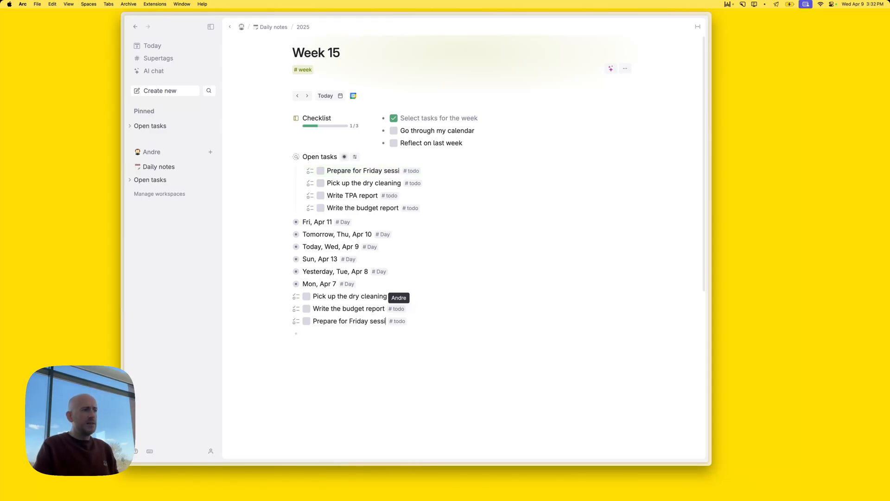
text(oi)
key(BackSpace)
text(n)
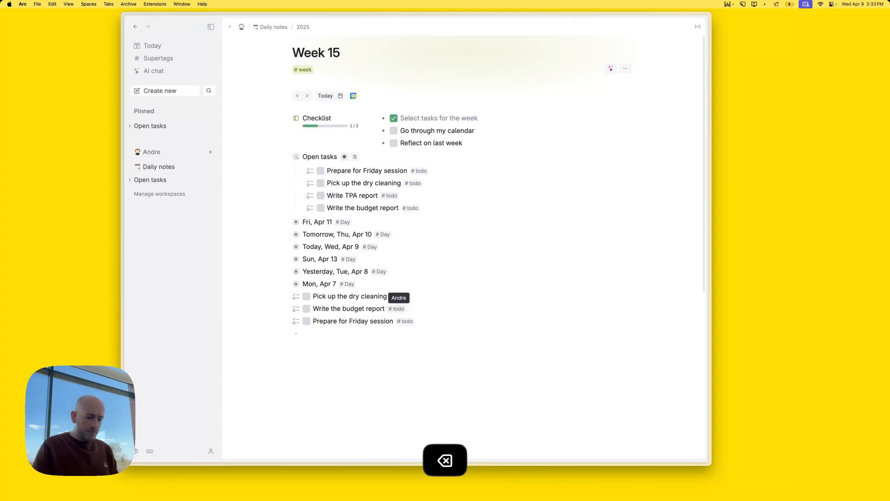
text(, need to make presentation)
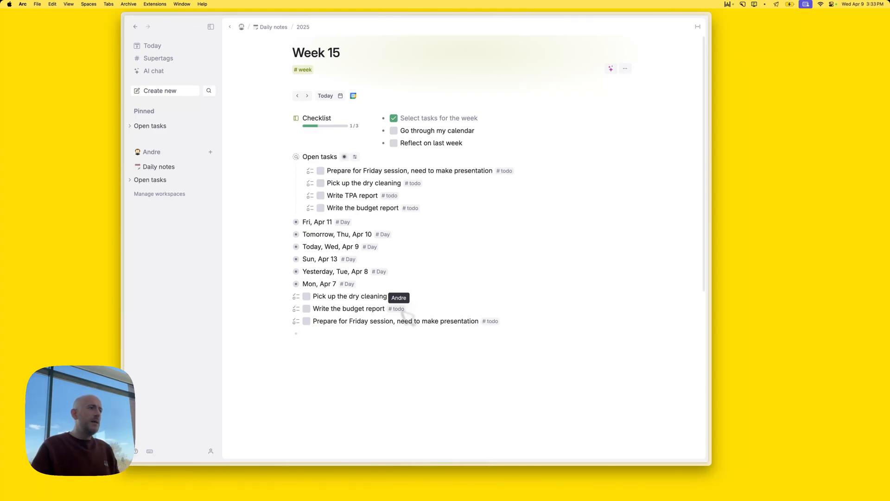
click(371, 348)
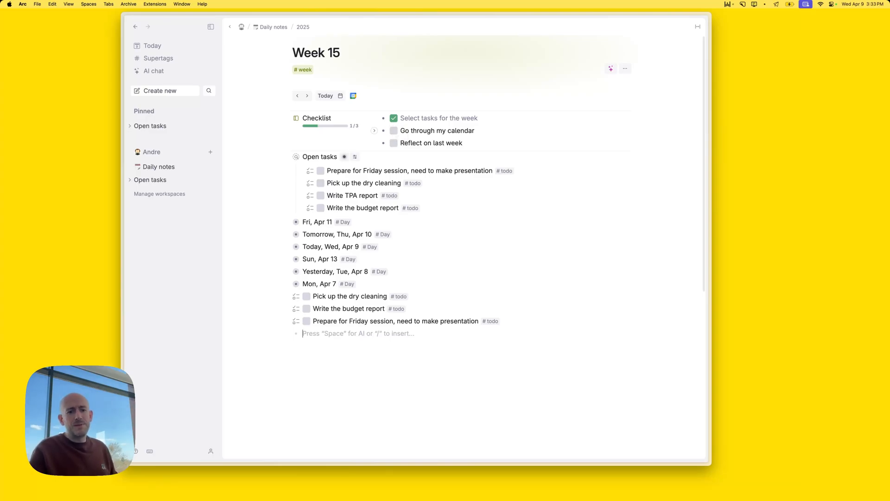
Tick 'Go through my calendar' and 'Reflect on last week', then view today's daily note
click(394, 130)
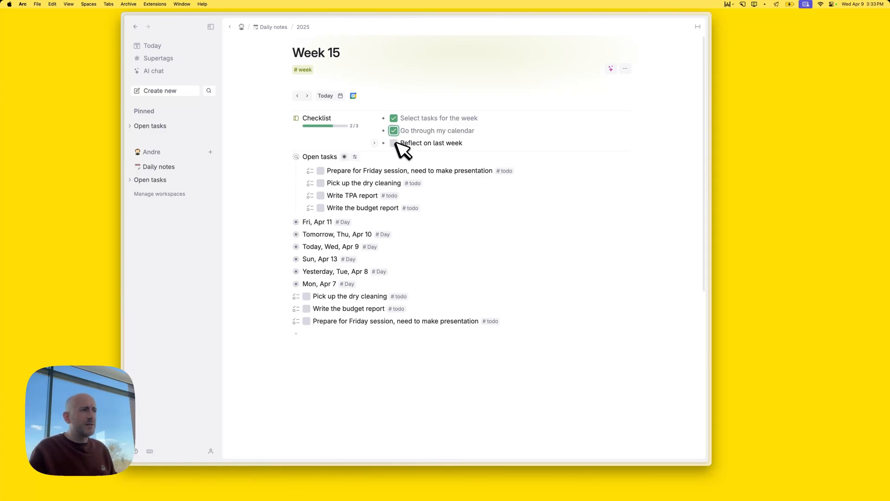
click(499, 146)
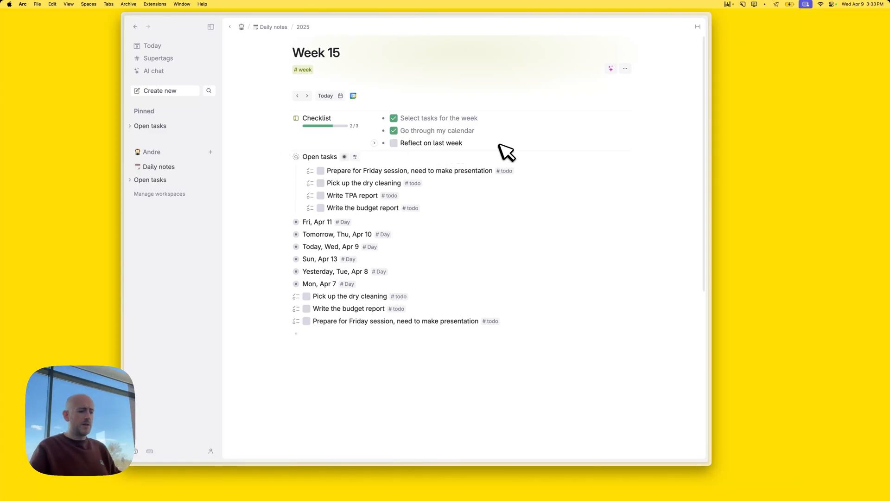
key(Return)
key(Tab)
key(BackSpace)
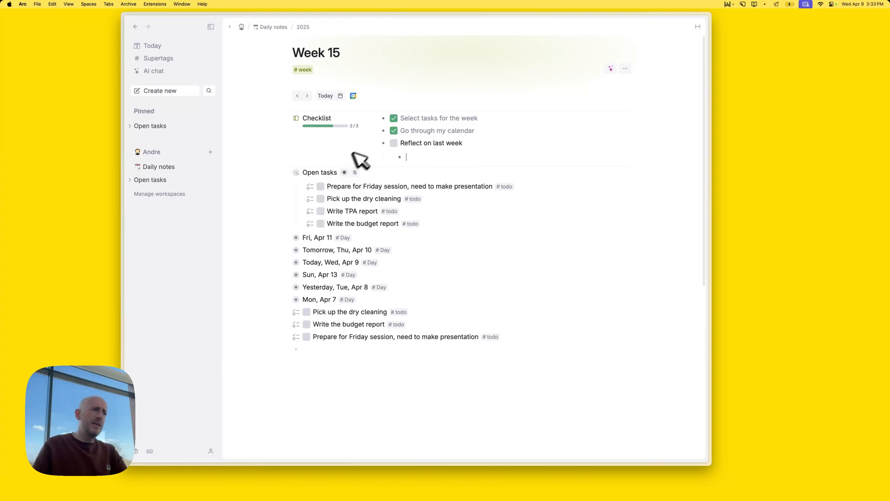
click(383, 147)
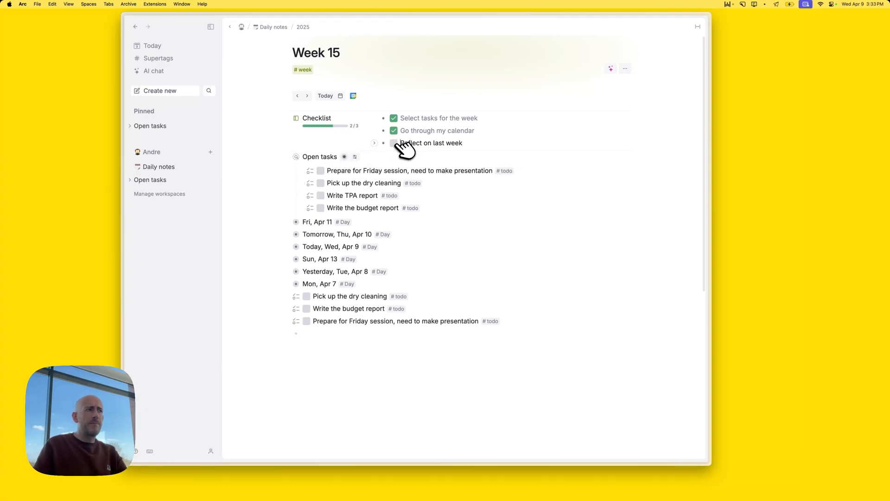
click(394, 144)
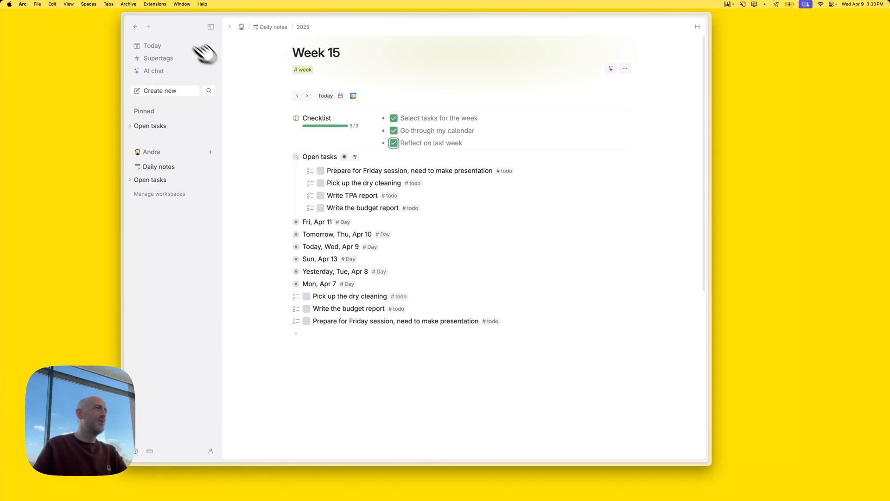
click(150, 46)
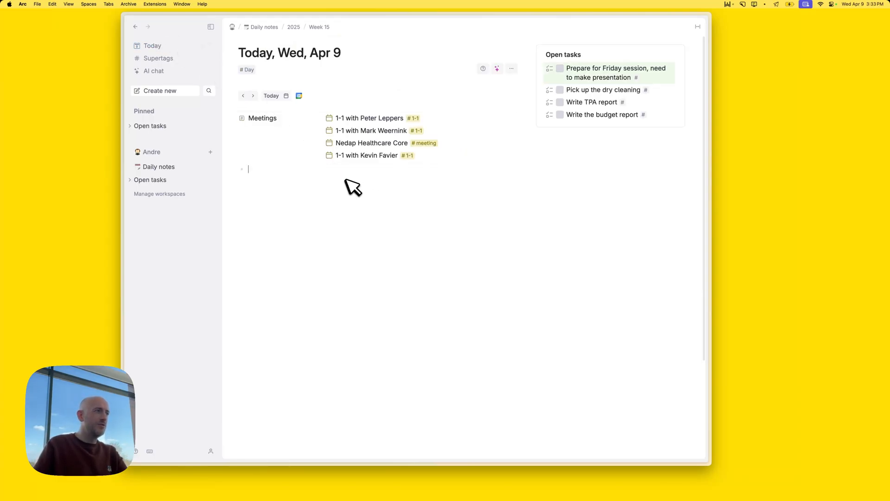
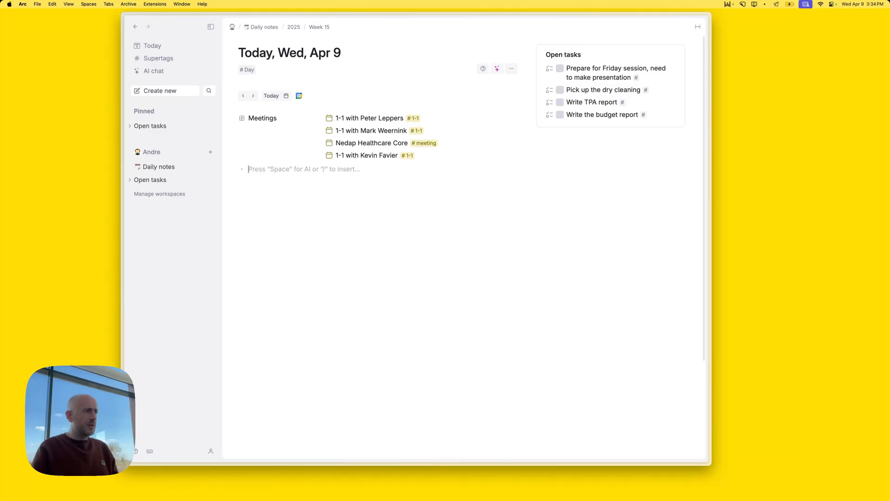
Turn the empty line in today's note into a new search node with '?'
text(?)
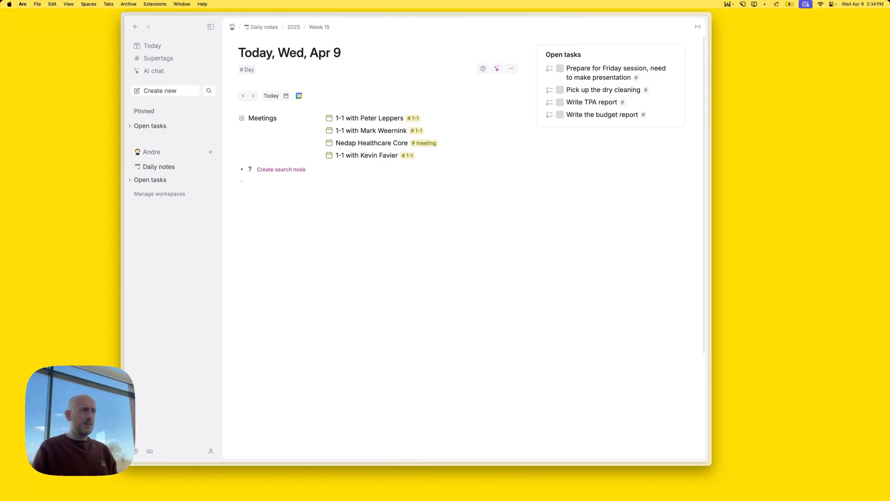
key(Right)
key(Return)
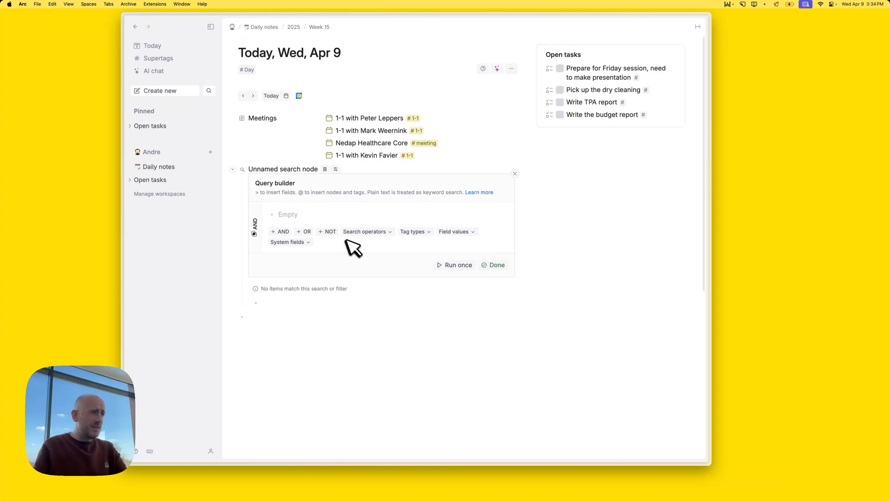
Add a CHILD OF PARENT condition to the query, then delete it again
click(375, 233)
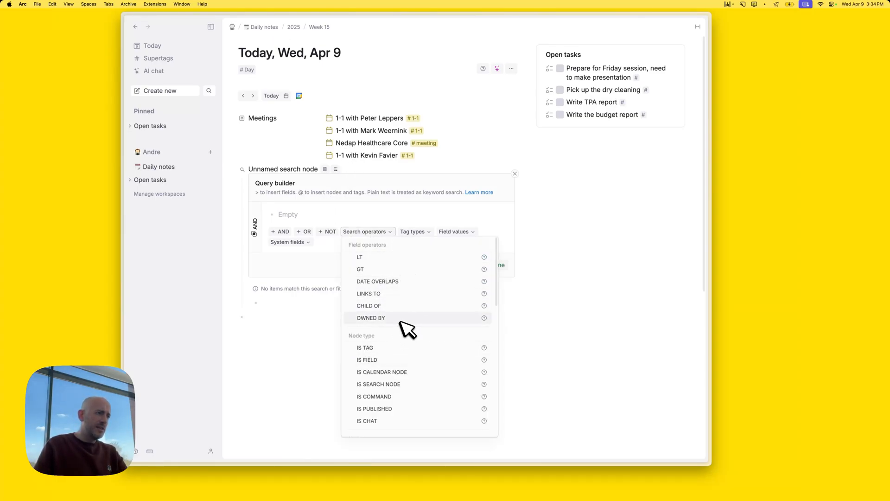
click(381, 306)
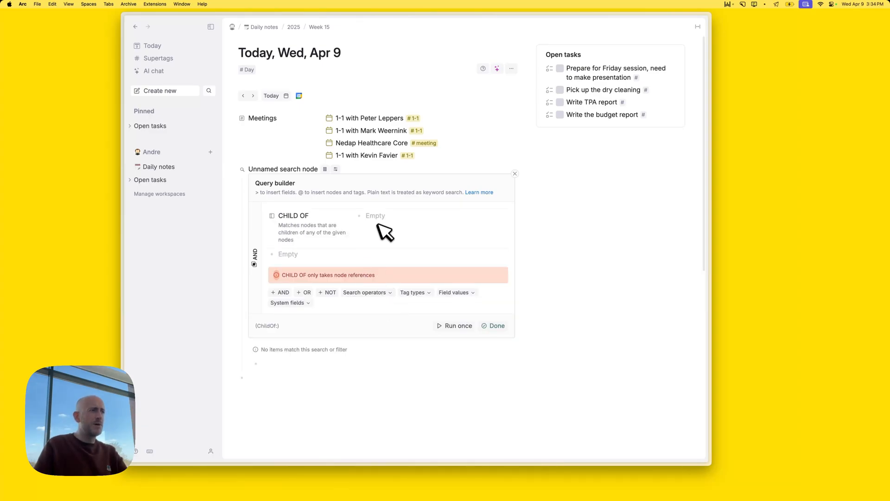
text(PARENT)
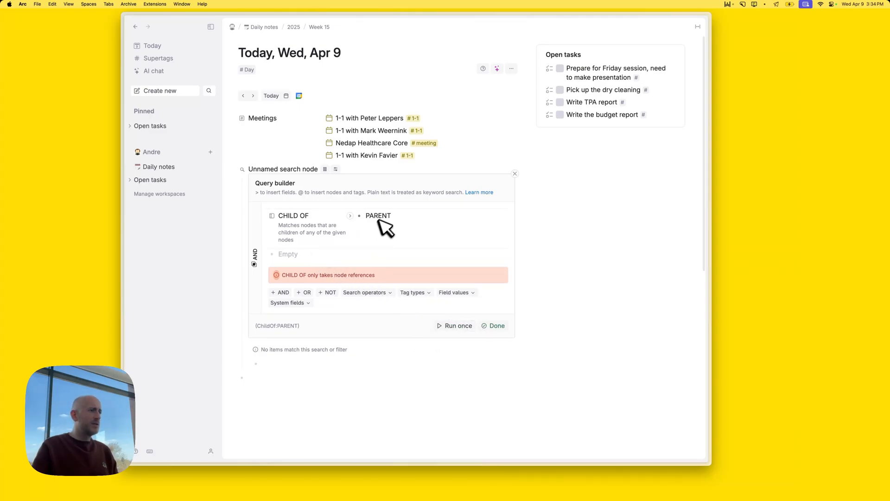
click(401, 216)
click(316, 212)
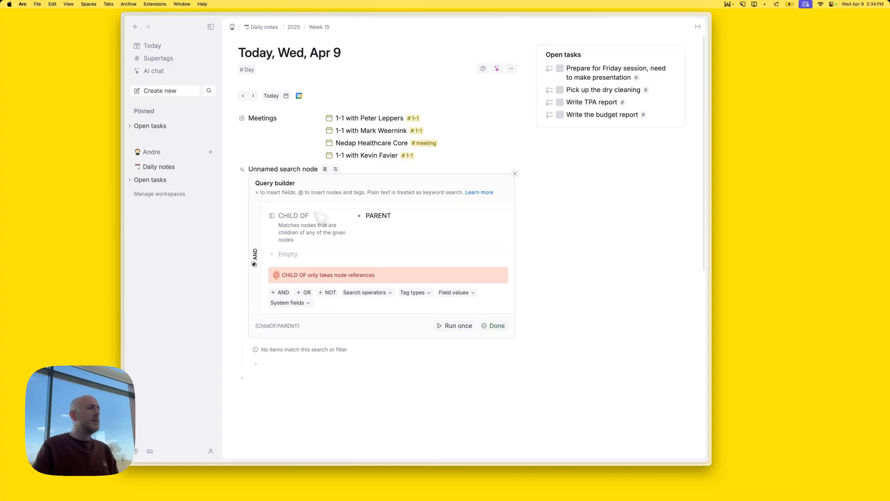
key(super+shift+BackSpace)
text(>)
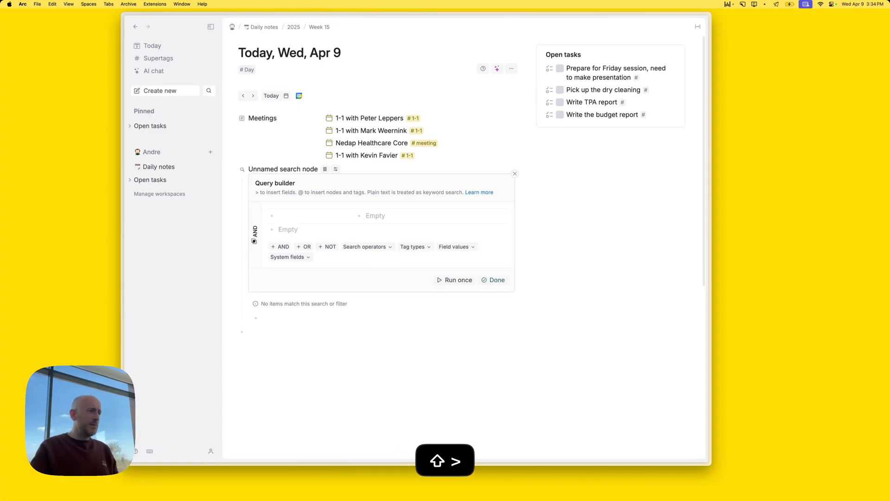
key(BackSpace)
Use PARENTS DESCENDANTS as the query and run it to list today's items
click(371, 231)
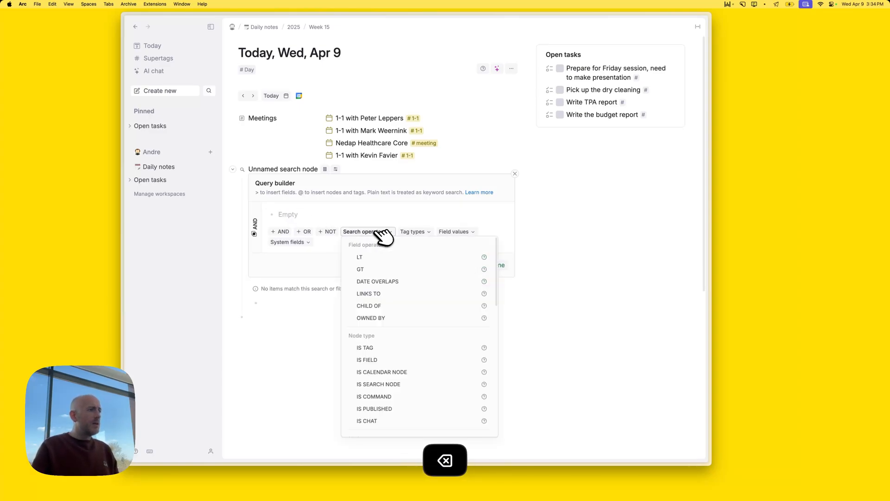
scroll(420, 357, down, 2)
scroll(420, 362, down, 1)
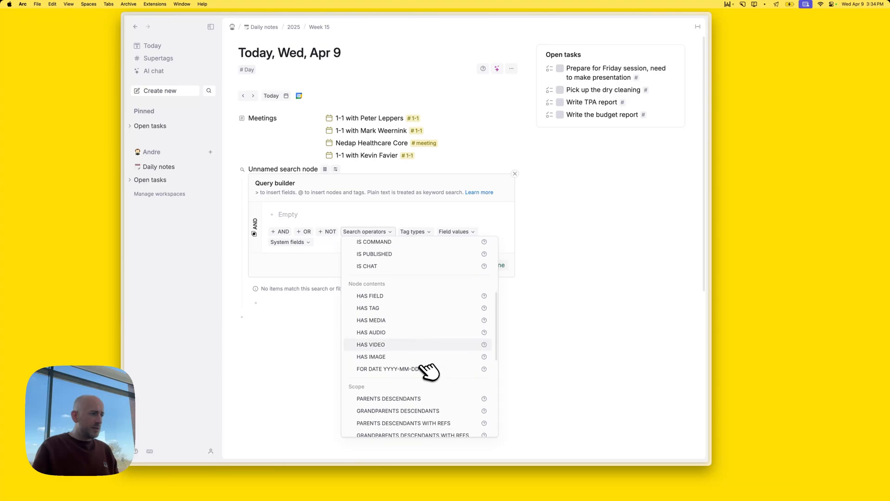
click(407, 400)
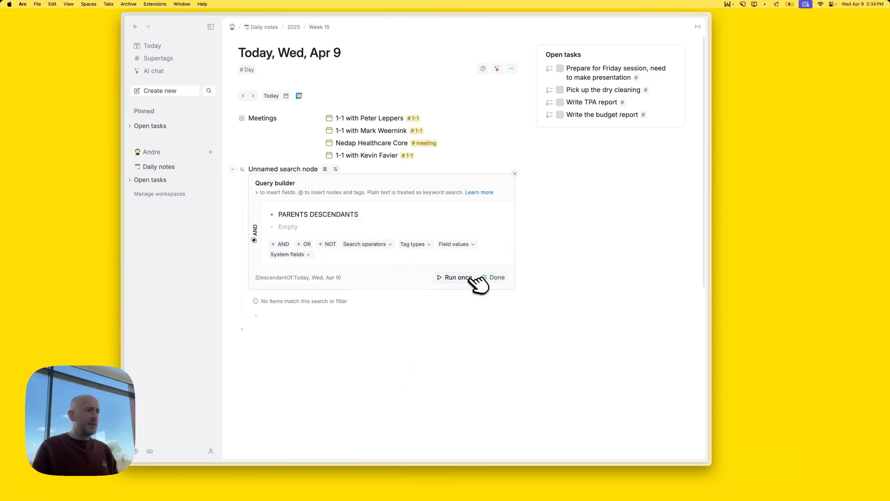
click(494, 277)
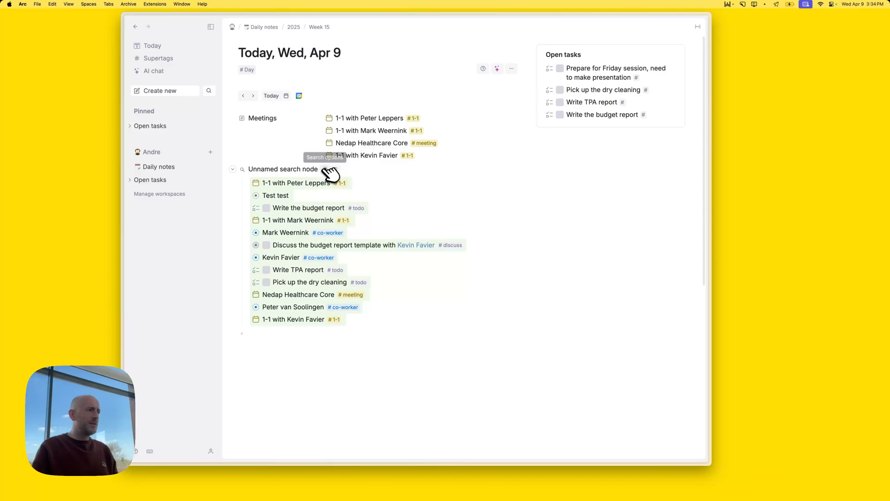
Replace PARENTS DESCENDANTS with GRANDPARENTS DESCENDANTS to cover the whole week
mouse_move(327, 171)
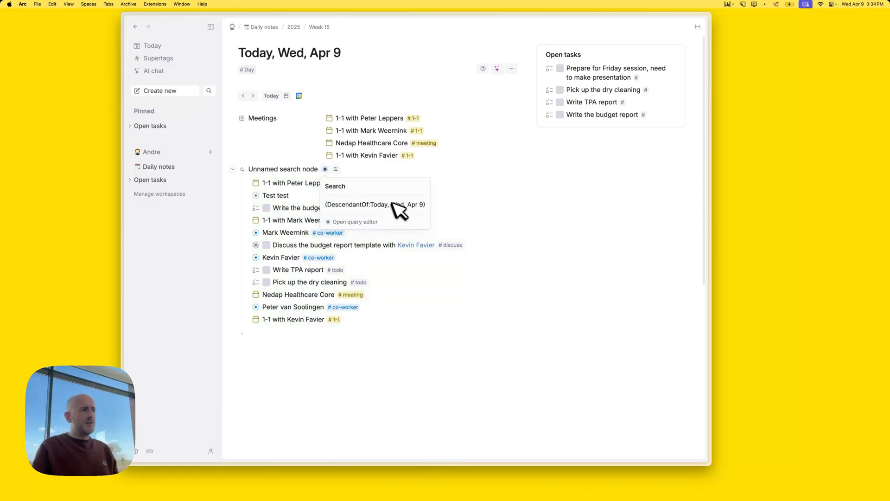
click(330, 222)
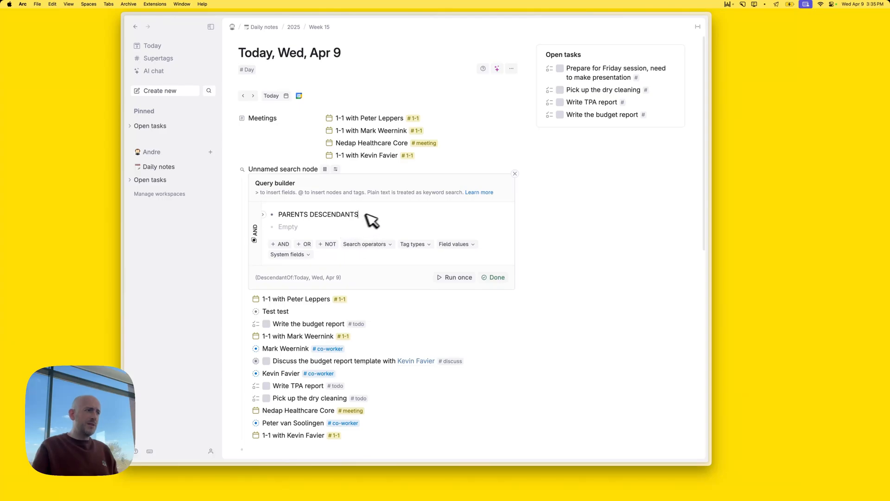
key(BackSpace)
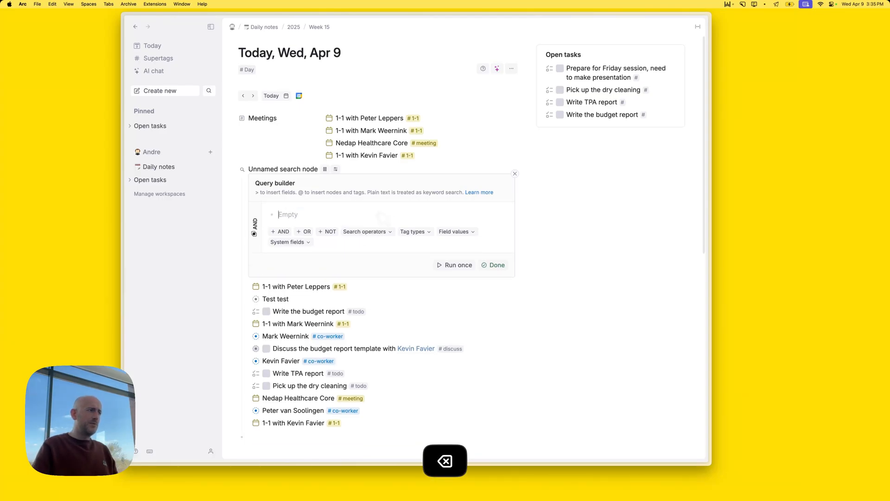
click(376, 231)
scroll(399, 371, down, 5)
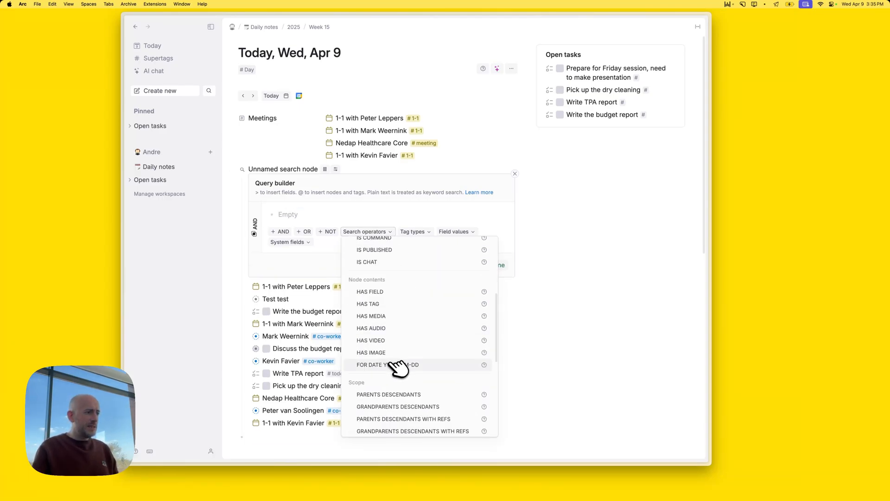
click(421, 408)
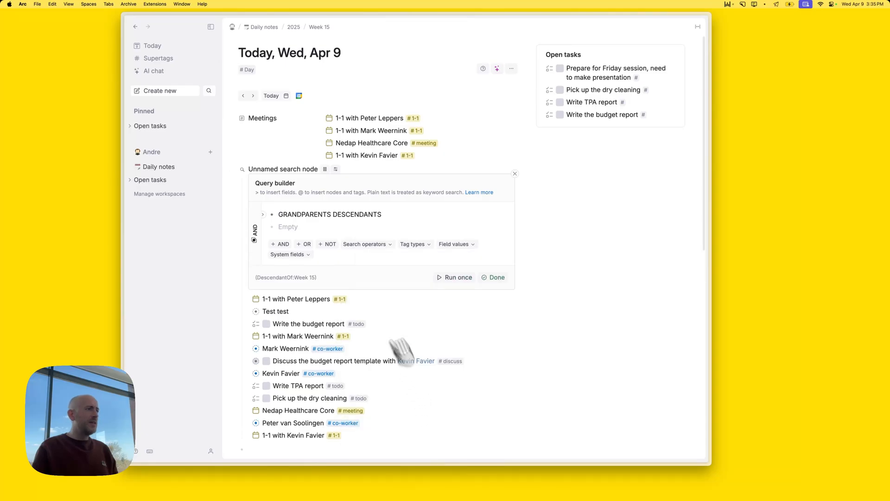
click(494, 277)
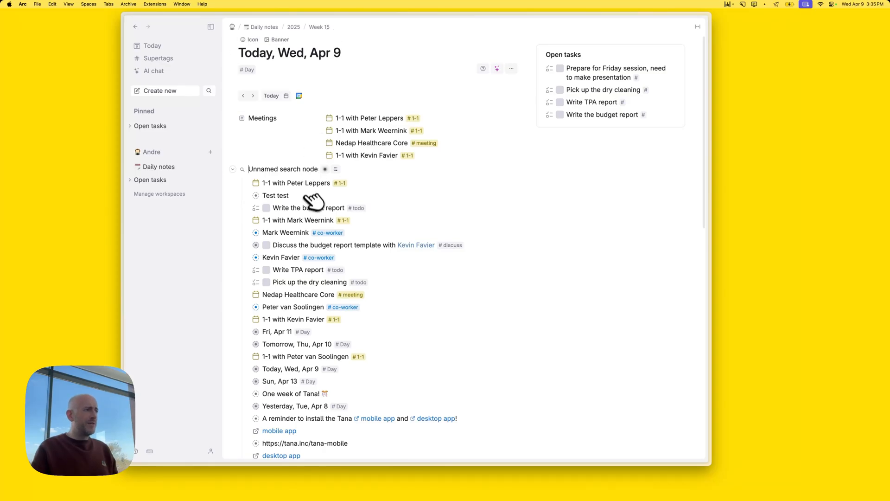
Add a #todo tag condition so only this week's tasks are listed
mouse_move(326, 170)
click(354, 222)
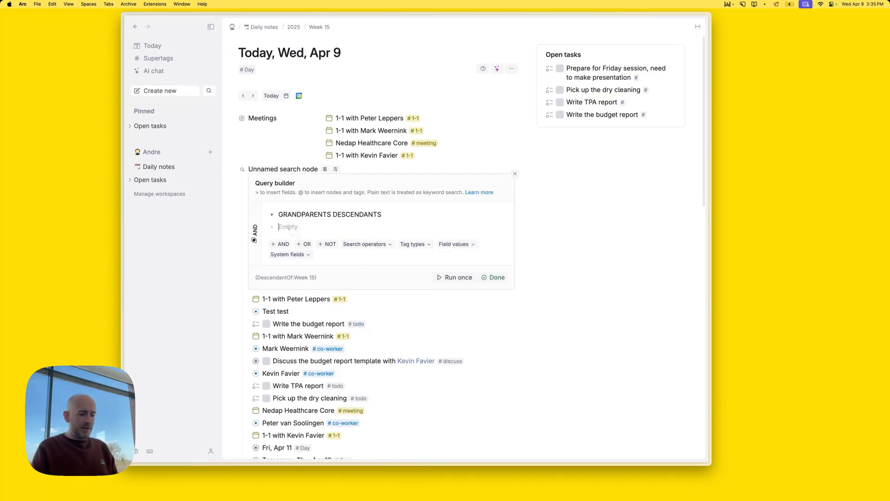
text(@#)
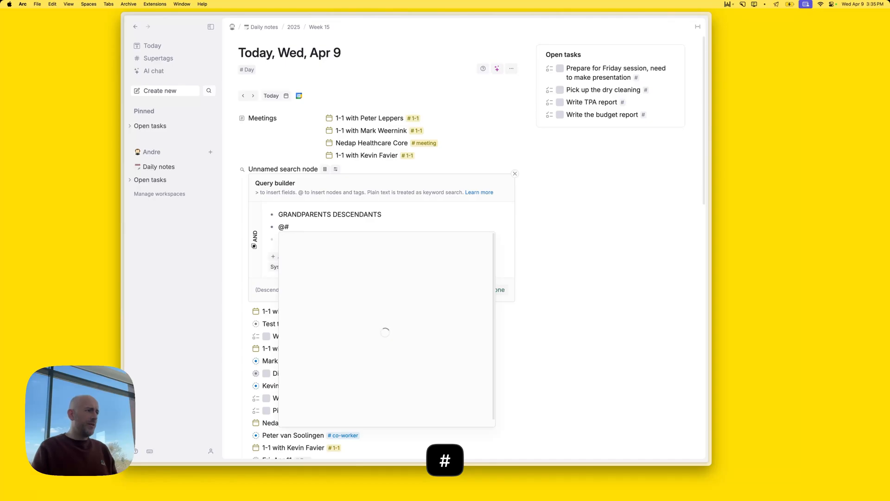
text(tod)
key(Return)
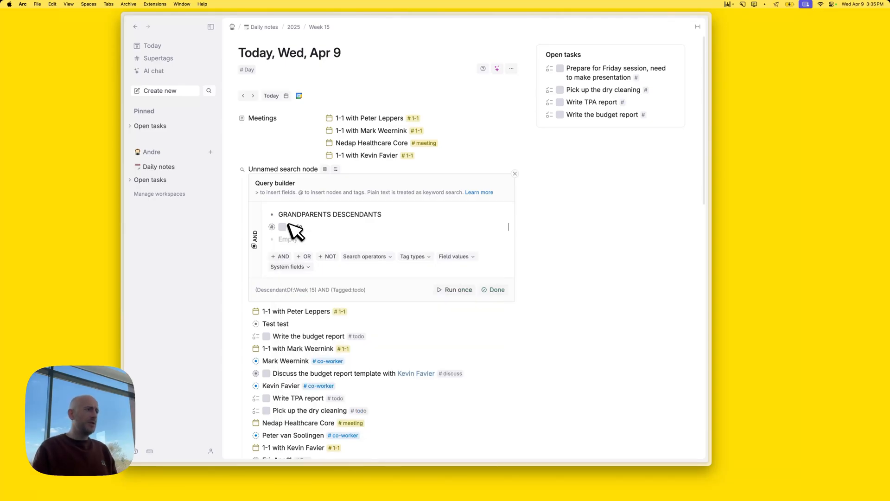
click(505, 289)
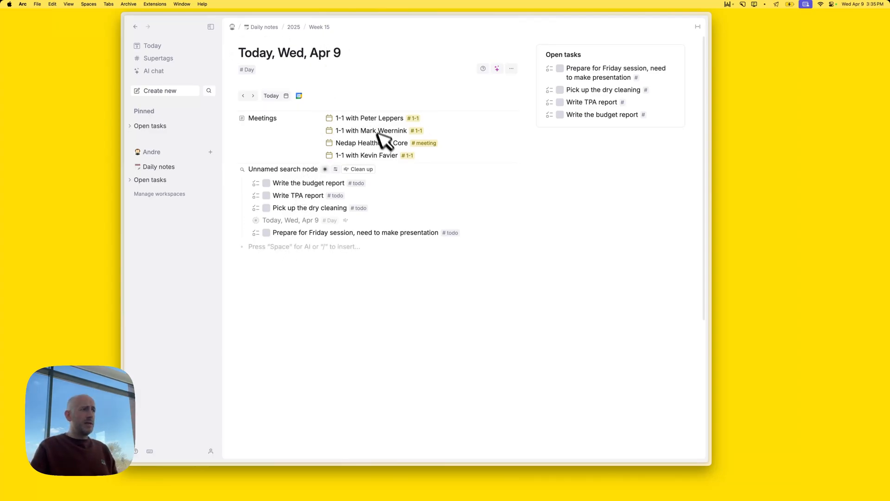
Rename the search to 'This weeks tasks' and move it into the related content
click(291, 169)
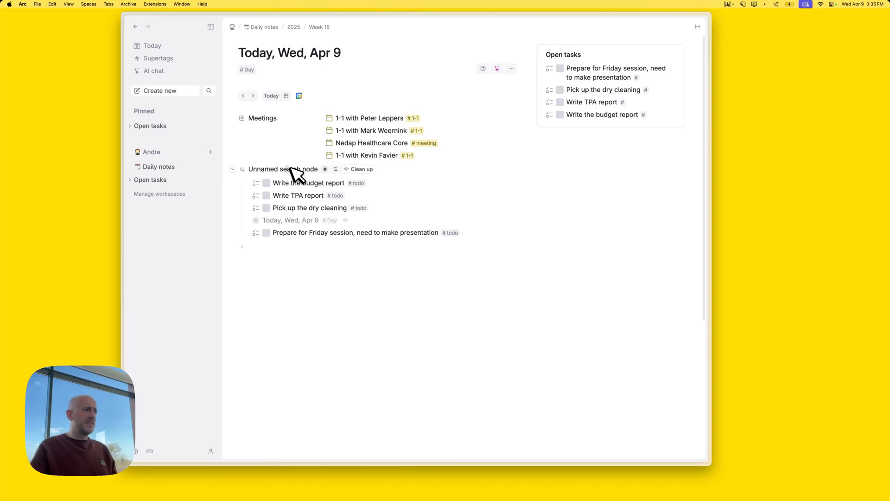
key(super+a)
text(This week)
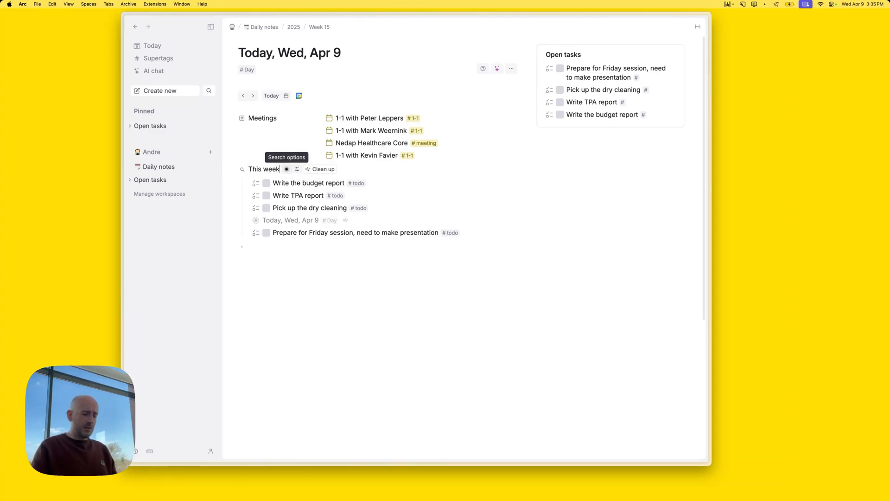
text(s tasks)
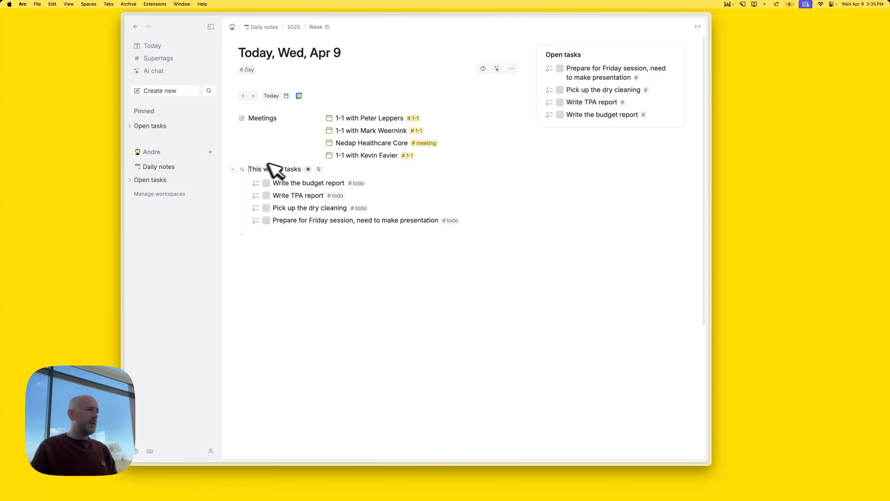
right_click(243, 169)
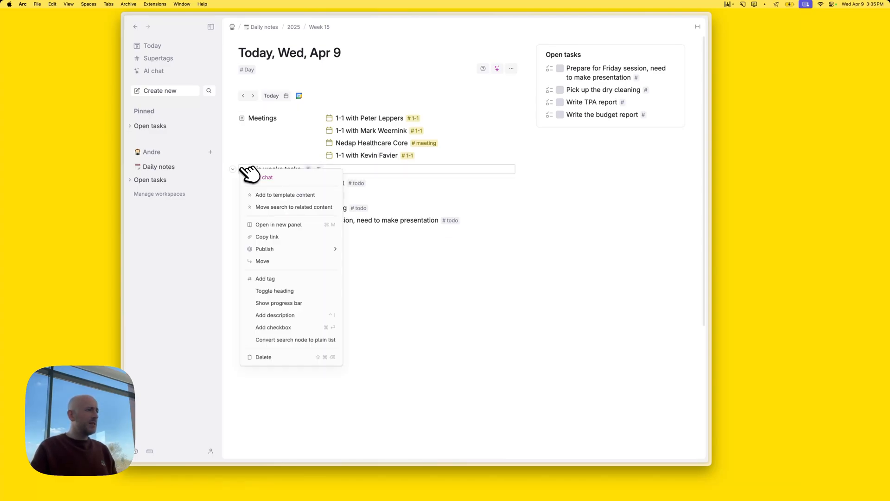
click(291, 207)
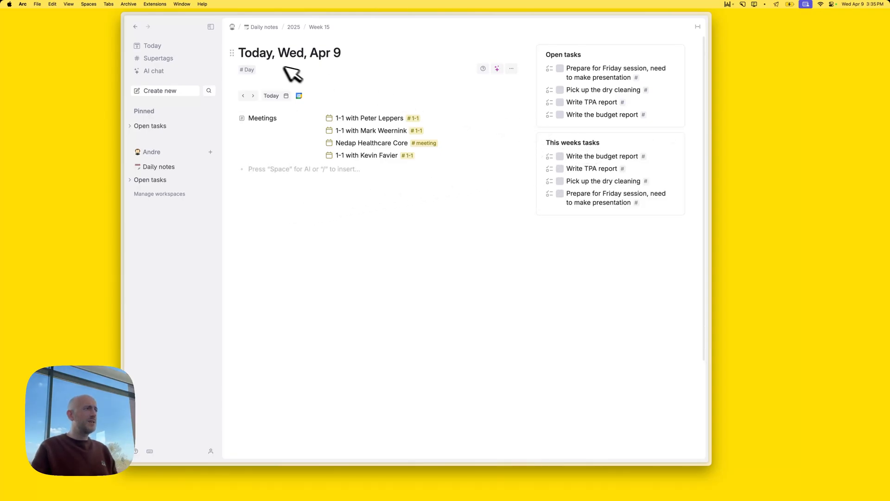
In the Day supertag's settings, delete the Open tasks search and trim the title to 'This week'
click(259, 70)
click(292, 116)
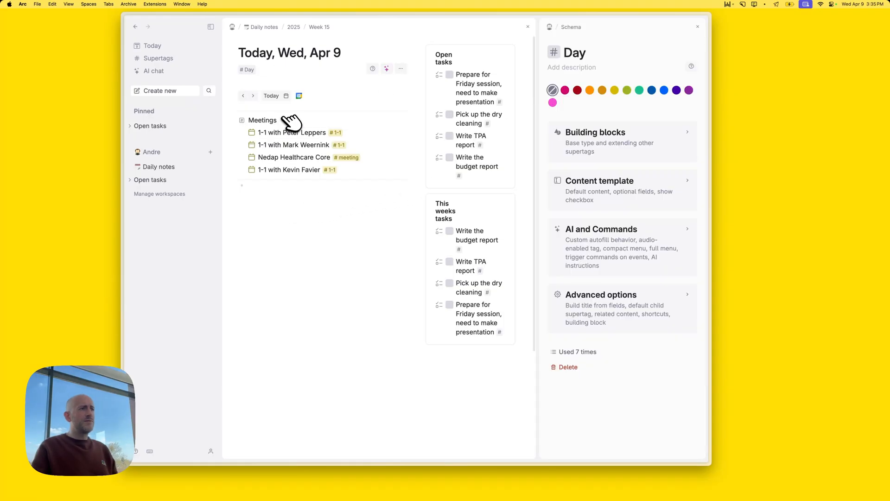
click(614, 314)
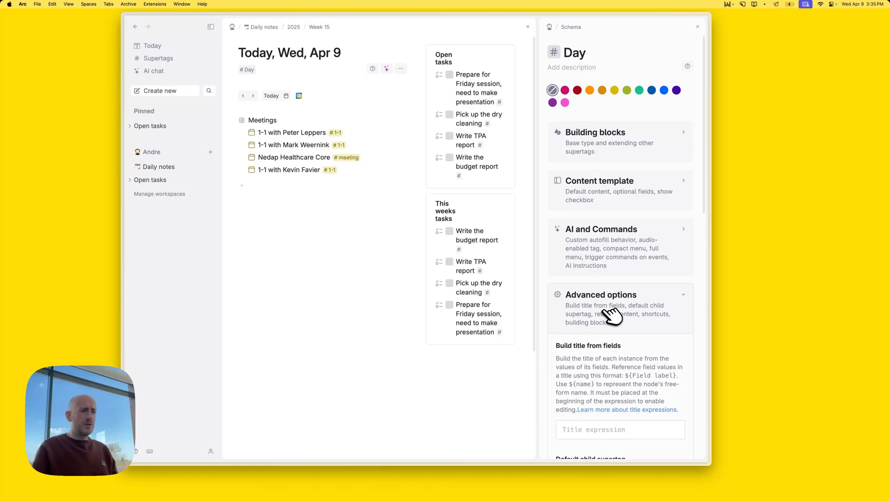
scroll(636, 354, down, 5)
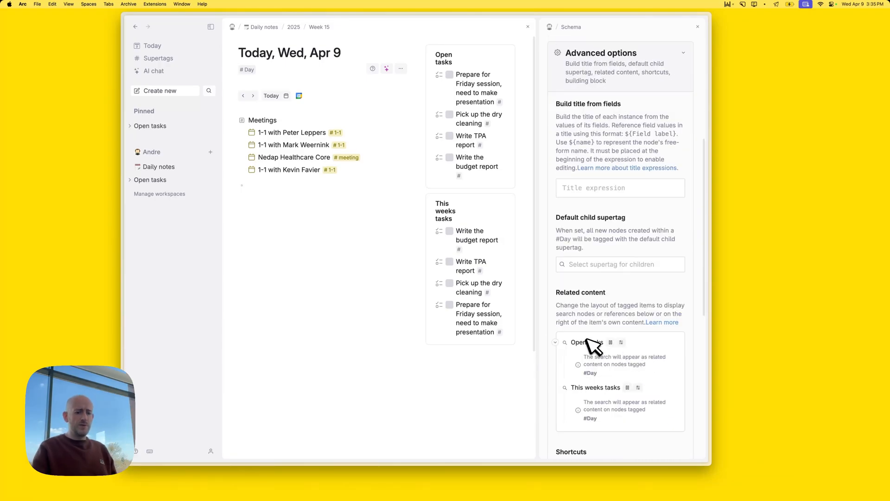
key(super+shift+BackSpace)
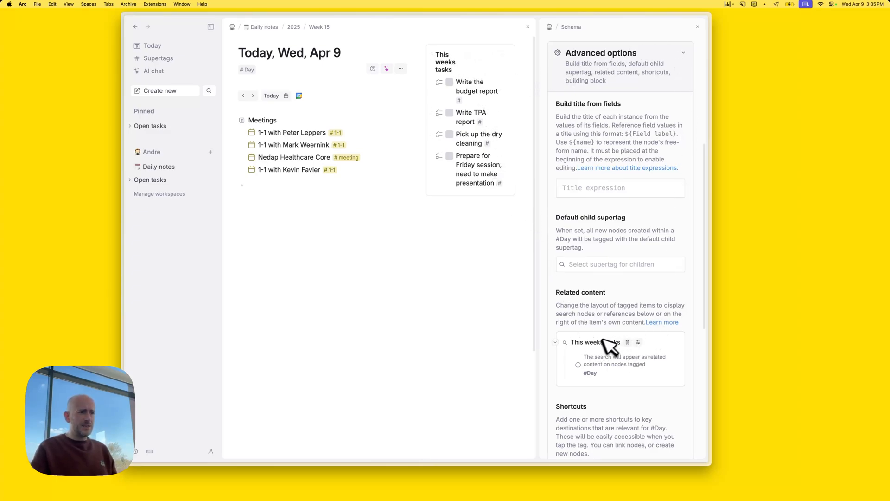
key(BackSpace)
key(BackSpace)
key(BackSpace)
key(BackSpace)
key(BackSpace)
key(BackSpace)
key(BackSpace)
key(BackSpace)
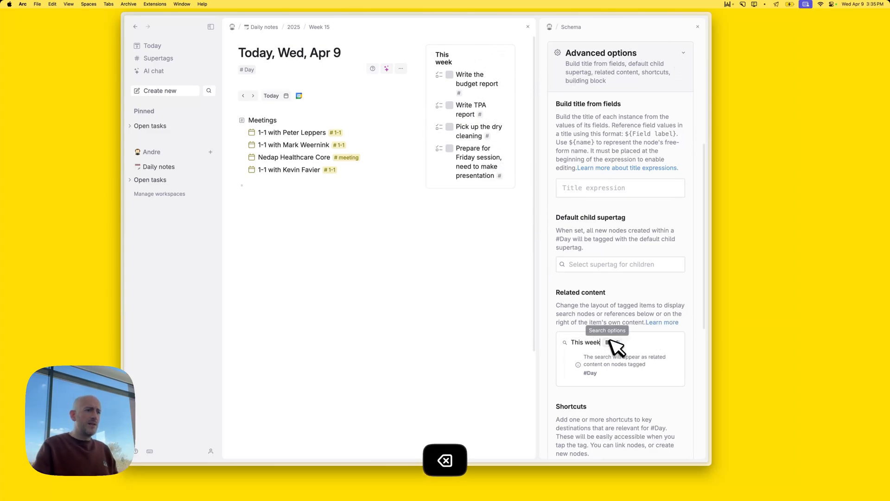
key(BackSpace)
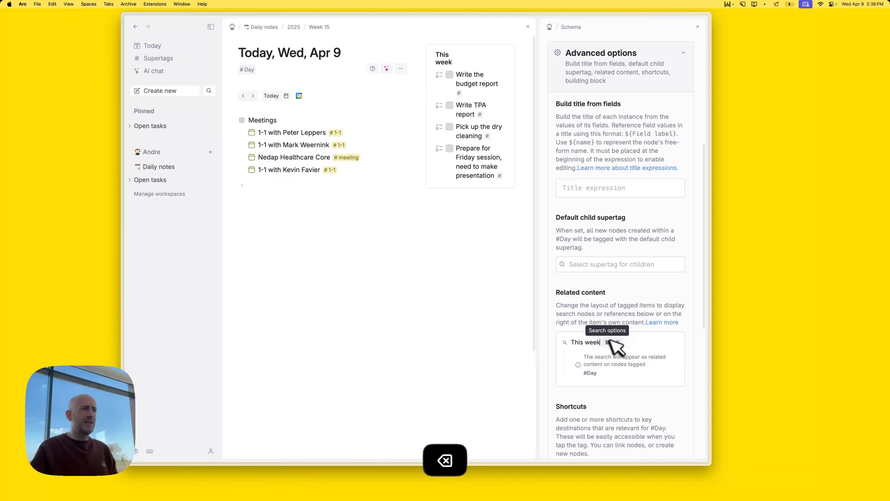
click(697, 27)
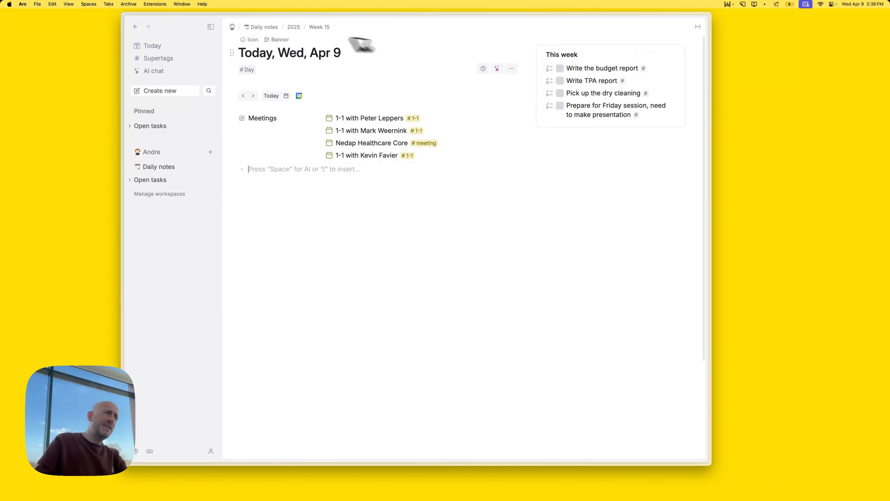
Go forward to Mon, Apr 14 and open its Week 16 note
click(253, 96)
click(253, 96)
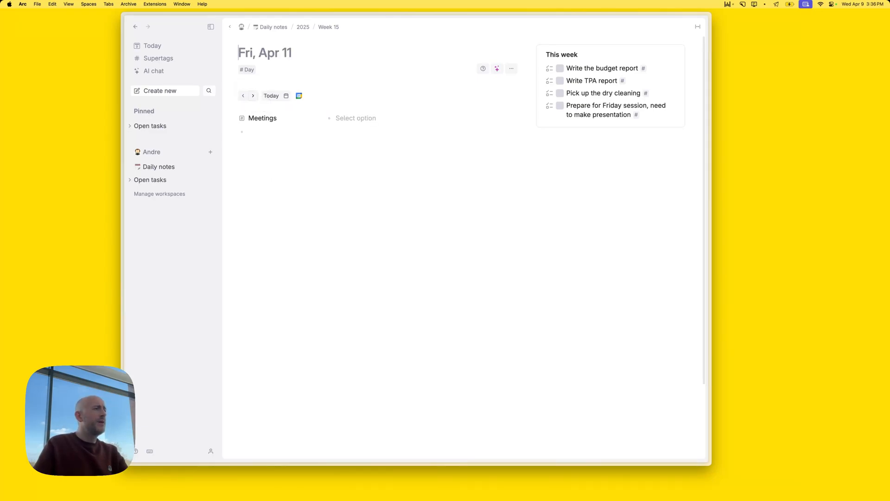
click(254, 95)
click(253, 95)
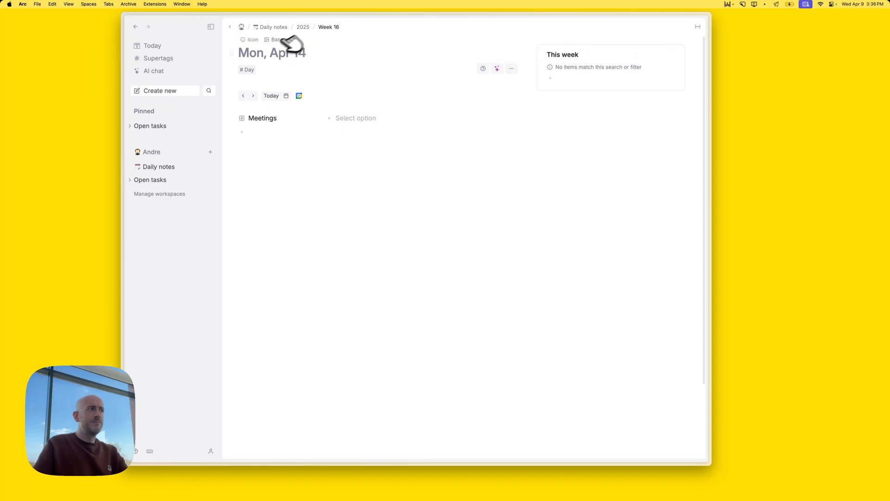
click(331, 27)
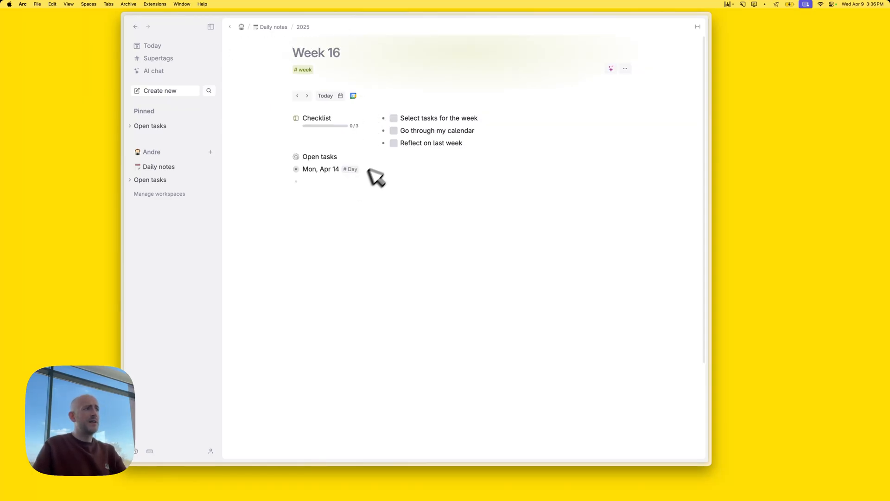
Reference 'Pick up the dry cleaning' under Mon, Apr 14, then open and reload that day
click(295, 157)
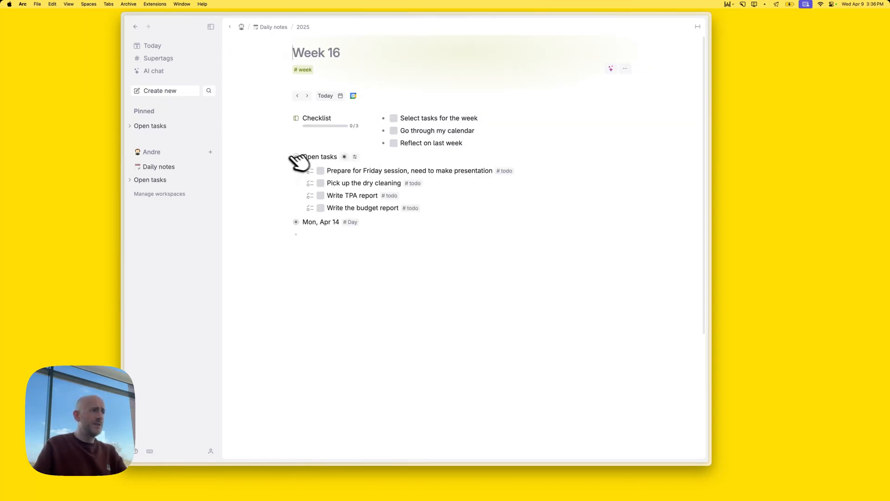
click(352, 183)
key(shift+Tab)
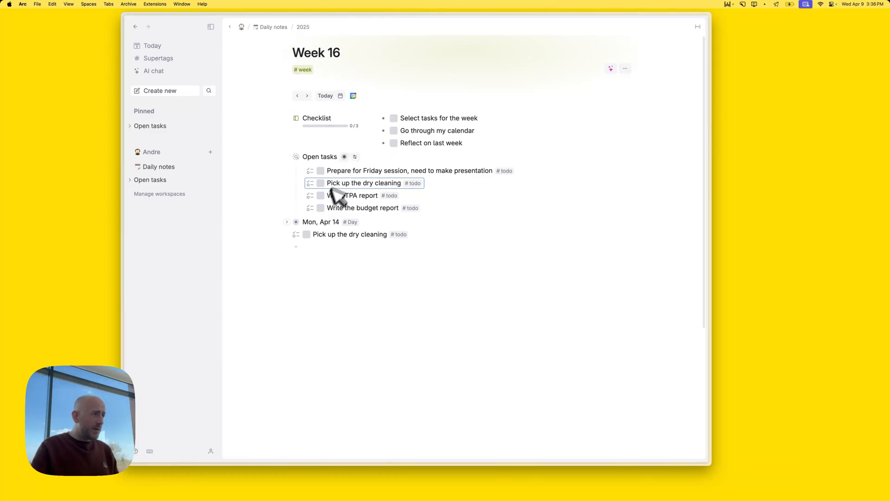
click(307, 223)
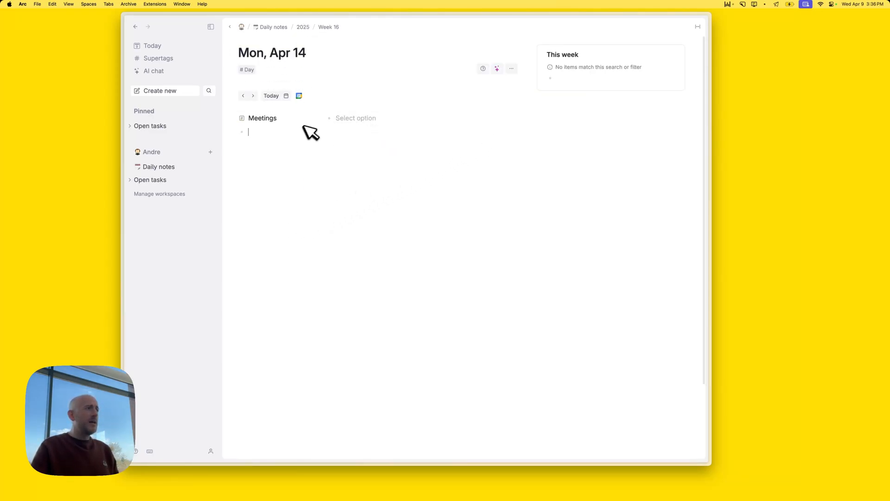
key(super+r)
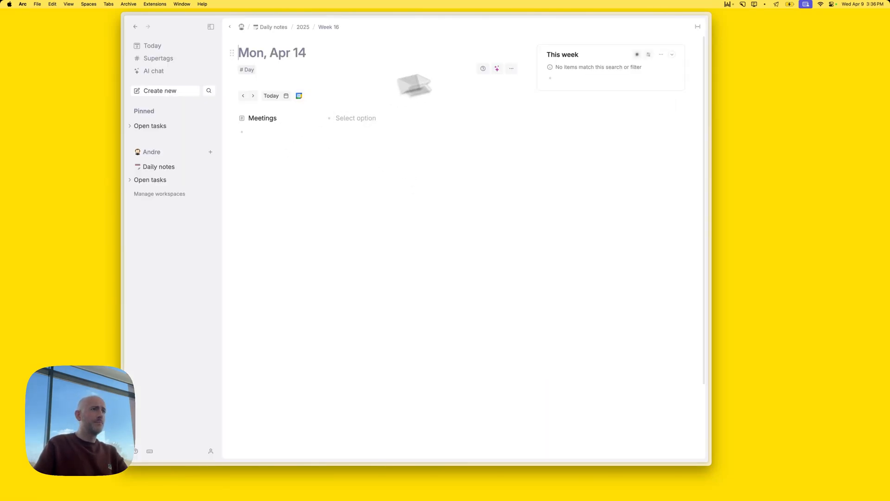
In the Day tag's advanced options, delete GRANDPARENTS DESCENDANTS from the This week query
click(257, 69)
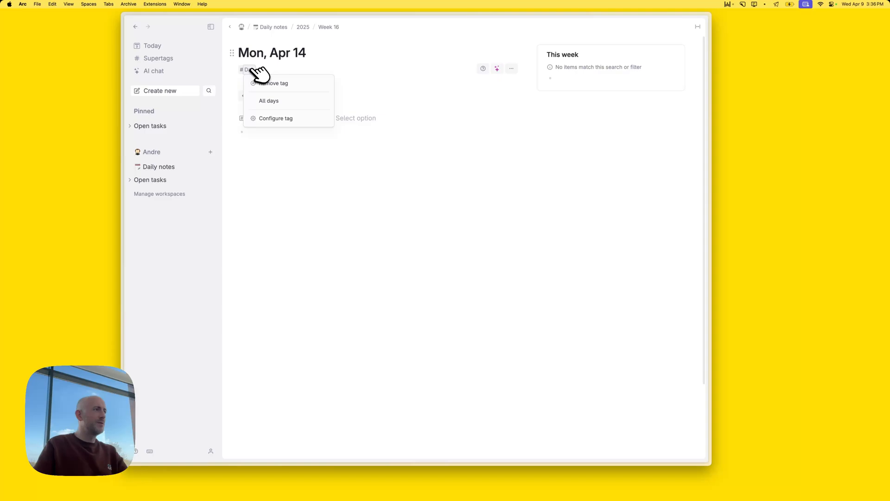
click(288, 119)
click(637, 304)
scroll(616, 308, down, 5)
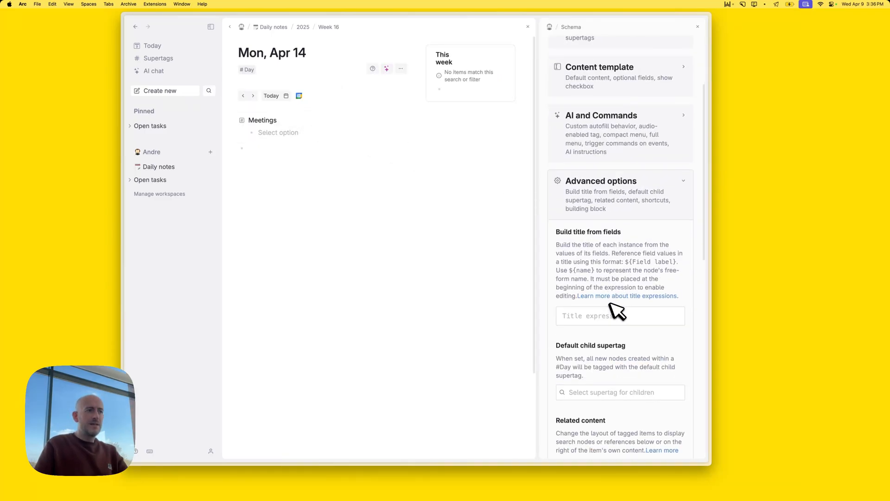
scroll(628, 391, down, 2)
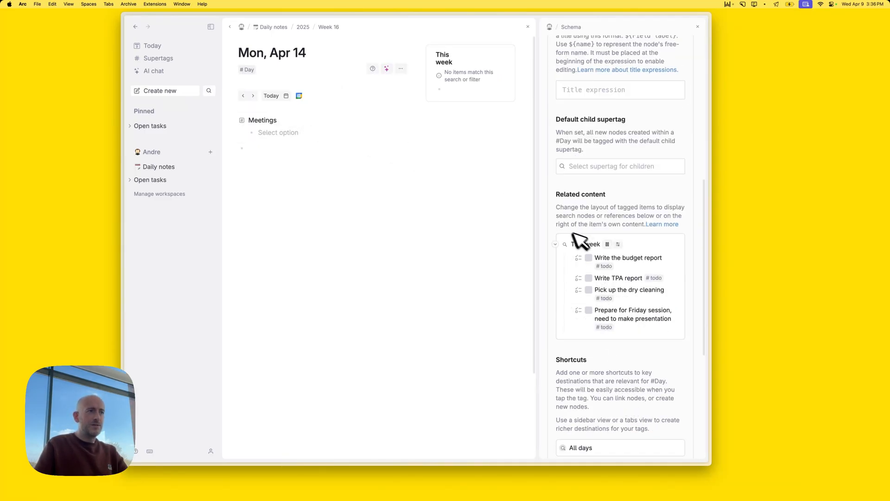
mouse_move(592, 244)
click(519, 297)
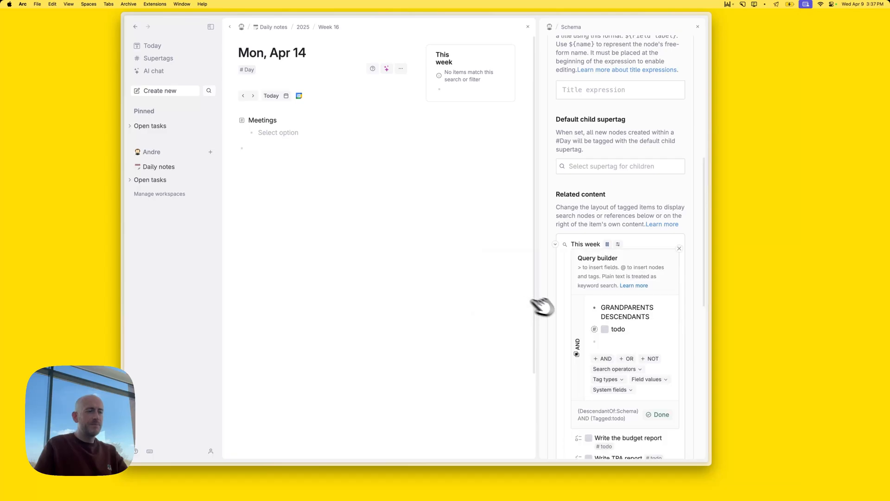
drag(714, 318, 811, 311)
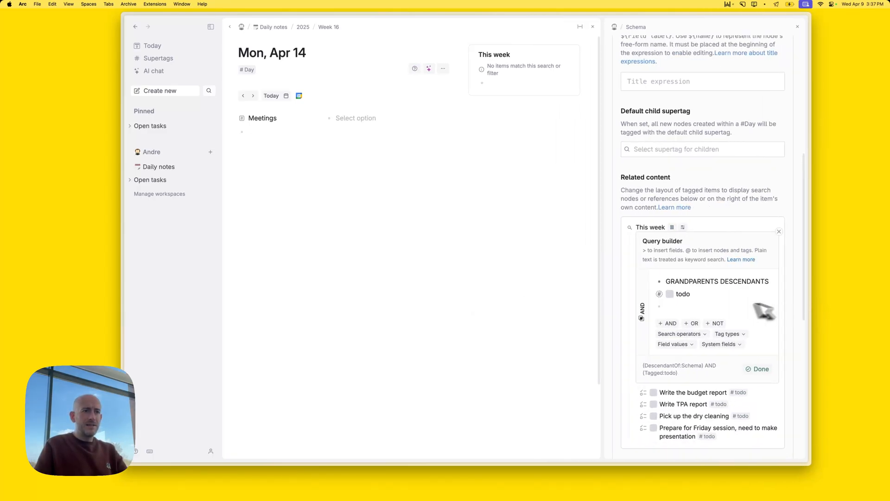
key(super+shift+Right)
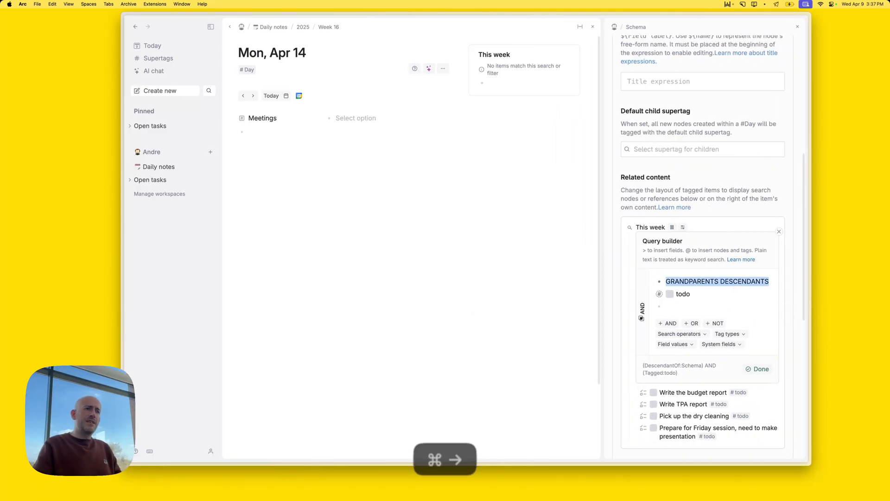
key(BackSpace)
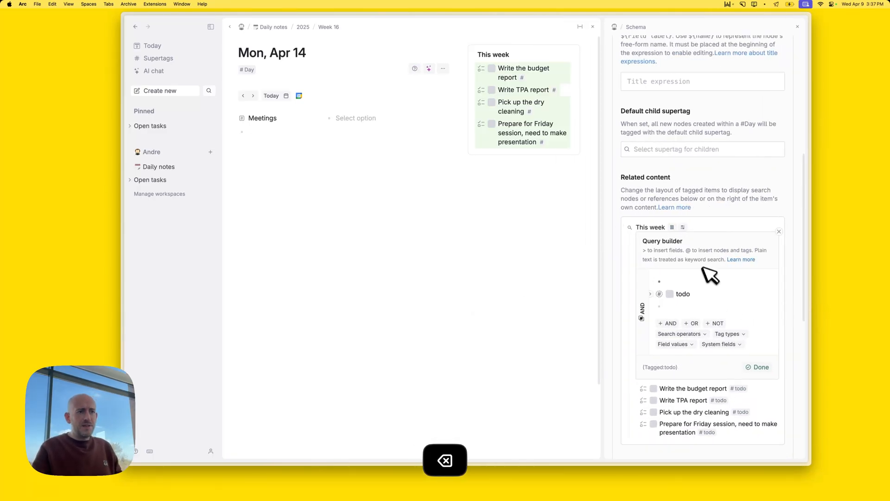
Add GRANDPARENTS DESCENDANTS WITH REFS as the This week search scope
click(696, 335)
scroll(704, 405, down, 5)
scroll(699, 398, down, 2)
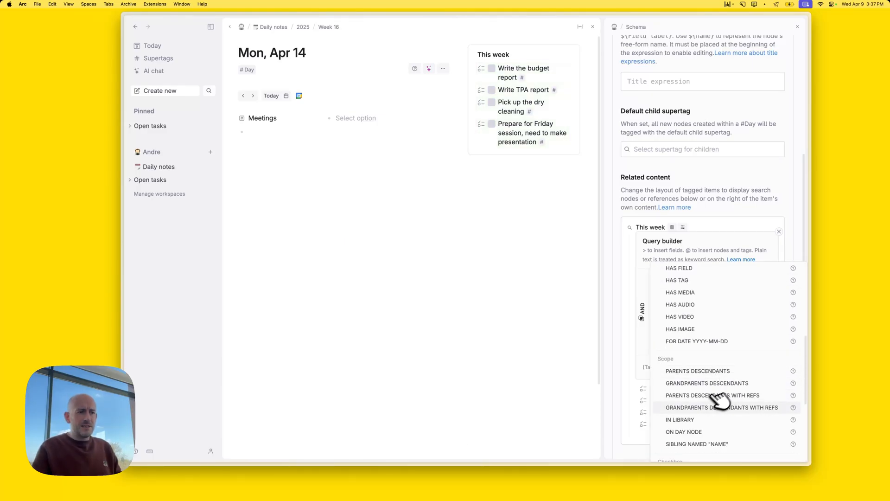
click(770, 408)
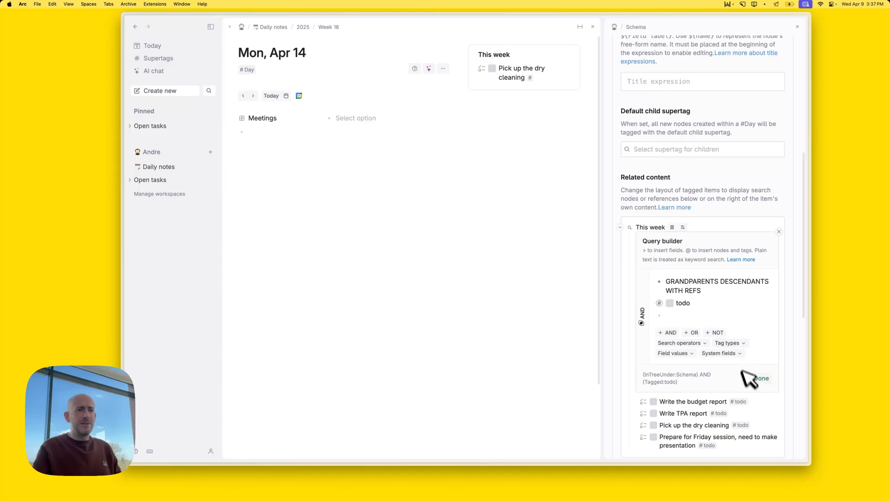
click(760, 378)
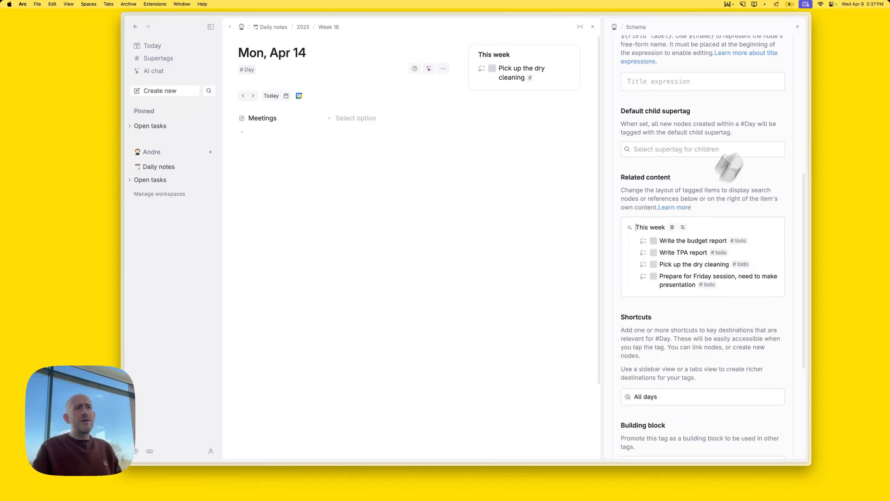
Close the Day tag settings and go back to Wed, Apr 9
click(797, 26)
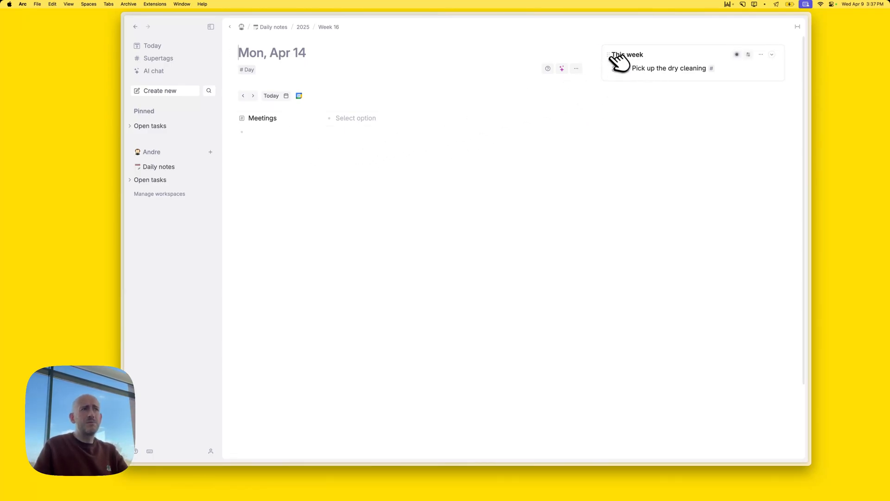
drag(612, 60, 551, 82)
click(281, 142)
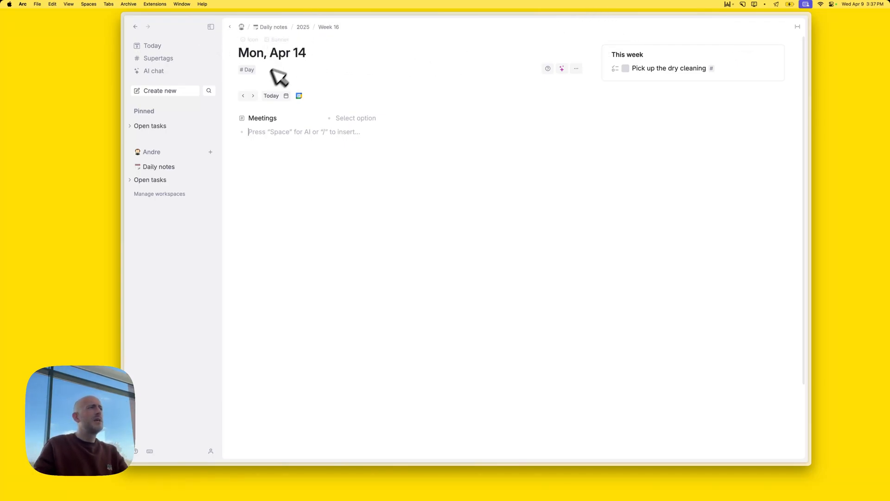
click(272, 95)
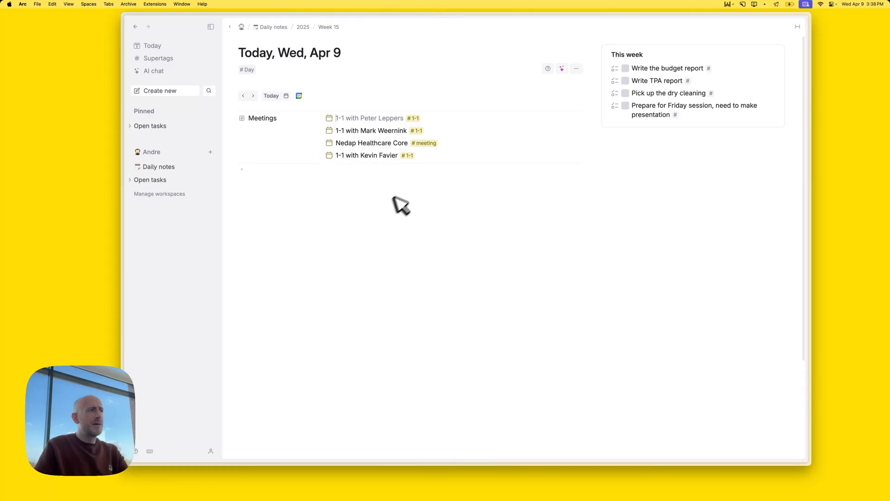
click(334, 27)
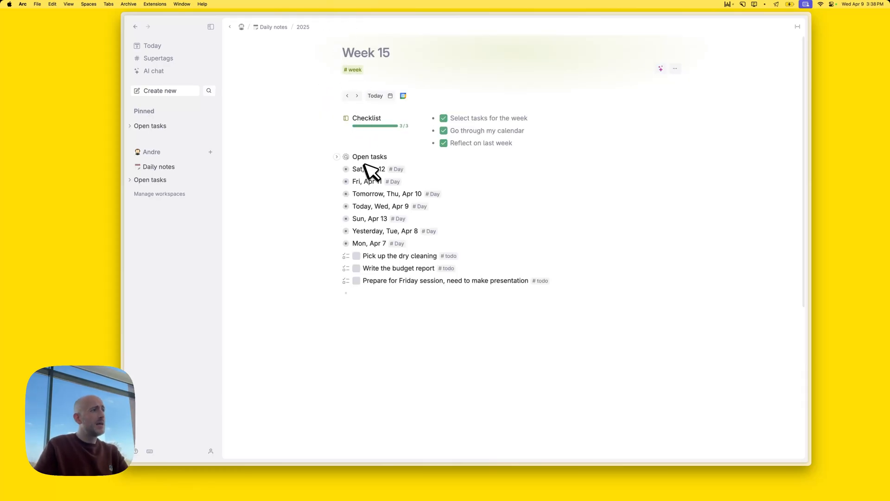
click(337, 157)
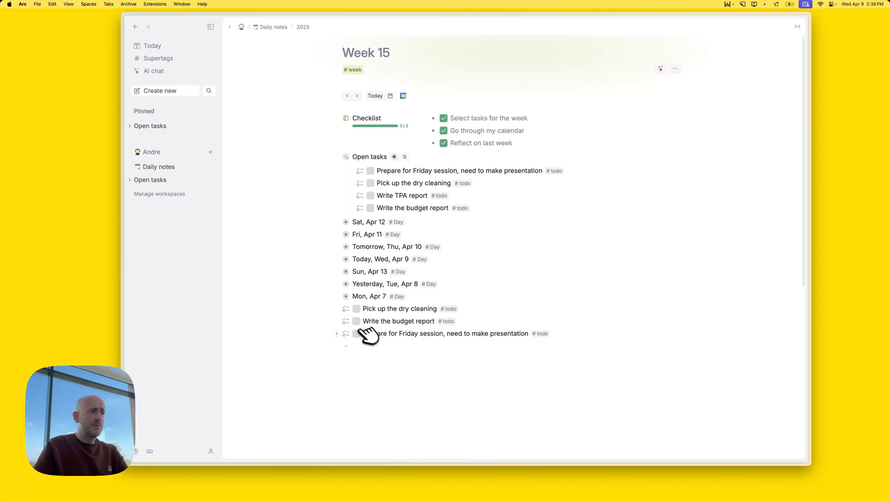
click(172, 46)
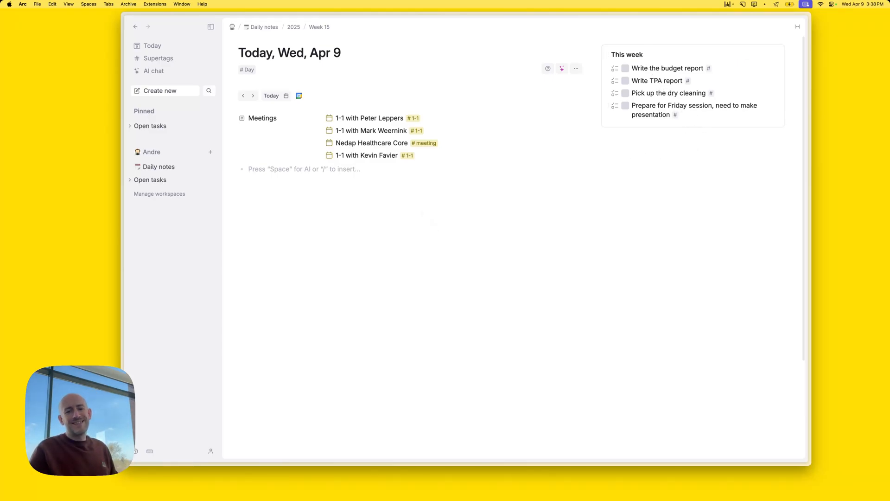
click(284, 169)
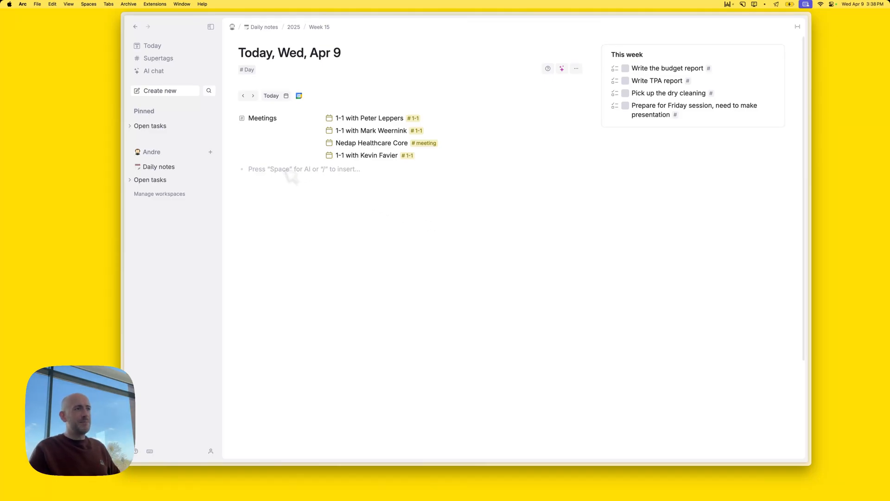
text(@inb)
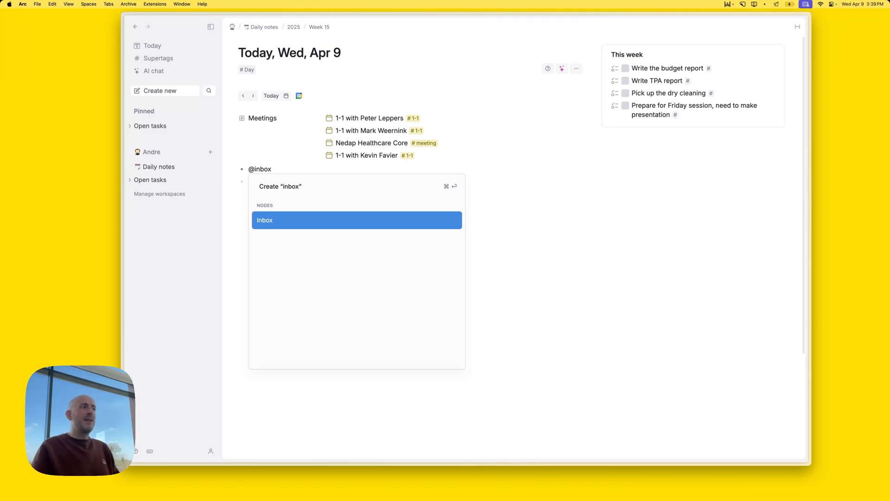
key(BackSpace)
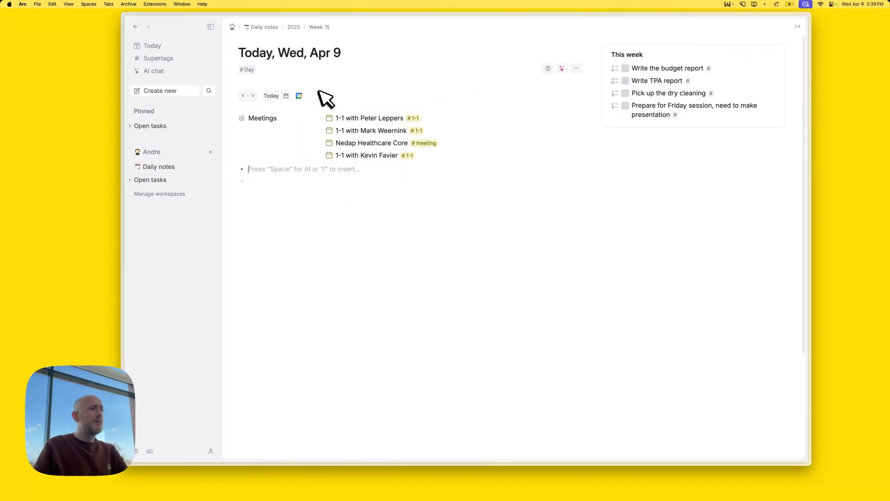
Rename the Day supertag to lowercase 'day'
click(251, 69)
click(280, 120)
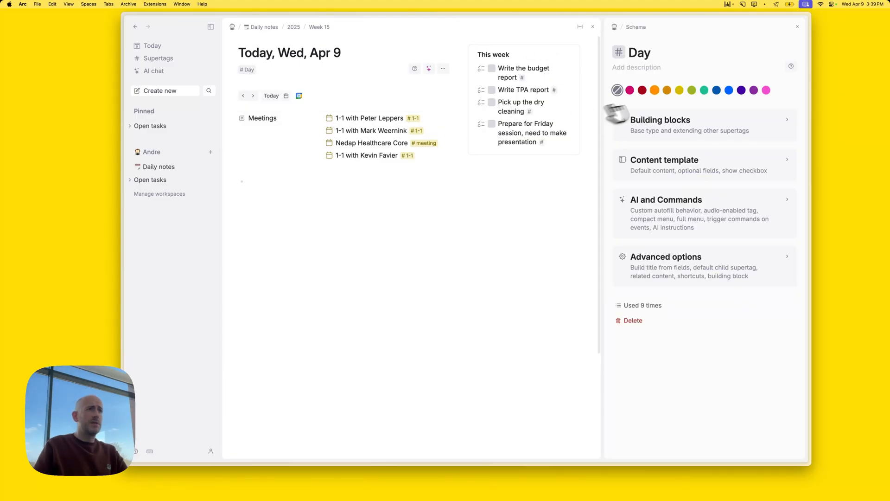
click(635, 53)
key(BackSpace)
text(d)
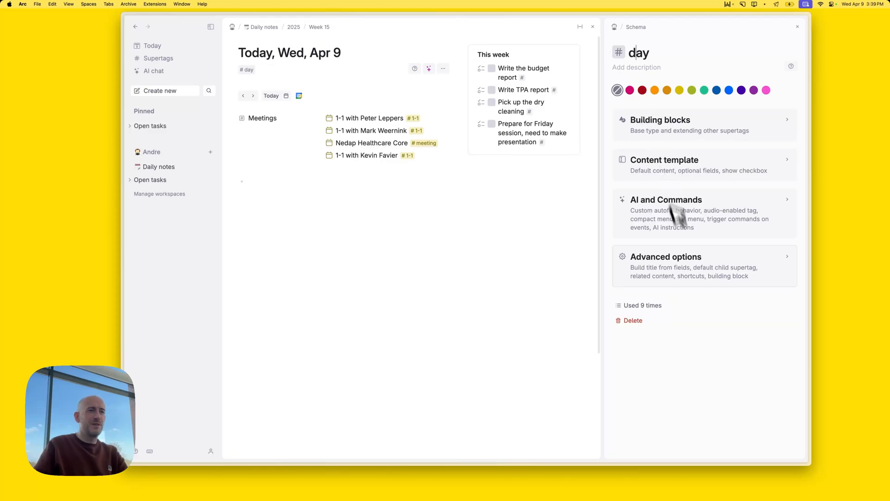
click(698, 278)
scroll(696, 308, down, 4)
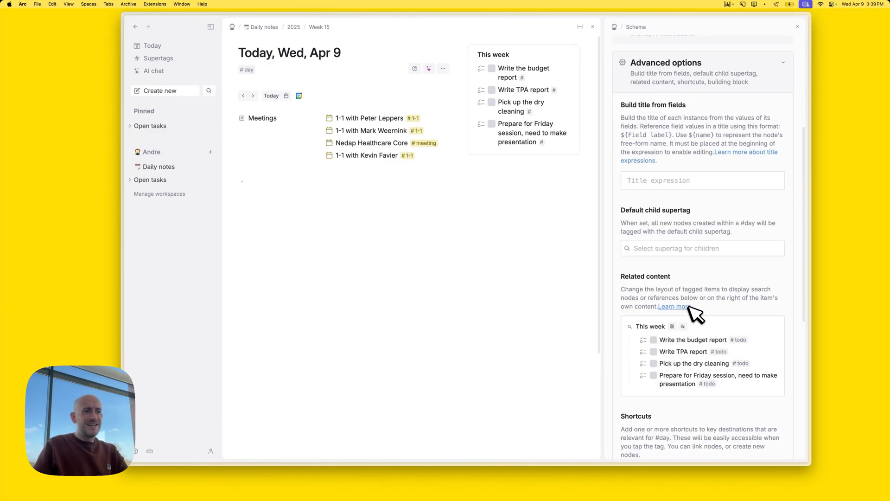
scroll(693, 310, down, 3)
click(660, 213)
key(super+Left)
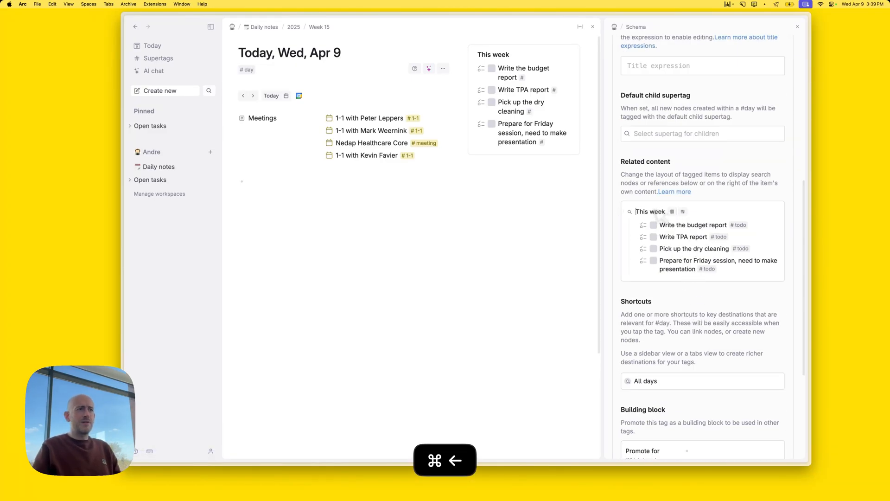
key(Return)
text(@In)
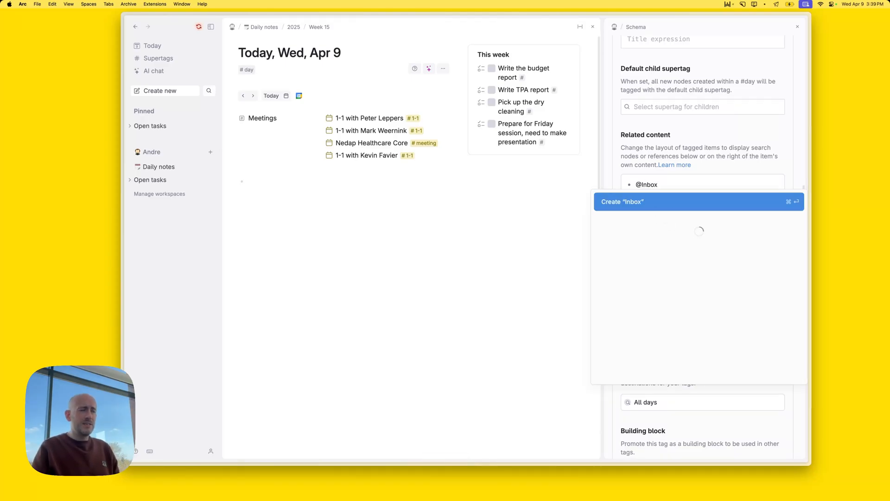
text(box)
key(Return)
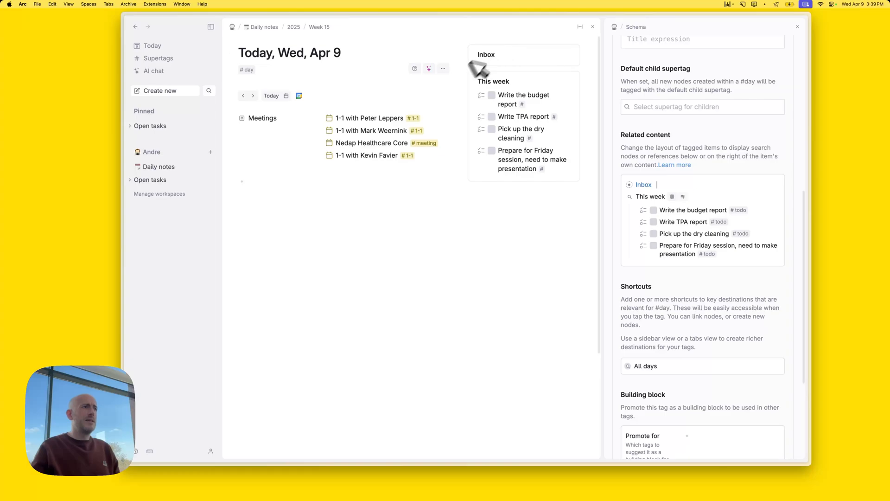
click(798, 26)
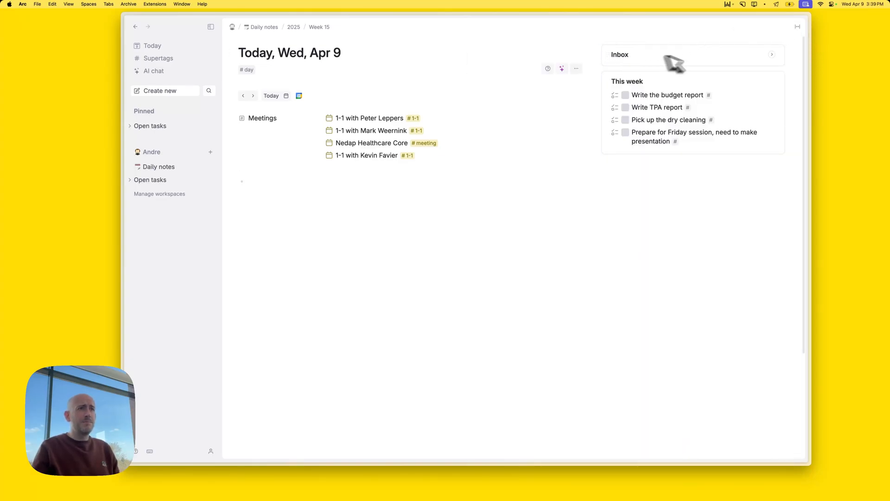
Capture a throwaway 'fh' item in the Inbox card
click(772, 54)
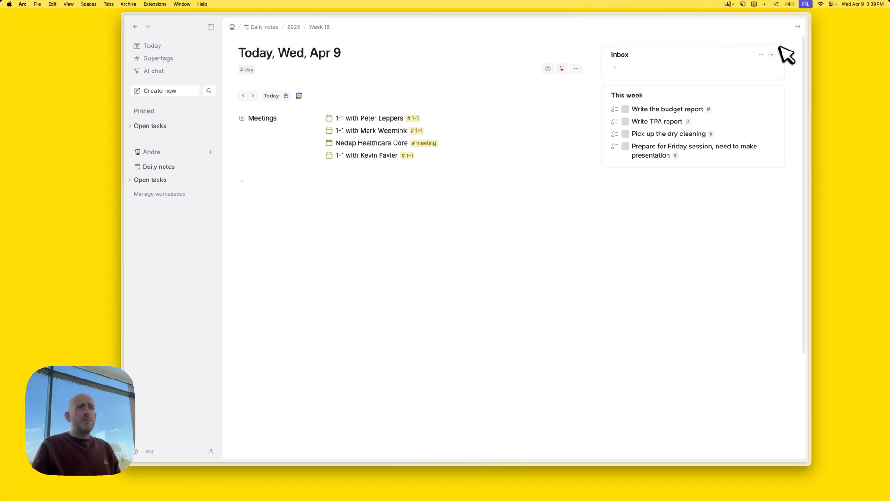
click(773, 54)
click(370, 192)
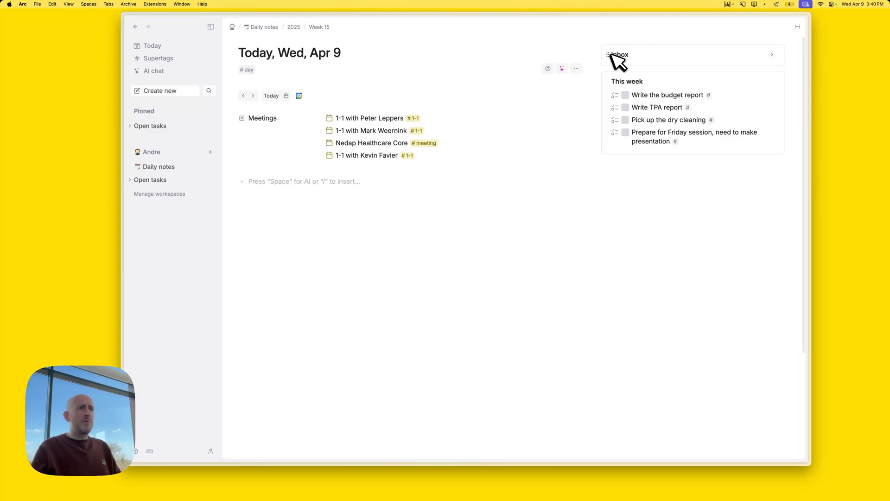
click(772, 54)
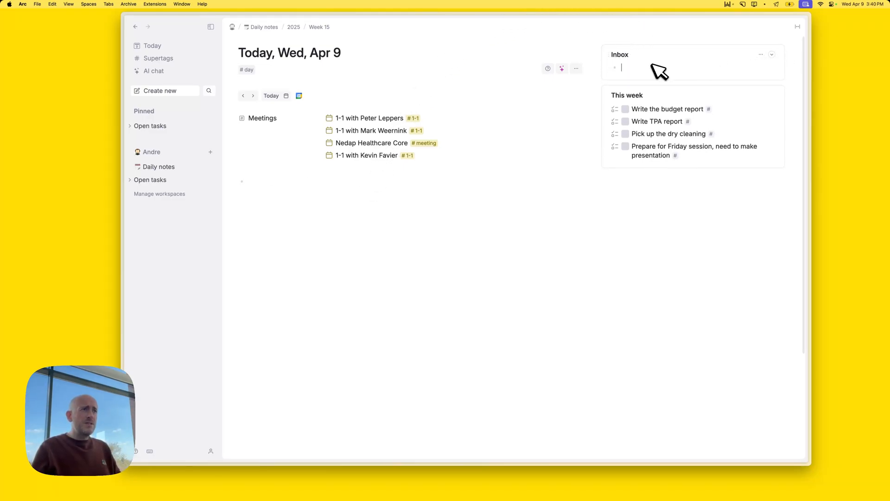
text(fhhfsgjdf)
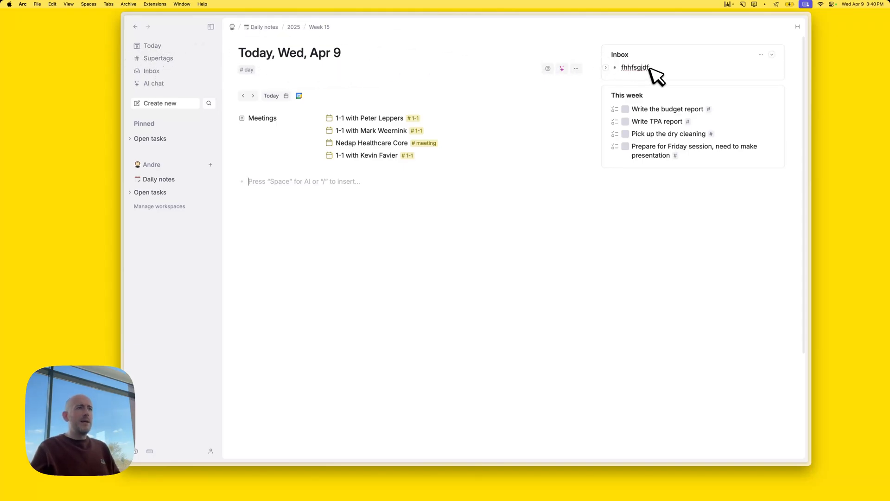
Drag the test item into today's note, then delete it
click(631, 67)
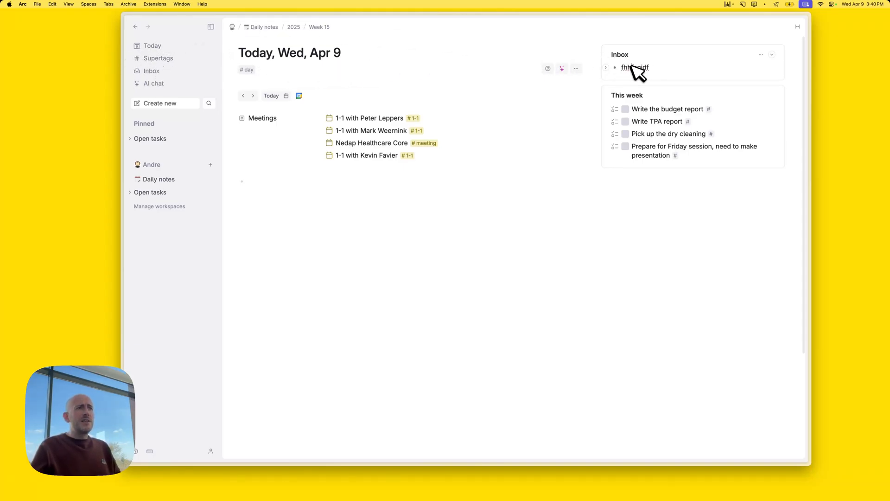
double_click(635, 66)
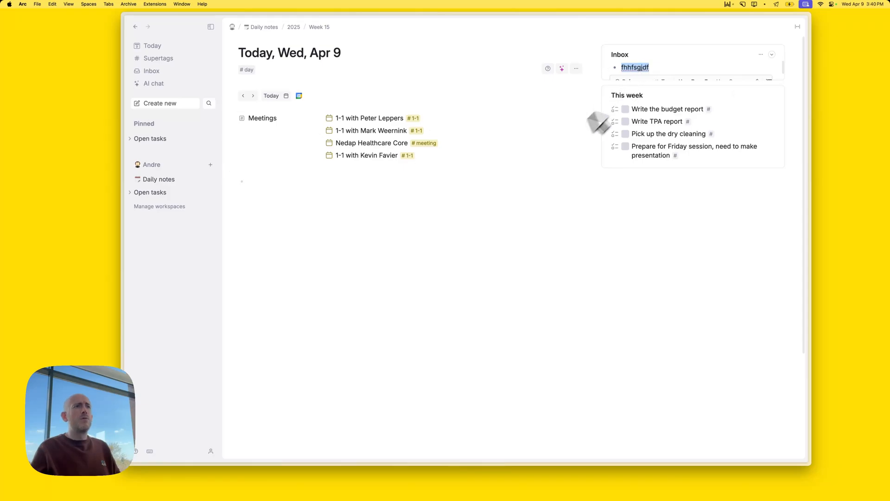
key(Right)
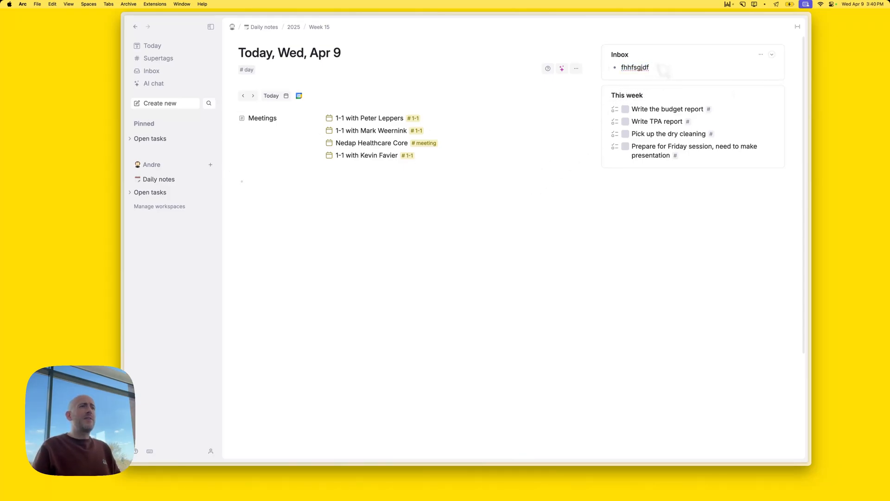
key(super+shift+Left)
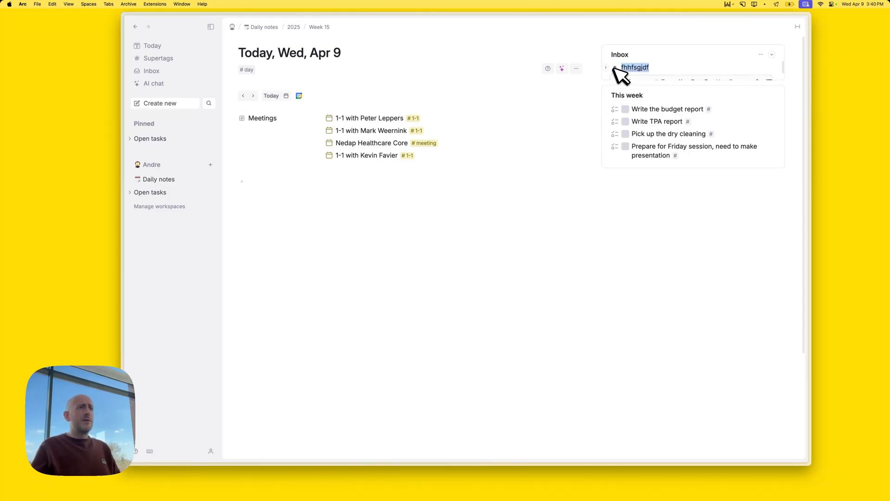
drag(620, 74, 335, 181)
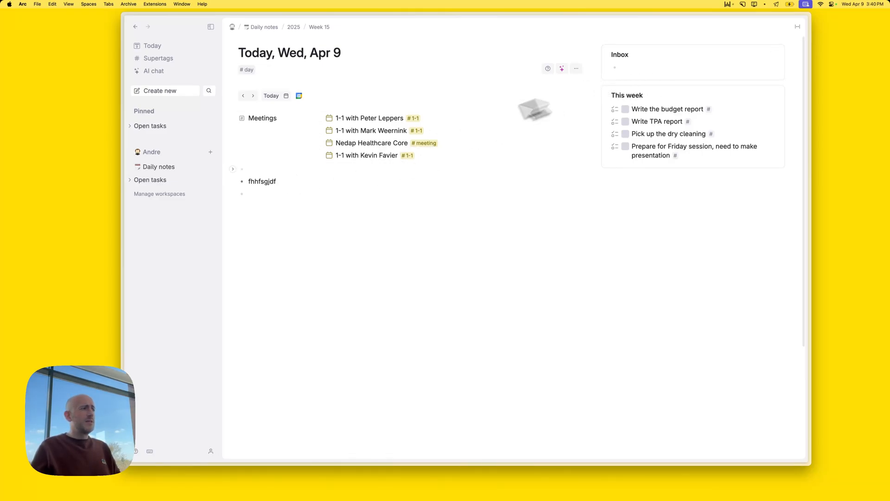
click(325, 181)
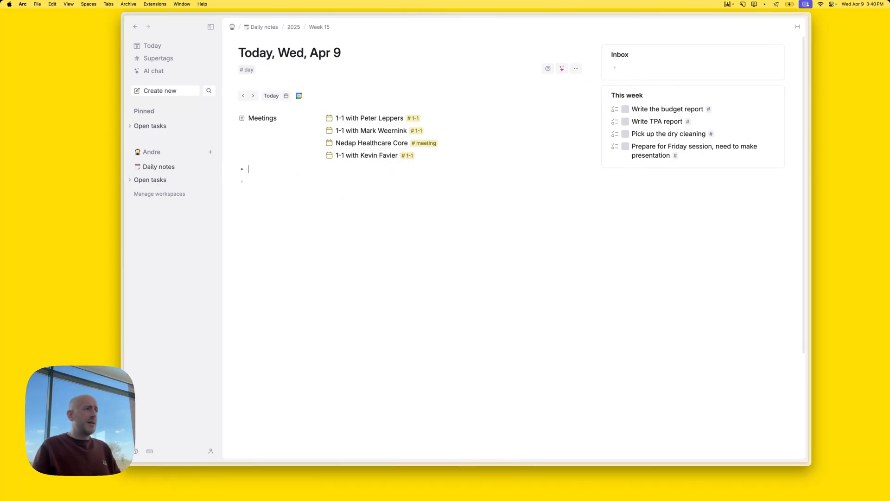
key(BackSpace)
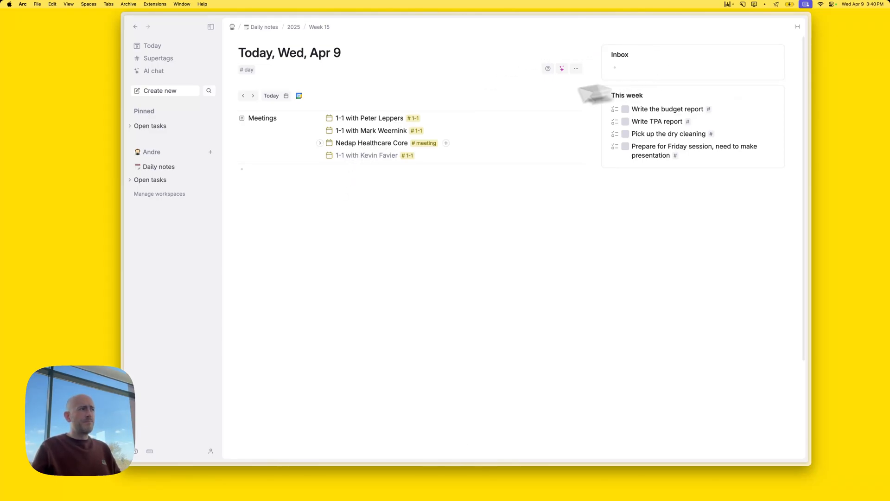
mouse_move(335, 121)
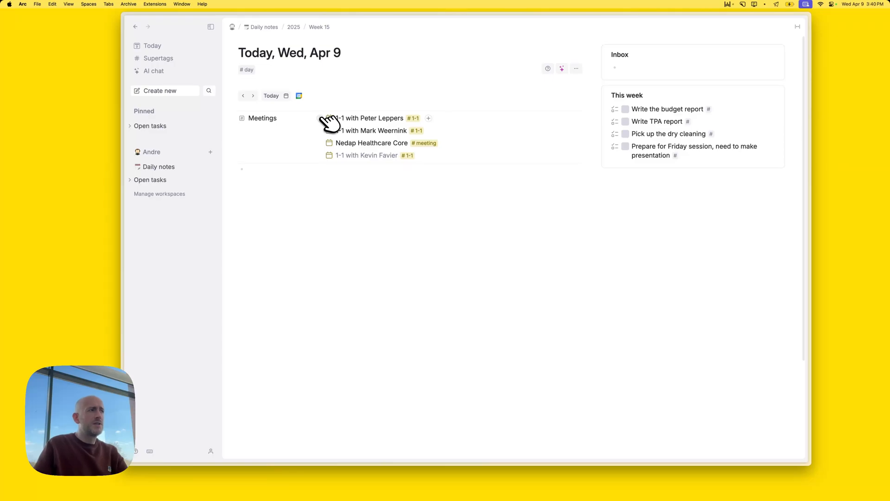
Date the first 1-1 today from 9:00 AM to 10:00 AM
click(320, 118)
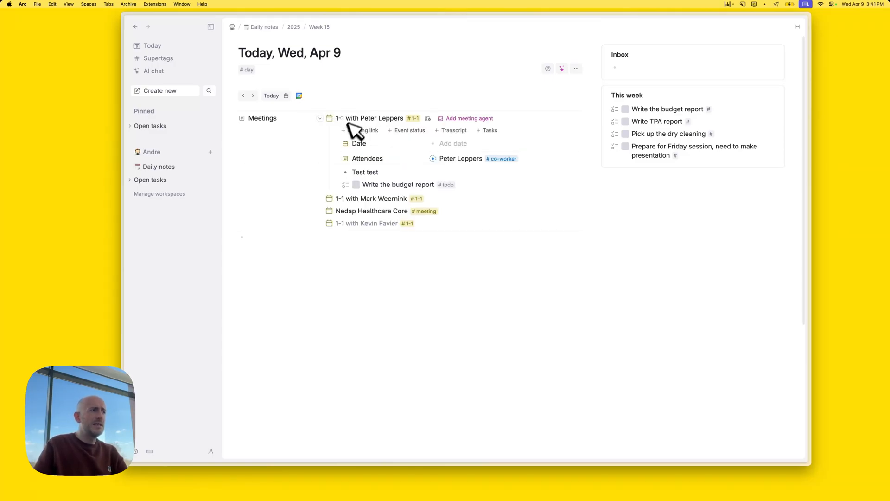
click(459, 143)
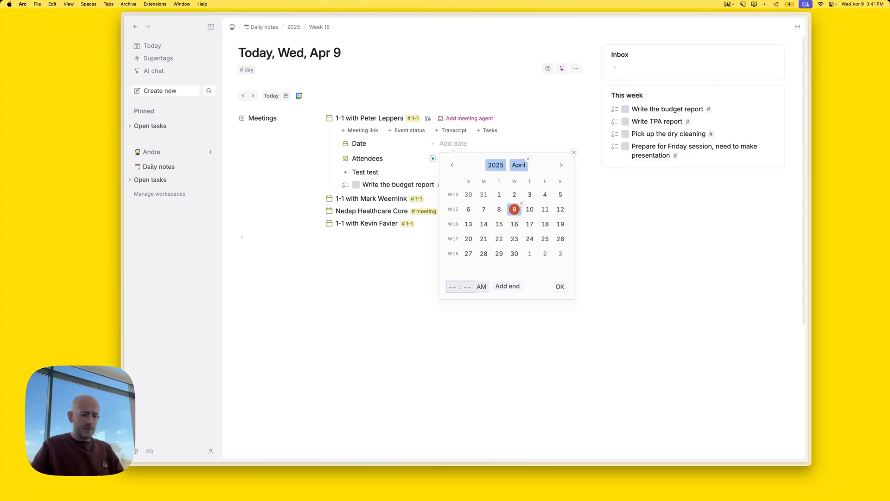
key(Tab)
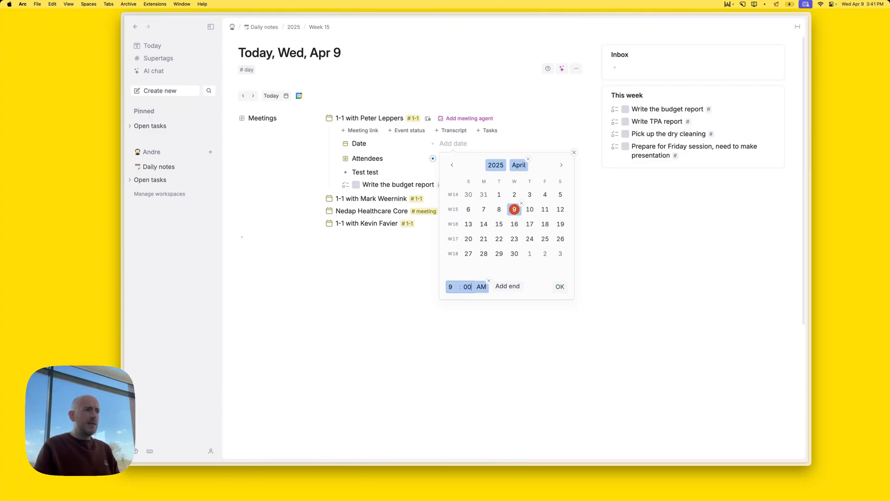
click(507, 286)
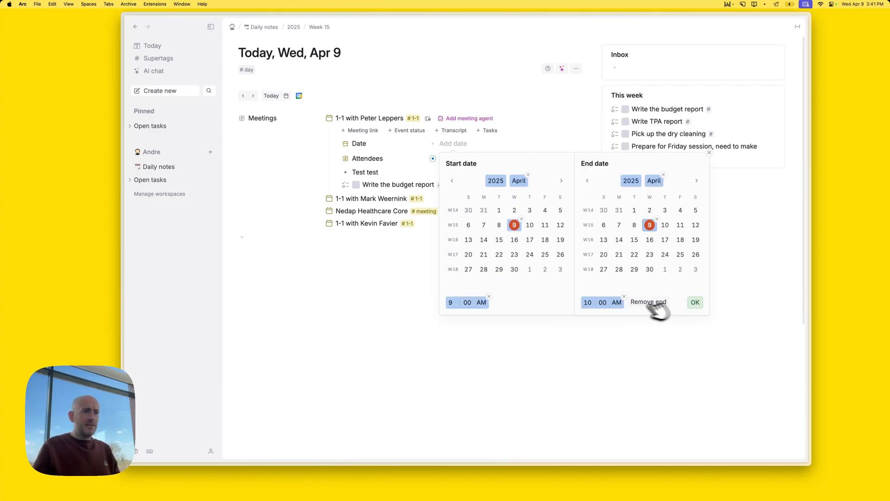
click(696, 303)
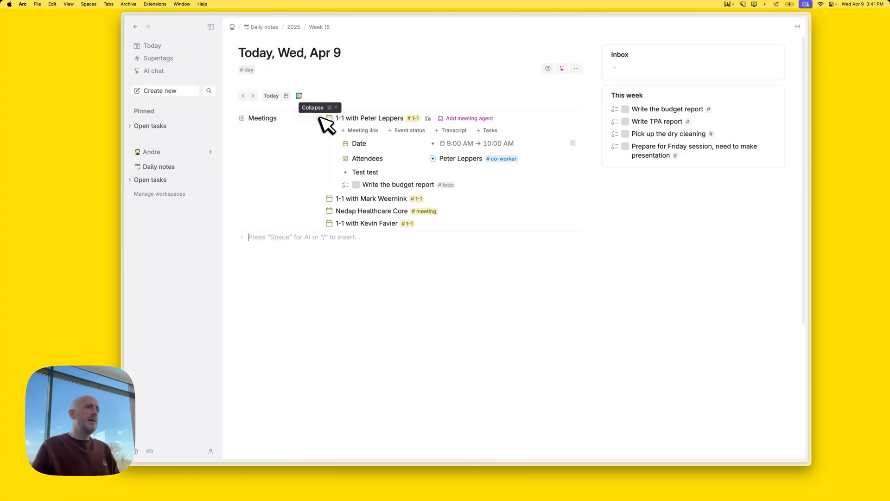
click(322, 119)
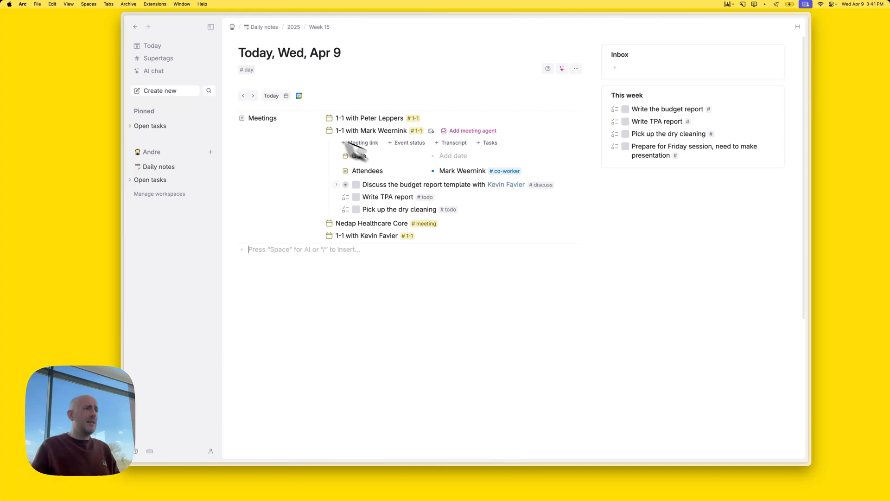
Set today's date on the second 1-1, Nedap Healthcare Core, and the last 1-1
click(453, 156)
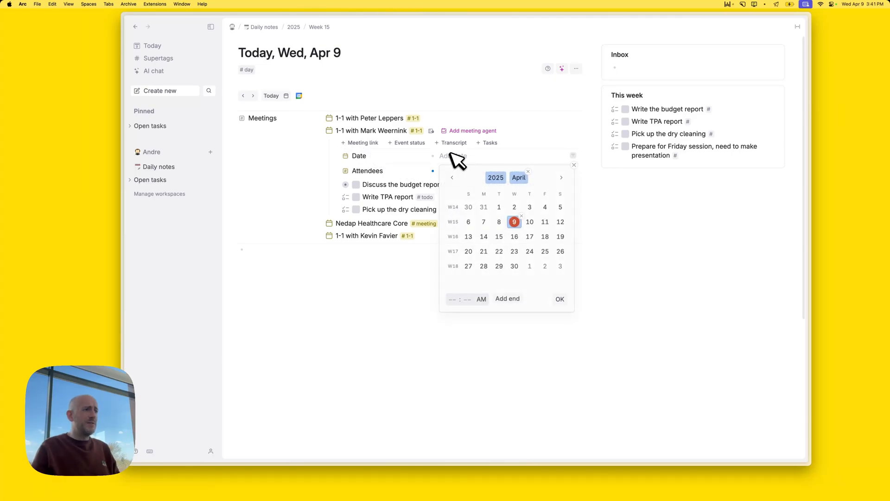
click(561, 299)
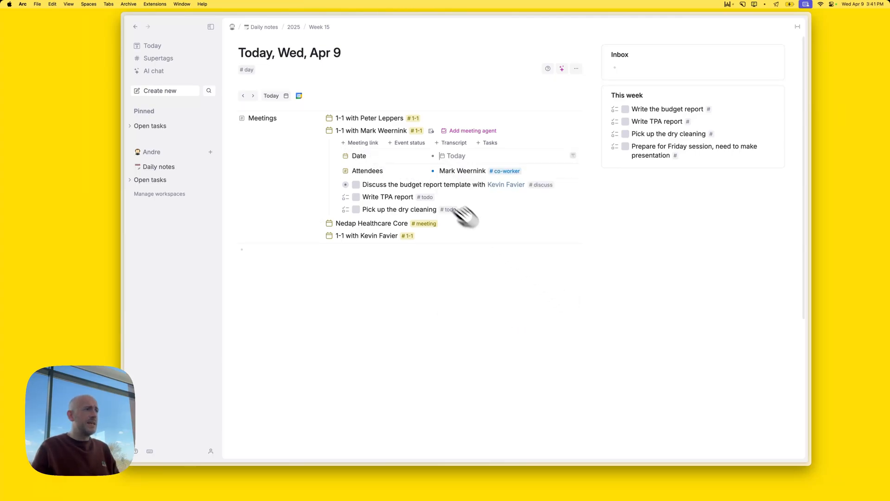
click(323, 131)
click(323, 143)
click(453, 168)
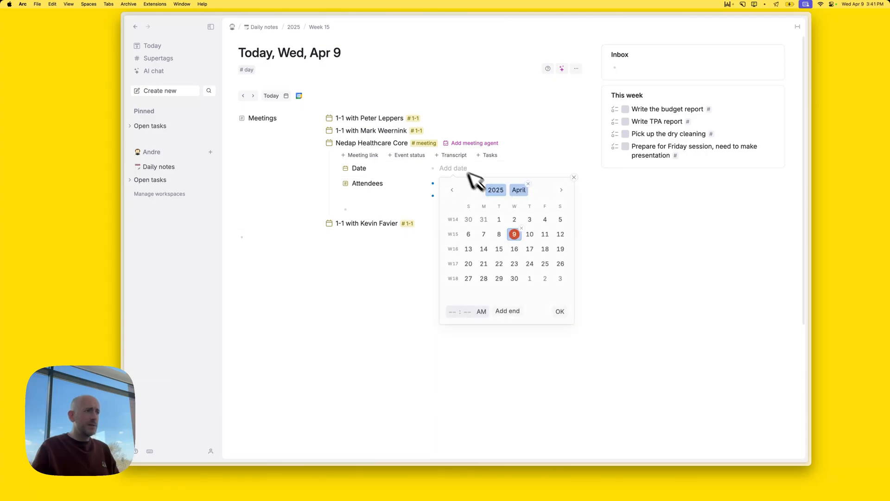
click(560, 312)
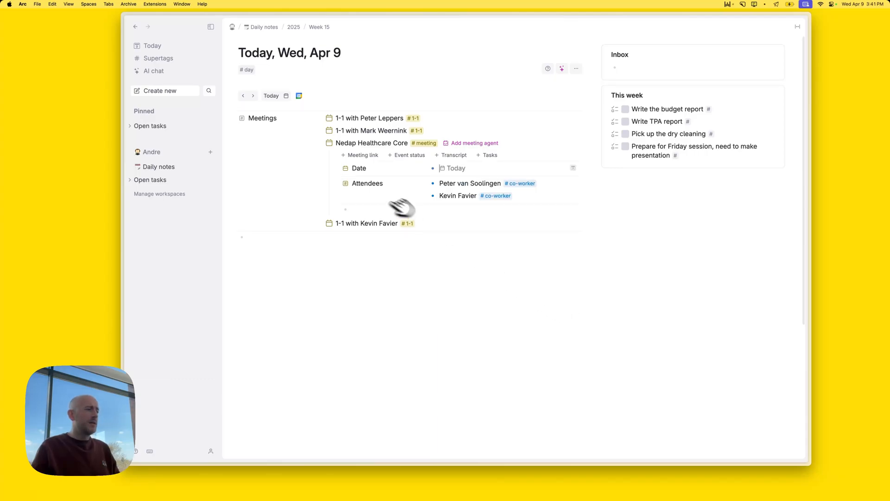
click(324, 223)
click(472, 250)
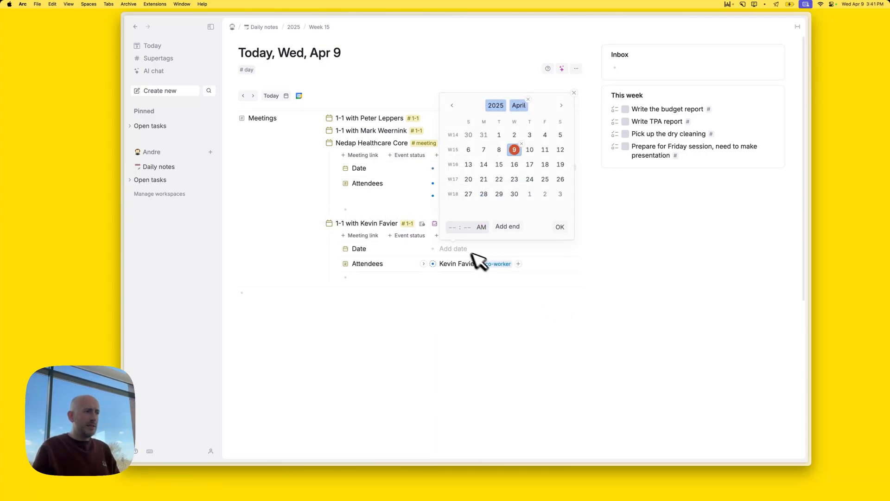
click(557, 227)
click(328, 223)
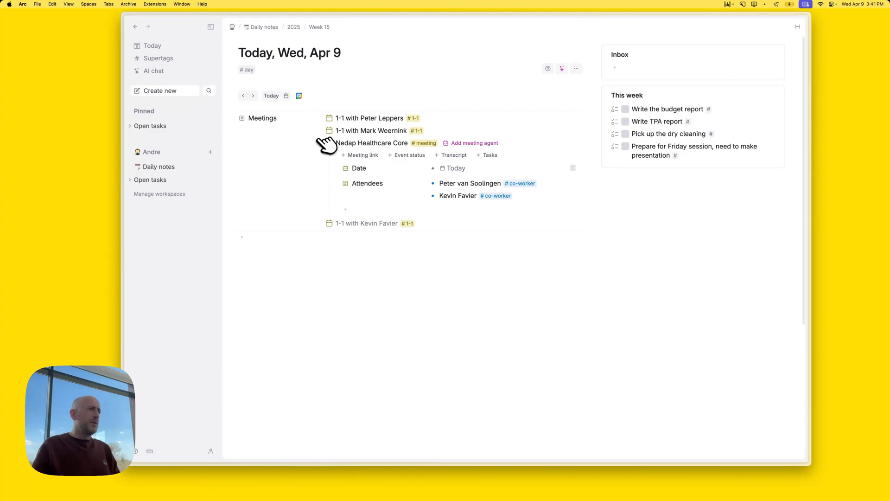
click(326, 142)
Create a search node querying #meeting items by their Date field
text(?)
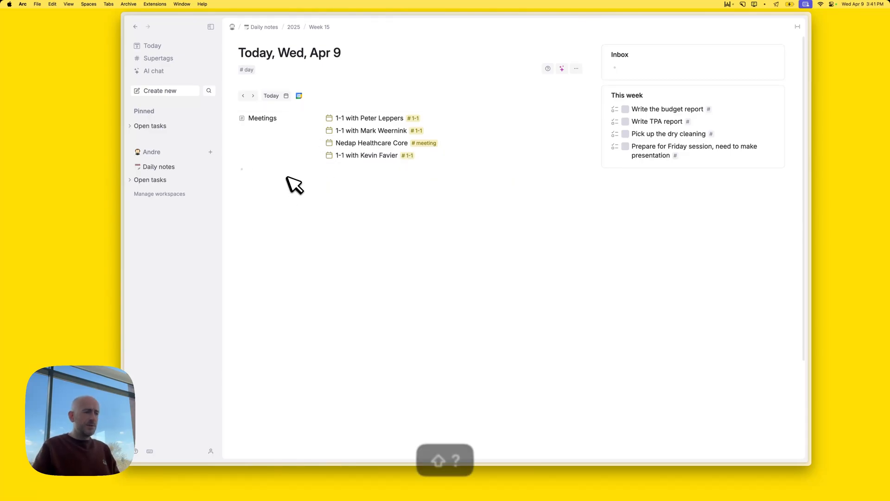
key(Right)
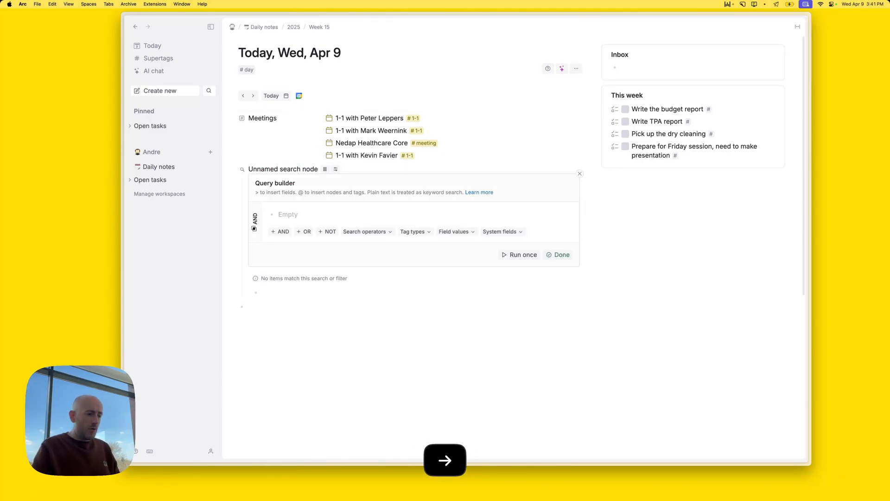
text(@meet)
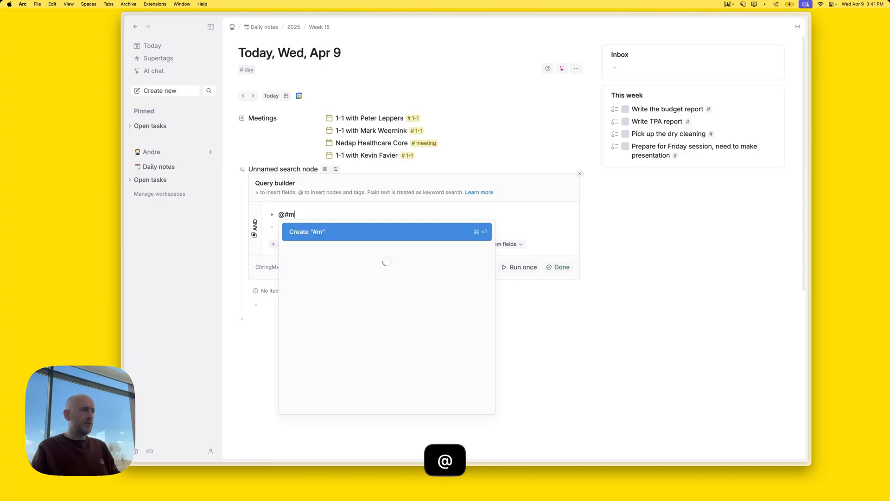
key(Return)
key(Down)
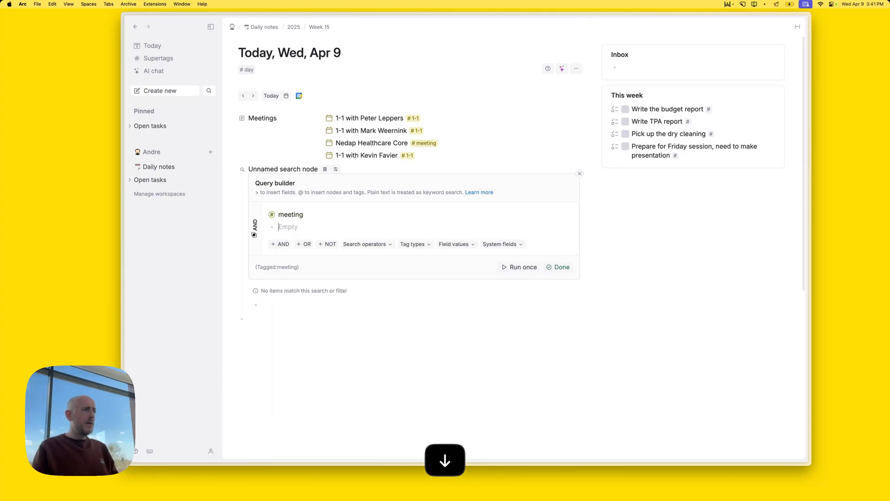
text(>Da)
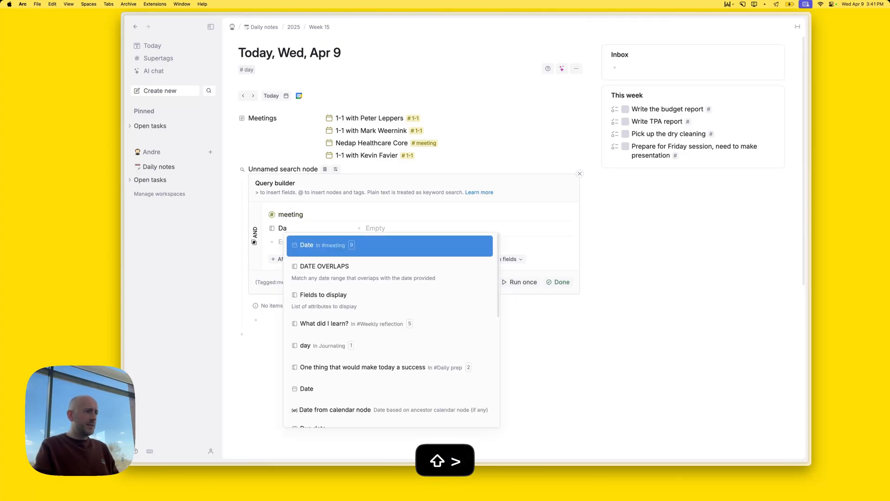
key(Return)
key(Right)
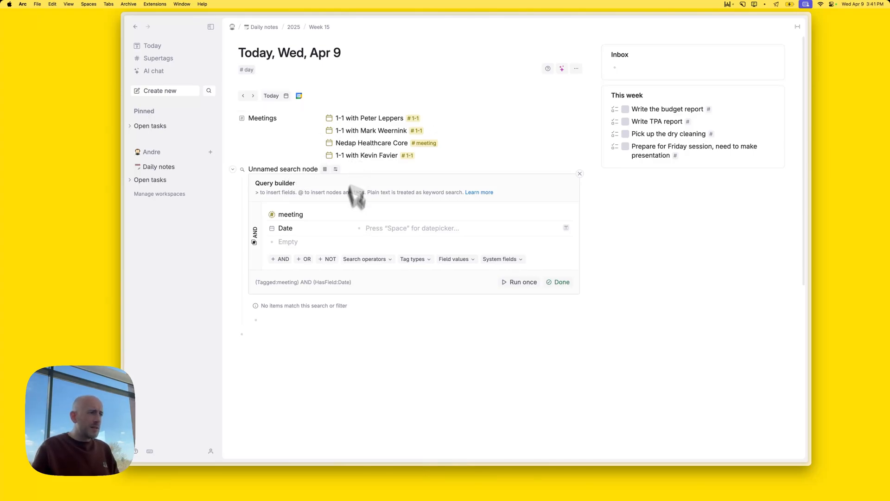
Match Date against FOR RELATIVE DATE 'today' and finish the query
click(514, 259)
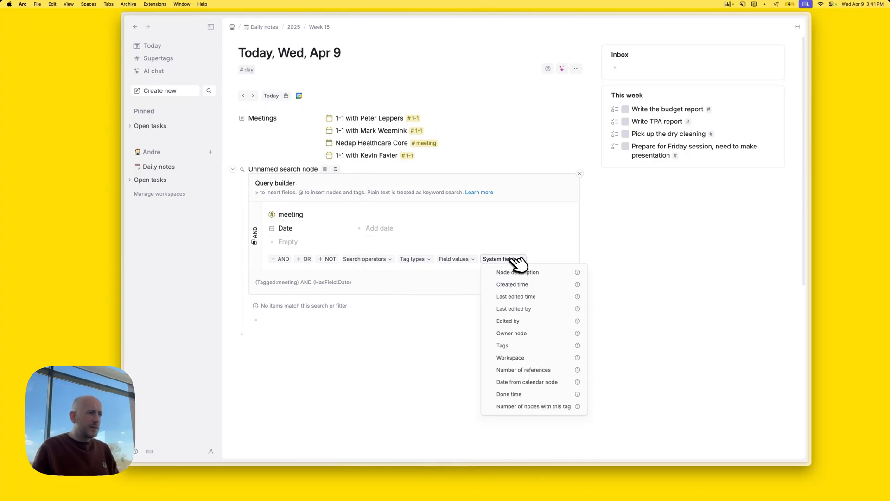
click(469, 260)
click(499, 304)
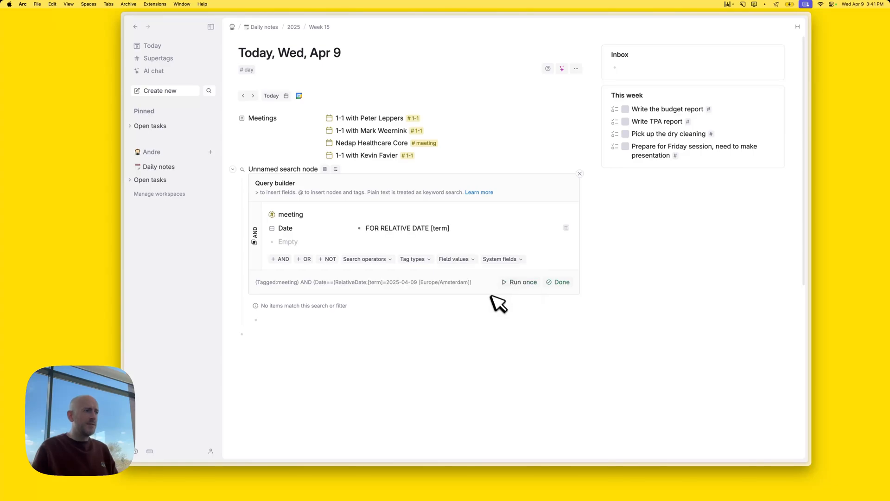
double_click(439, 230)
text(t)
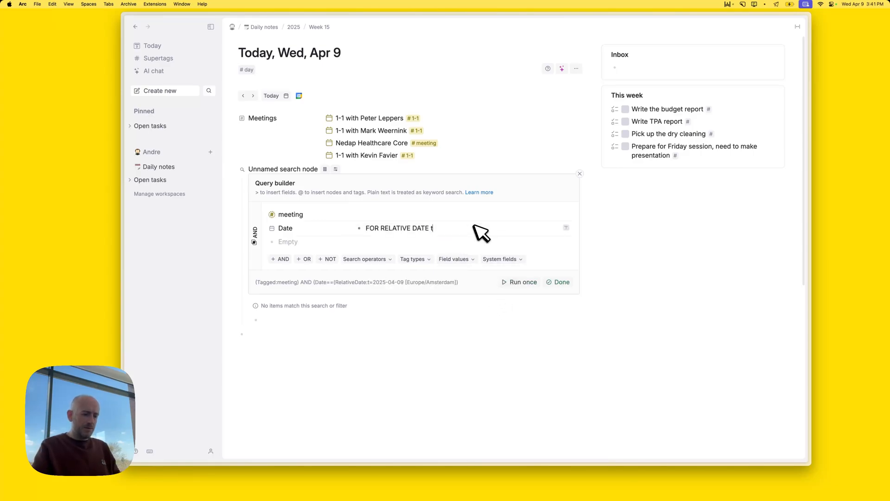
click(561, 282)
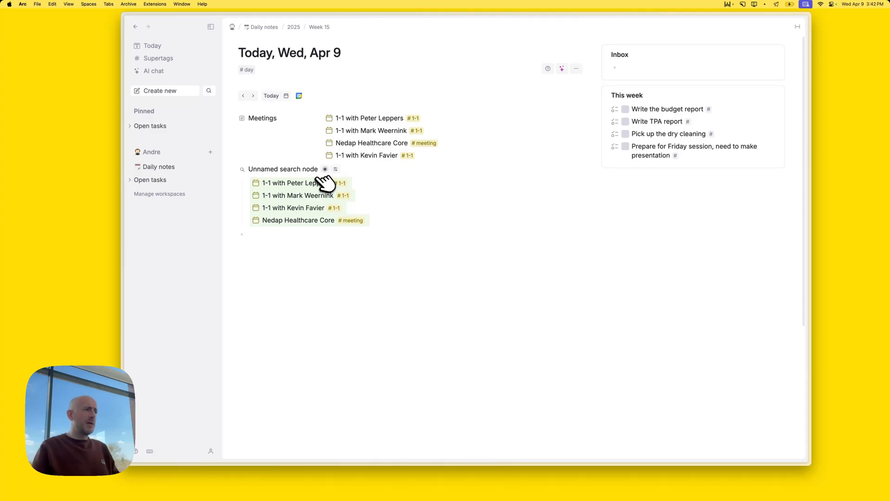
Rename the search node to 'Today'
key(cmd+shift+Right)
text(~Today)
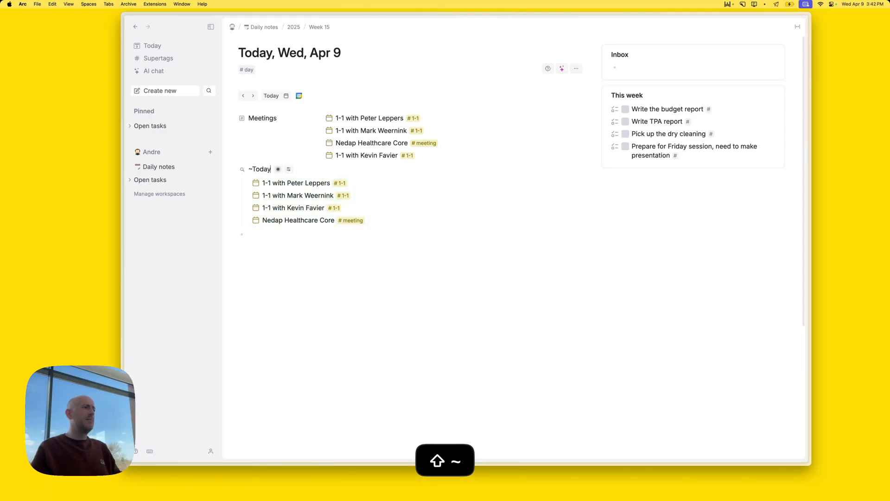
key(cmd+Left)
key(BackSpace)
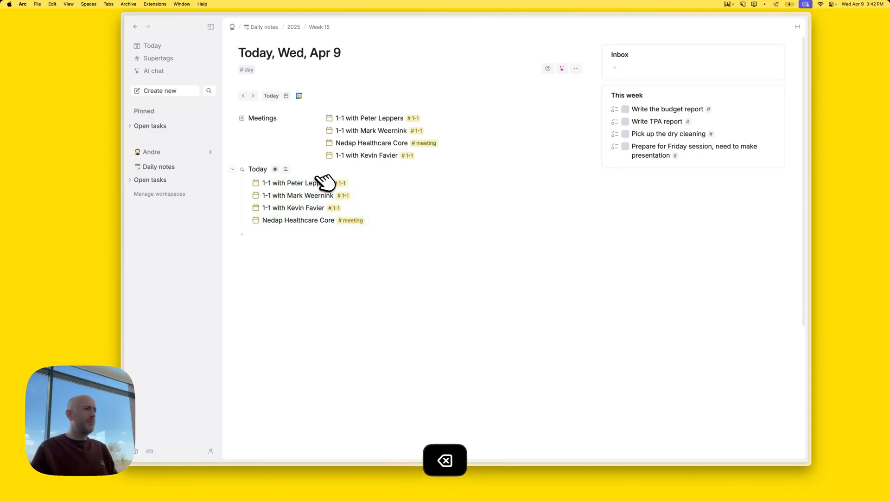
Display the Today search as a calendar in single-day view
click(286, 169)
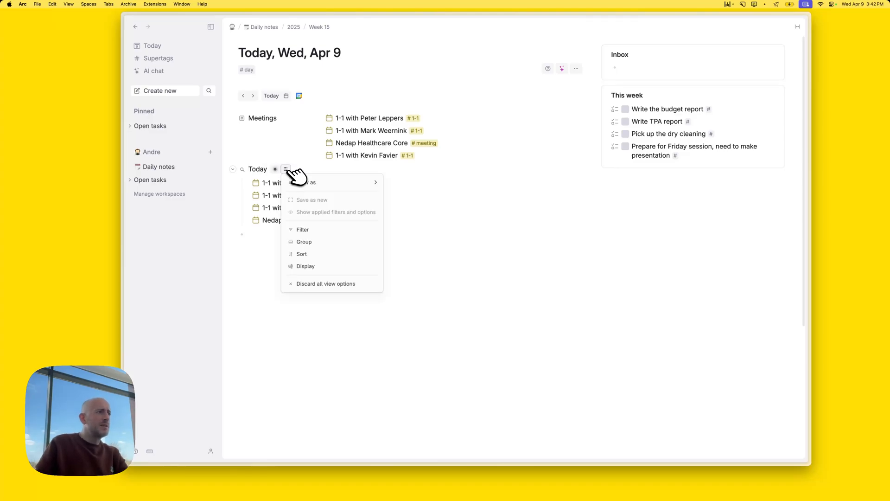
mouse_move(303, 181)
click(417, 219)
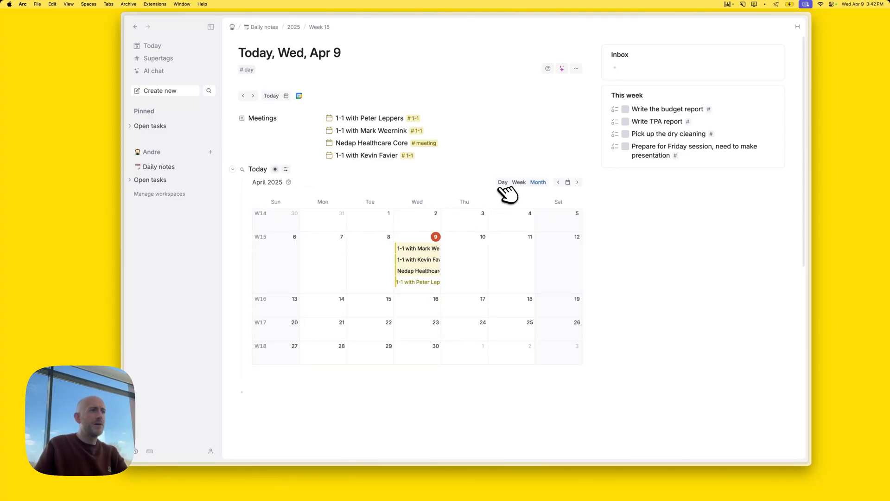
click(503, 182)
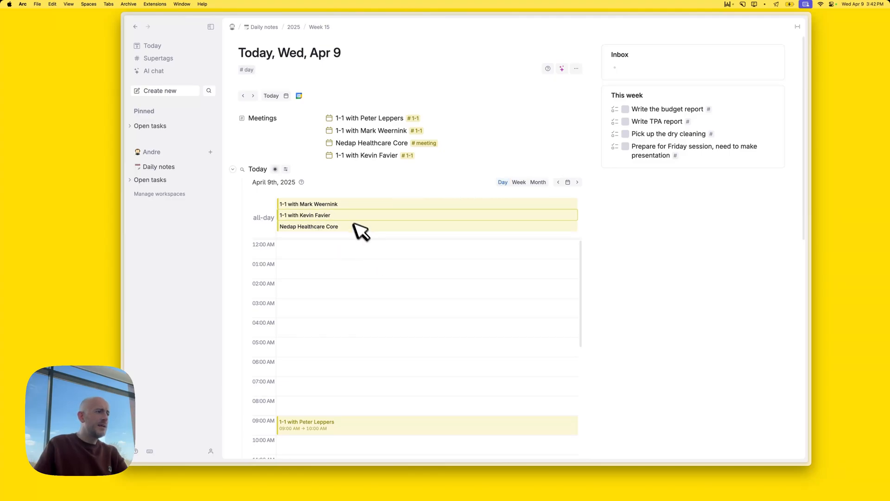
Schedule the two all-day 1-1s and Nedap Healthcare Core at 10:00, 11:00 and 12:00
scroll(362, 332, down, 3)
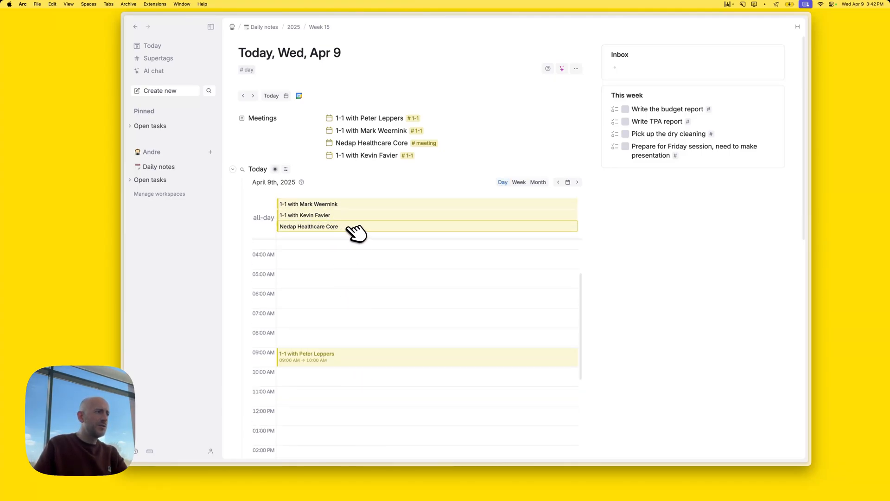
drag(360, 205, 357, 374)
drag(346, 206, 387, 380)
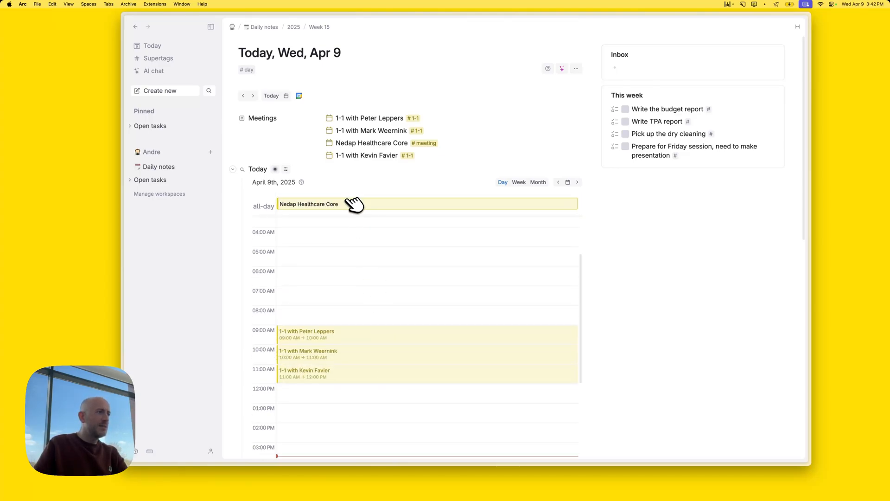
mouse_move(355, 204)
mouse_down()
mouse_move(357, 419)
mouse_move(363, 390)
mouse_up()
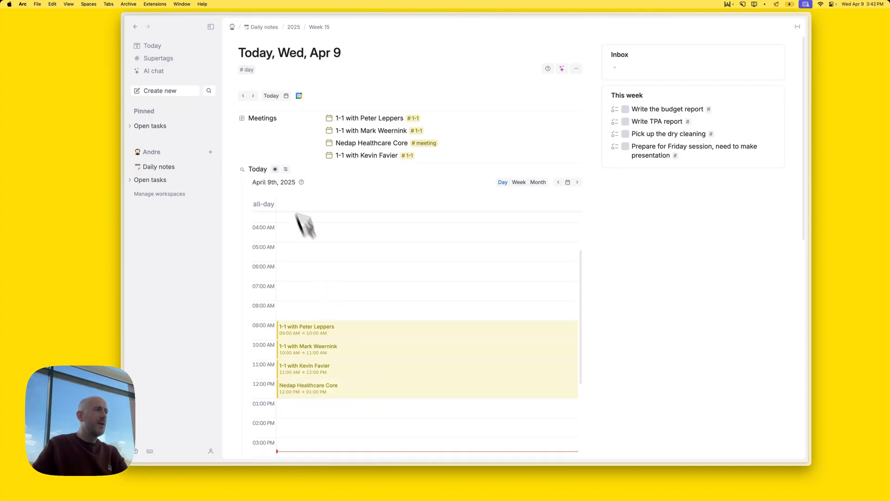
Move the Today search into related content, so it sits below This week
right_click(244, 170)
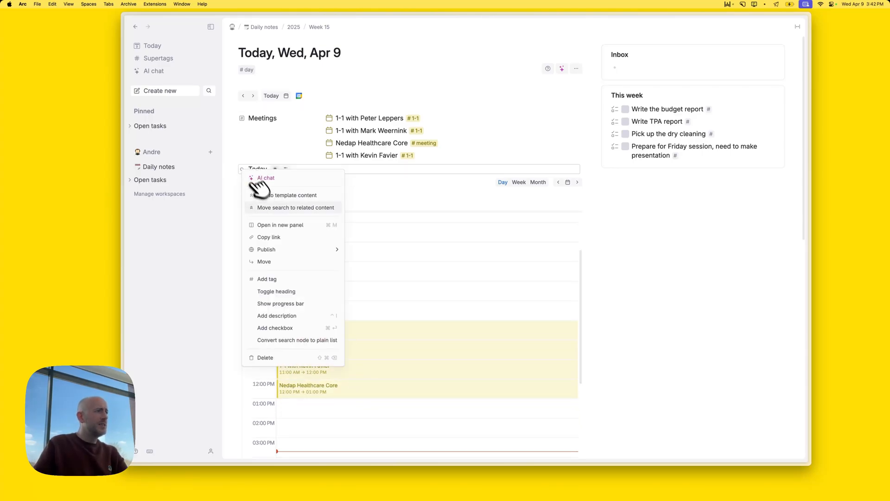
click(269, 207)
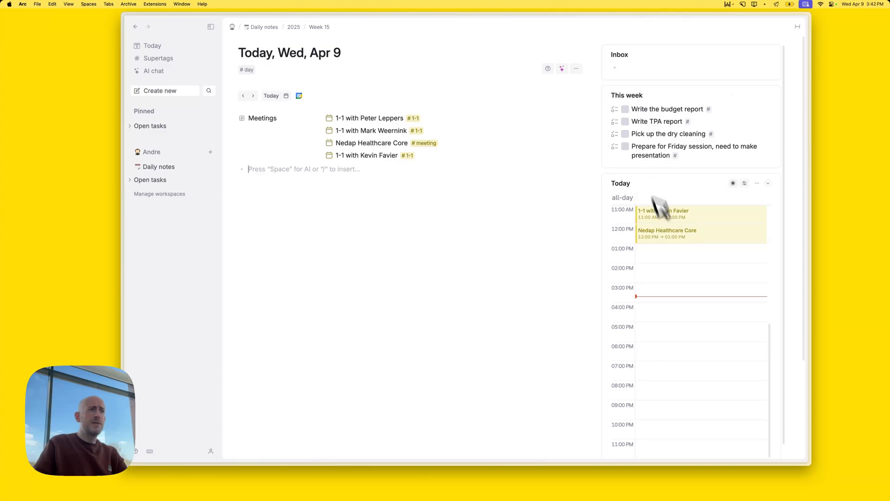
scroll(691, 278, up, 5)
scroll(703, 284, down, 5)
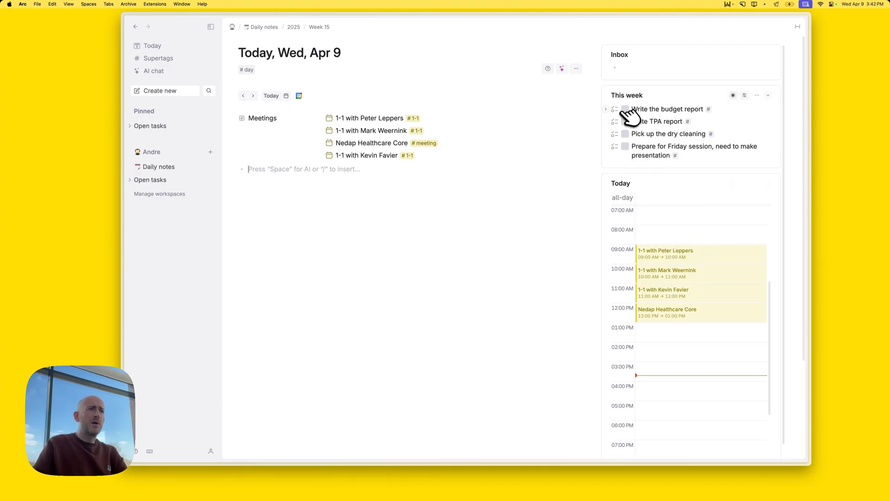
Drag Write the budget report into the Today calendar's 8:00 AM slot
drag(626, 113, 652, 231)
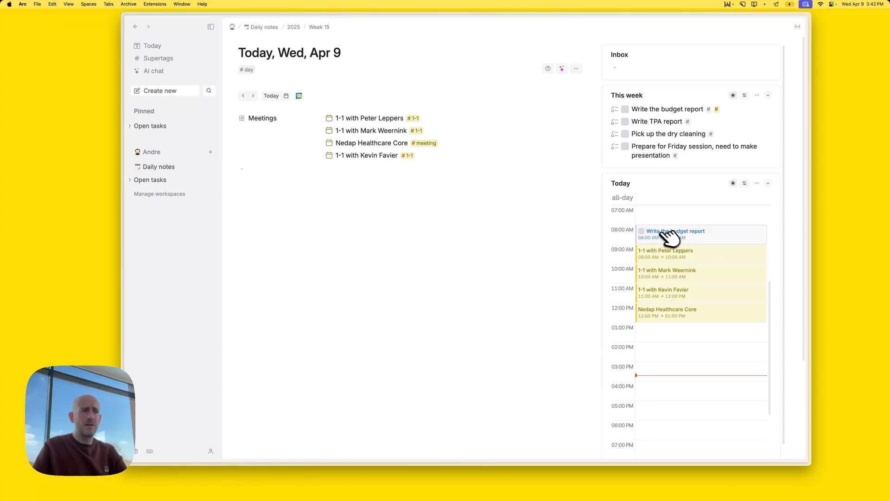
right_click(743, 238)
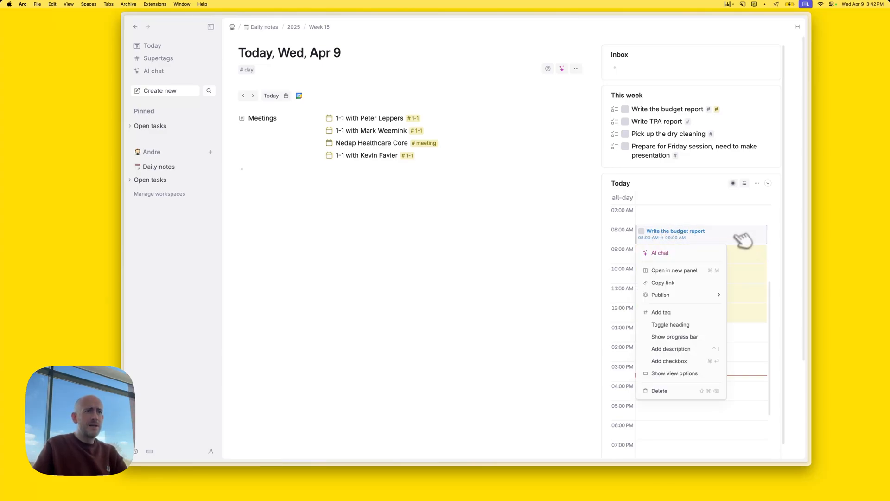
click(688, 385)
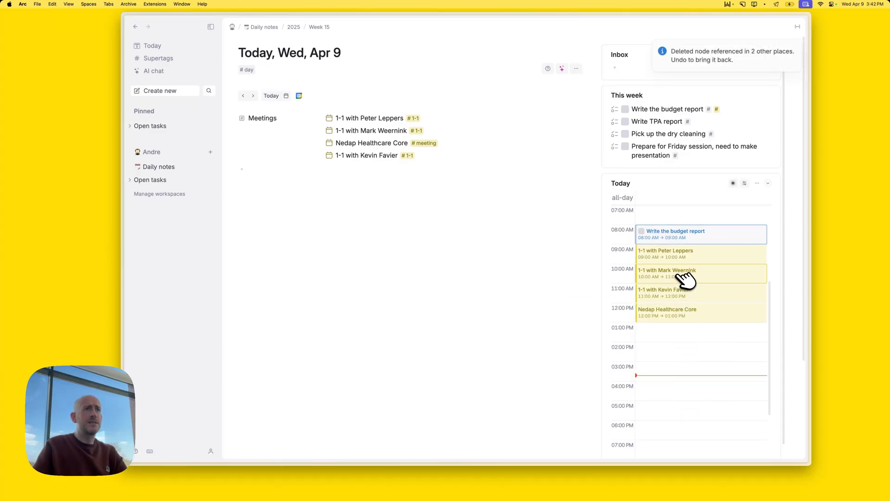
click(769, 184)
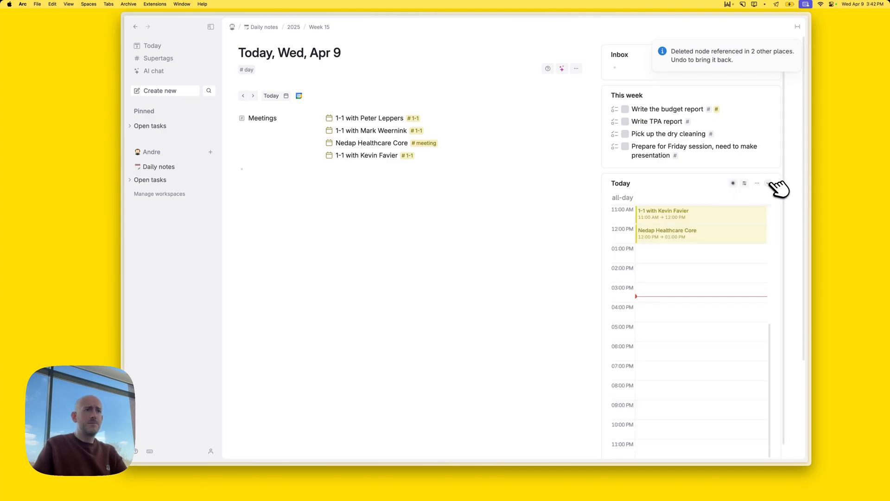
click(770, 184)
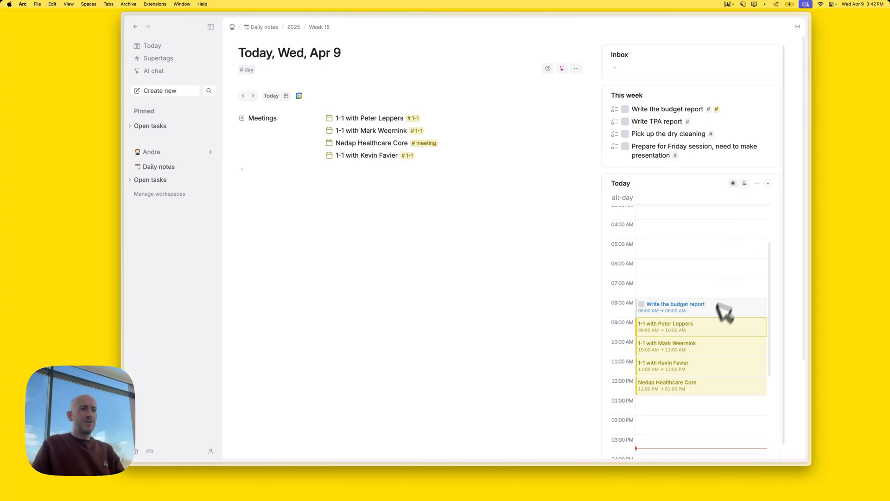
Open the Write the budget report node to check it, then return to today's note
click(724, 302)
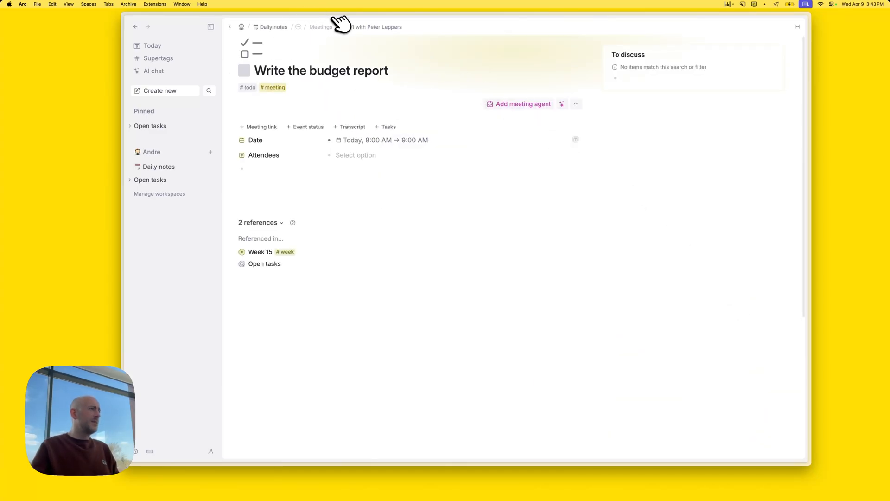
click(137, 28)
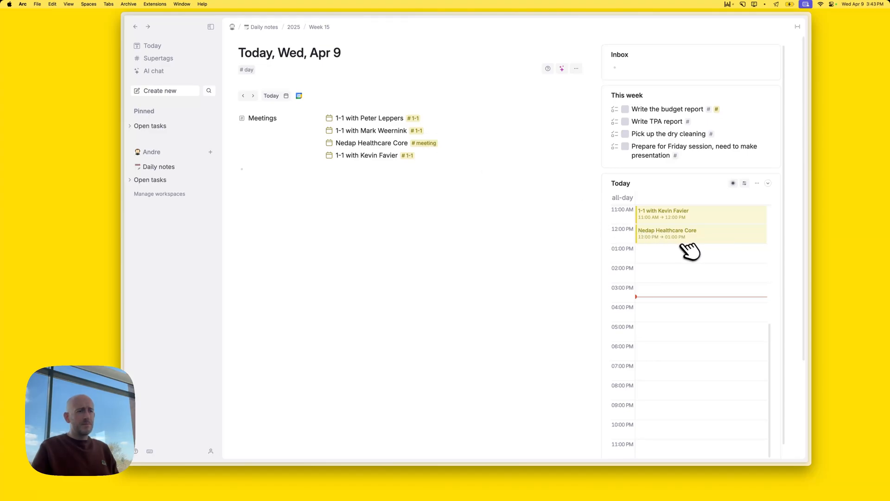
scroll(726, 293, up, 3)
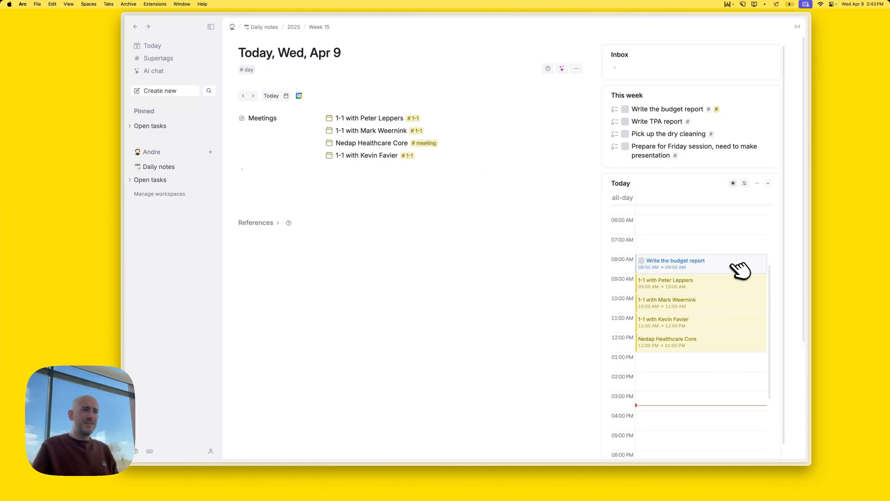
In list view, strip the meeting tag from Write the budget report and clean it out of Today
click(746, 183)
click(663, 199)
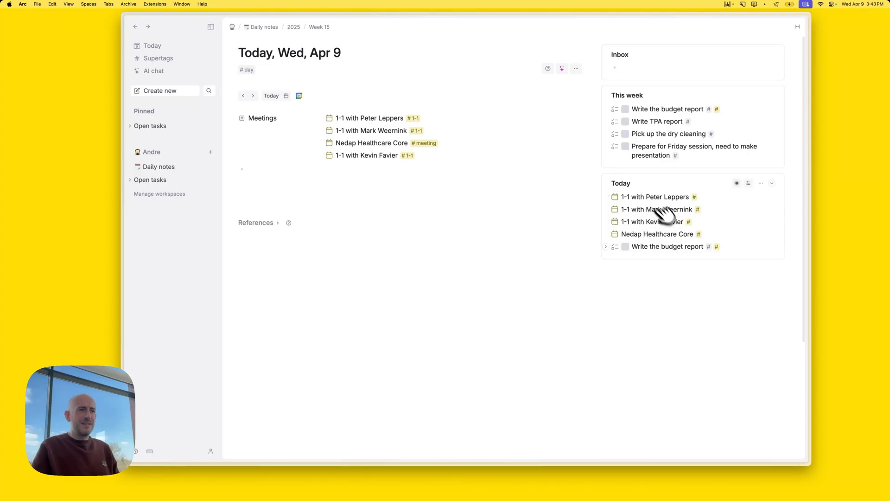
click(655, 245)
key(BackSpace)
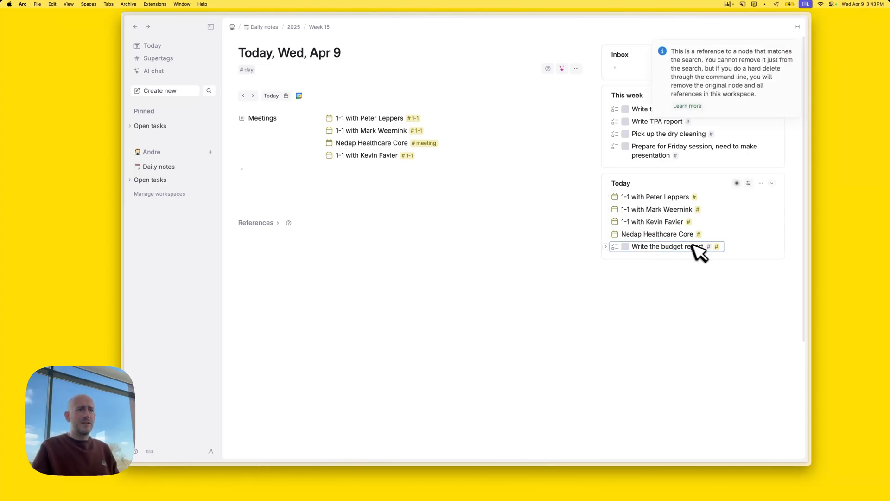
click(605, 246)
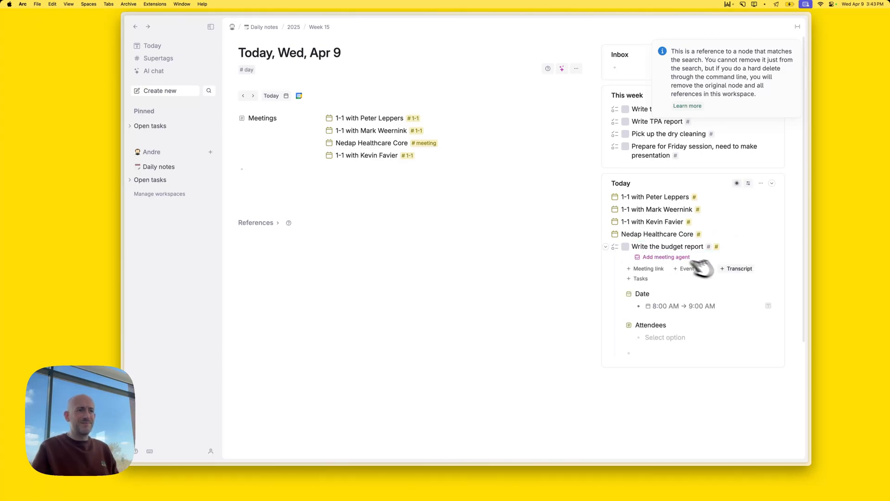
click(699, 249)
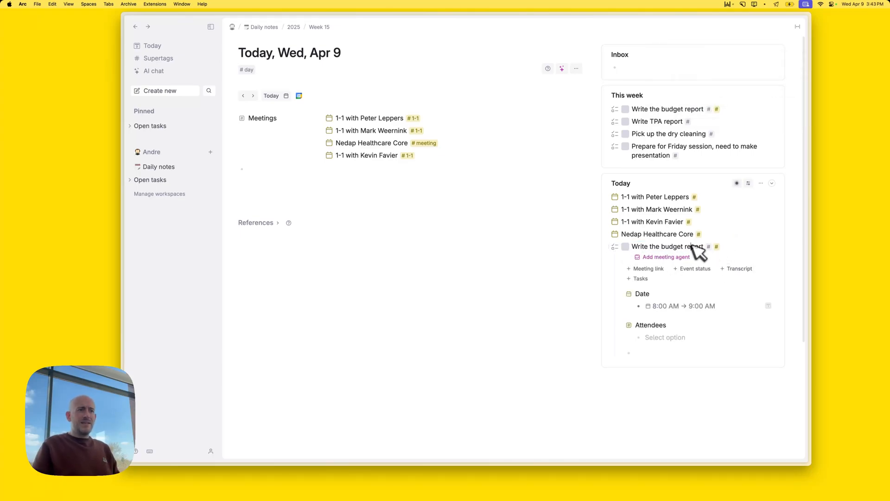
key(Right)
key(BackSpace)
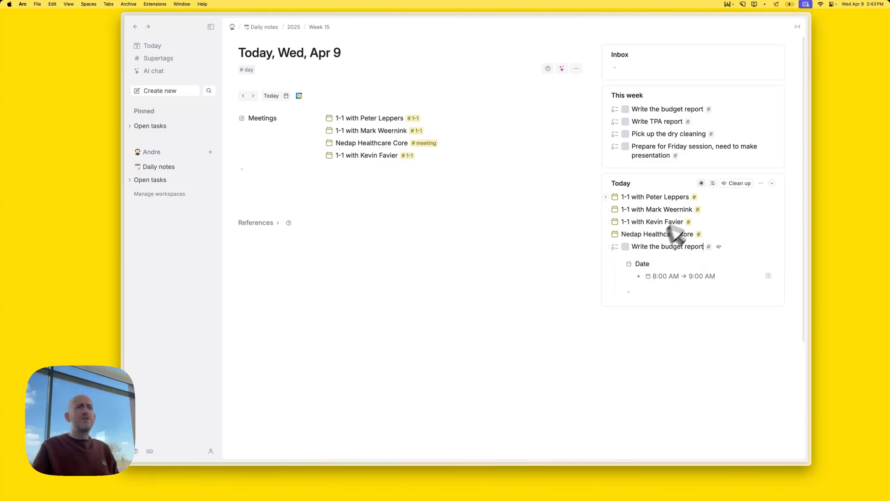
click(742, 184)
Switch the Today section back to calendar view and scroll through the four meetings
click(753, 183)
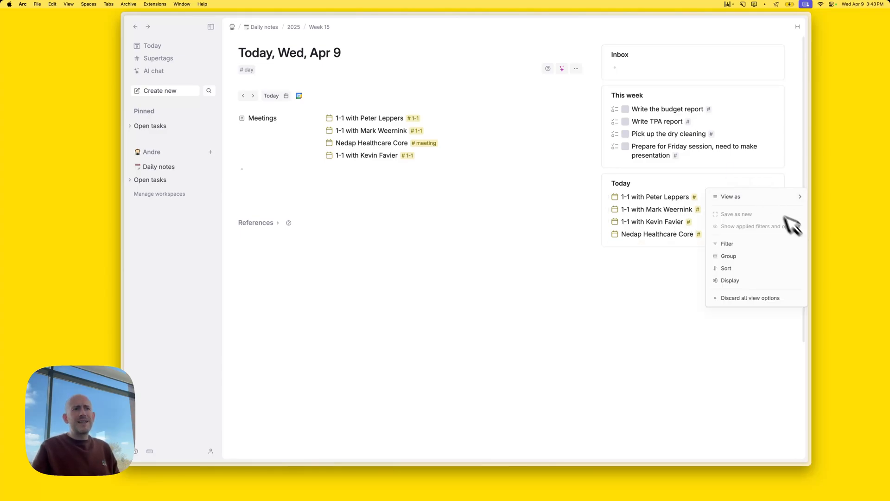
mouse_move(769, 197)
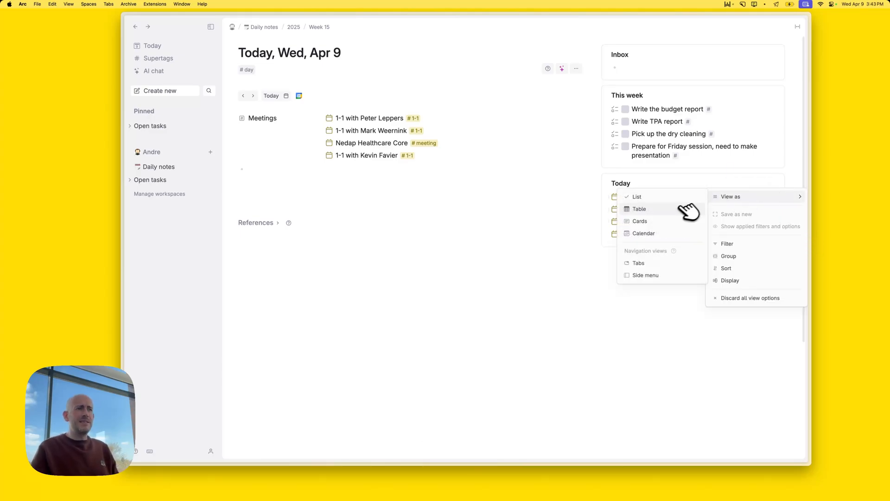
click(663, 234)
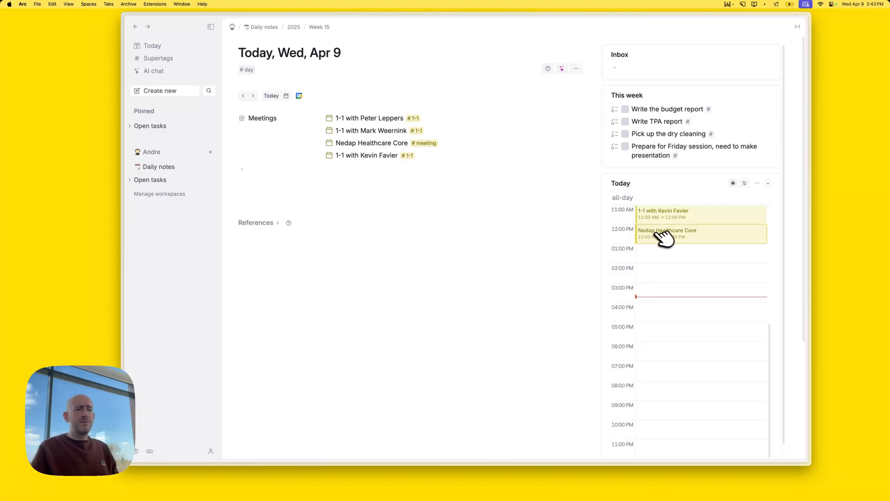
scroll(693, 308, up, 5)
scroll(704, 304, down, 5)
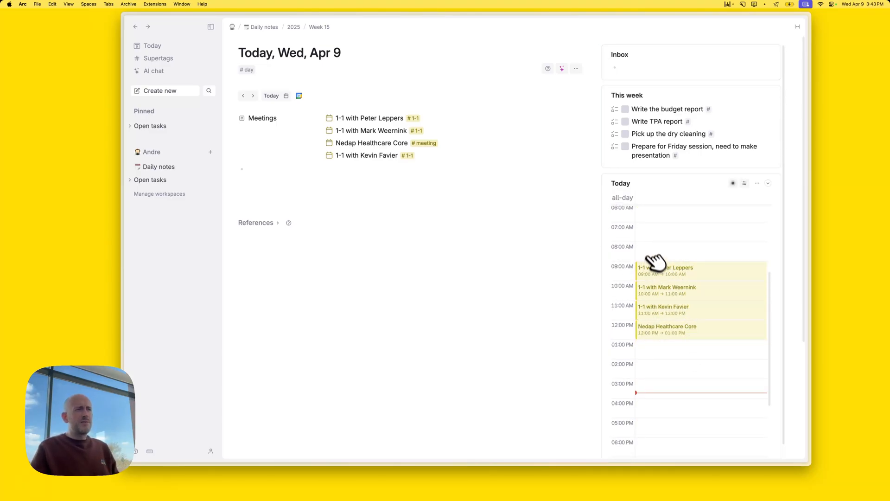
scroll(654, 262, up, 5)
scroll(668, 285, down, 5)
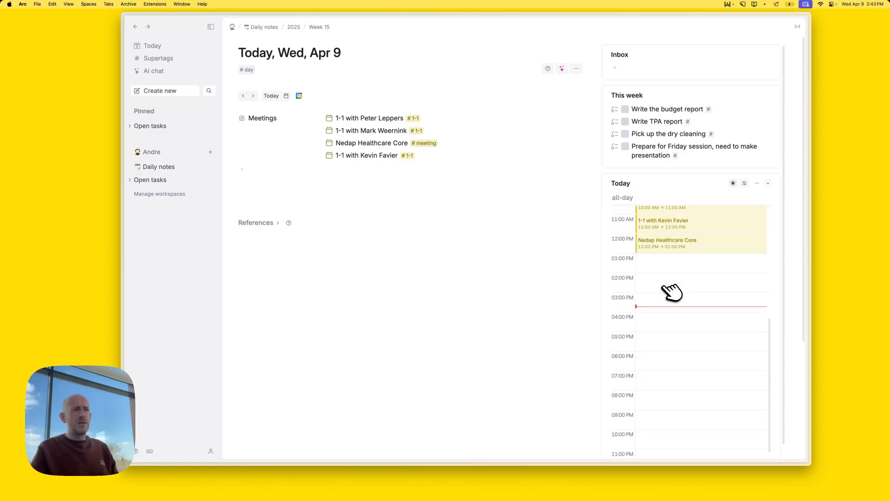
scroll(673, 292, up, 5)
In the #day tag's advanced settings, move Today above This week in related content
click(248, 69)
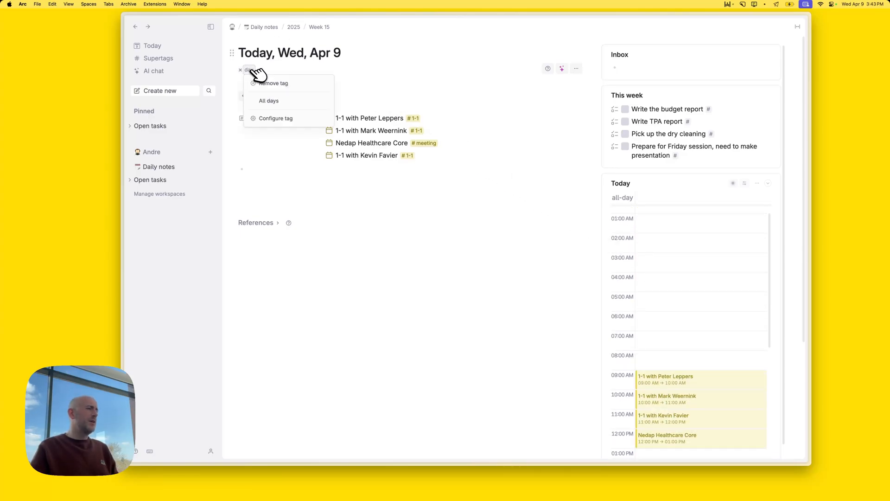
click(291, 122)
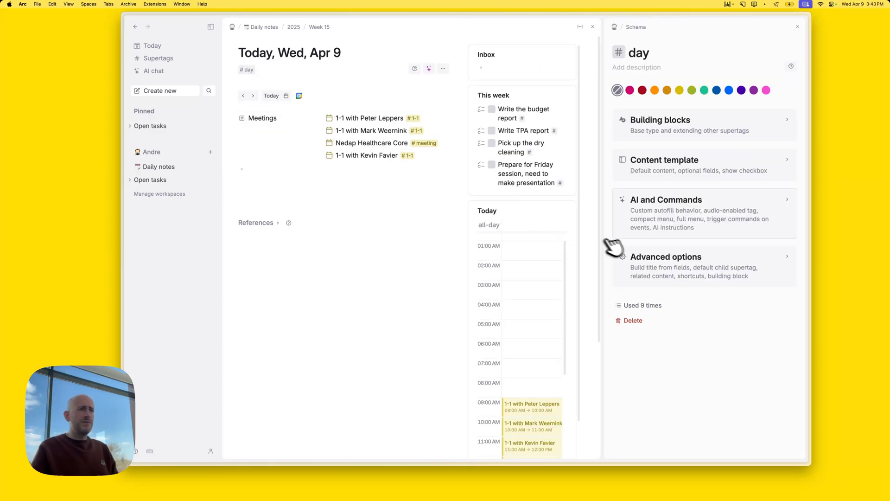
click(681, 269)
scroll(693, 288, down, 3)
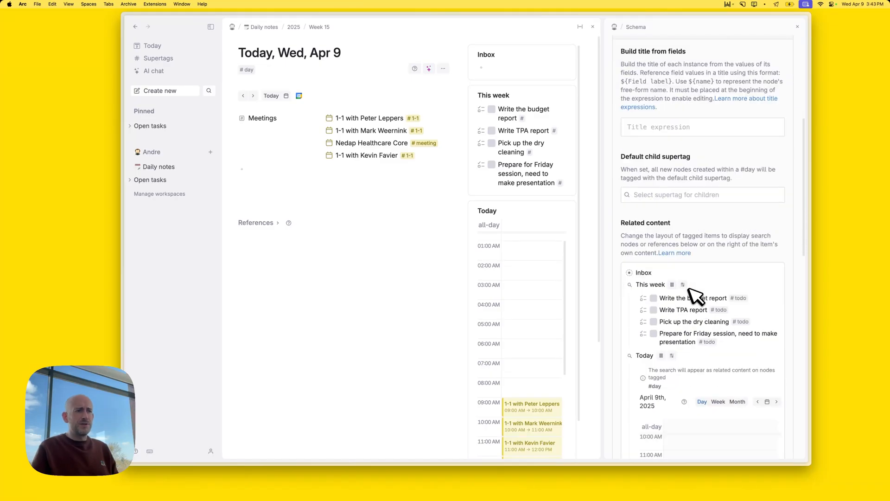
click(620, 284)
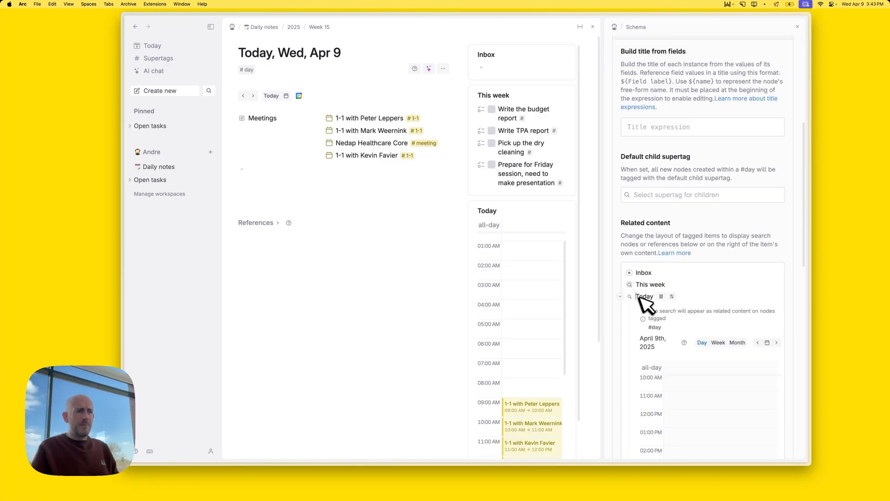
click(621, 297)
key(super+shift+Up)
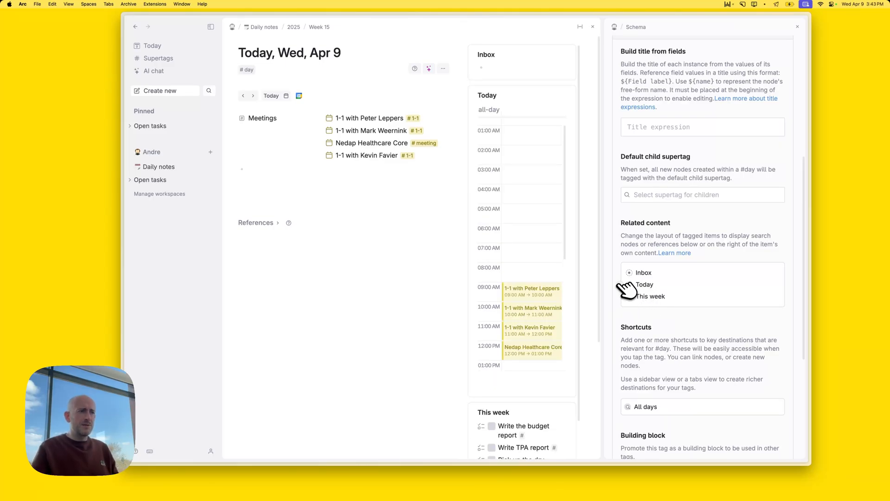
Limit the Today calendar's day length to 09:00–18:00 and close the tag configuration
click(620, 285)
click(673, 285)
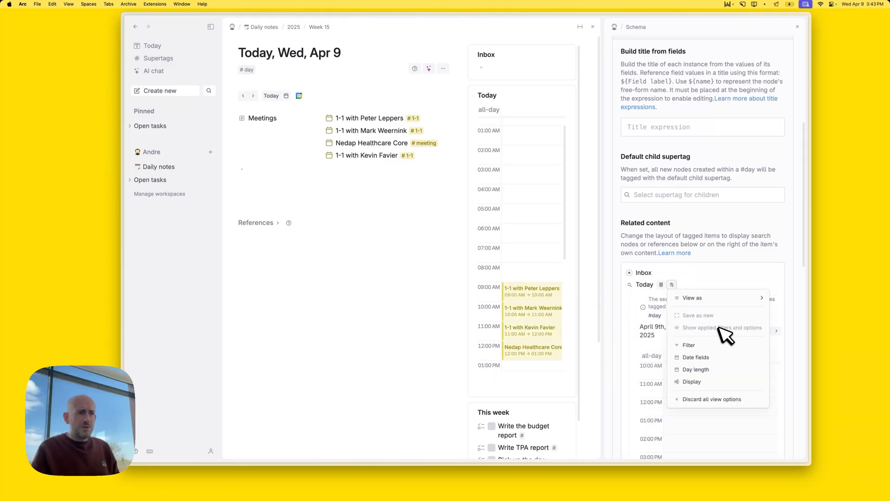
click(720, 369)
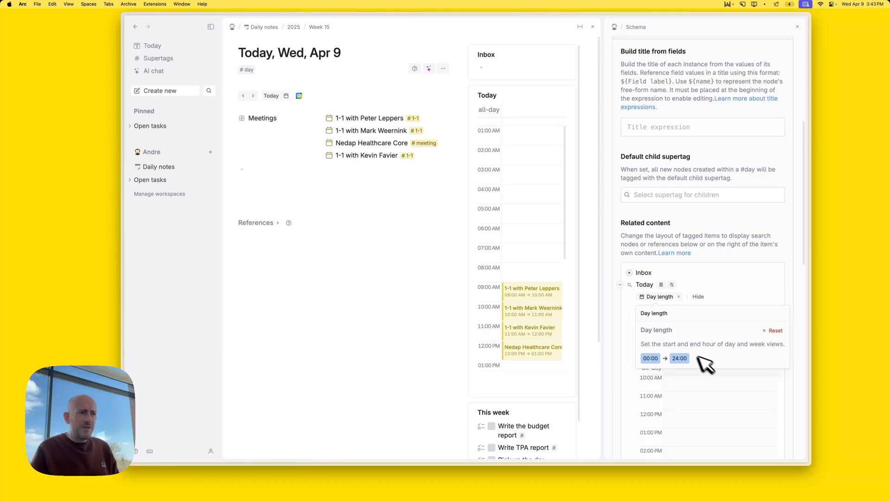
click(654, 357)
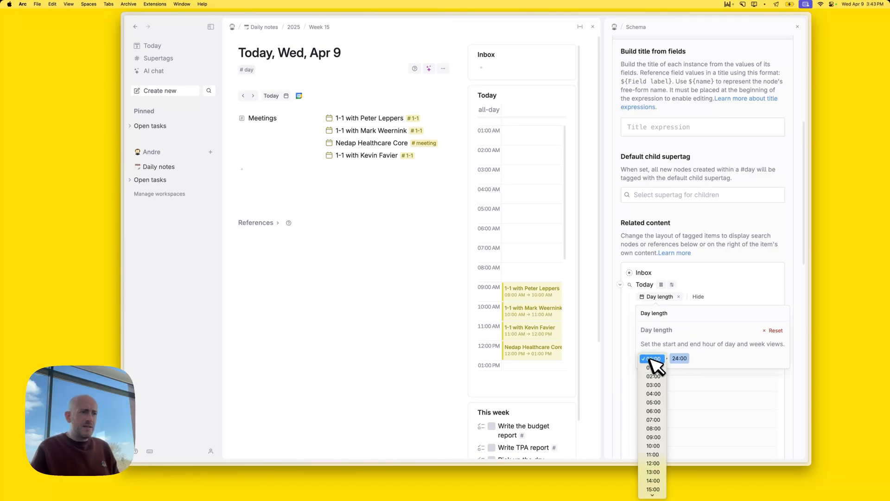
click(663, 437)
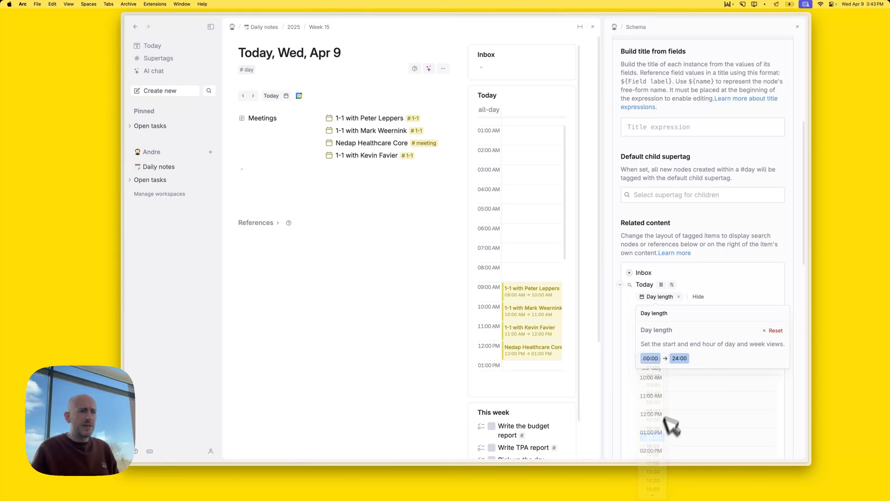
click(679, 359)
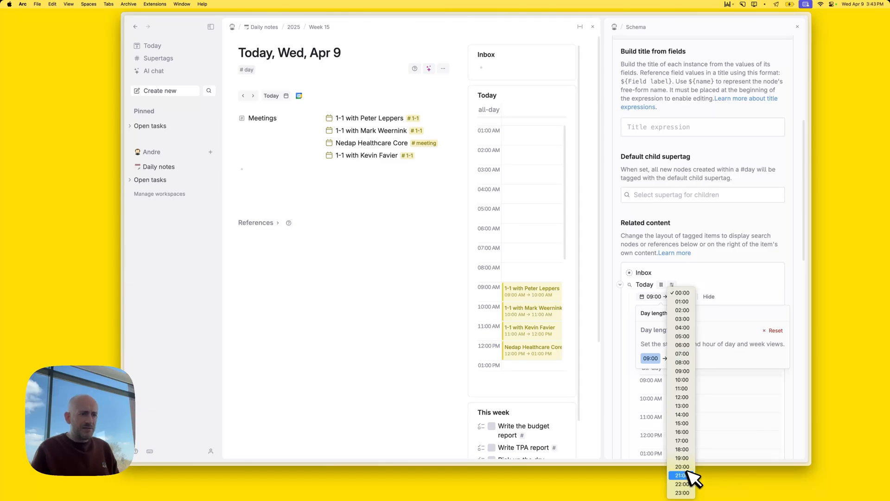
scroll(687, 478, down, 3)
click(685, 480)
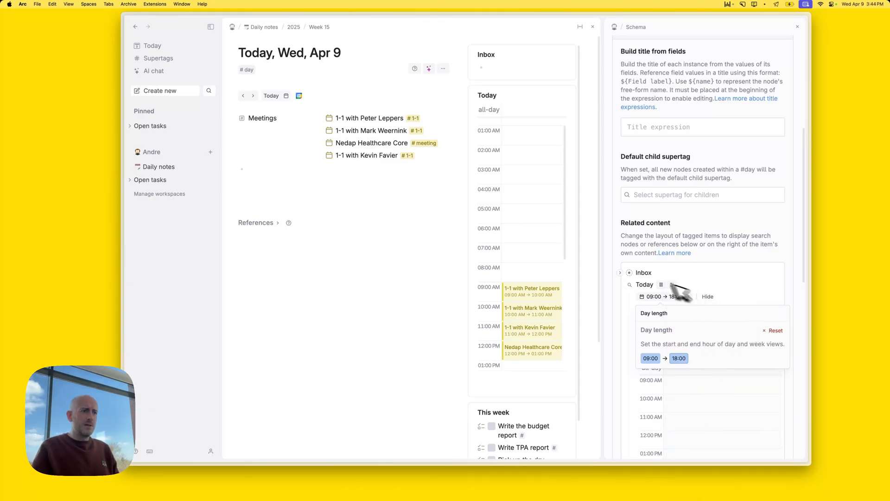
click(648, 285)
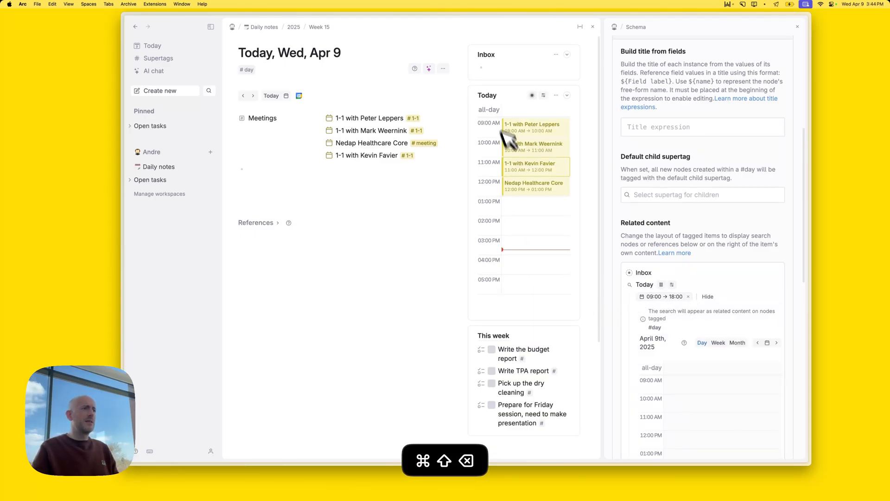
scroll(521, 227, down, 3)
scroll(522, 231, up, 3)
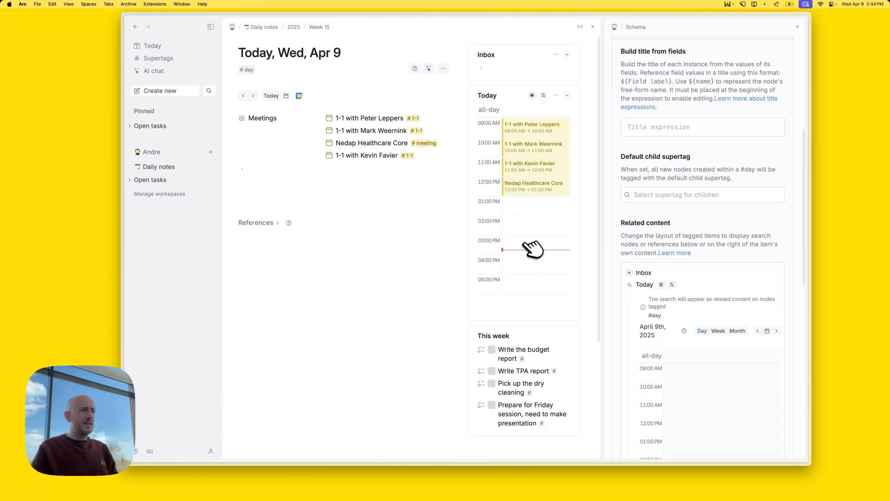
click(798, 26)
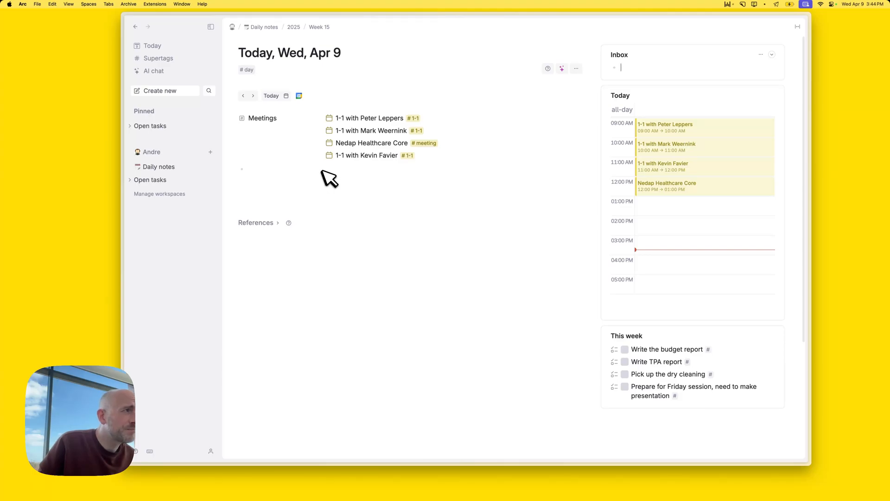
Expand the last 1-1 meeting and open its attendee's co-worker page
click(321, 156)
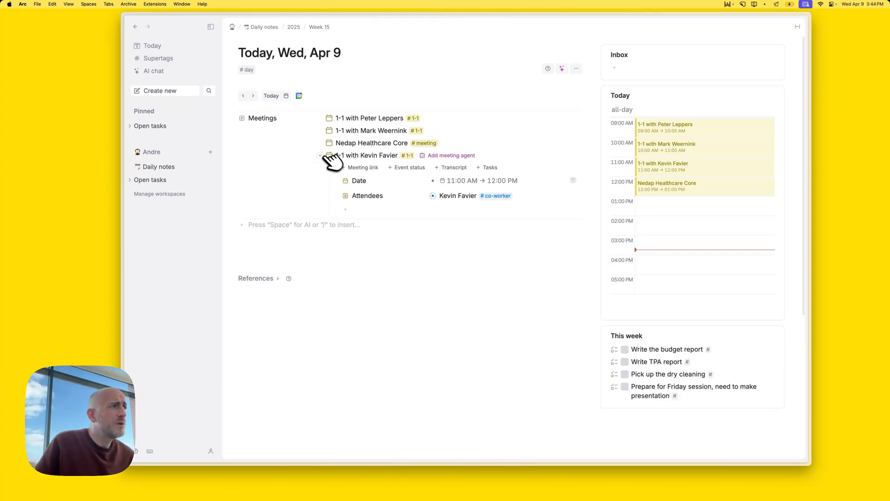
click(436, 196)
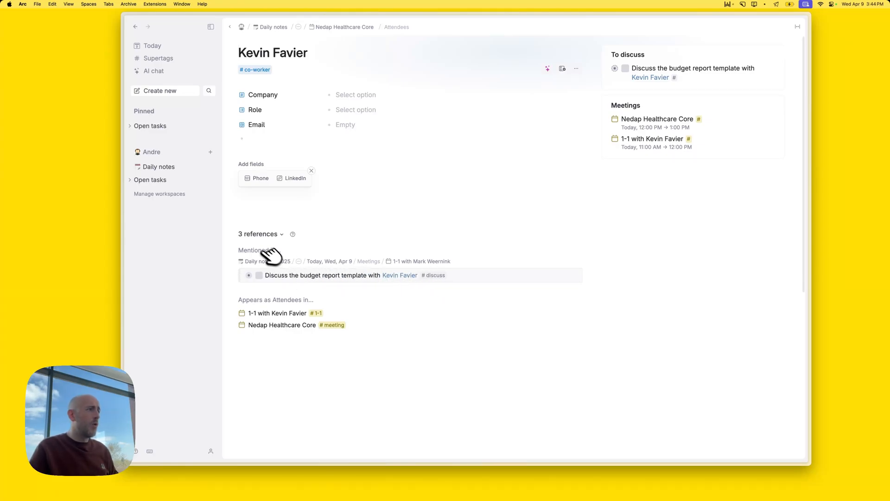
Dismiss the suggested Phone and LinkedIn fields, then go to the Nedap Healthcare Core page
click(280, 234)
click(280, 234)
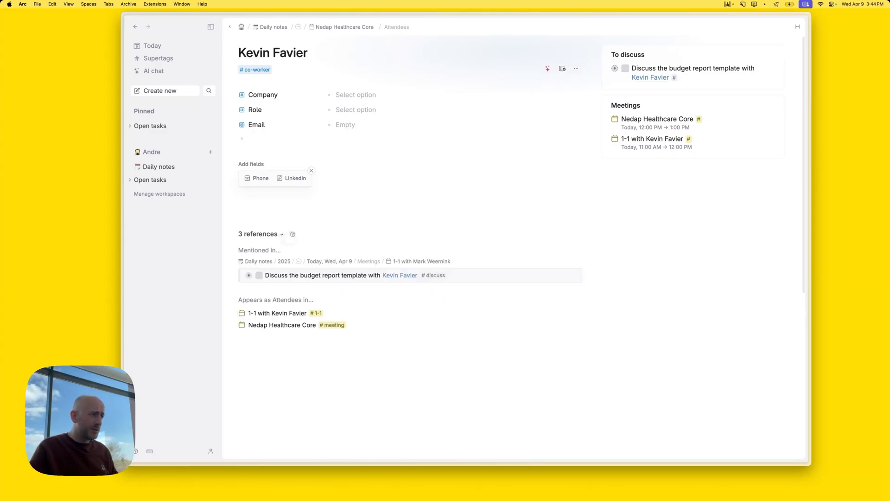
click(311, 171)
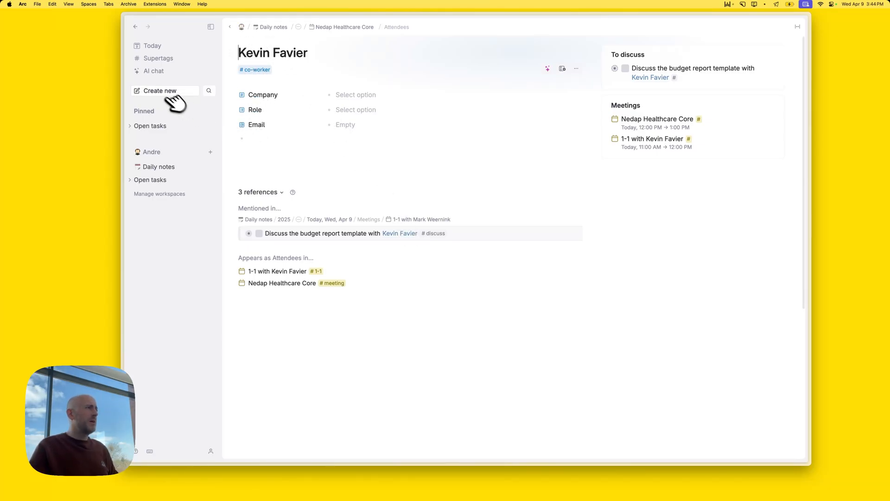
click(362, 26)
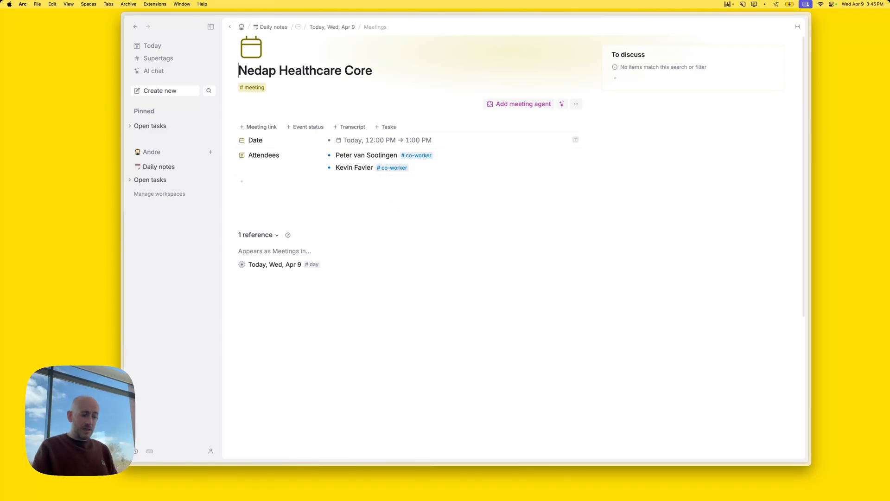
Launch Nucleo and sample the co-worker tag's blue with the colour picker
key(super+space)
text(nucleo)
key(Return)
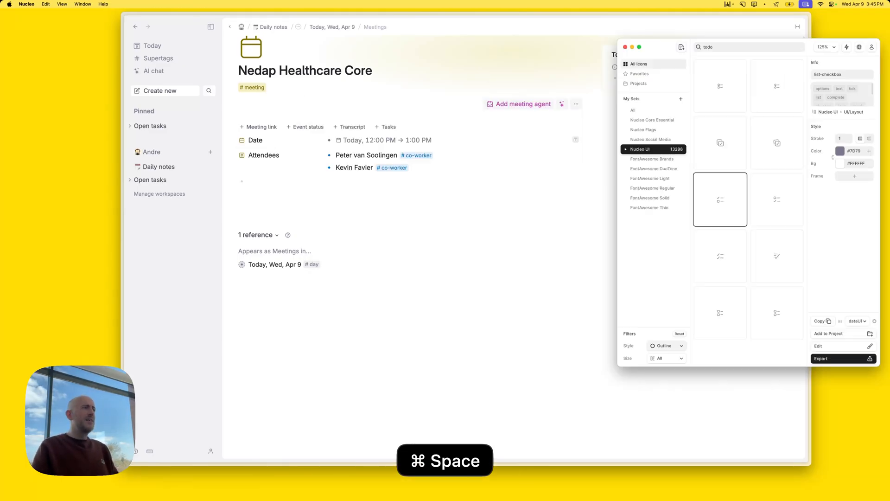
key(super+space)
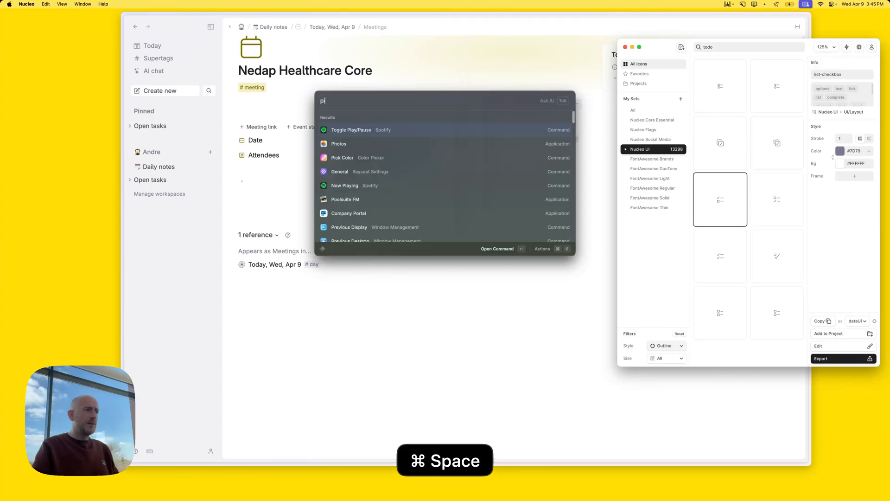
text(pic)
key(Return)
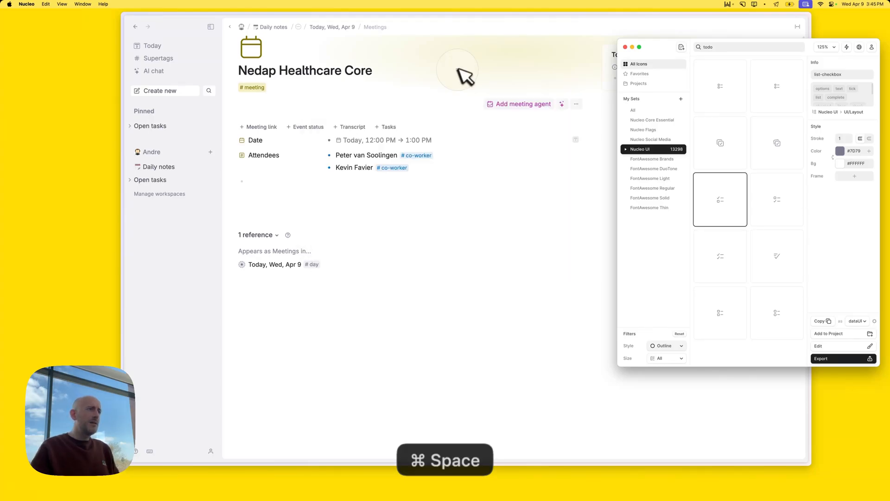
click(414, 156)
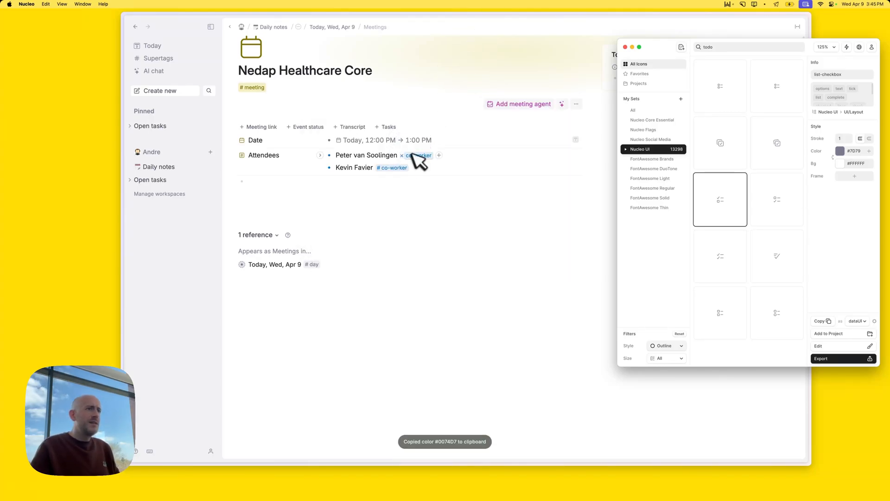
Search Nucleo for 'person' icons coloured #0074D7, then open the co-worker tag's options
click(726, 47)
key(super+a)
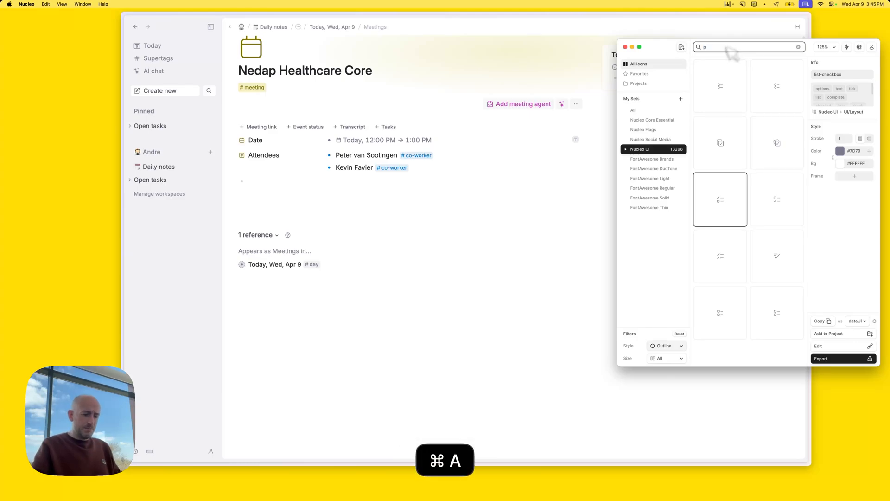
text(person)
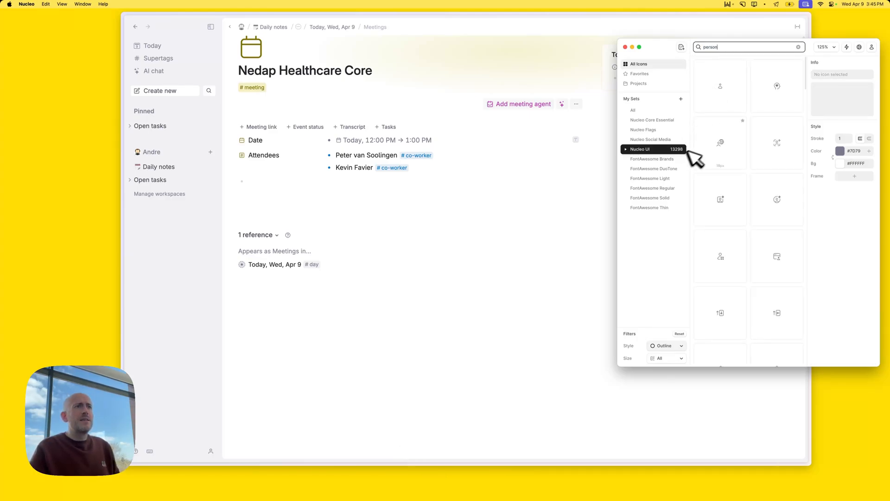
click(857, 150)
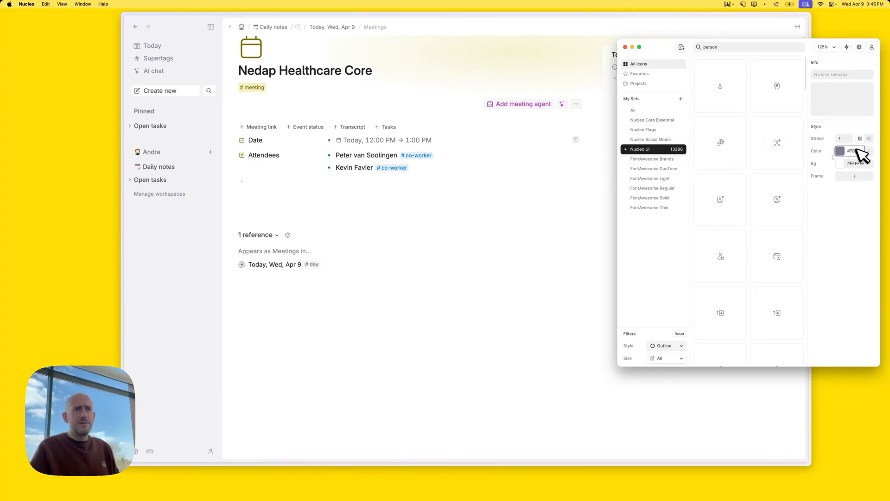
key(BackSpace)
key(super+v)
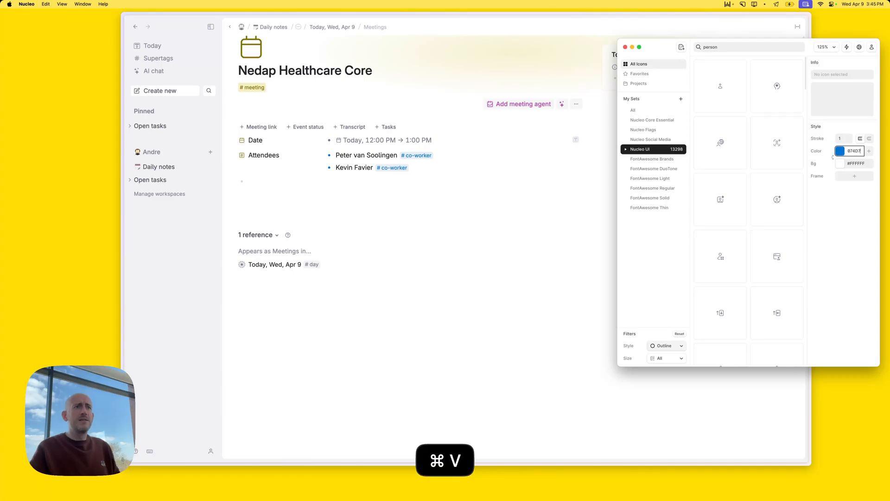
click(361, 215)
click(413, 157)
Open the co-worker supertag's configuration and its debug settings
click(453, 202)
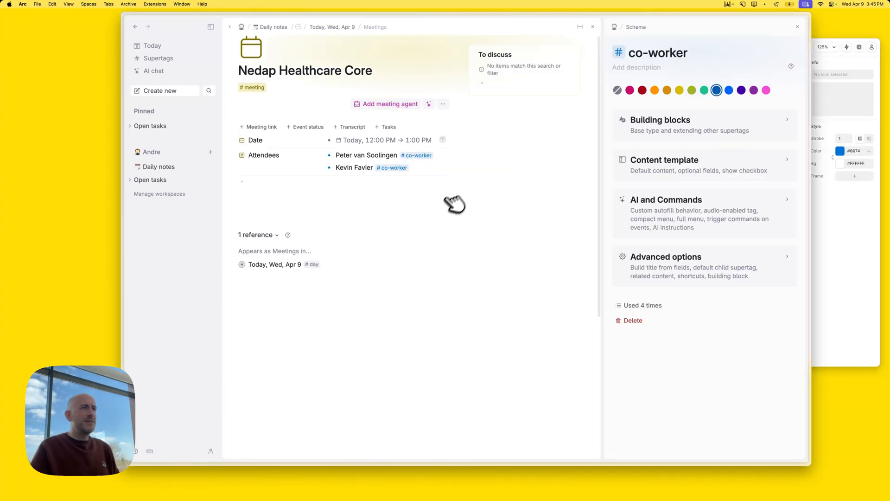
key(super+k)
text(debug)
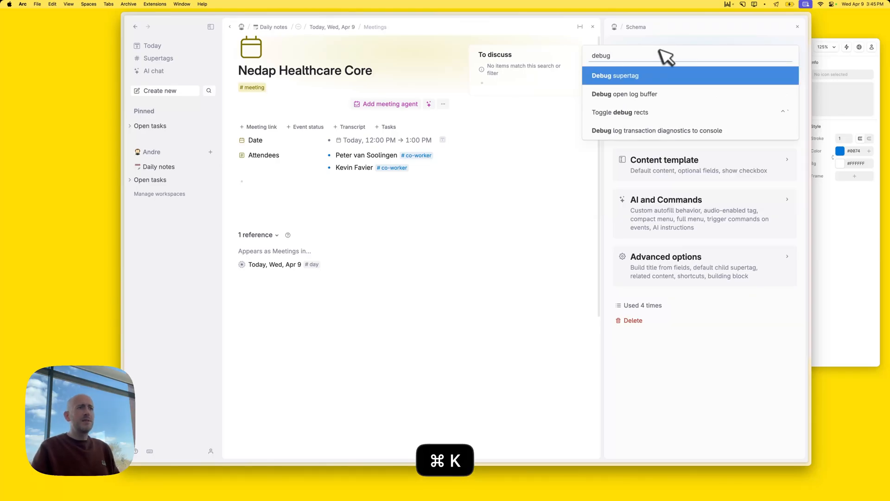
key(Return)
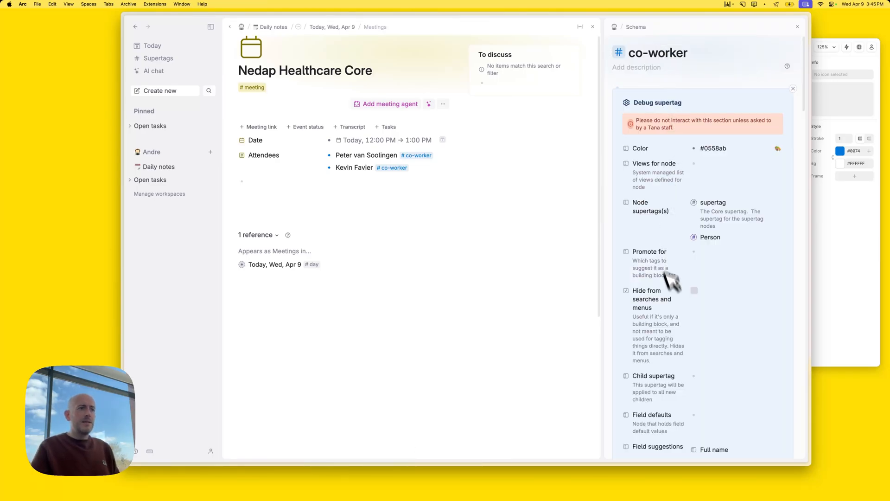
scroll(691, 292, down, 5)
scroll(695, 301, down, 3)
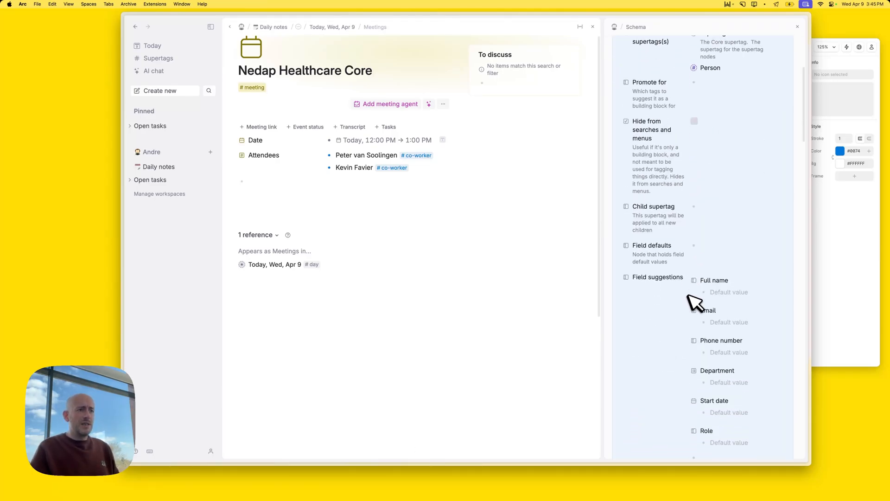
Drop Nucleo's plain blue user icon onto the supertag's Icon field
click(818, 298)
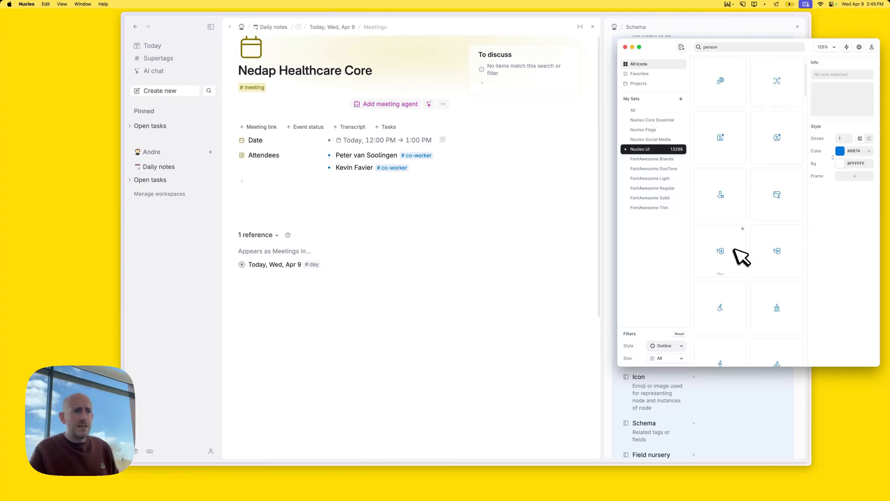
scroll(742, 256, down, 3)
scroll(740, 256, down, 3)
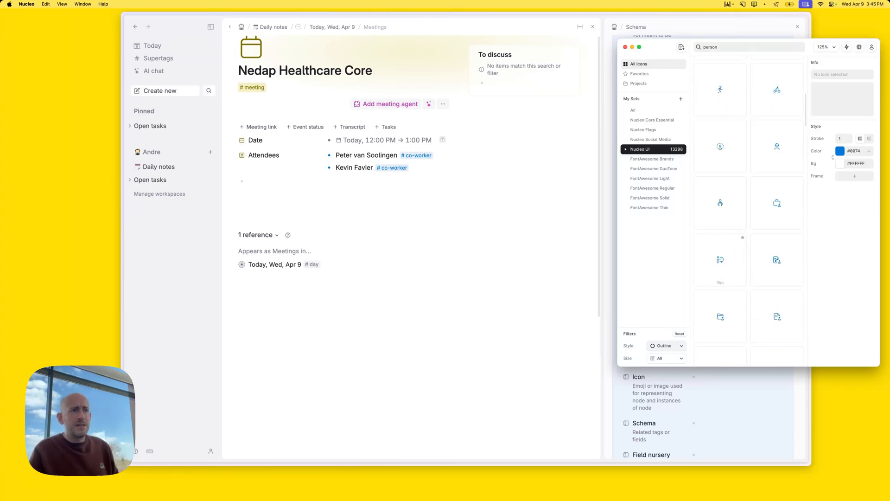
scroll(748, 211, down, 3)
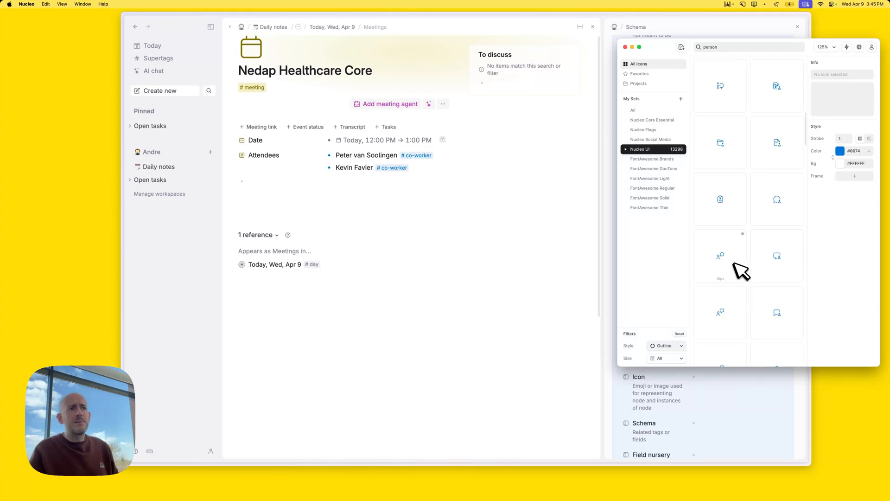
scroll(737, 268, up, 10)
click(726, 92)
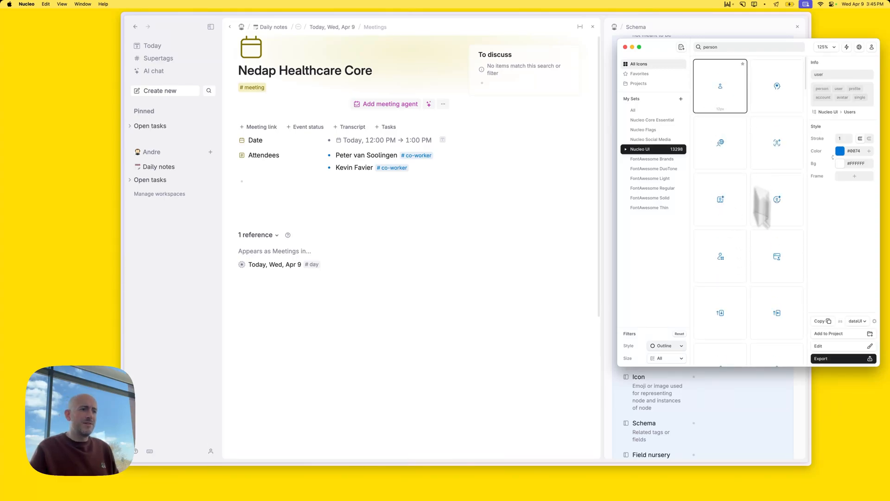
drag(761, 209, 709, 378)
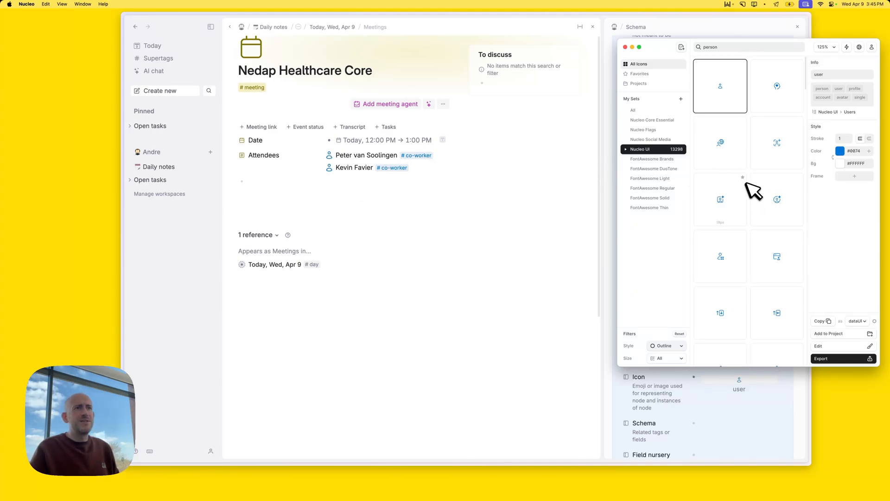
Replace the dropped icon with a different blue user icon from the library
click(774, 87)
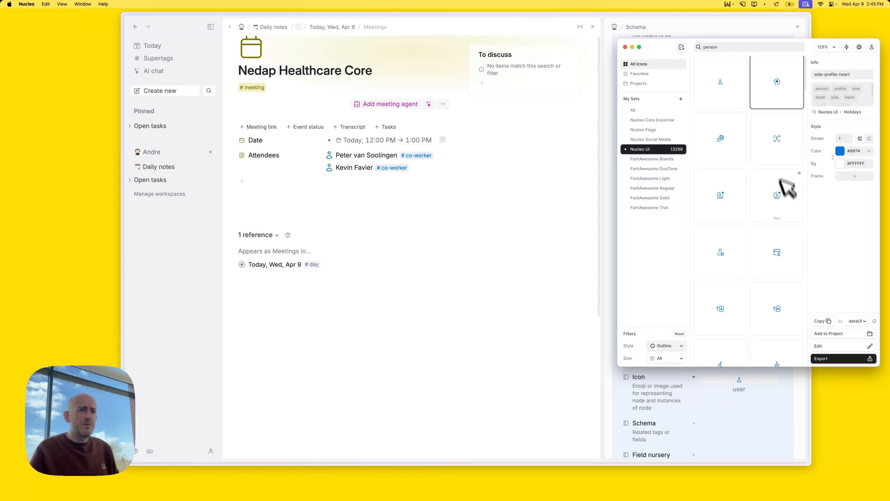
scroll(781, 209, down, 5)
scroll(781, 209, down, 5)
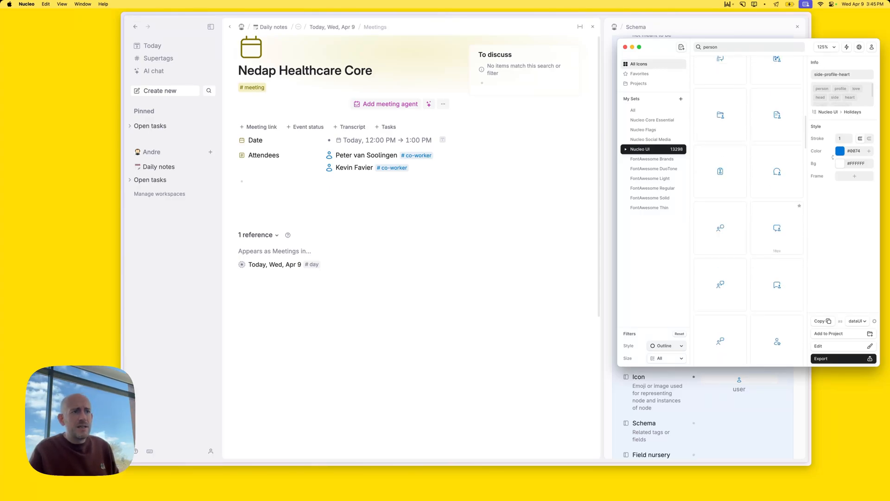
scroll(777, 208, down, 5)
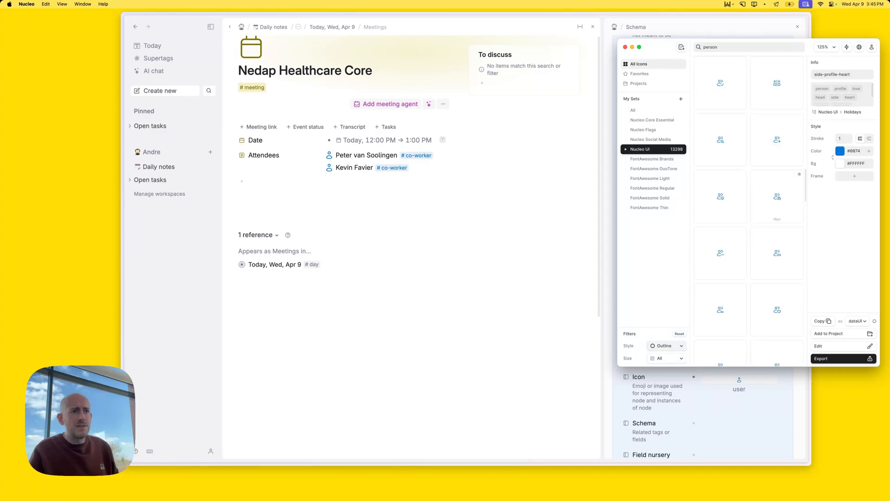
scroll(780, 216, down, 3)
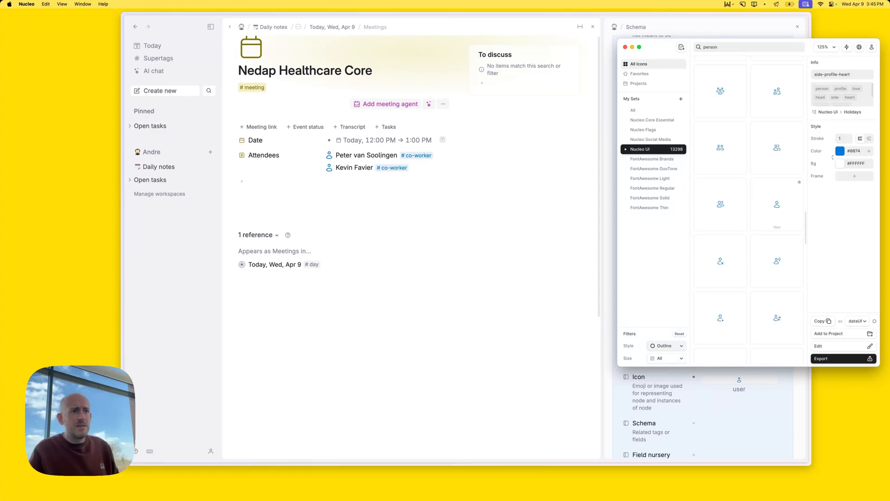
click(778, 207)
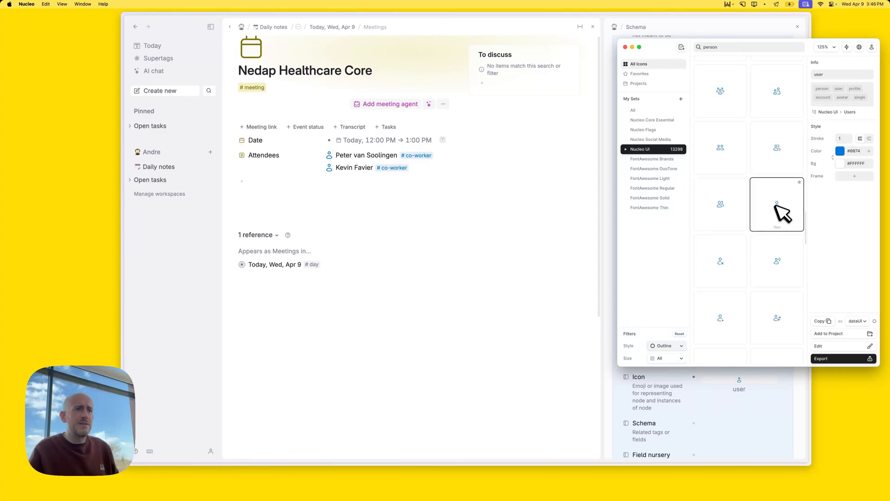
drag(778, 204, 747, 378)
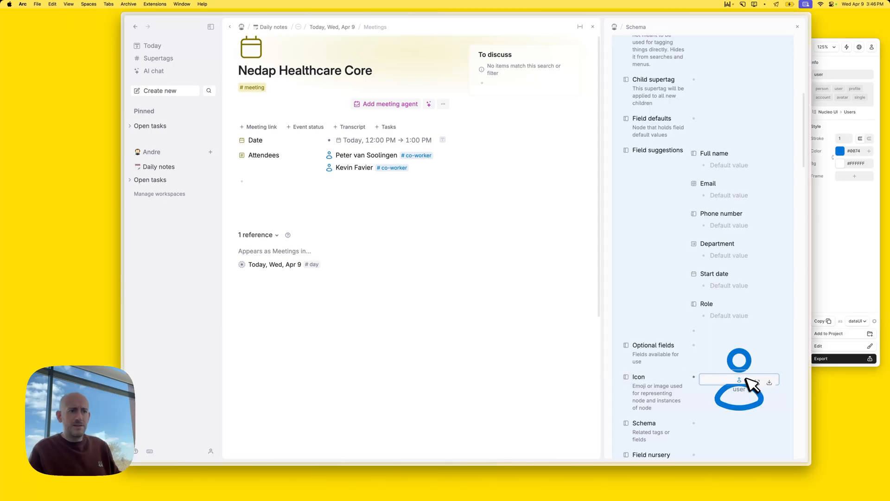
key(BackSpace)
click(840, 222)
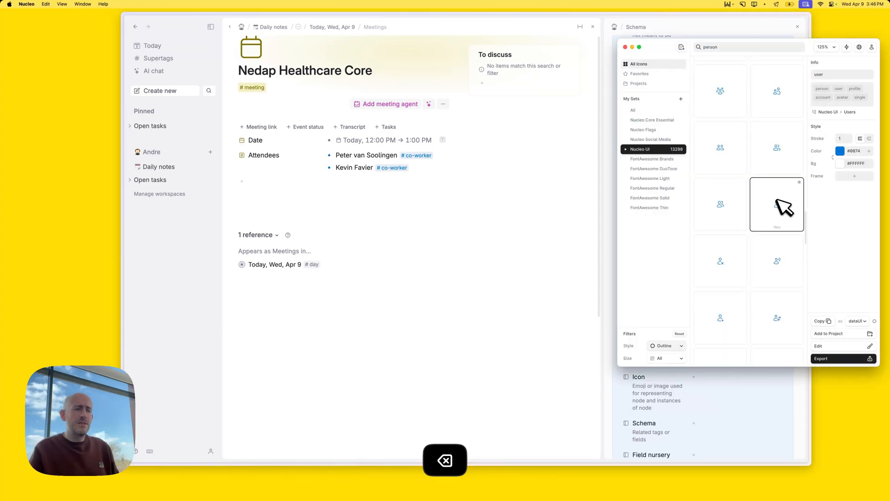
drag(778, 201, 746, 390)
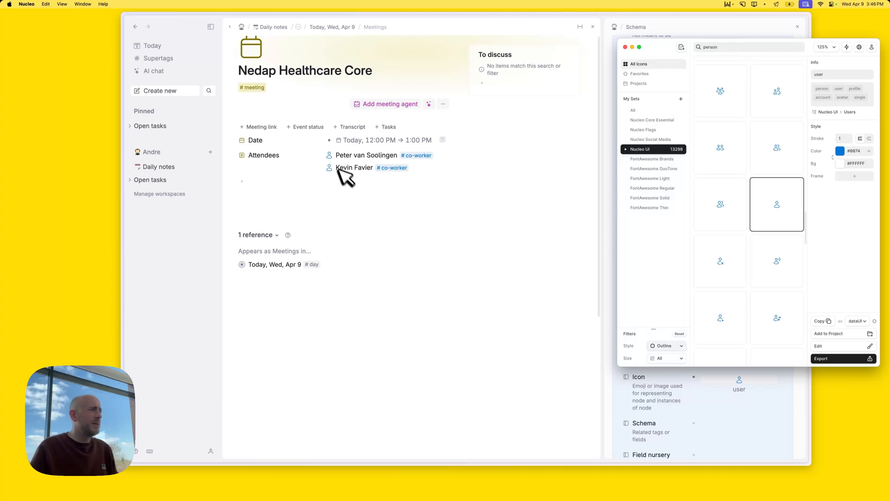
Close the Nucleo icon library and the supertag configuration panel
scroll(754, 255, down, 5)
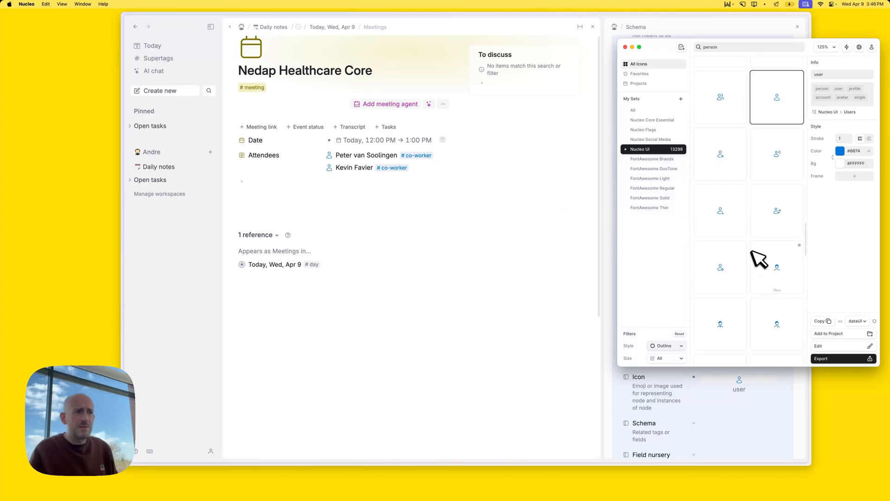
scroll(742, 297, down, 3)
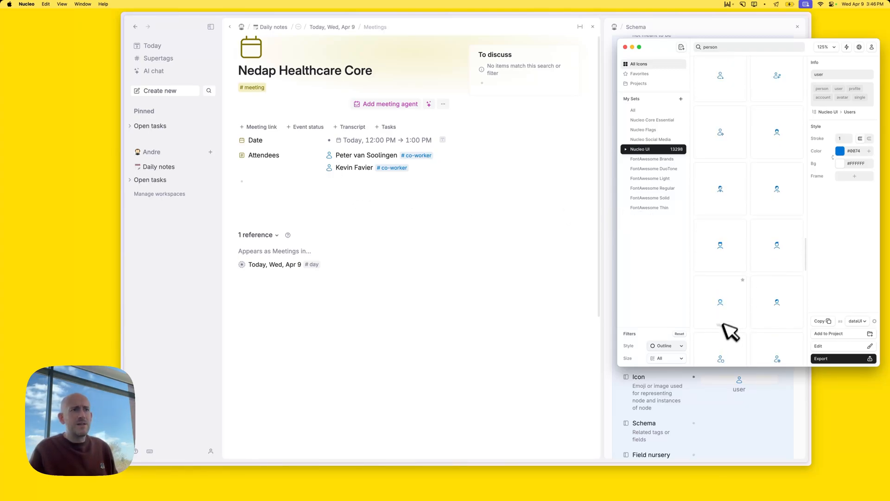
scroll(770, 269, down, 3)
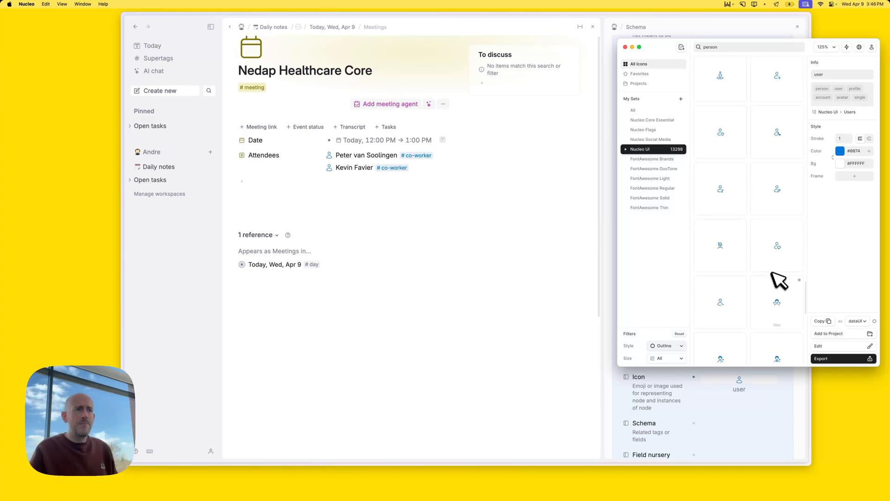
click(626, 46)
click(798, 26)
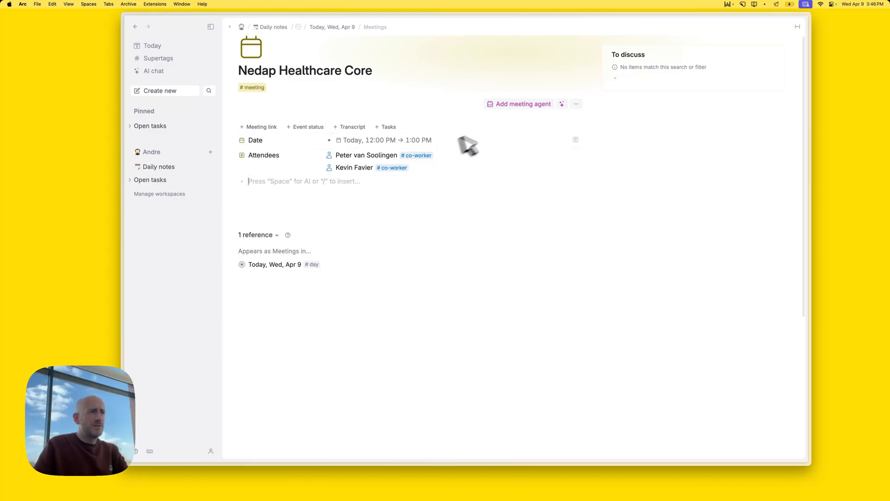
Return to the Apr 9 daily note and collapse the expanded last meeting
click(344, 27)
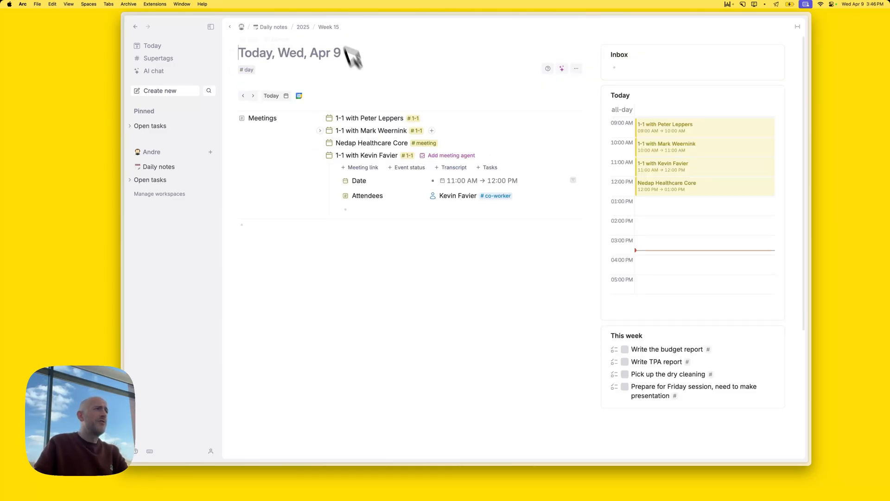
click(320, 155)
click(314, 169)
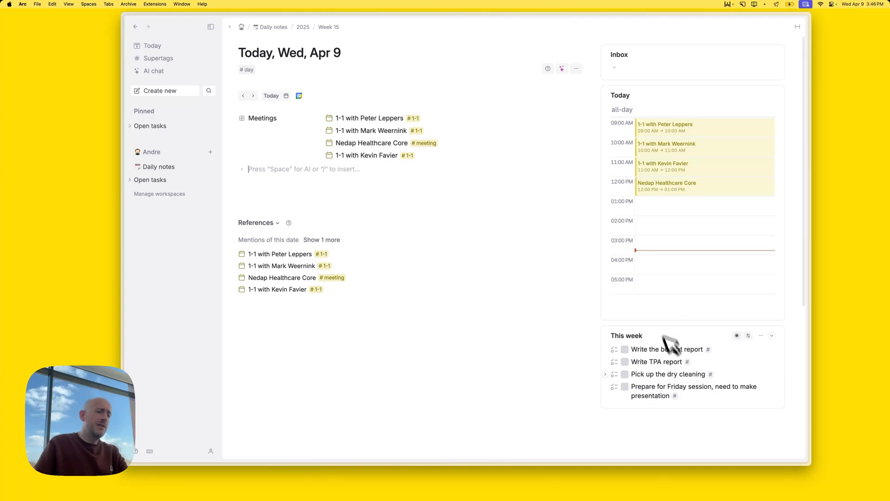
Open the second meeting, collapse its budget report item, then go back to the Apr 9 note
click(330, 131)
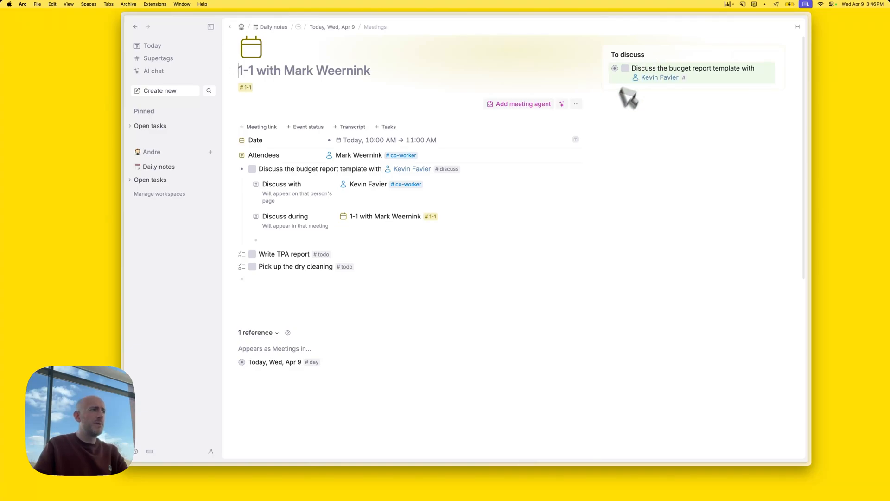
click(235, 169)
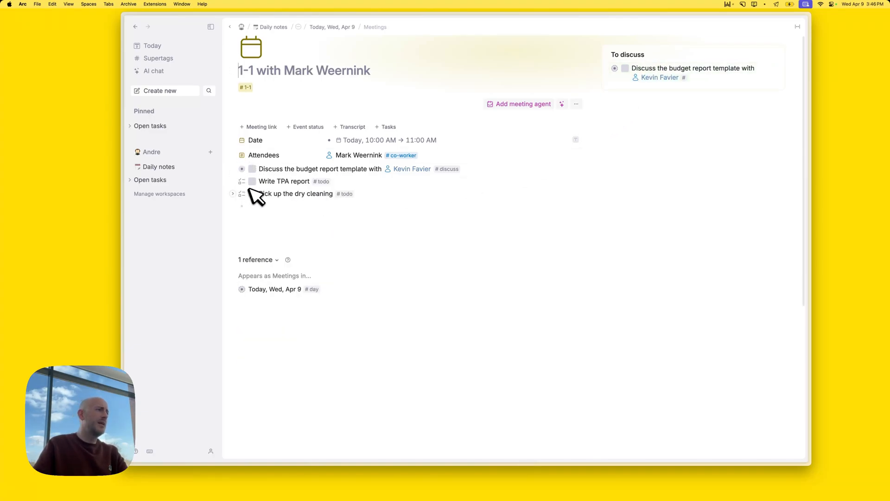
click(311, 206)
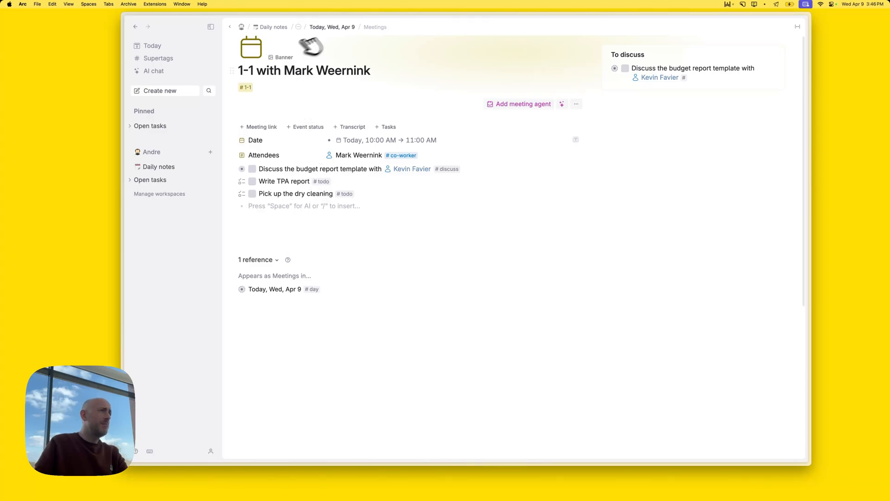
click(338, 27)
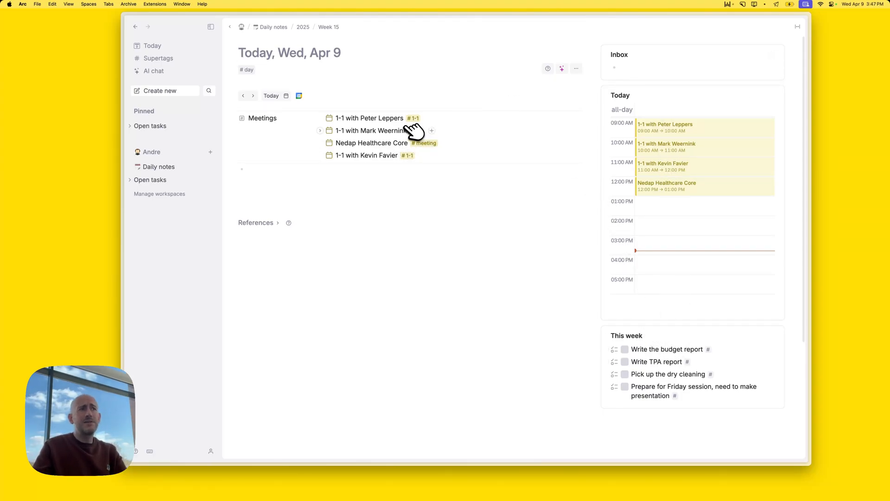
click(384, 187)
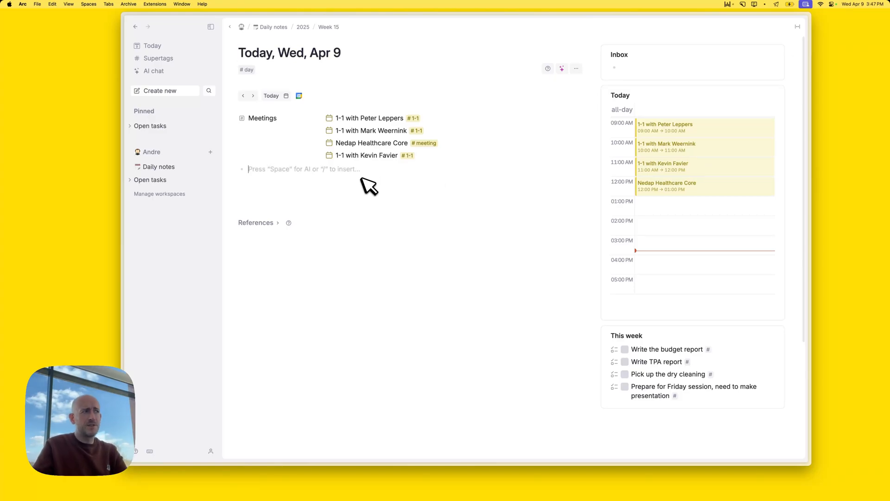